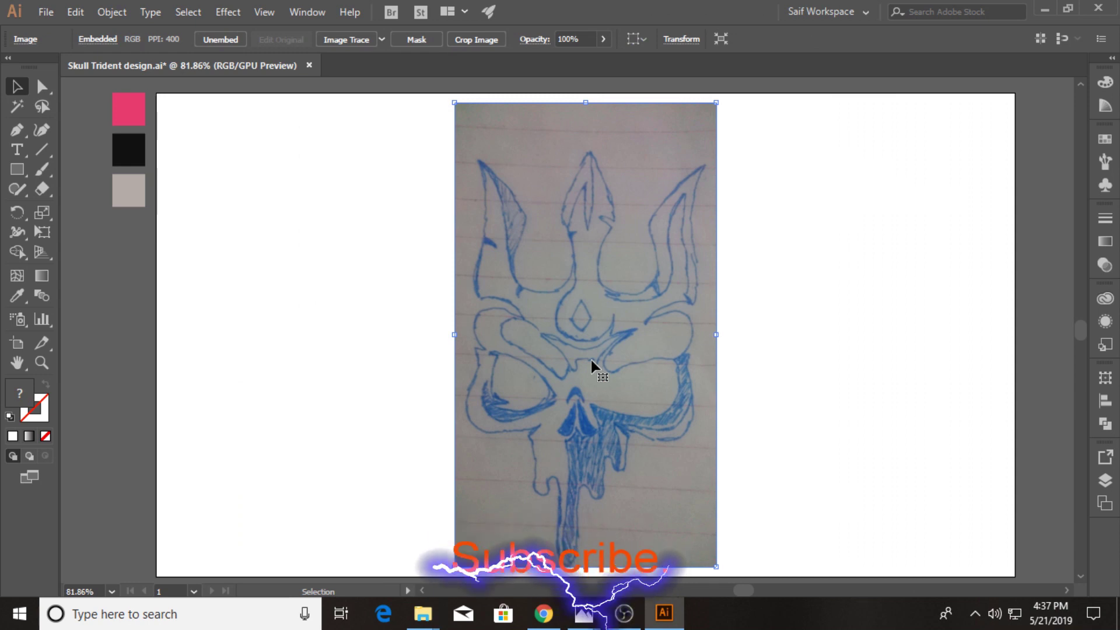
- Deselect the sketch and zoom to 254% on the trident's upper prongs, with the Pen tool ready
key(ctrl+shift+a)
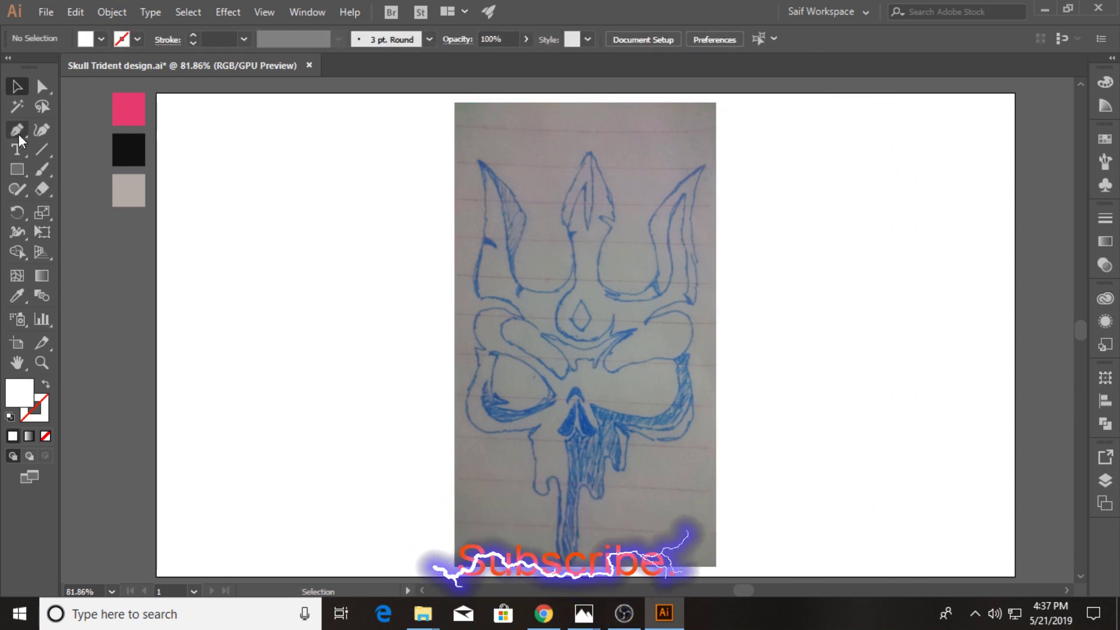
click(19, 134)
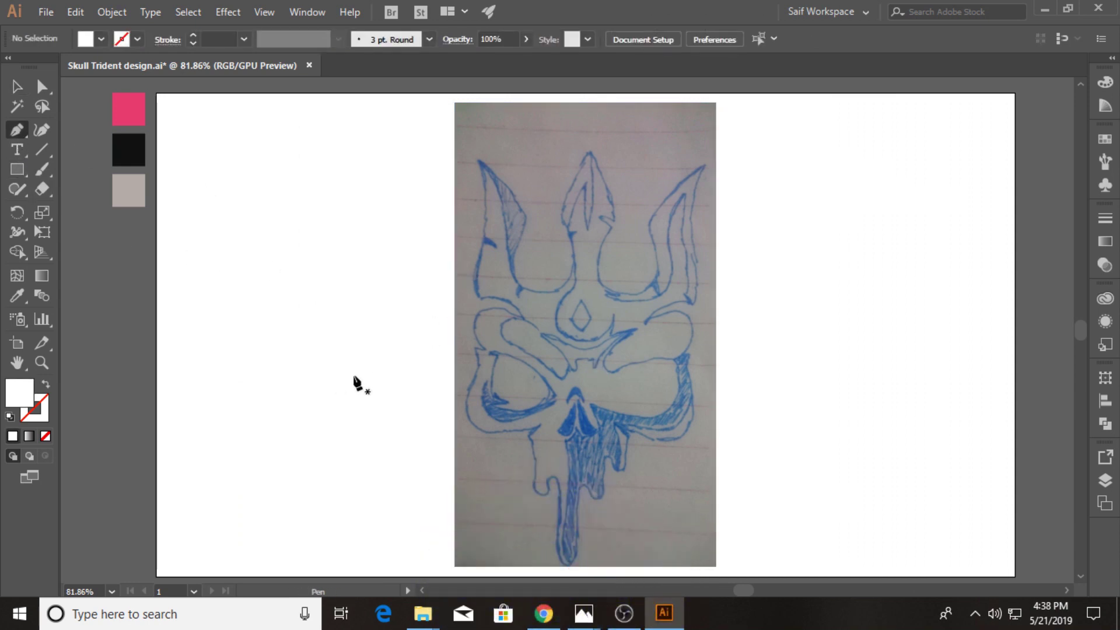
click(43, 363)
mouse_move(585, 283)
mouse_down()
mouse_move(616, 268)
mouse_move(496, 371)
mouse_up()
click(16, 132)
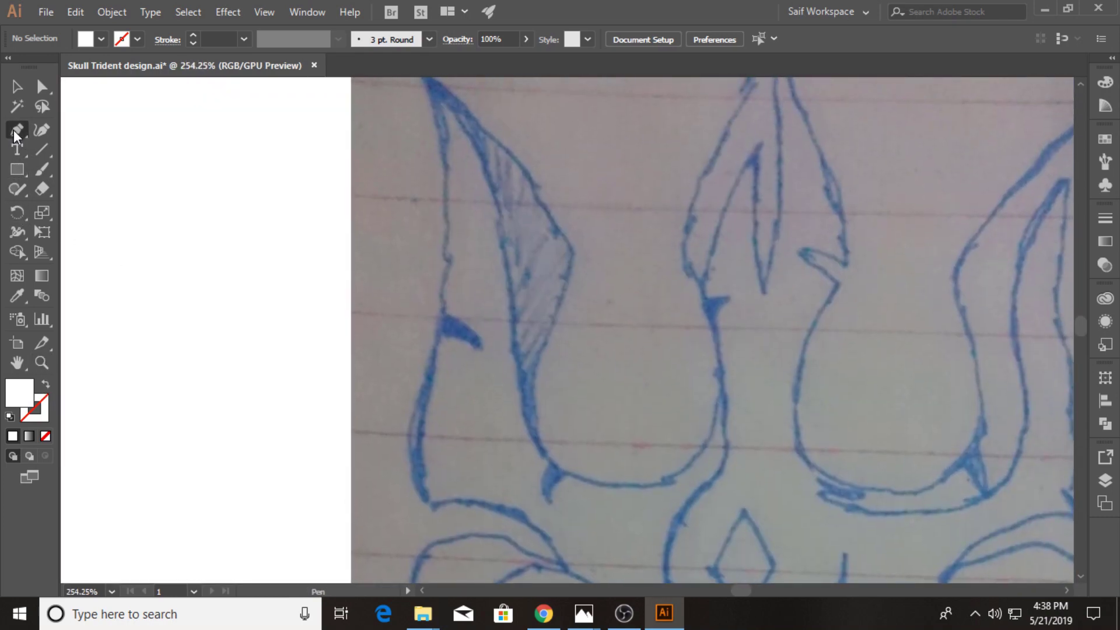
- Draw a two-anchor curve along the lower outer edge of the left prong
click(434, 509)
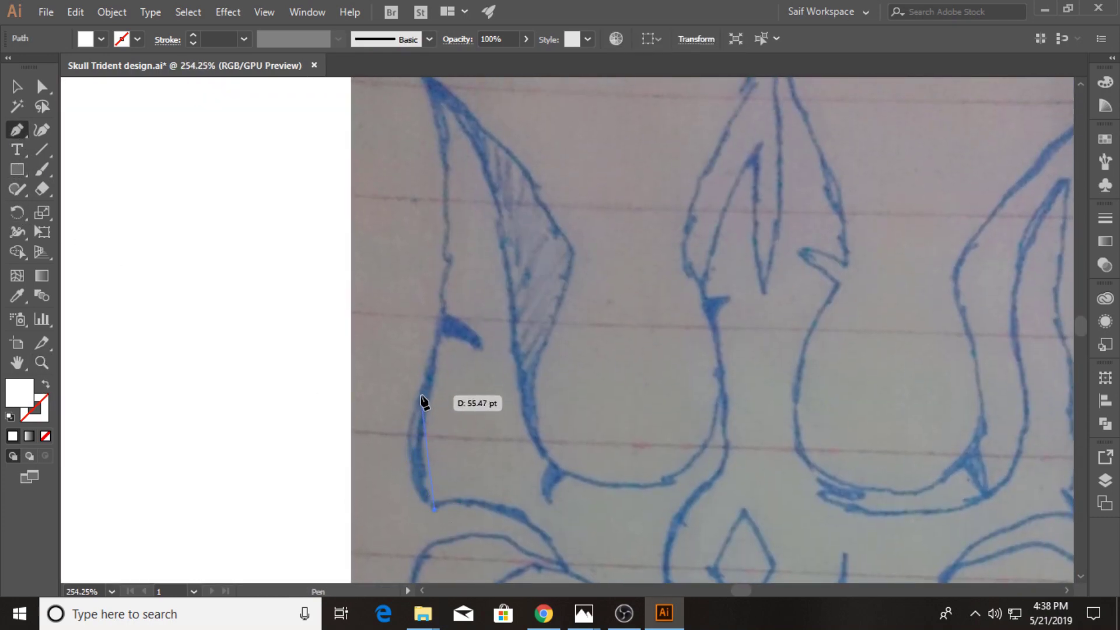
drag(421, 396, 455, 305)
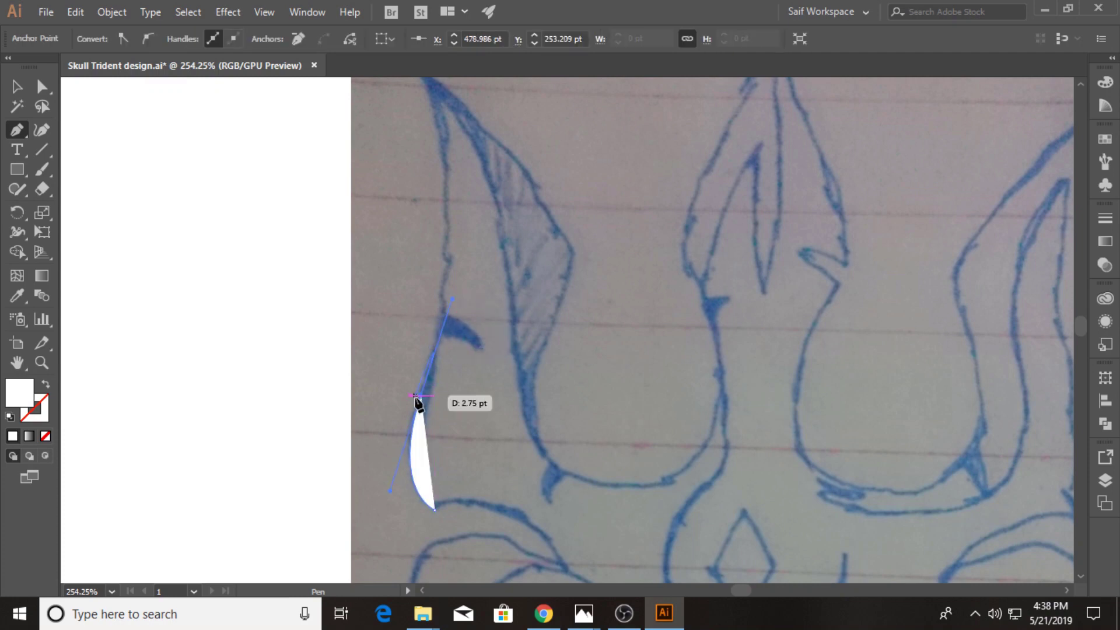
key(v)
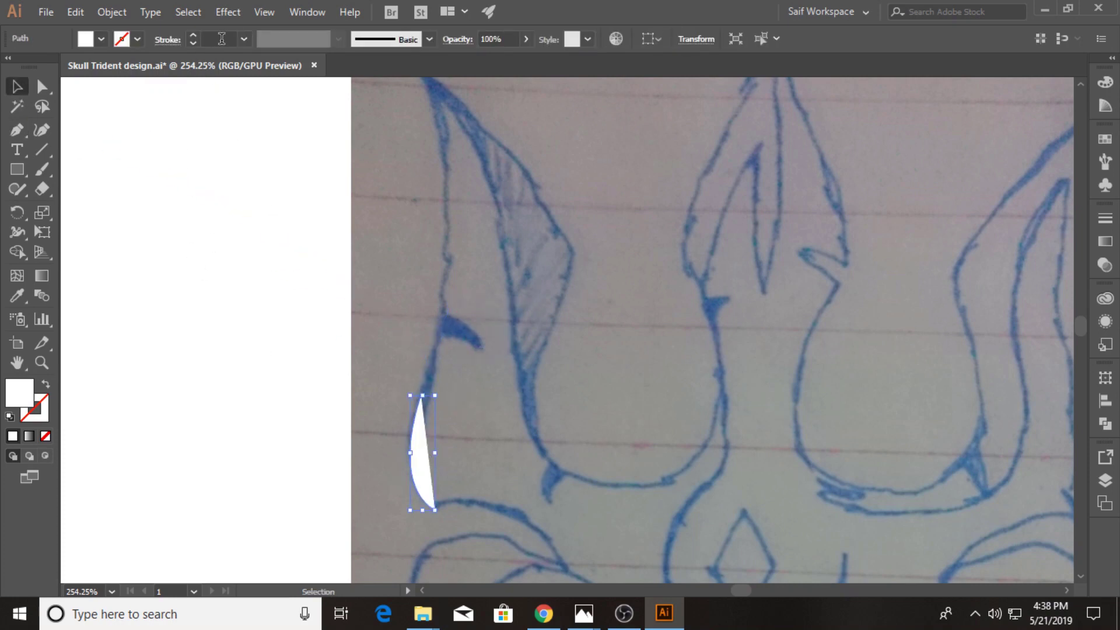
- Give the curved path a black 1 pt stroke and no fill
click(243, 39)
click(262, 127)
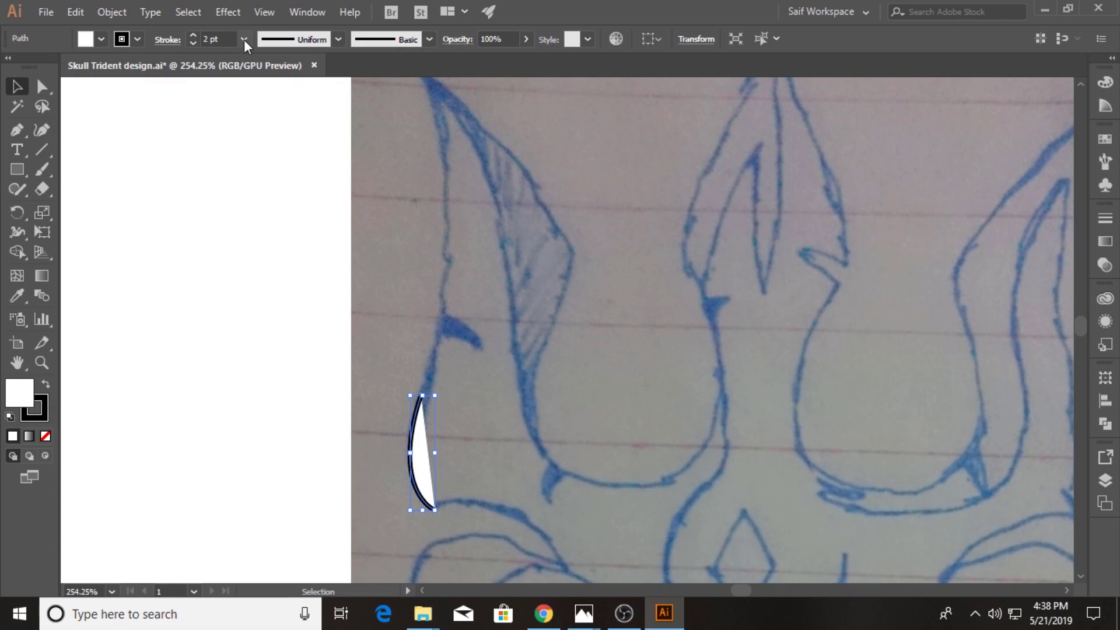
click(244, 39)
click(268, 114)
click(101, 40)
click(9, 73)
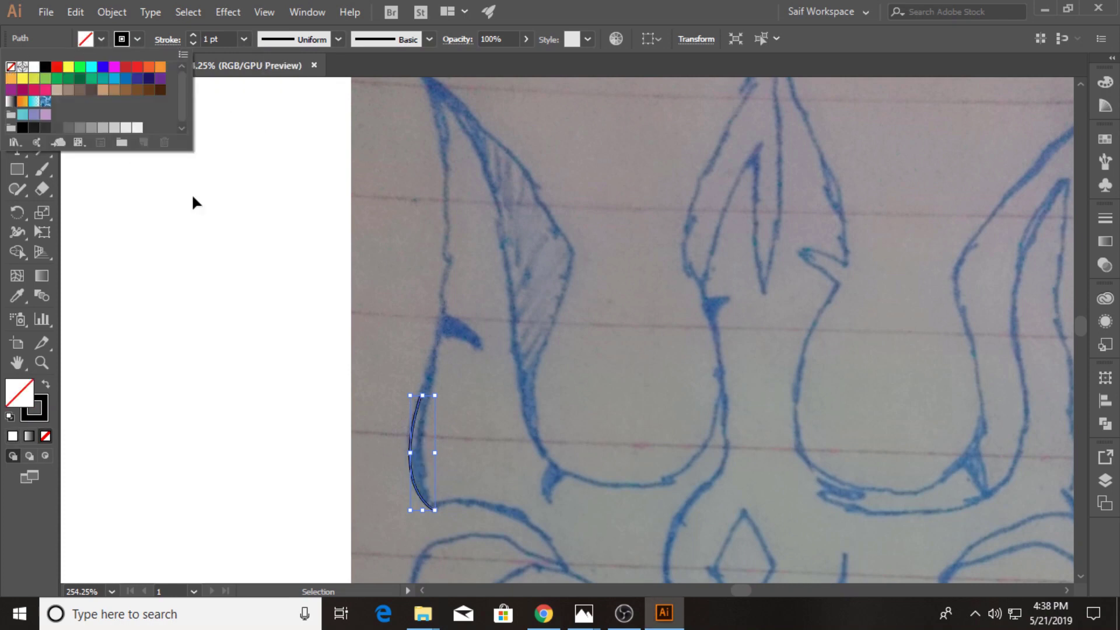
click(192, 199)
- Extend the path up the left prong to a sharp corner at its tip
key(p)
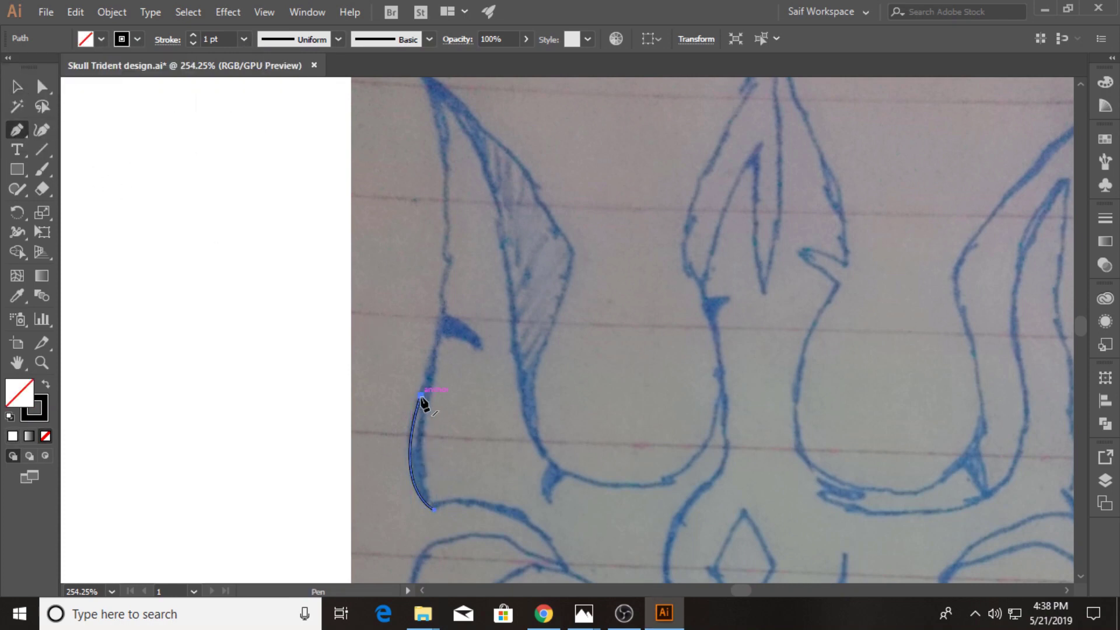
click(420, 395)
drag(445, 202, 445, 292)
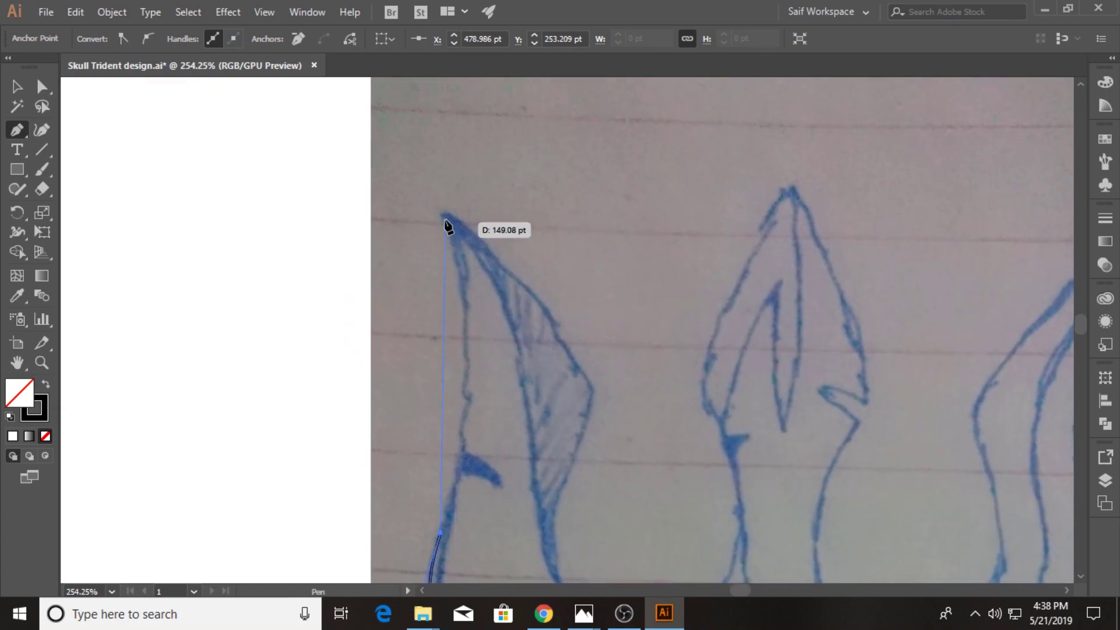
drag(443, 217, 430, 204)
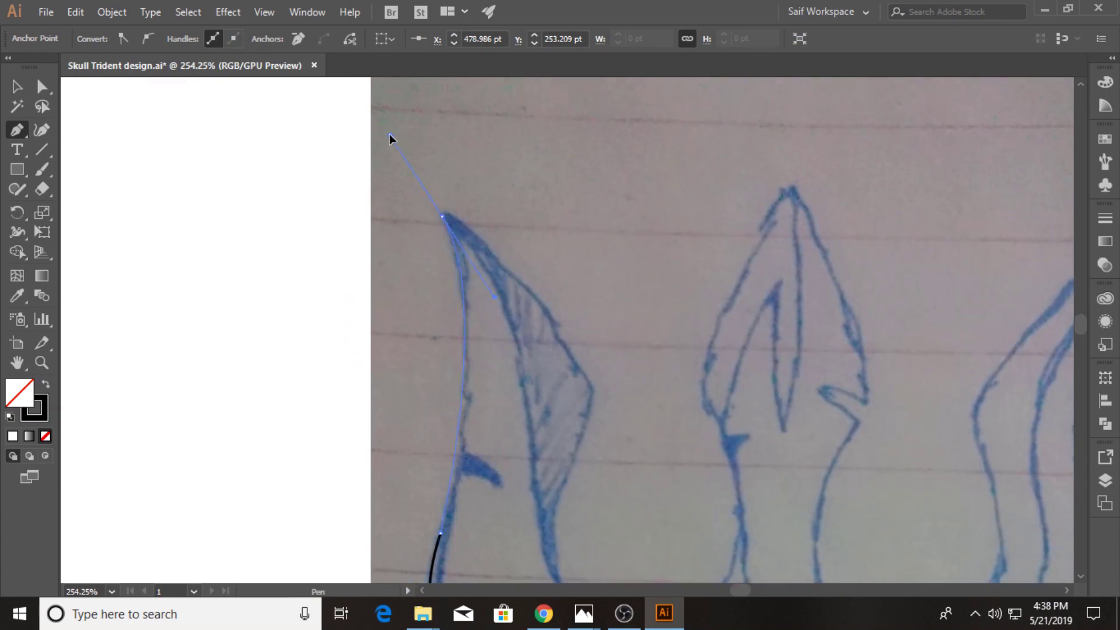
drag(395, 140, 392, 124)
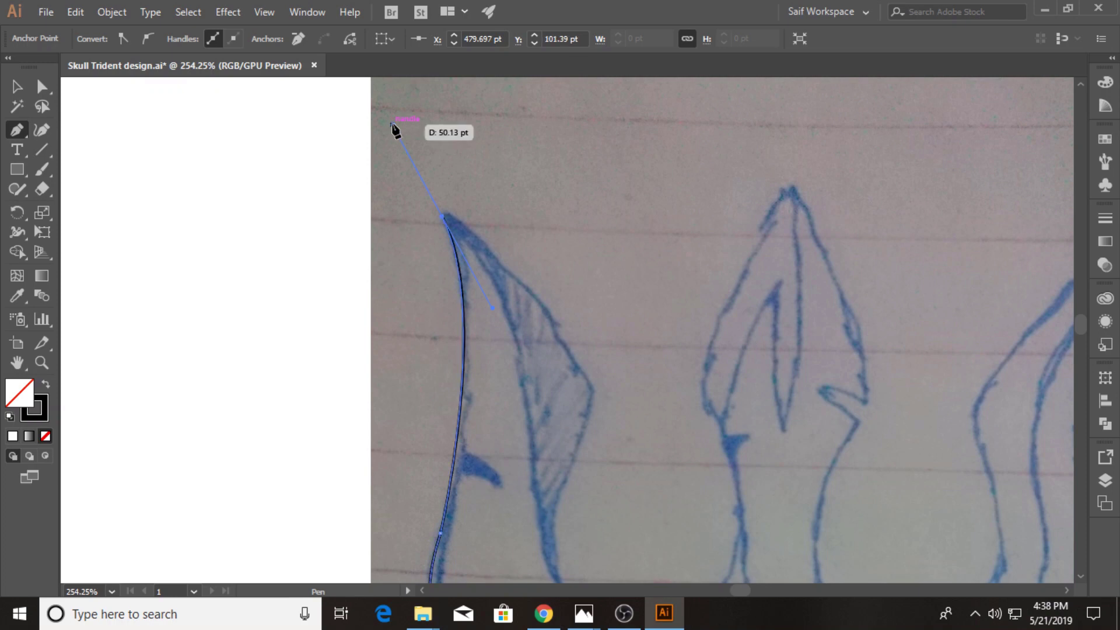
click(442, 216)
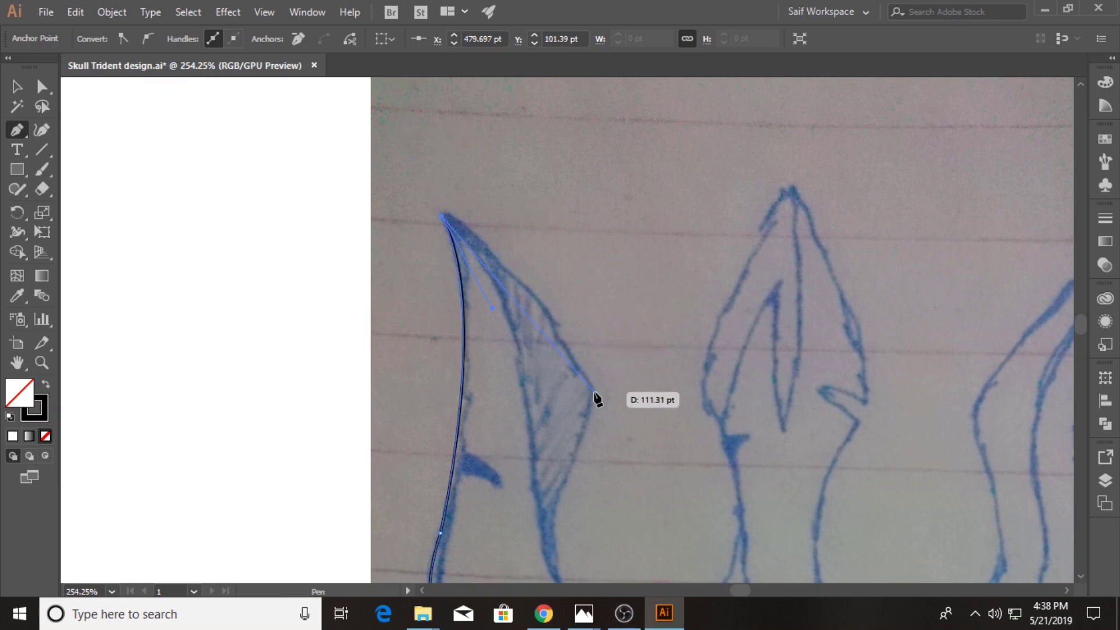
- Continue the path down the prong's inner edge, around the gap and up toward the middle prong
mouse_move(594, 393)
mouse_down()
mouse_move(649, 484)
mouse_move(649, 515)
mouse_up()
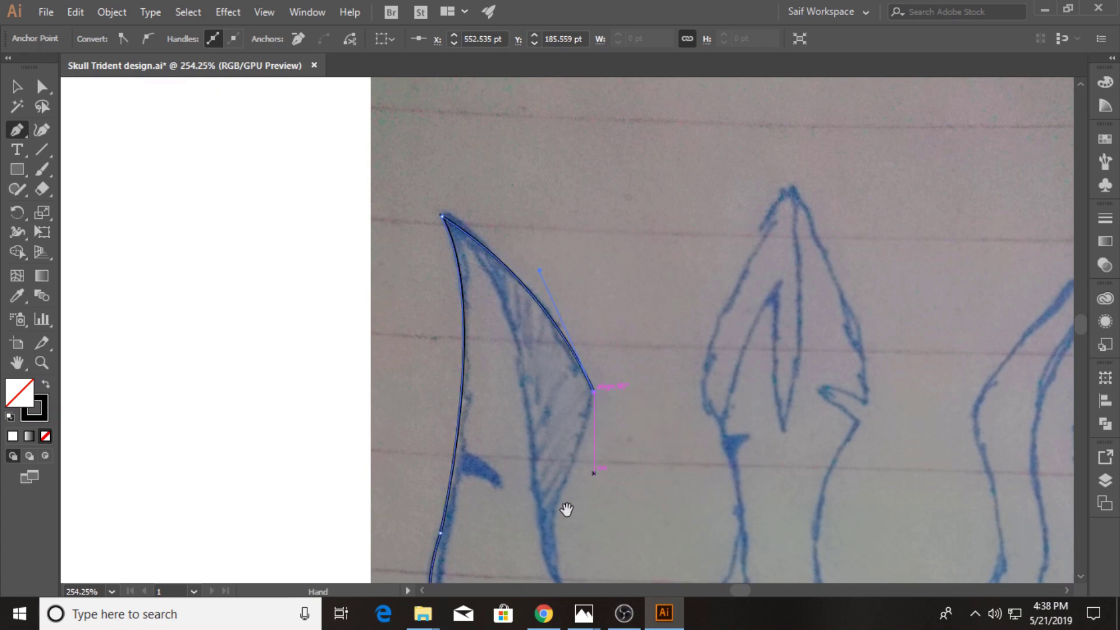
drag(566, 509, 439, 231)
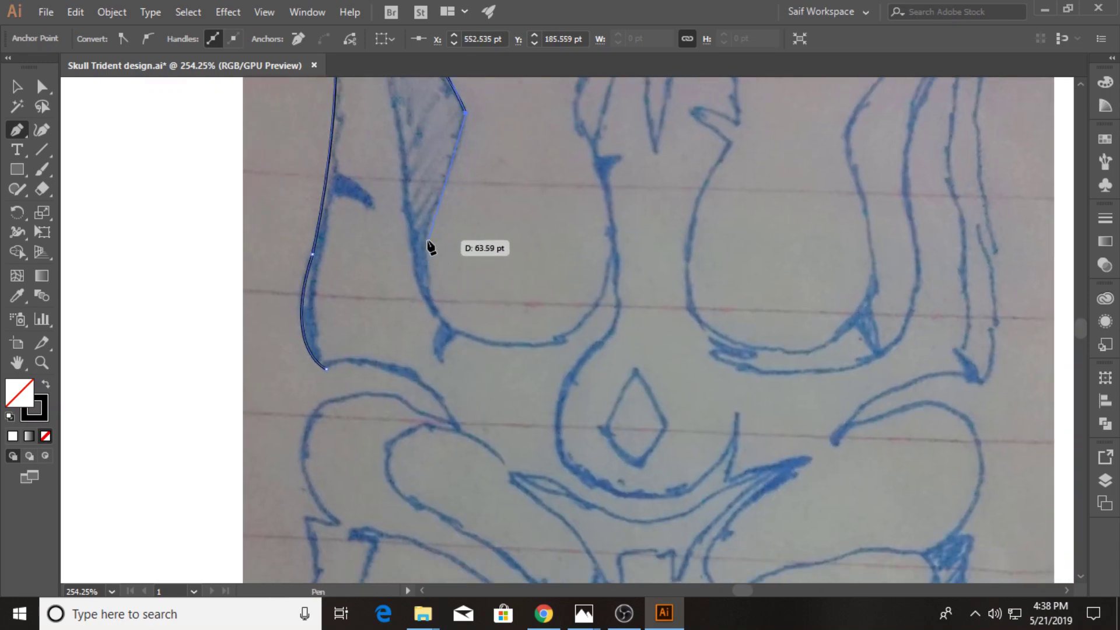
click(427, 239)
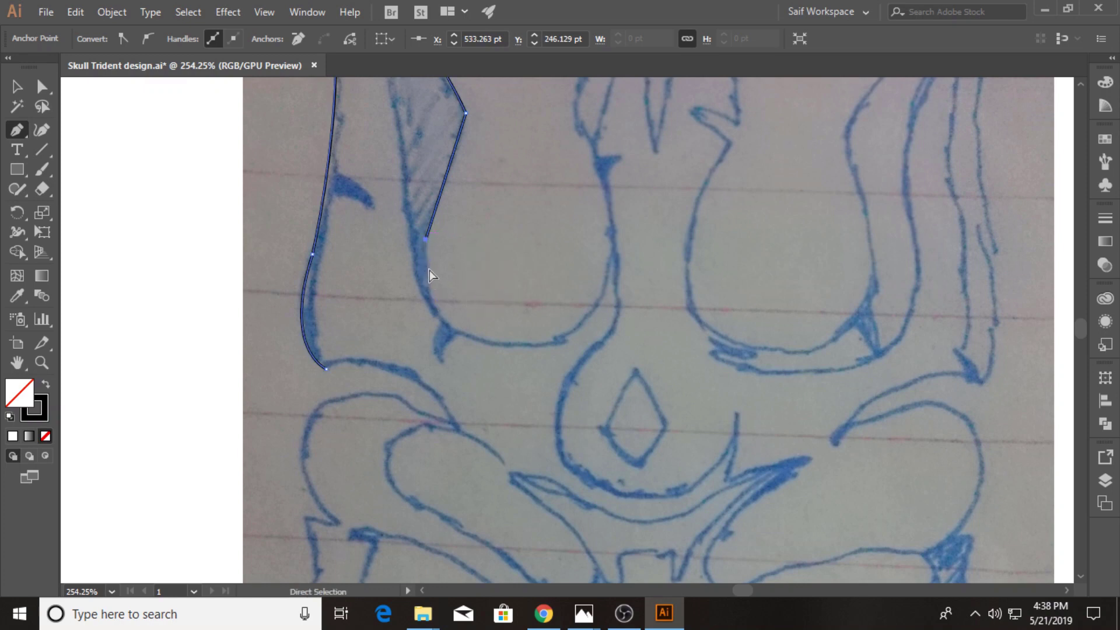
key(ctrl+z)
drag(428, 269, 442, 302)
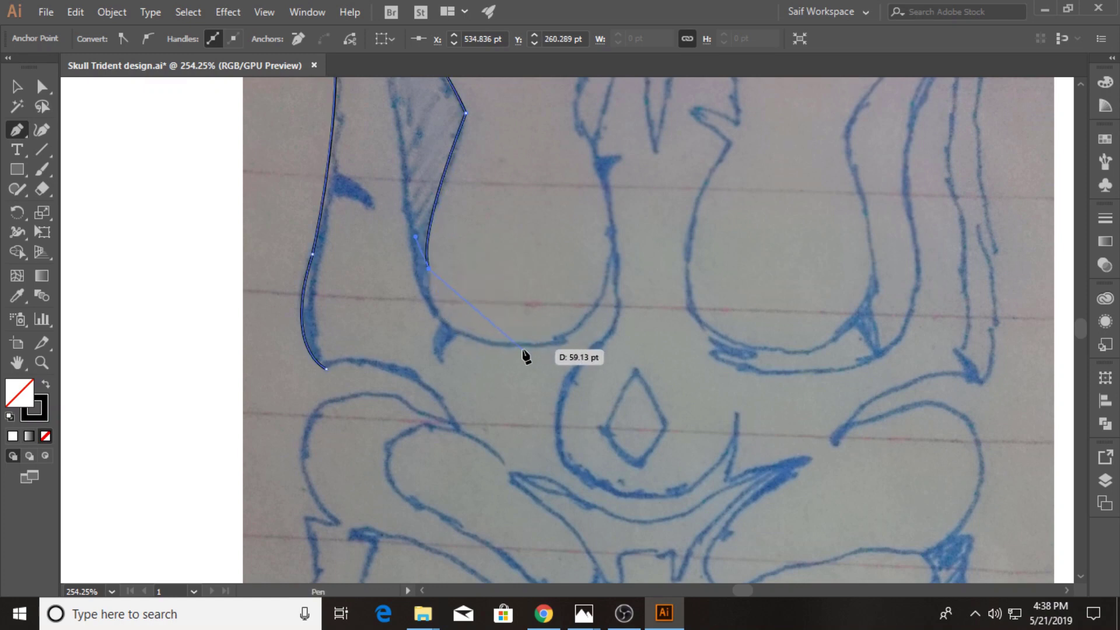
drag(517, 344, 615, 345)
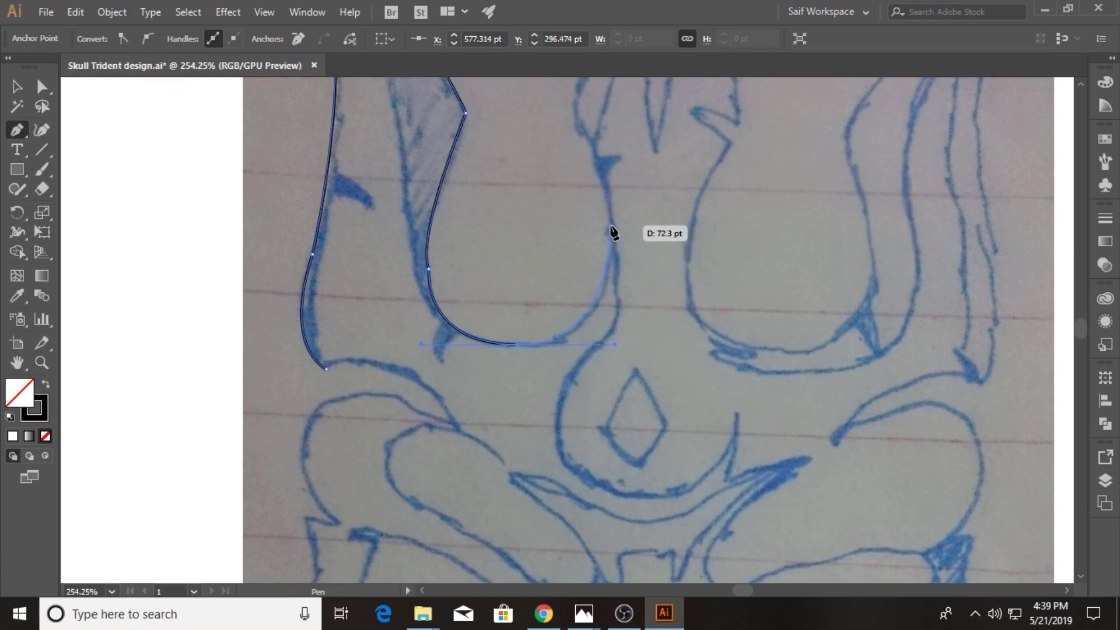
mouse_move(610, 225)
mouse_down()
mouse_move(587, 144)
mouse_move(482, 331)
mouse_up()
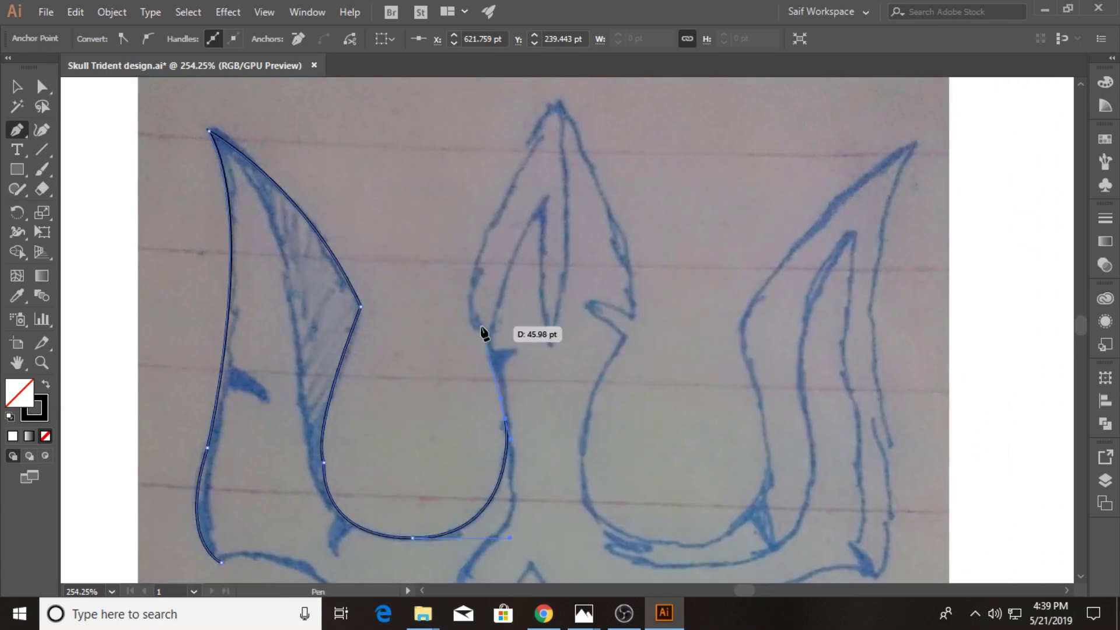
mouse_move(482, 330)
mouse_down()
mouse_move(475, 283)
mouse_move(492, 220)
mouse_move(462, 230)
mouse_up()
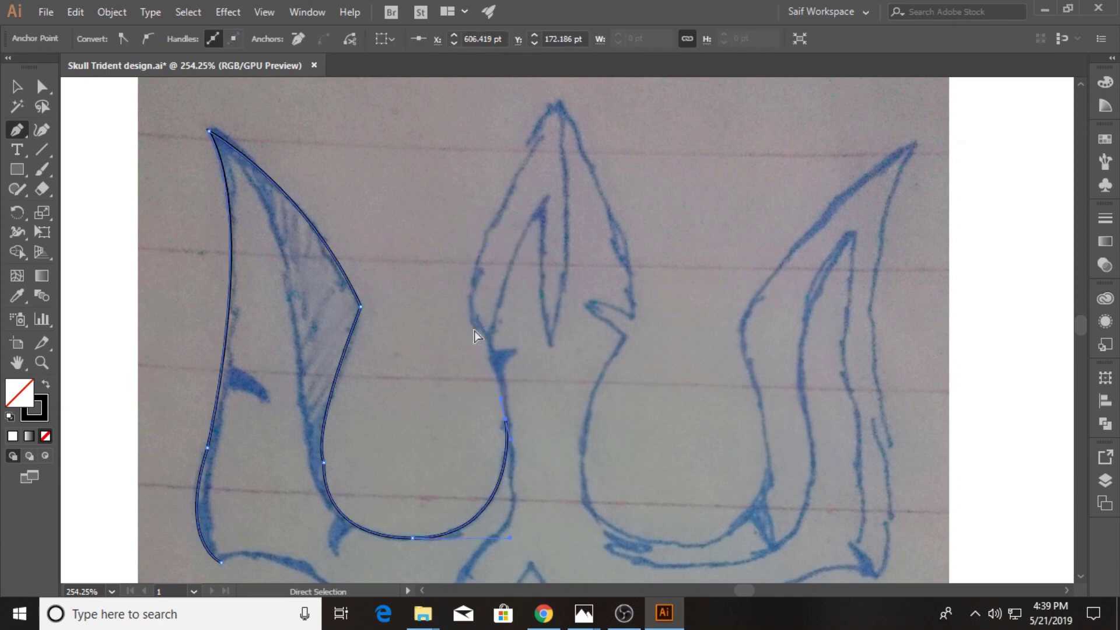
mouse_move(474, 331)
mouse_down()
mouse_move(481, 338)
mouse_move(451, 327)
mouse_up()
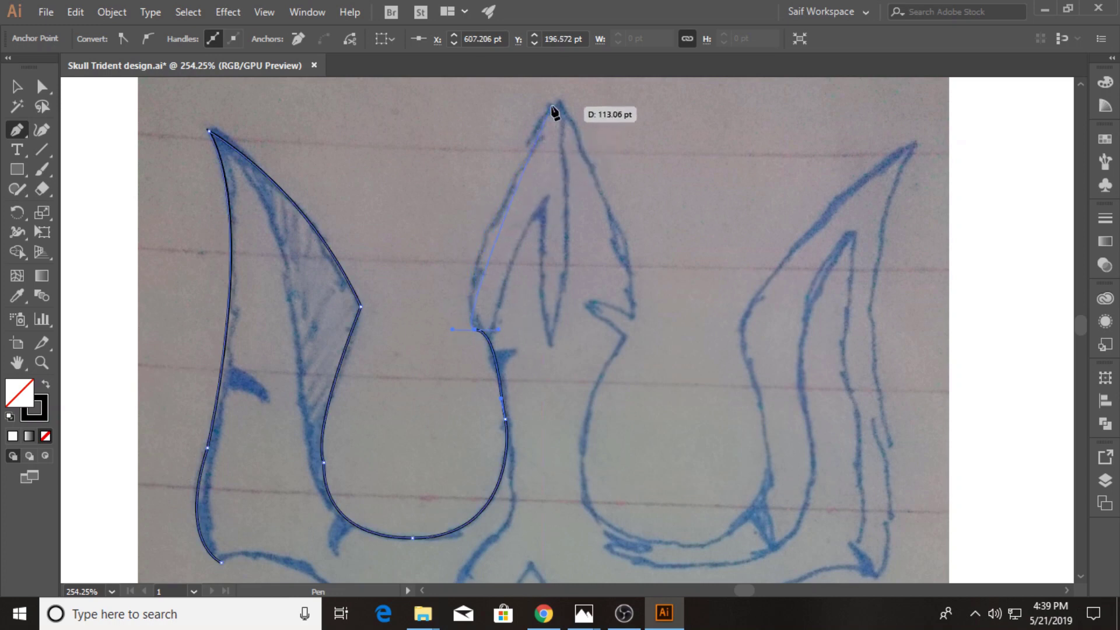
- Trace the middle prong's sharp tip and curve down its right side toward the second gap
mouse_move(556, 100)
mouse_down()
mouse_move(574, 121)
mouse_move(555, 230)
mouse_up()
click(555, 217)
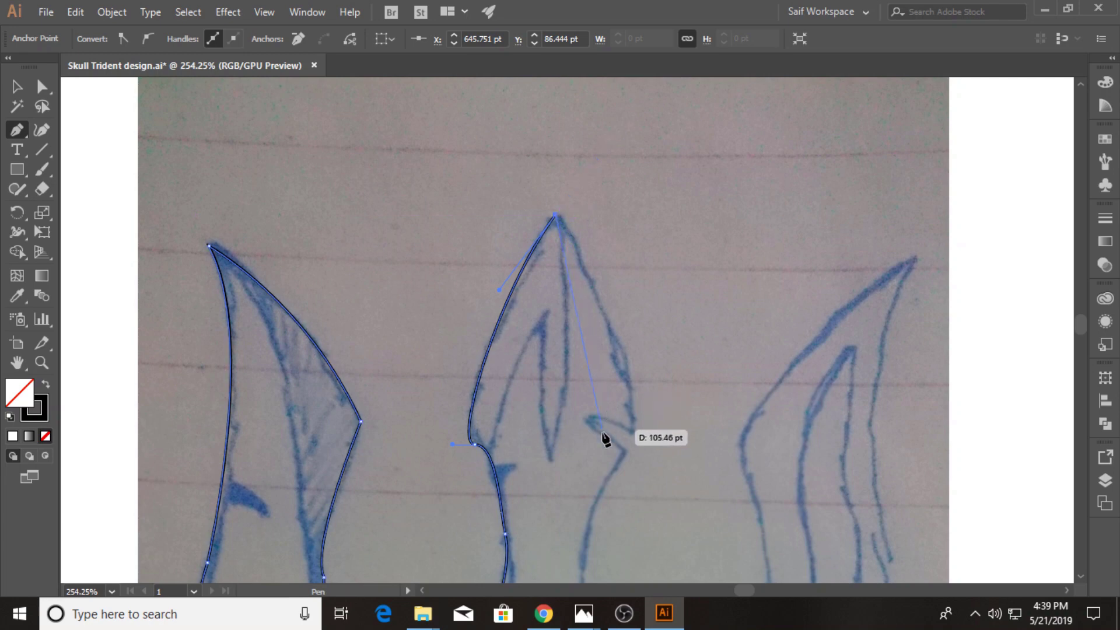
drag(602, 452, 588, 316)
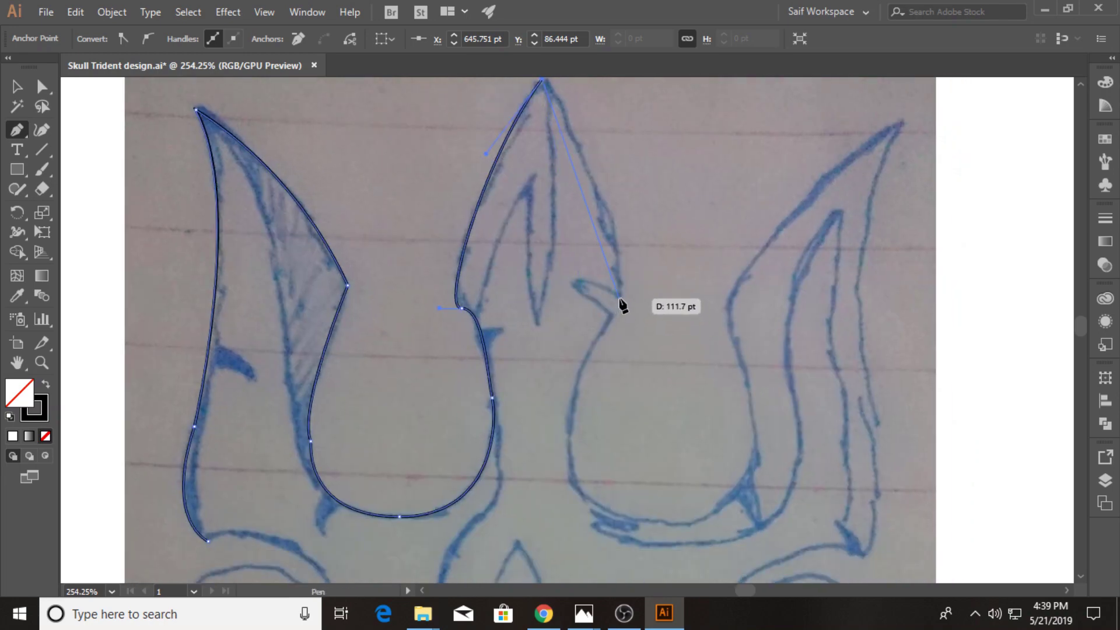
drag(621, 299, 609, 369)
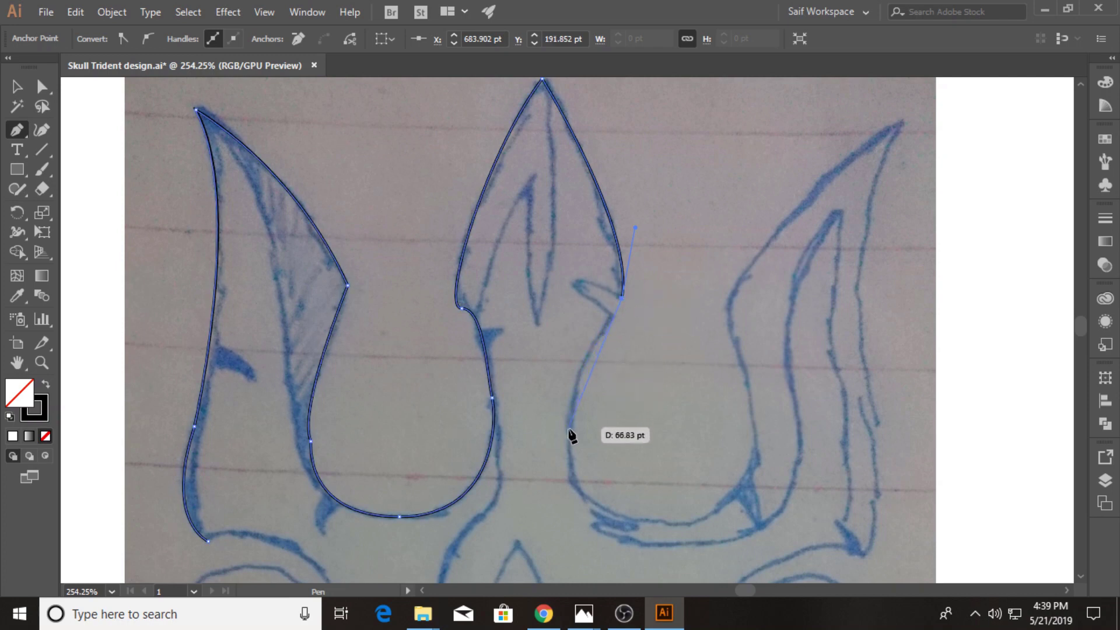
drag(573, 479, 603, 545)
mouse_move(731, 497)
mouse_down()
mouse_move(753, 470)
mouse_move(730, 464)
mouse_up()
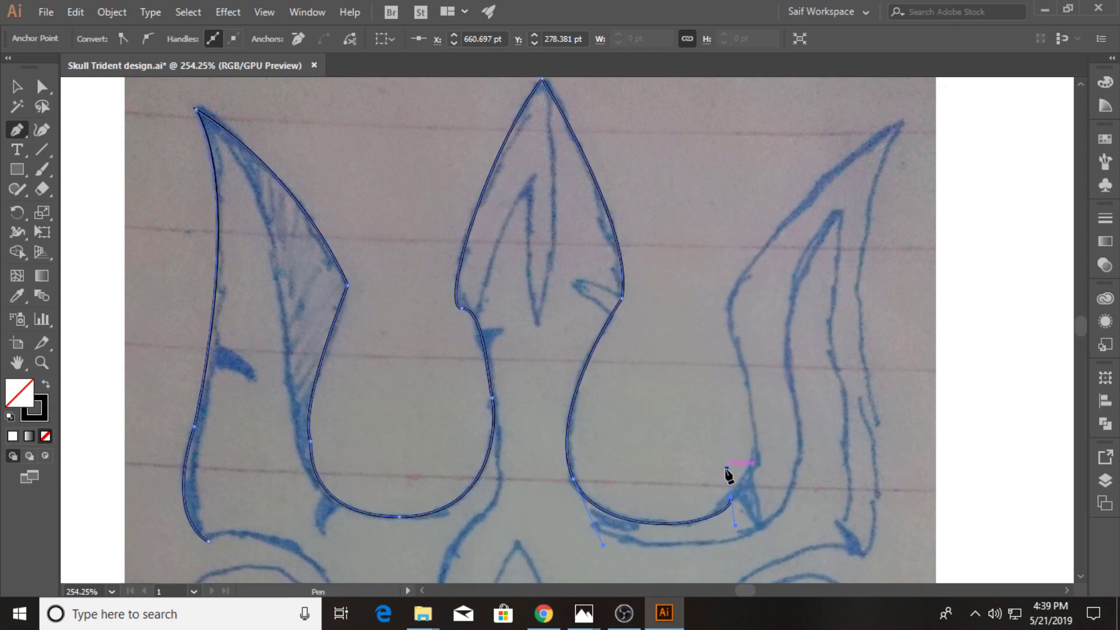
key(ctrl)
key(ctrl+z)
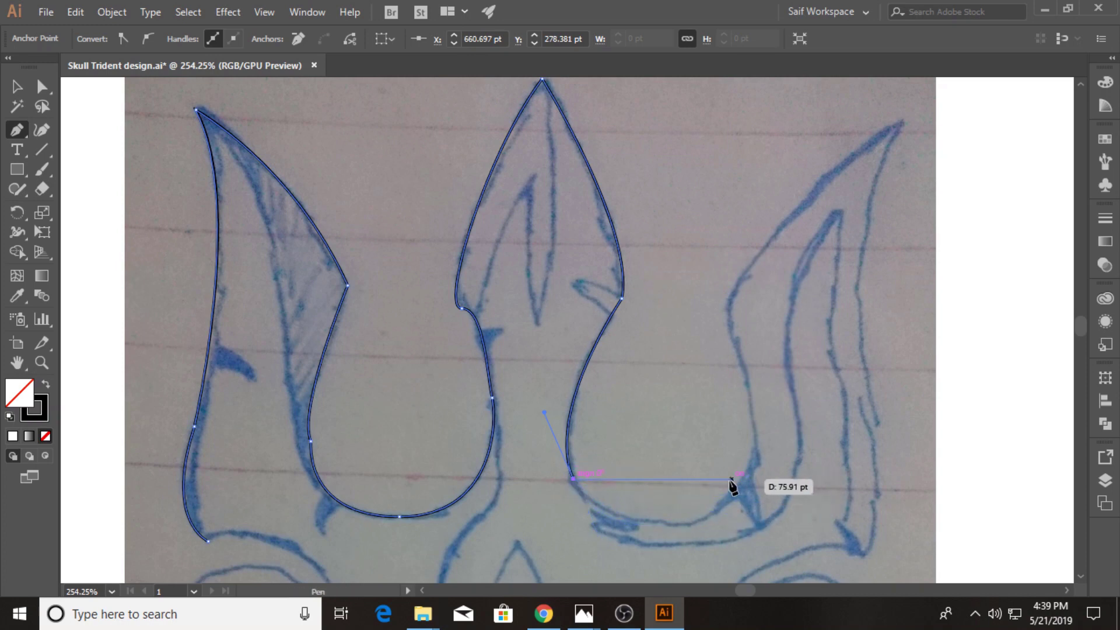
- Continue the outline up the right prong's inner edge to a sharp tip and down its outer edge
mouse_move(731, 495)
mouse_down()
mouse_move(808, 445)
mouse_move(817, 425)
mouse_up()
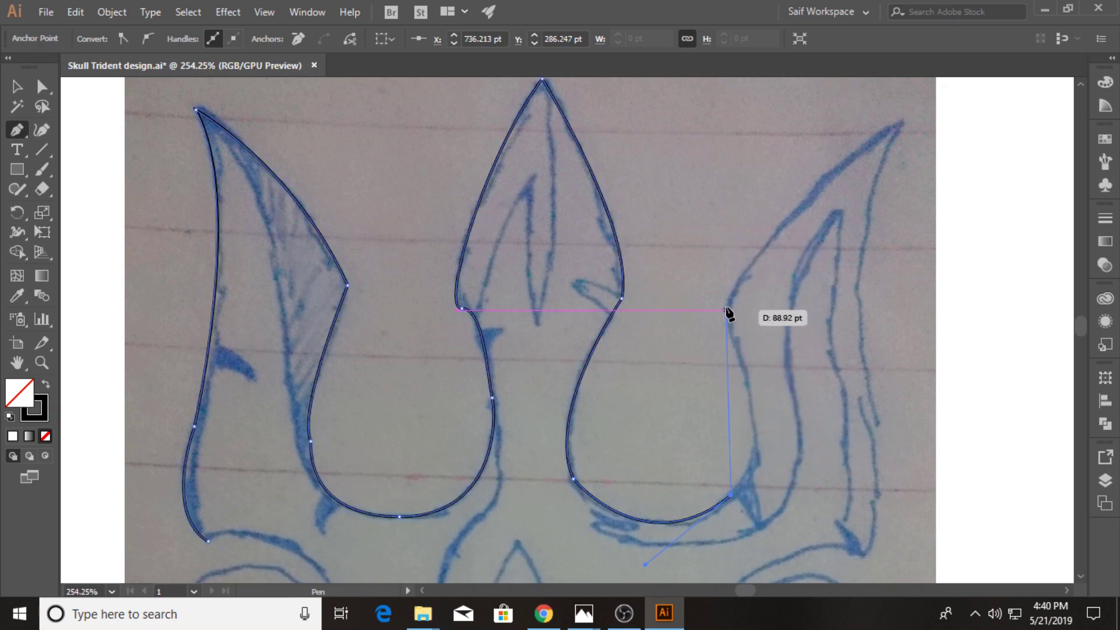
drag(726, 309, 664, 180)
drag(652, 128, 670, 159)
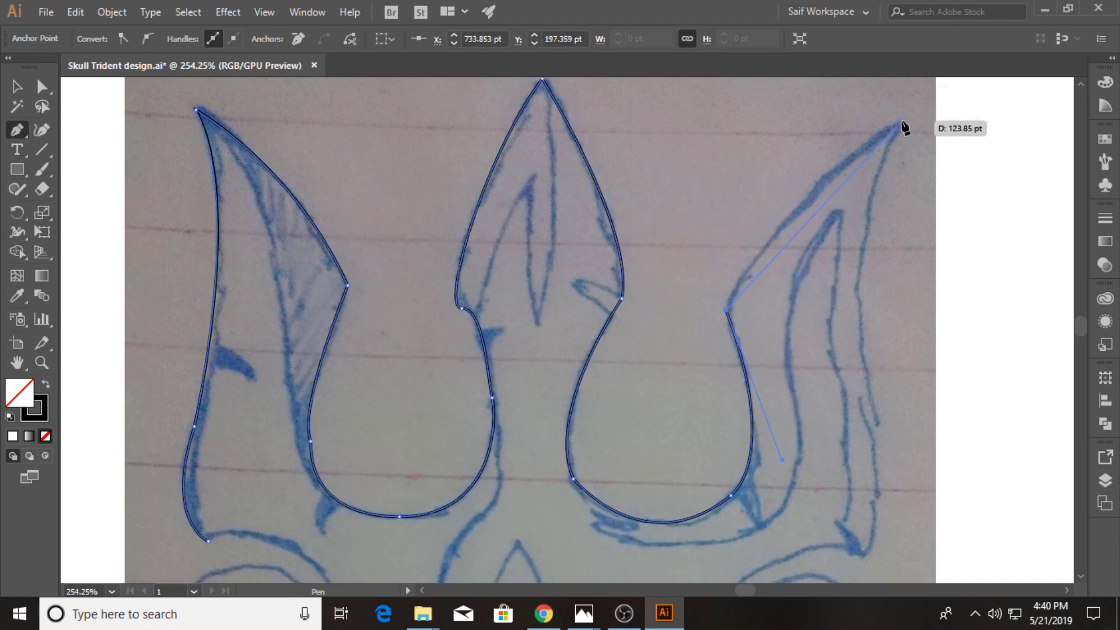
drag(901, 123, 1028, 231)
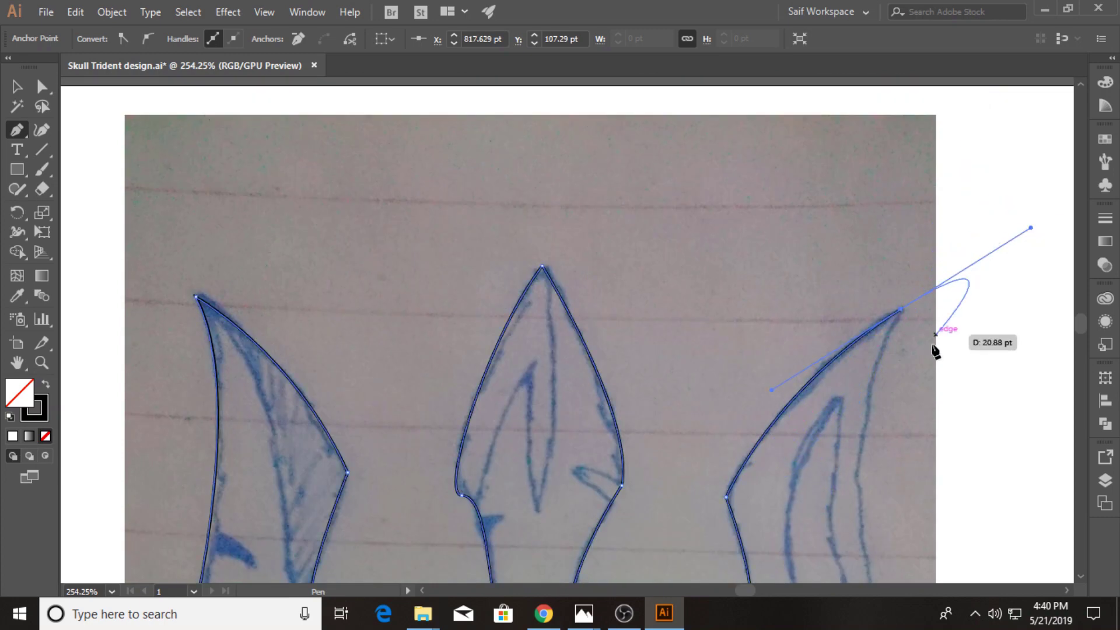
scroll(933, 345, down, 5)
scroll(934, 345, right, 5)
click(681, 105)
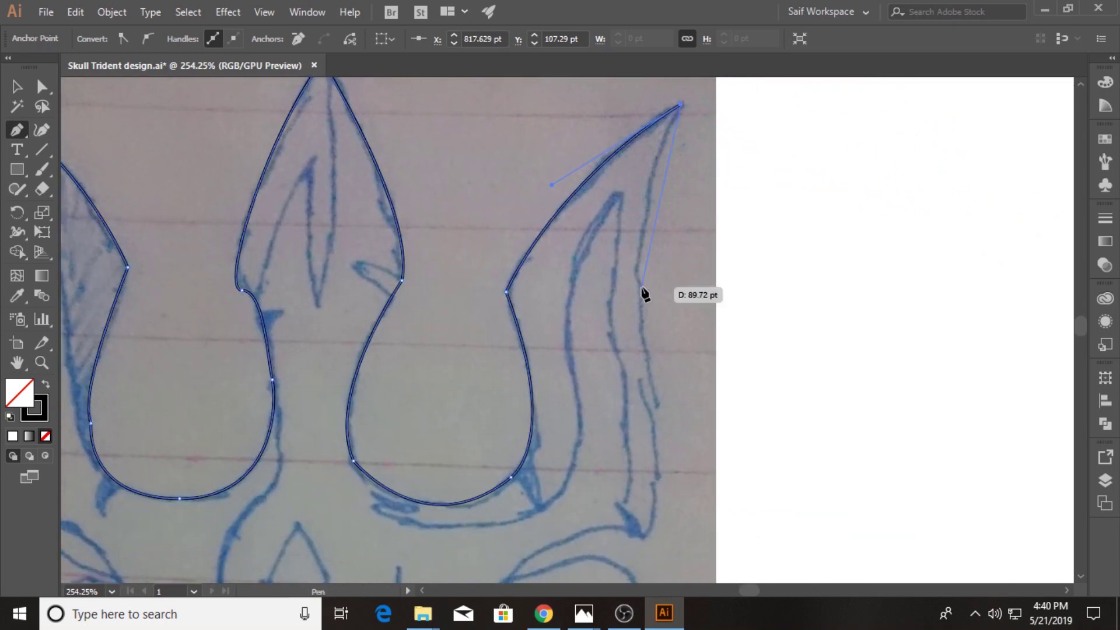
drag(646, 347, 679, 422)
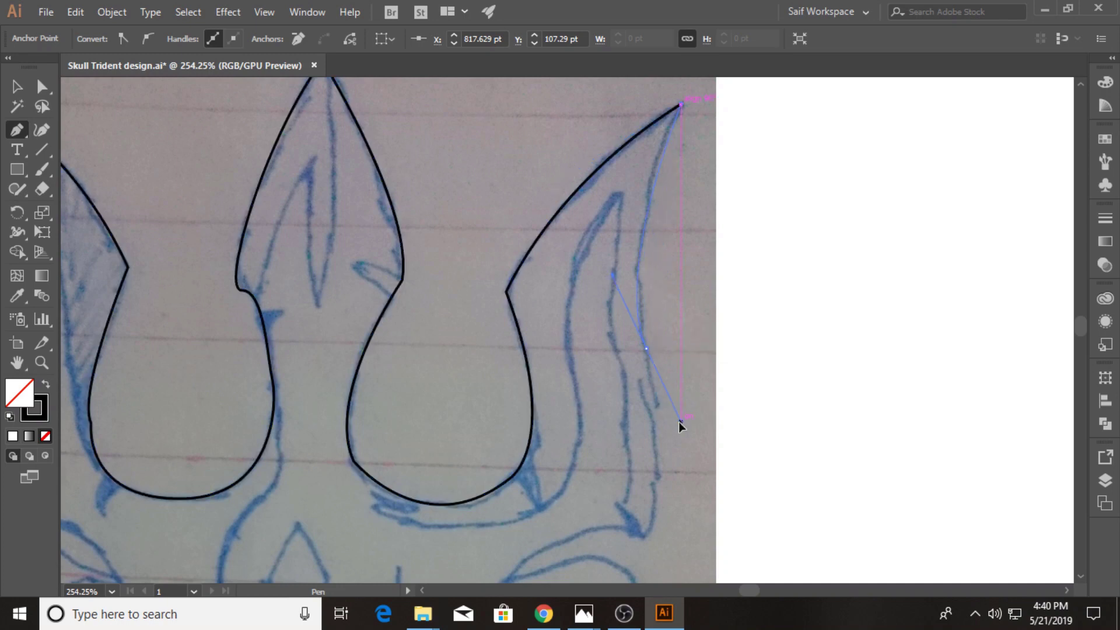
click(643, 537)
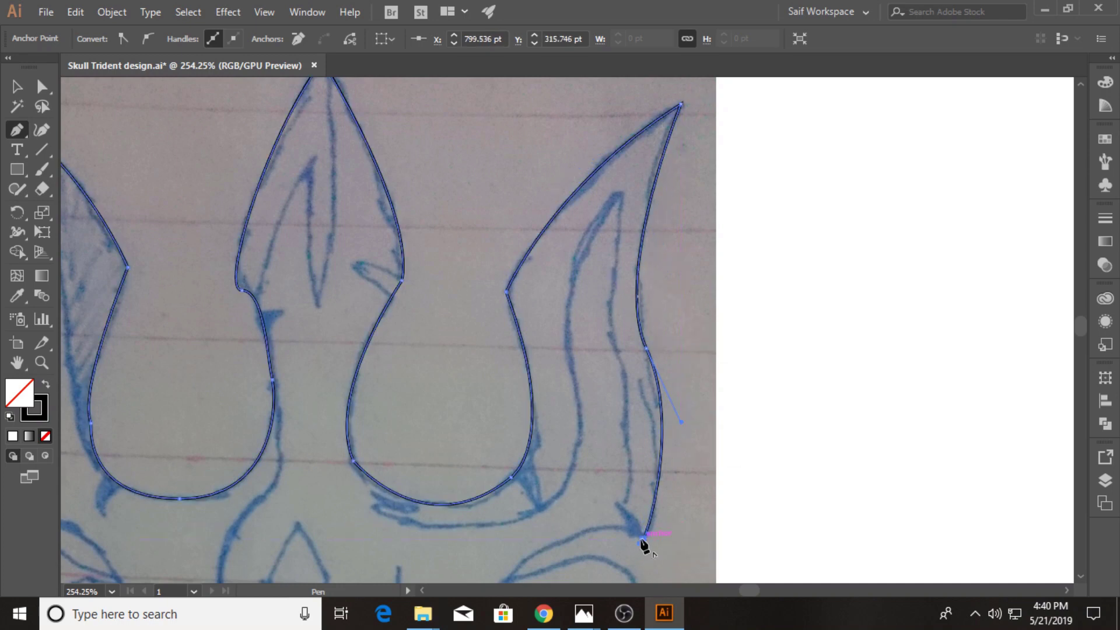
scroll(592, 543, down, 5)
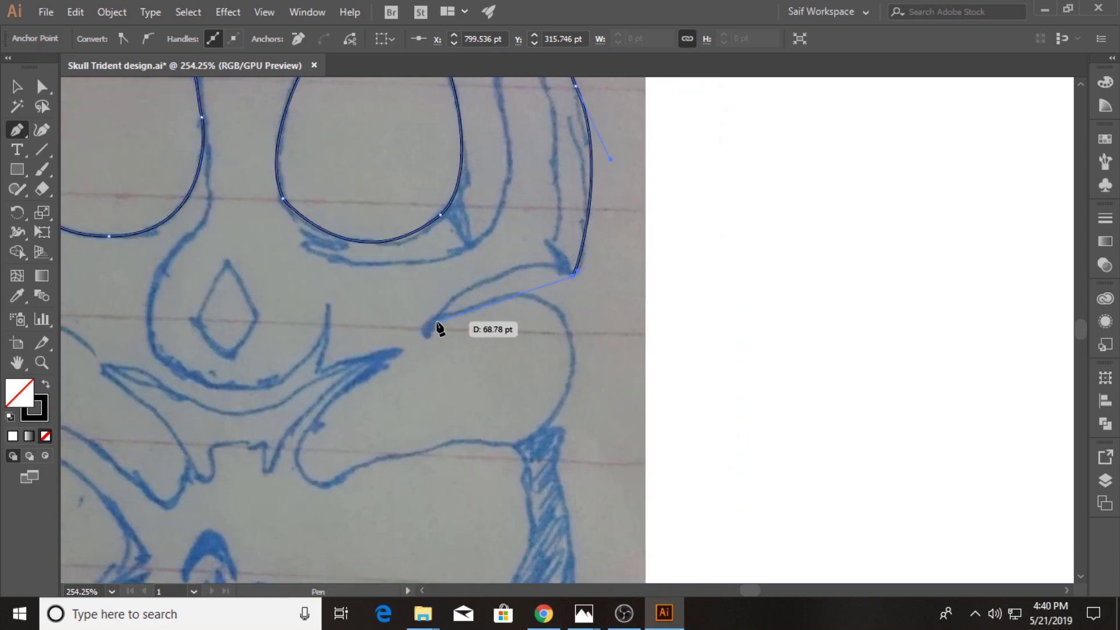
- Trace the small spike and the skull's right side down to the jaw corner
drag(434, 319, 403, 383)
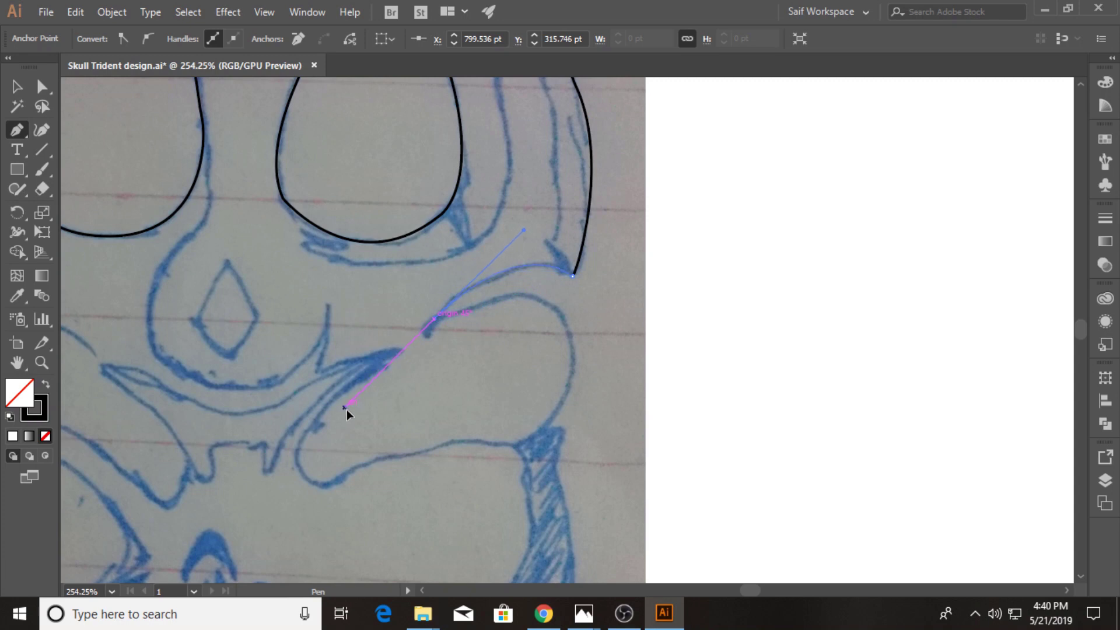
drag(346, 409, 434, 320)
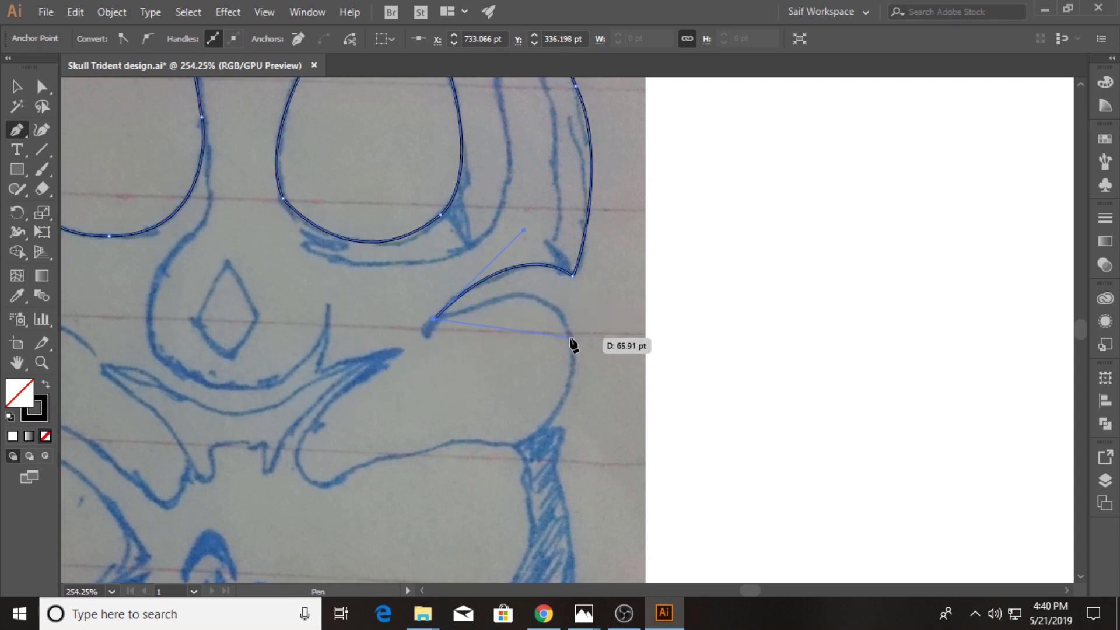
drag(570, 337, 576, 418)
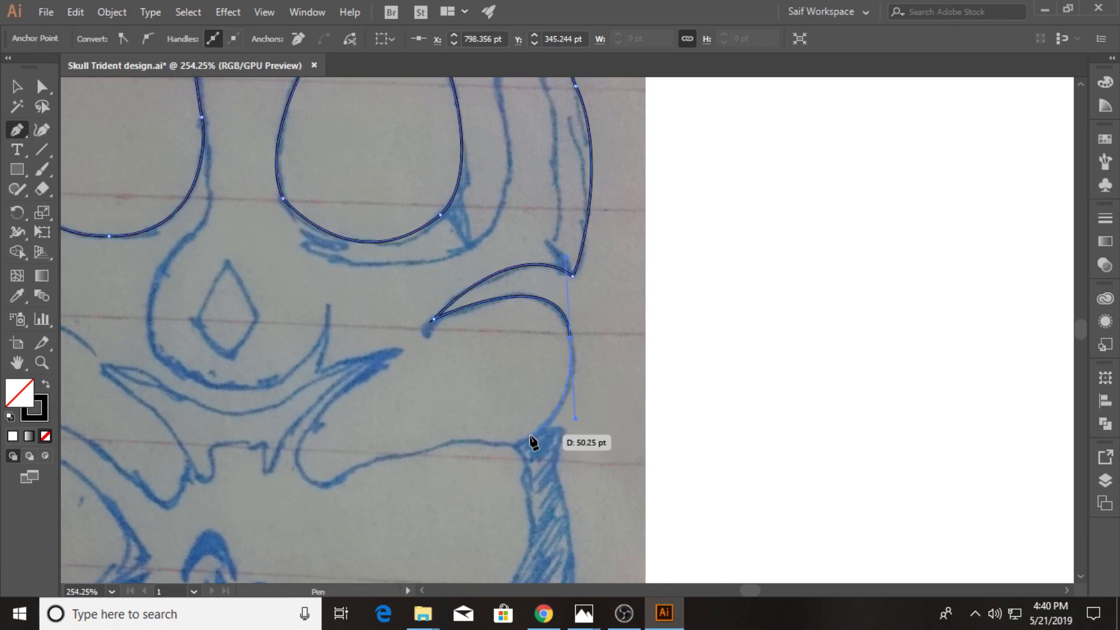
click(569, 337)
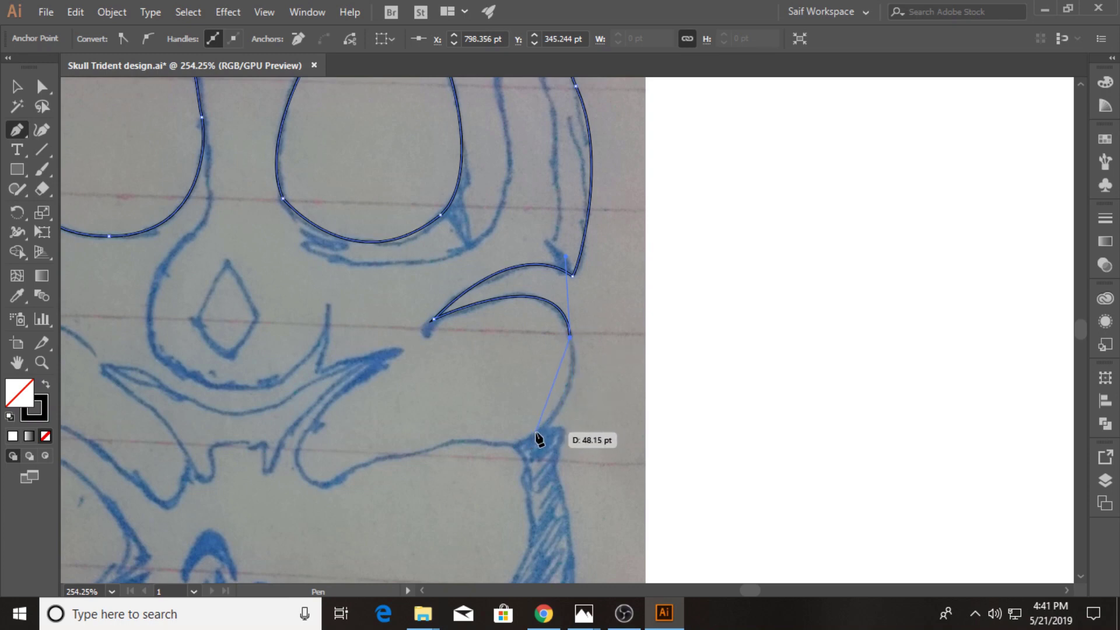
drag(534, 435, 499, 445)
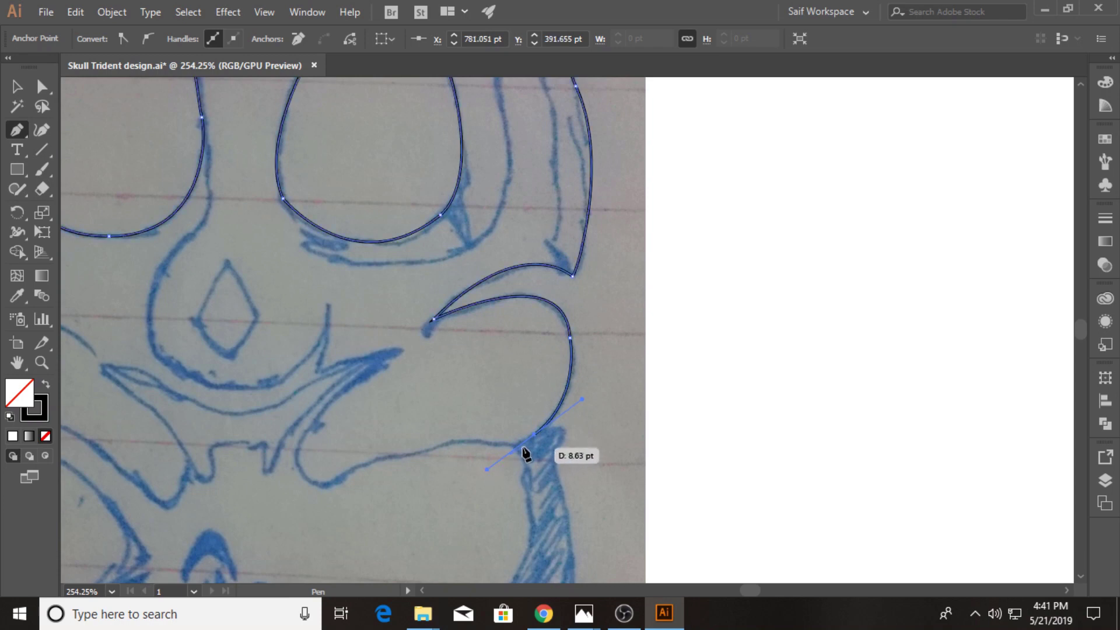
click(577, 436)
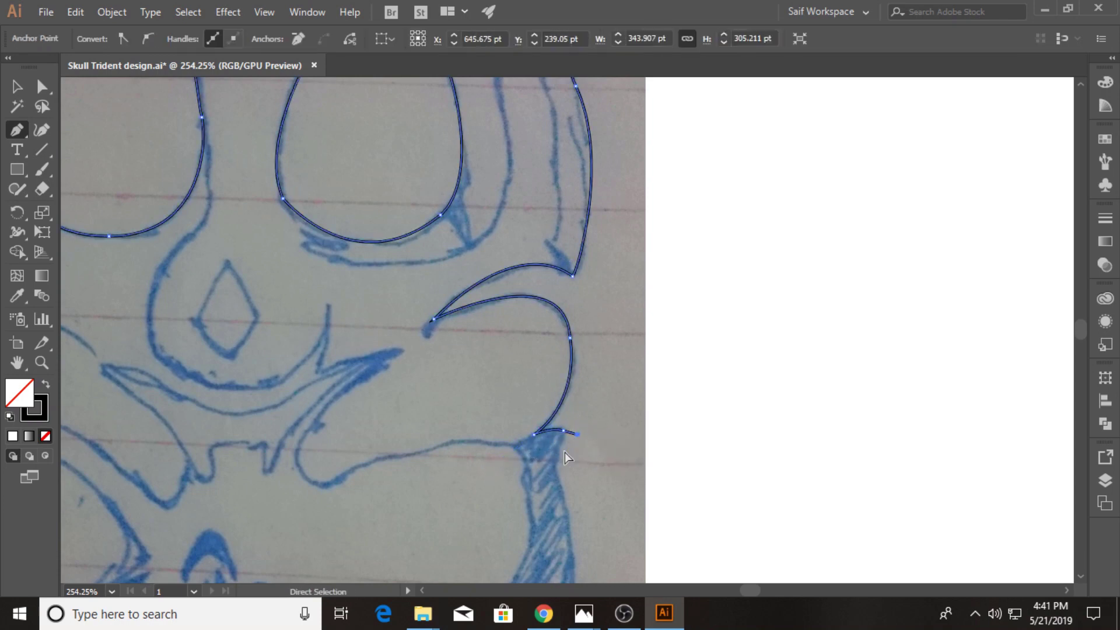
mouse_move(562, 453)
mouse_down()
mouse_move(558, 475)
mouse_move(538, 426)
mouse_move(515, 473)
mouse_up()
- Curve the outline along the jaw's bottom and around the first drip
drag(413, 475, 342, 451)
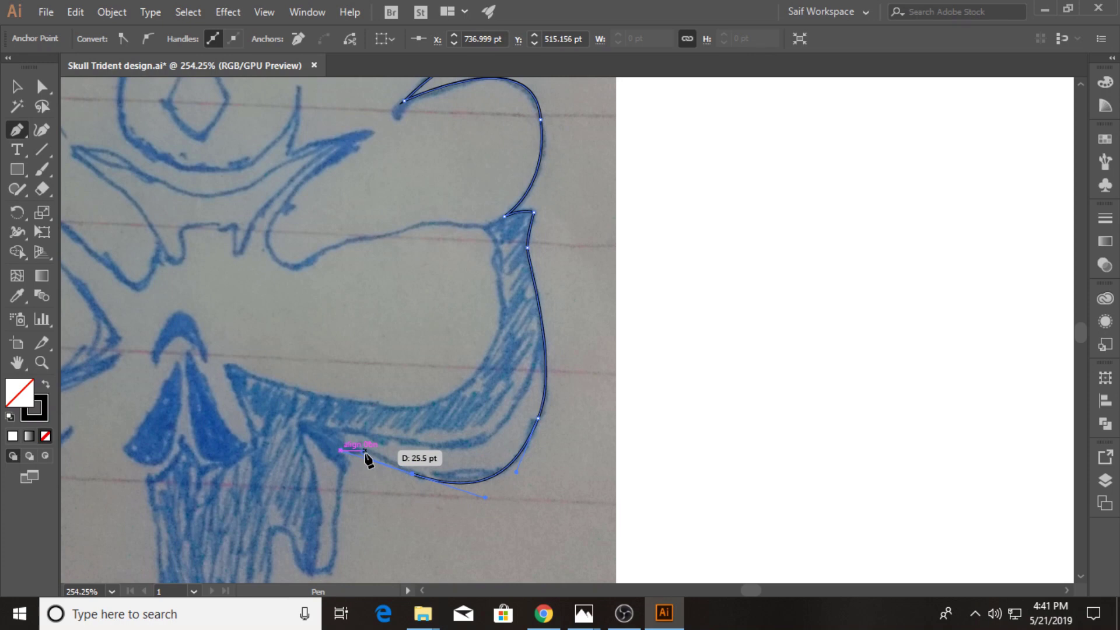
mouse_move(304, 426)
mouse_down()
mouse_move(288, 429)
mouse_move(365, 473)
mouse_up()
click(342, 465)
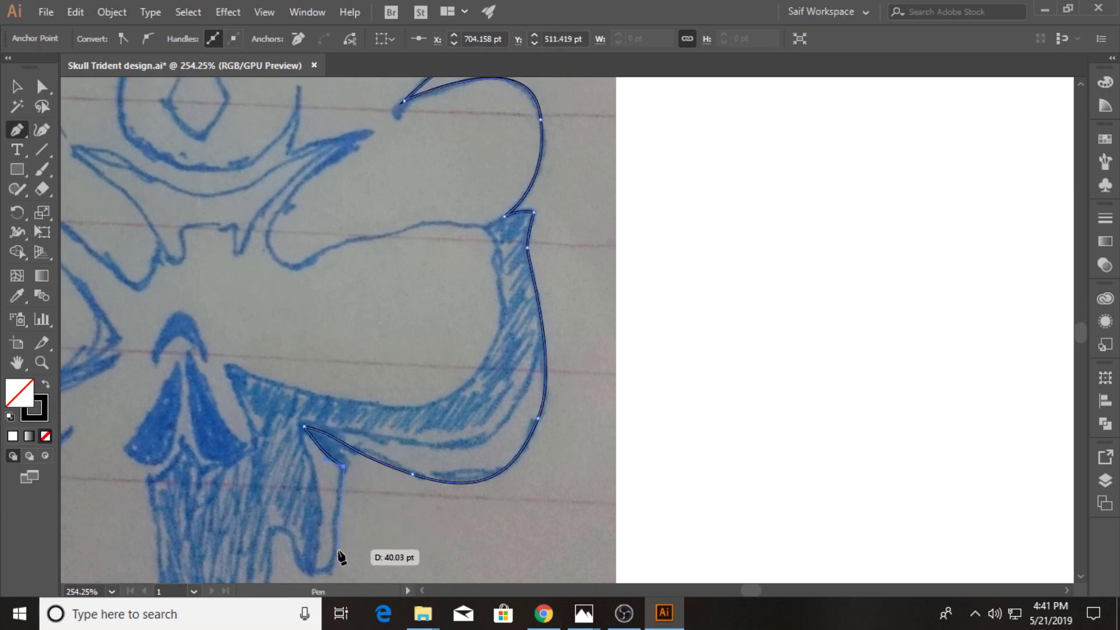
drag(338, 554, 337, 584)
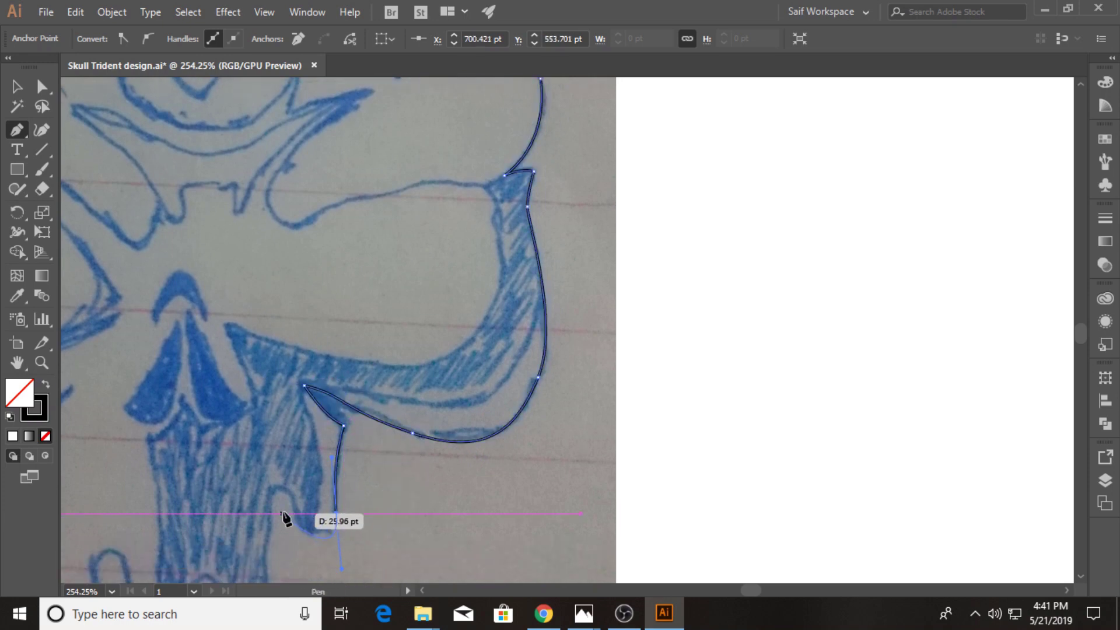
drag(291, 502, 296, 479)
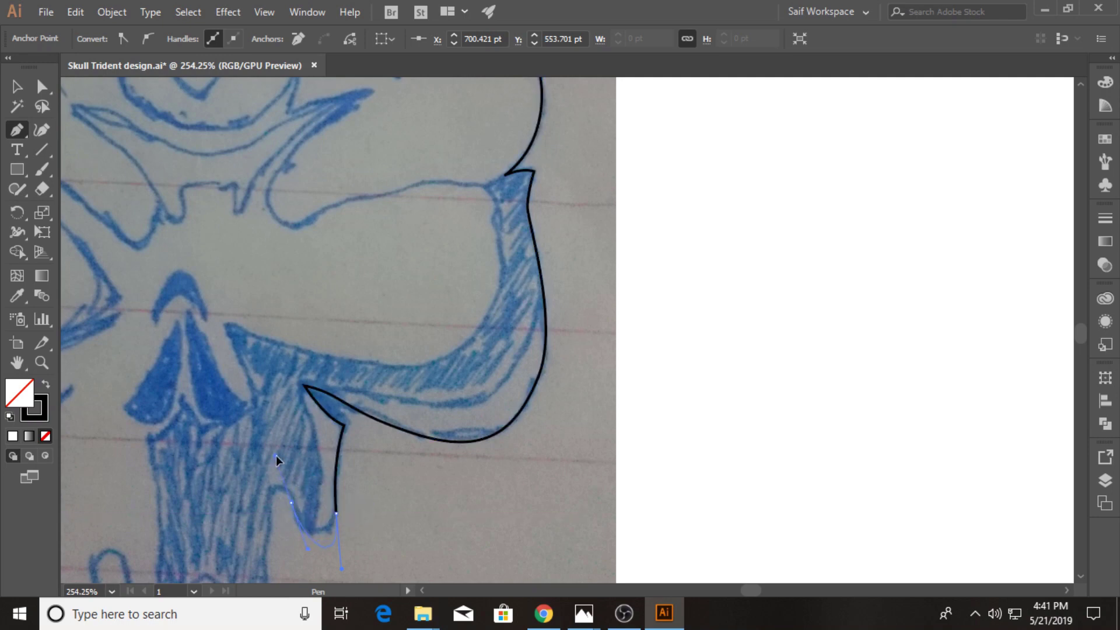
key(ctrl+z)
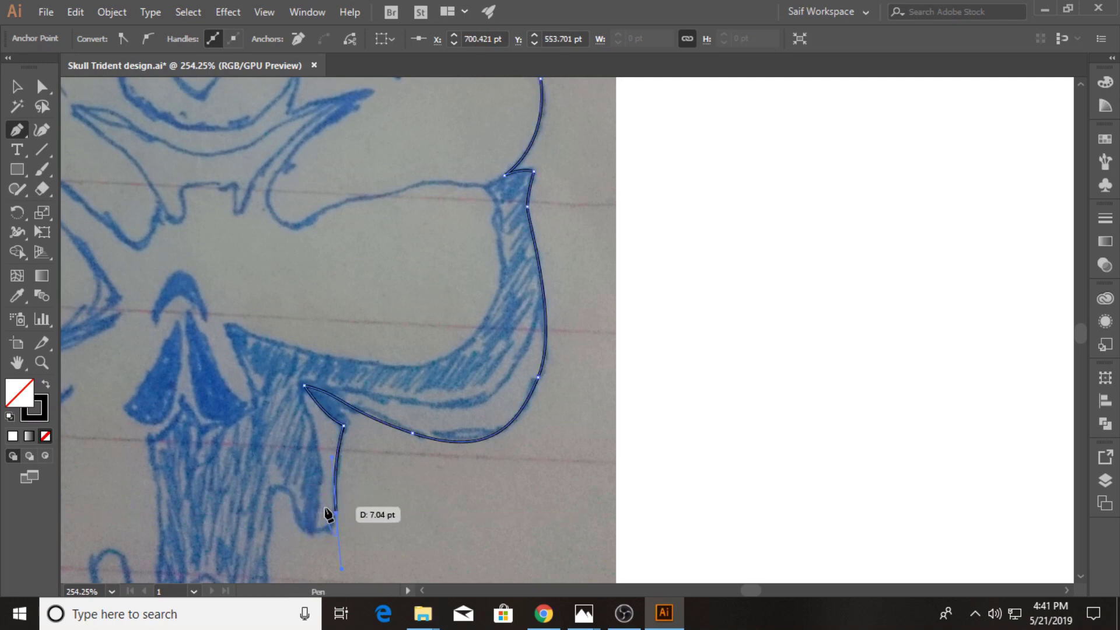
click(337, 514)
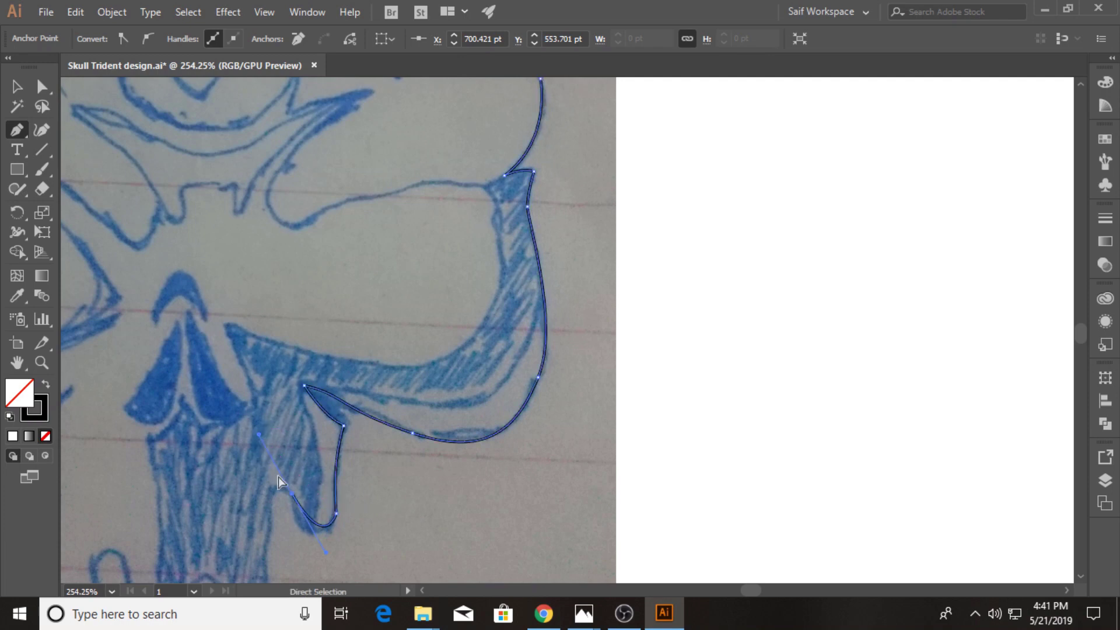
mouse_move(297, 521)
mouse_down()
mouse_move(284, 495)
mouse_move(241, 485)
mouse_move(320, 263)
mouse_up()
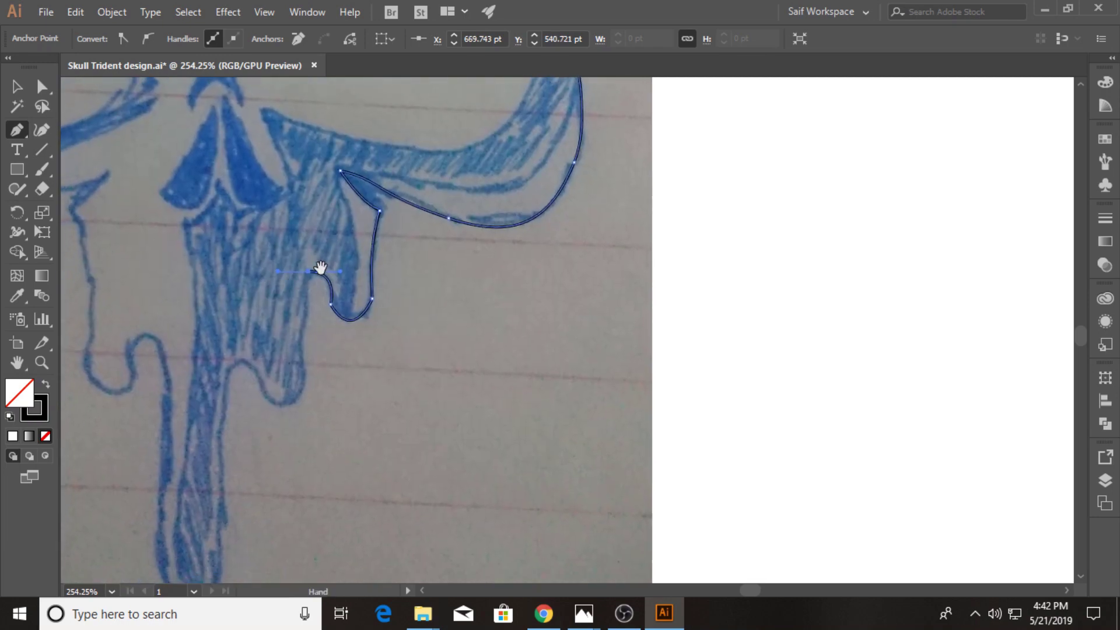
- Trace up the drip, around the long drip's bottom, and past the small hook shape
click(308, 271)
drag(309, 306, 300, 326)
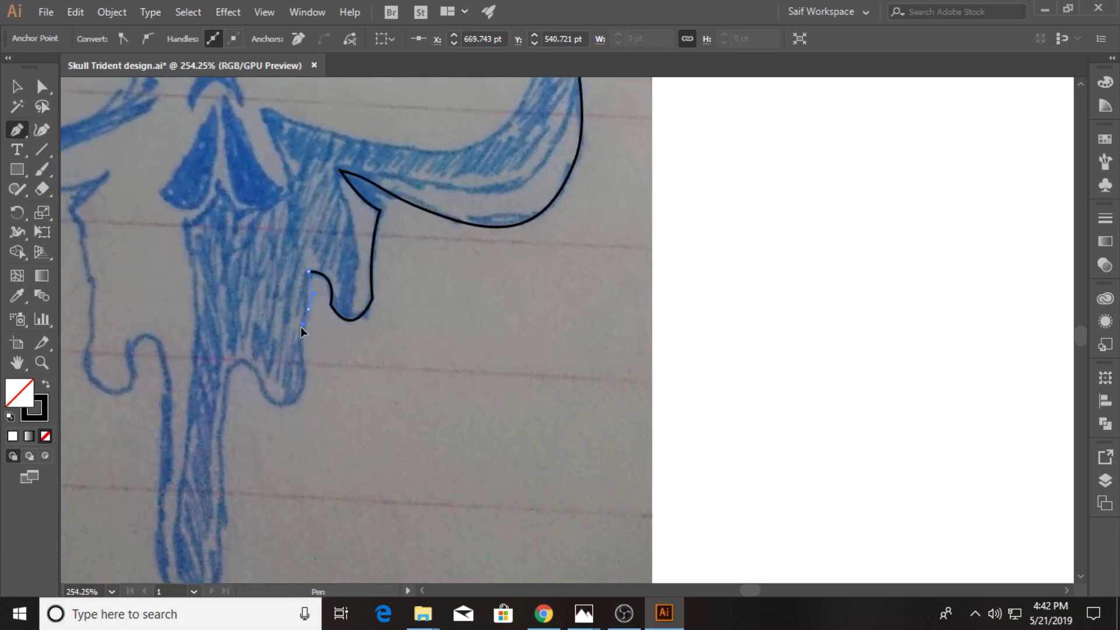
mouse_move(313, 386)
mouse_down()
mouse_move(255, 373)
mouse_move(226, 394)
mouse_move(228, 502)
mouse_move(230, 381)
mouse_move(232, 413)
mouse_up()
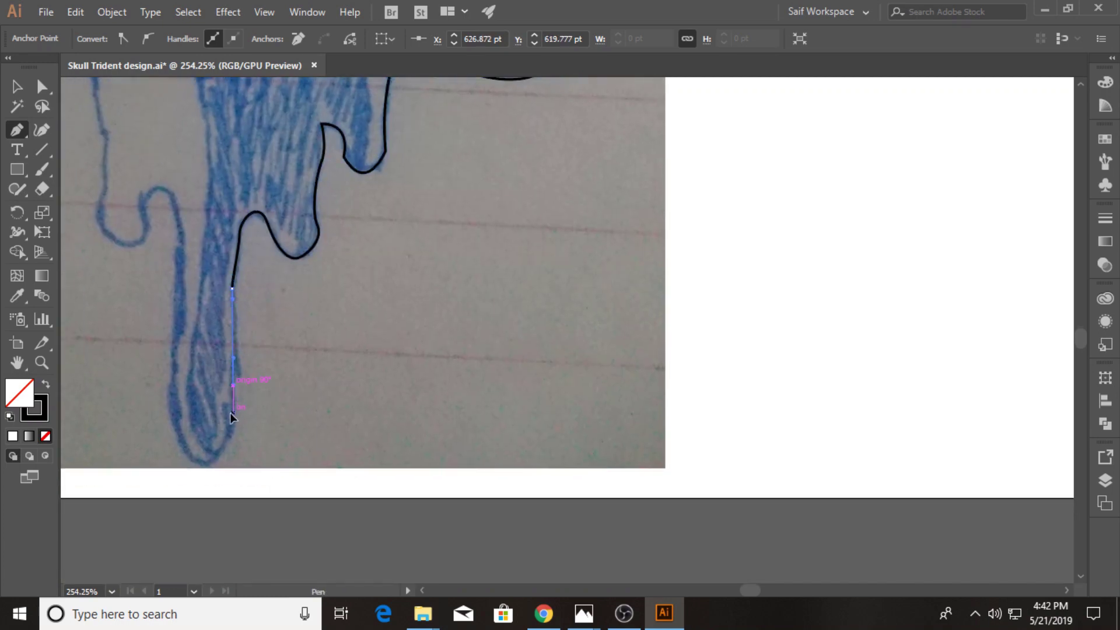
drag(191, 472, 191, 474)
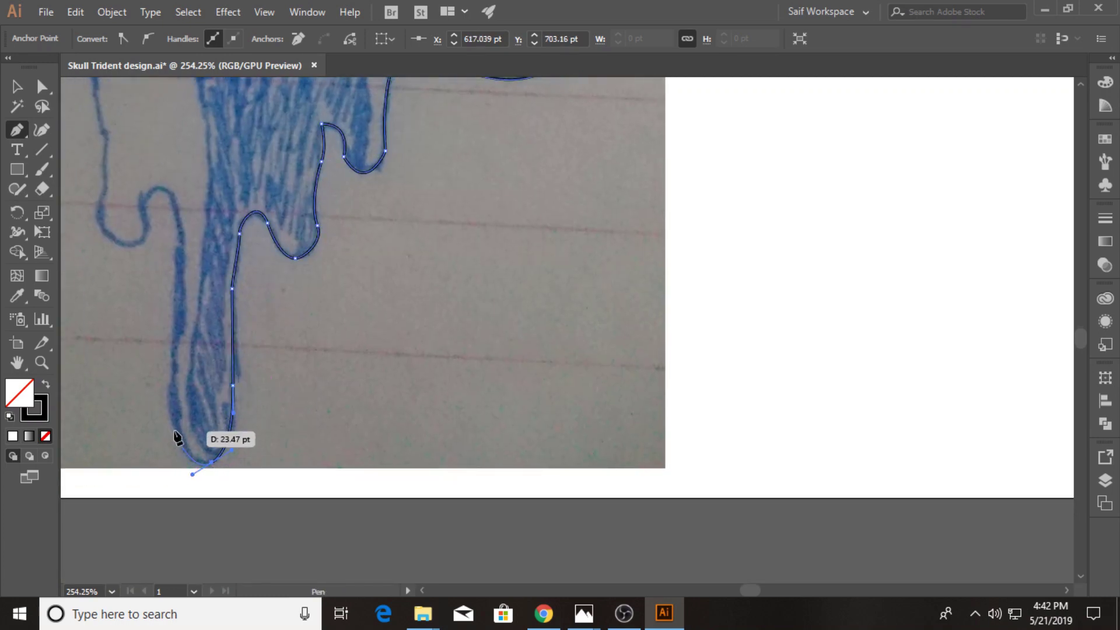
drag(169, 404, 177, 238)
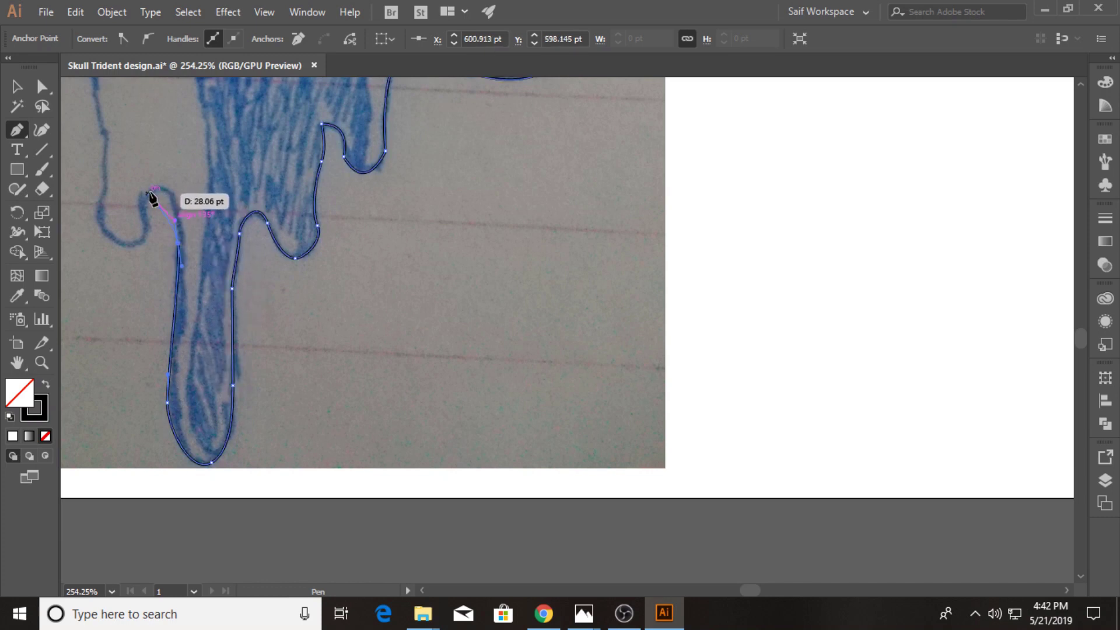
mouse_move(148, 193)
mouse_down()
mouse_move(122, 205)
mouse_move(157, 239)
mouse_move(108, 238)
mouse_up()
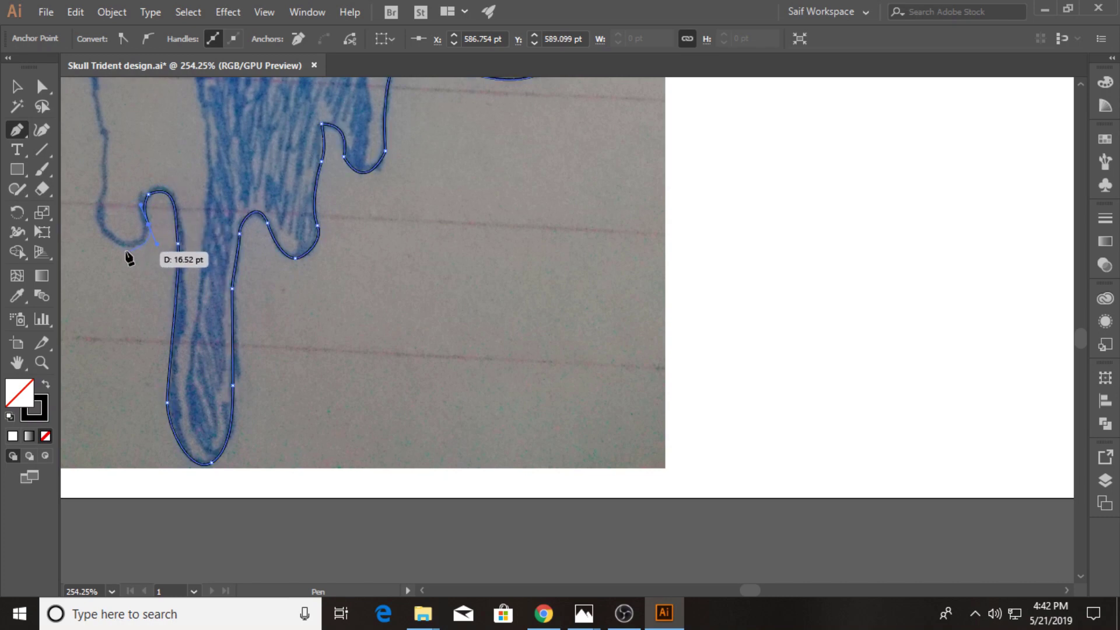
drag(103, 187, 117, 146)
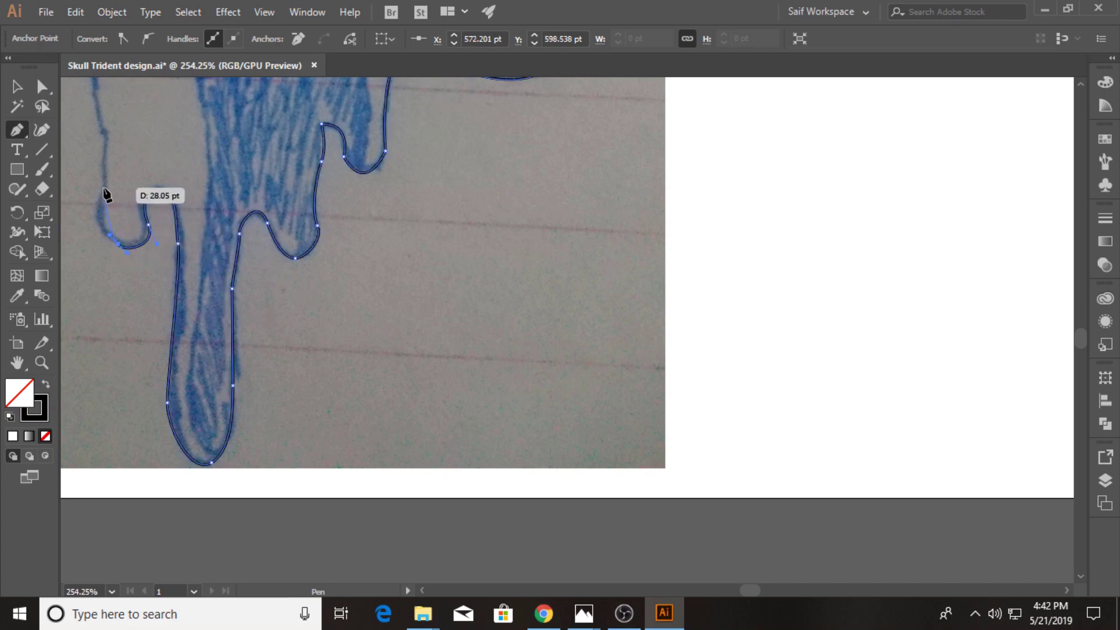
mouse_move(83, 188)
mouse_down()
mouse_move(148, 302)
mouse_move(170, 275)
mouse_move(153, 194)
mouse_move(200, 111)
mouse_up()
- Trace the outline along the left cheek and up the skull's left side
drag(137, 162, 287, 365)
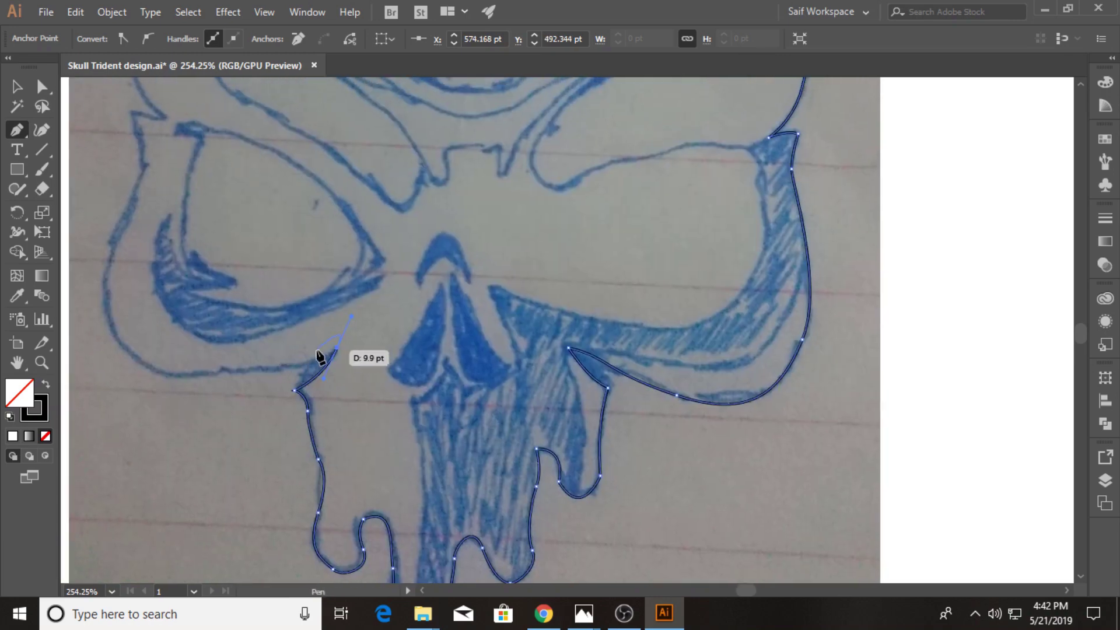
click(169, 375)
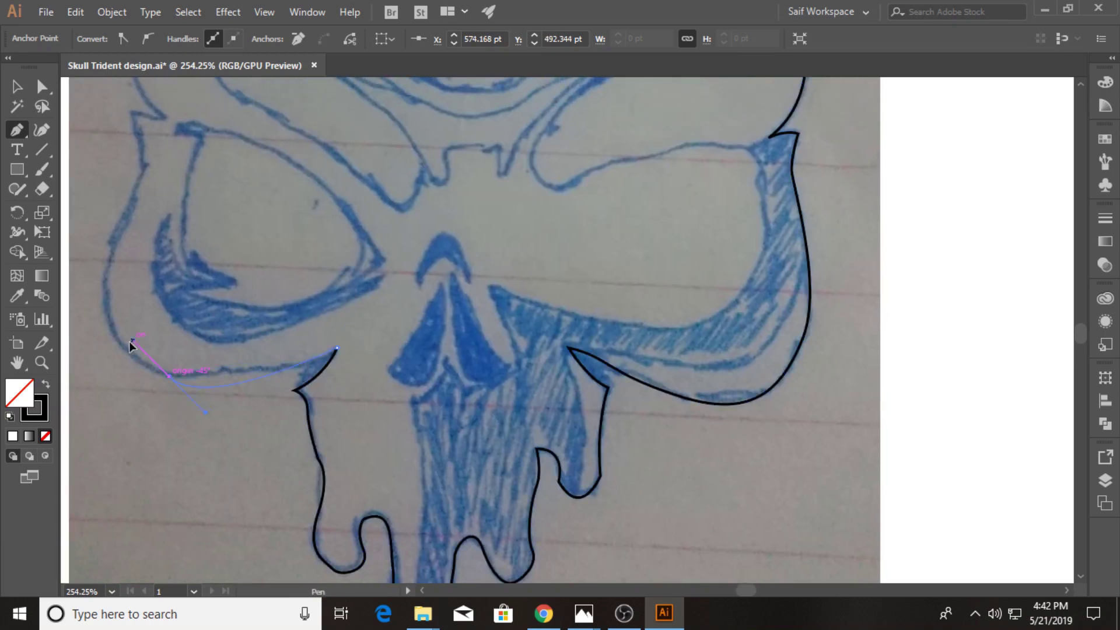
mouse_move(130, 345)
mouse_down()
mouse_move(158, 379)
mouse_move(148, 383)
mouse_up()
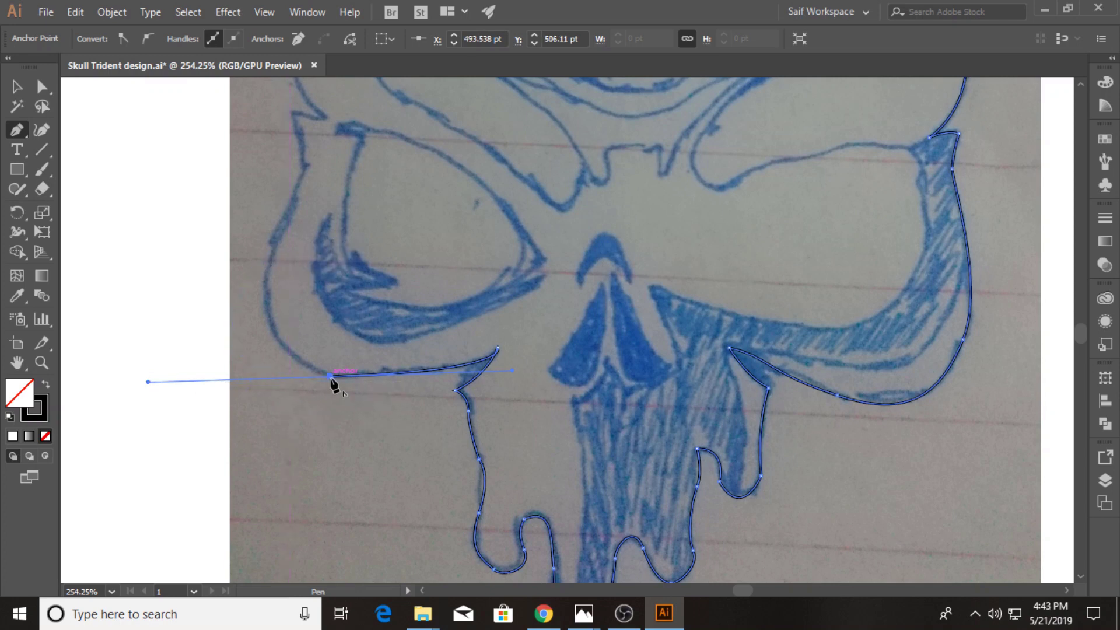
click(330, 375)
drag(275, 245, 309, 205)
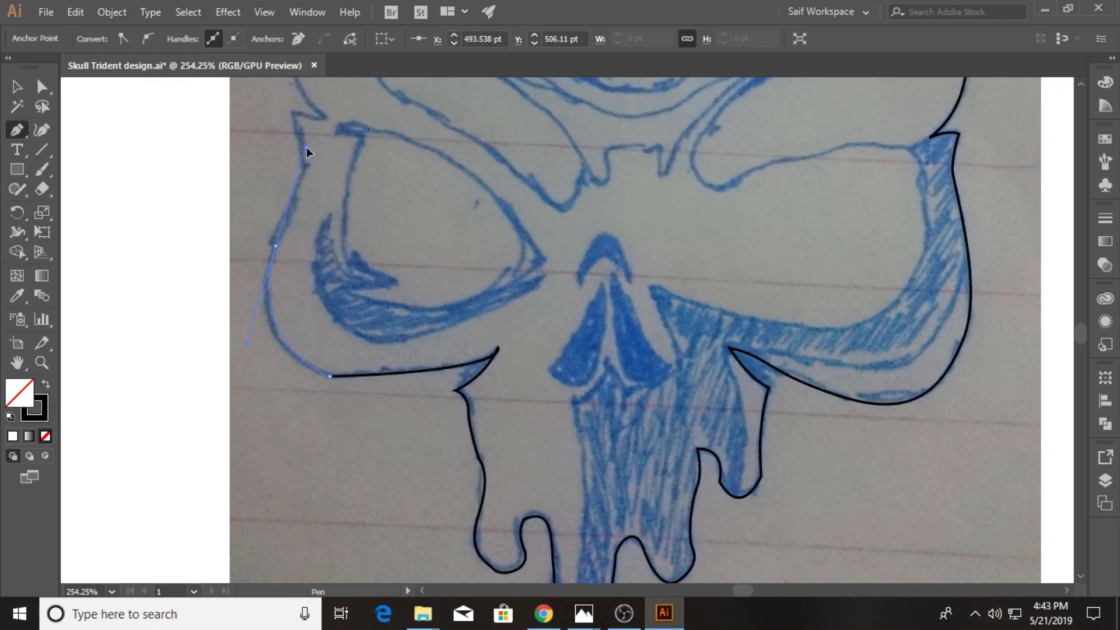
drag(325, 148, 325, 148)
drag(275, 245, 305, 170)
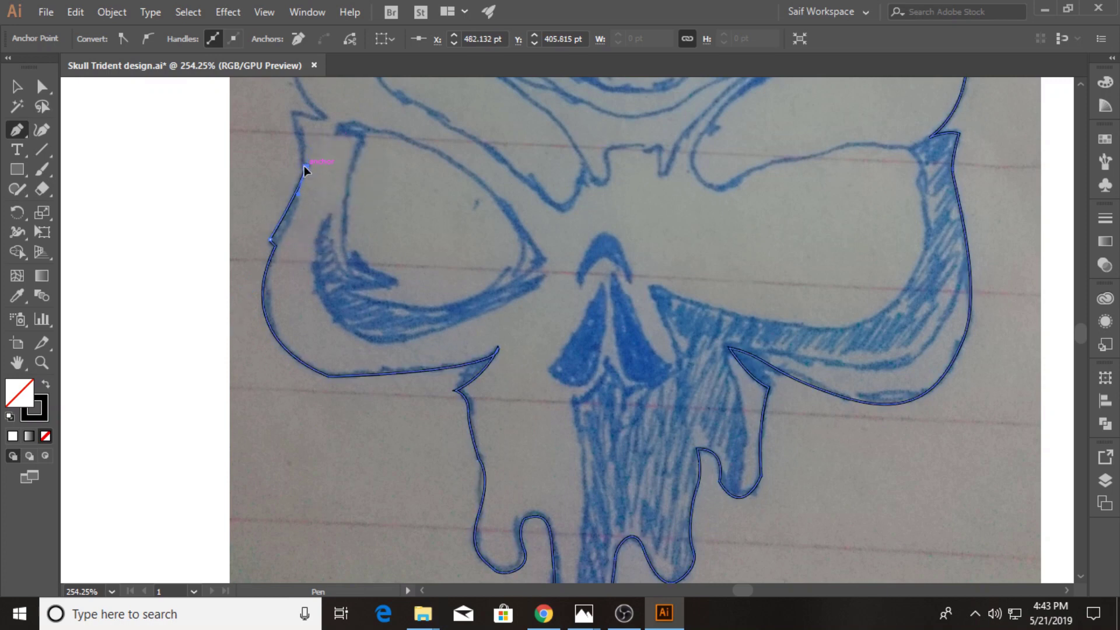
mouse_move(305, 167)
mouse_down()
mouse_move(285, 114)
mouse_move(329, 119)
mouse_move(272, 318)
mouse_move(248, 264)
mouse_up()
- Curve the outline across the left horn and brow, then zoom out to view the whole design
drag(240, 217, 265, 170)
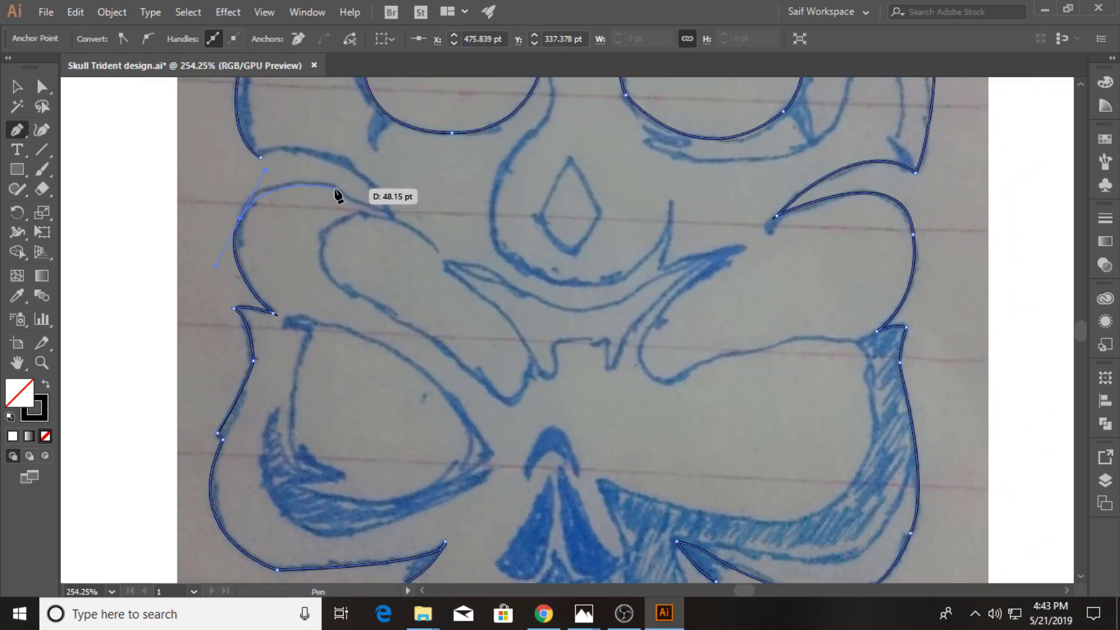
drag(348, 194, 391, 221)
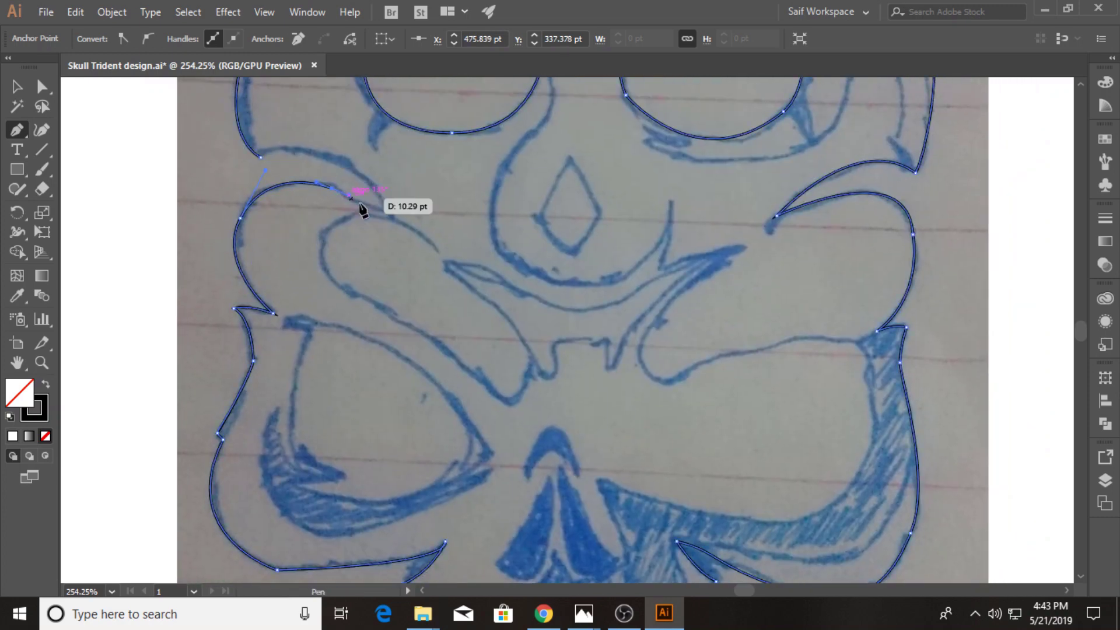
ctrl+click(390, 217)
drag(391, 215, 343, 166)
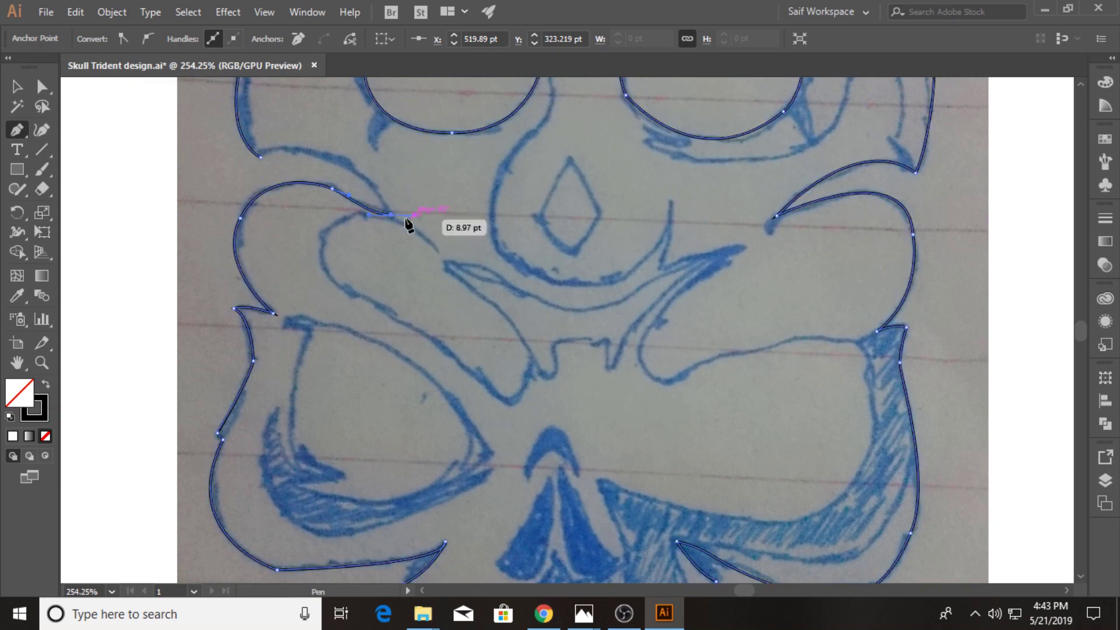
ctrl+click(303, 149)
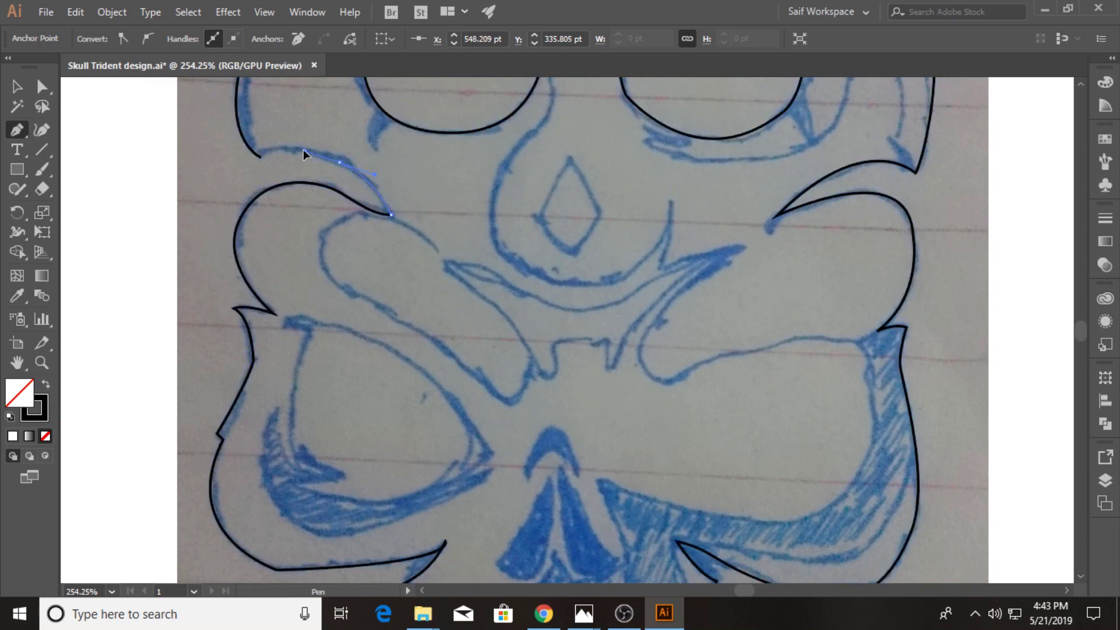
drag(260, 157, 301, 153)
ctrl+click(235, 245)
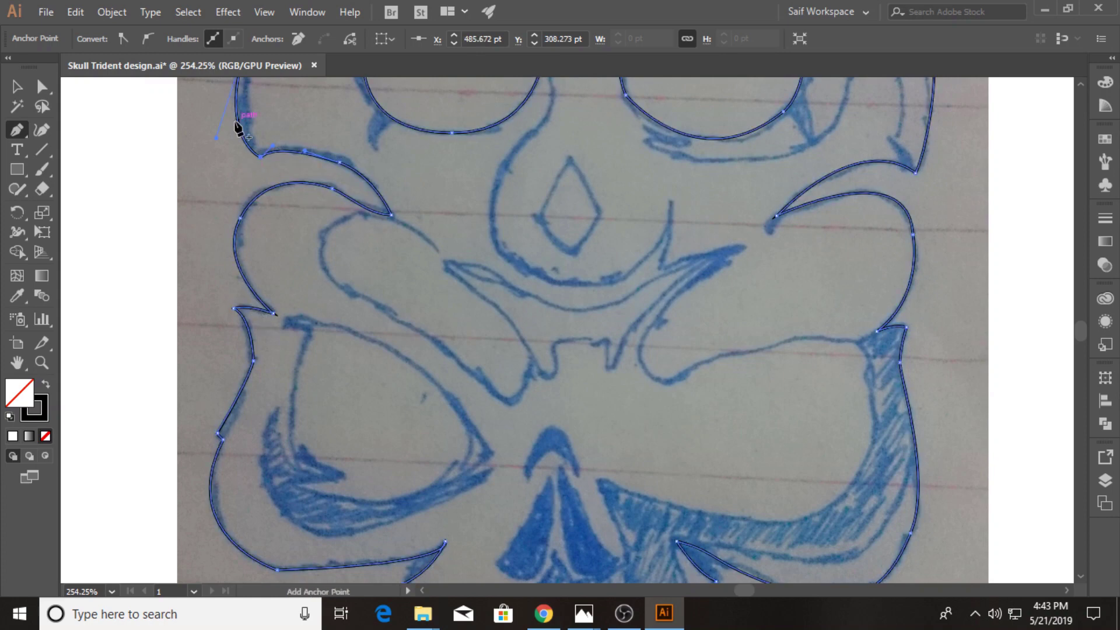
drag(306, 227, 263, 287)
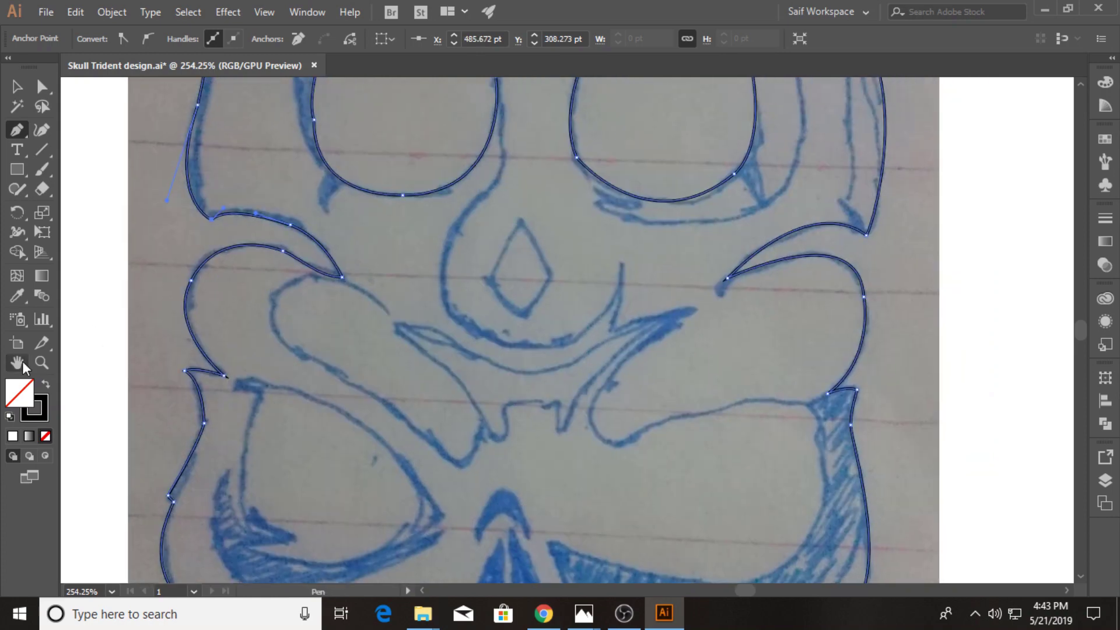
drag(597, 288, 488, 301)
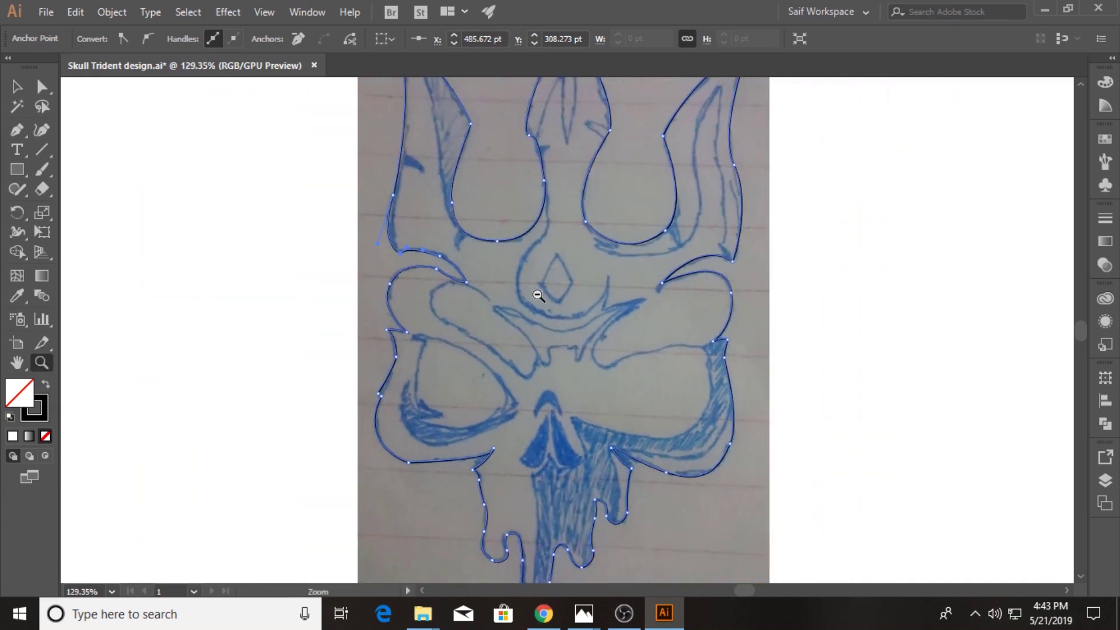
- Fill the trident outline with the grey swatch colour and a 1 pt stroke
click(21, 92)
click(480, 280)
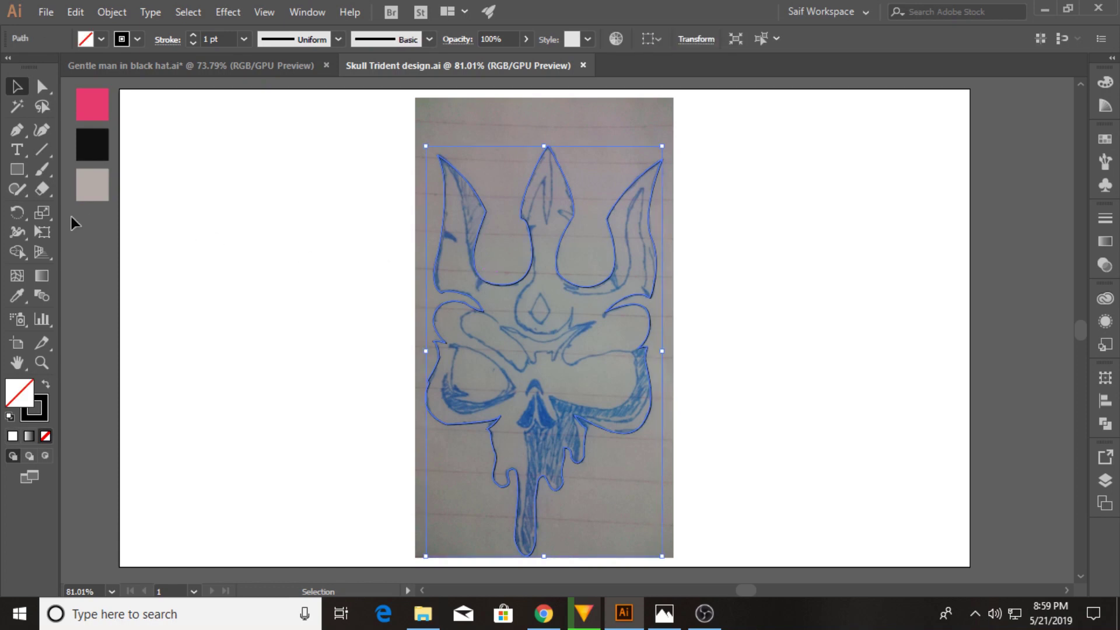
click(18, 296)
click(92, 185)
click(243, 38)
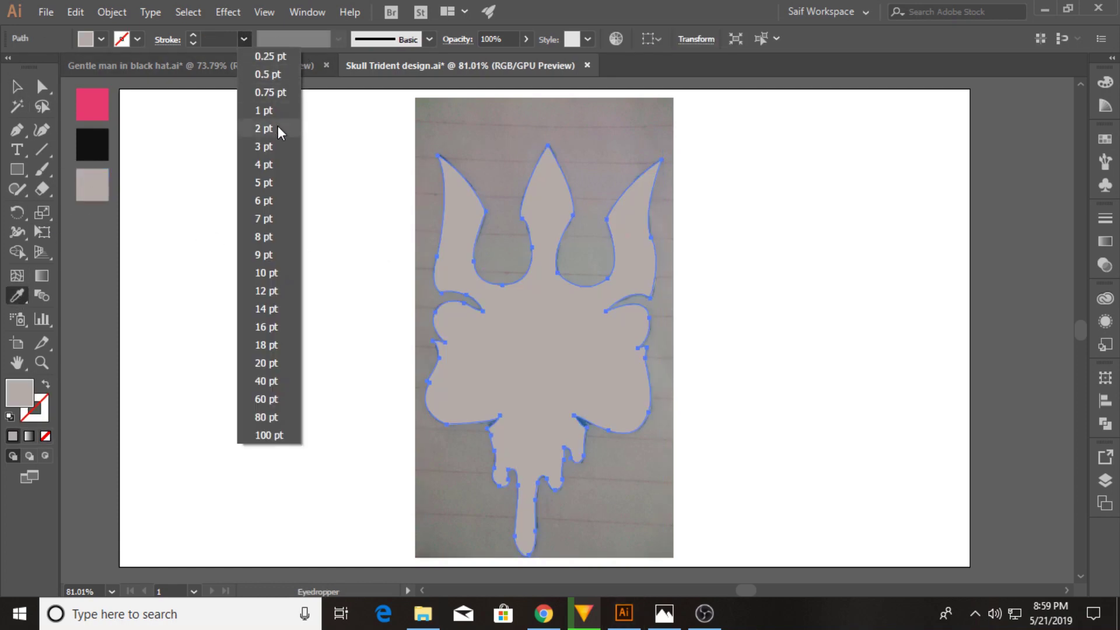
click(274, 111)
click(17, 86)
key(ctrl+shift+a)
- Set the grey trident shape's opacity to 20% in the Transparency panel
click(581, 361)
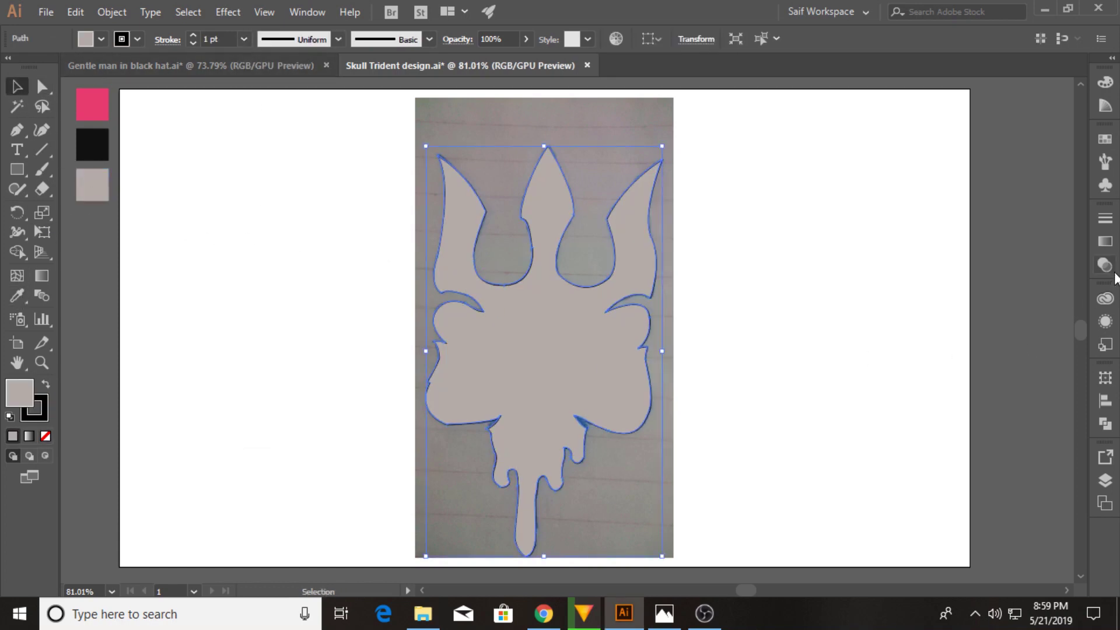
click(1105, 264)
click(1001, 230)
text(10)
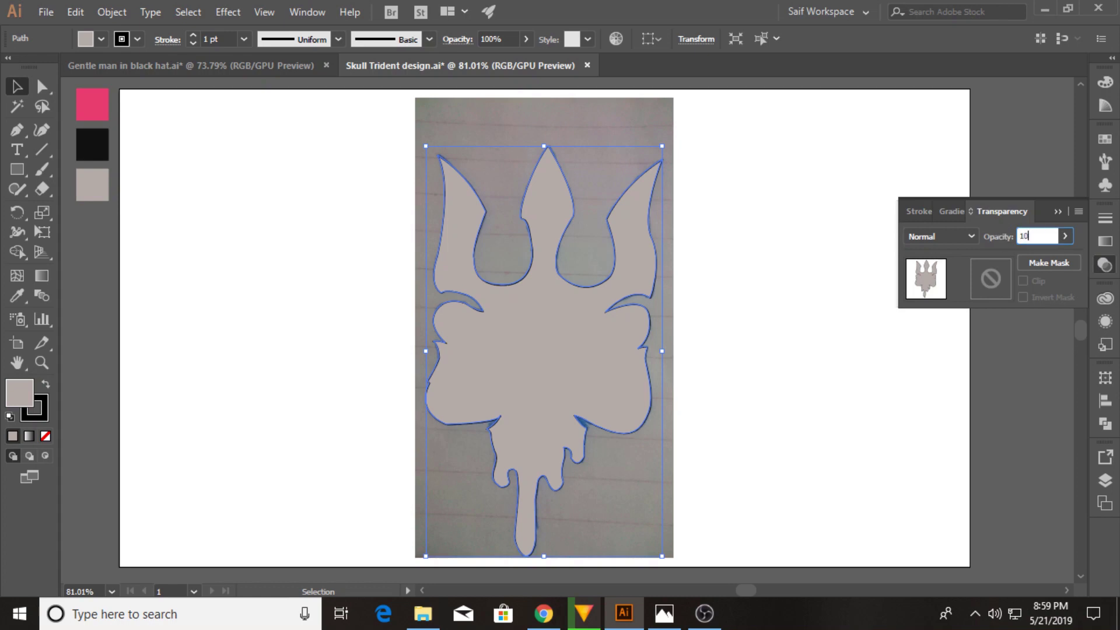
key(Return)
text(0)
click(990, 229)
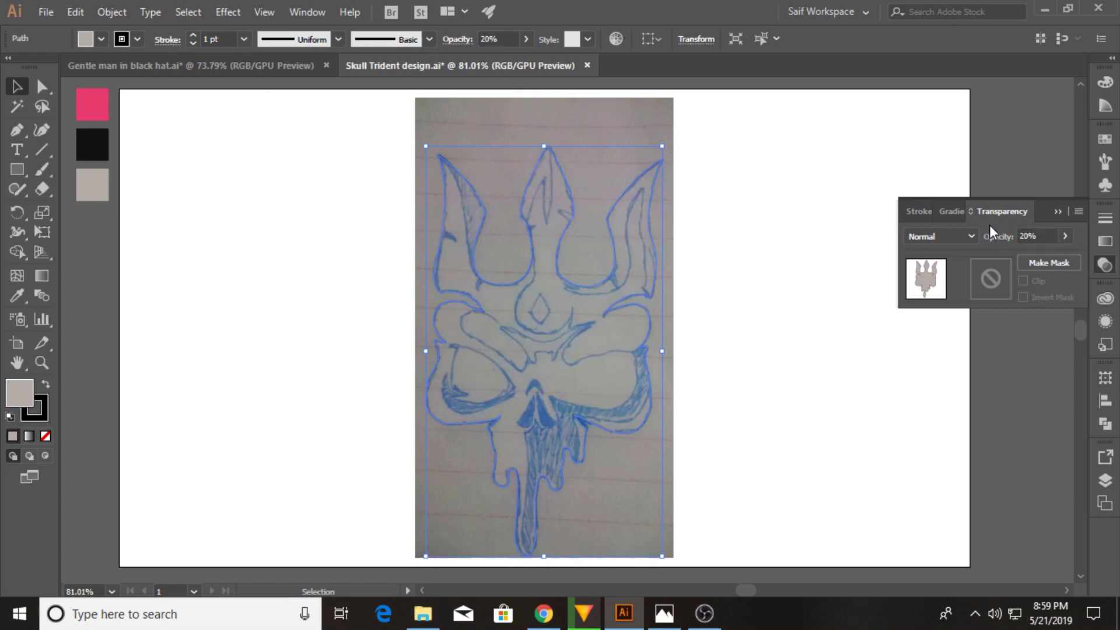
click(773, 238)
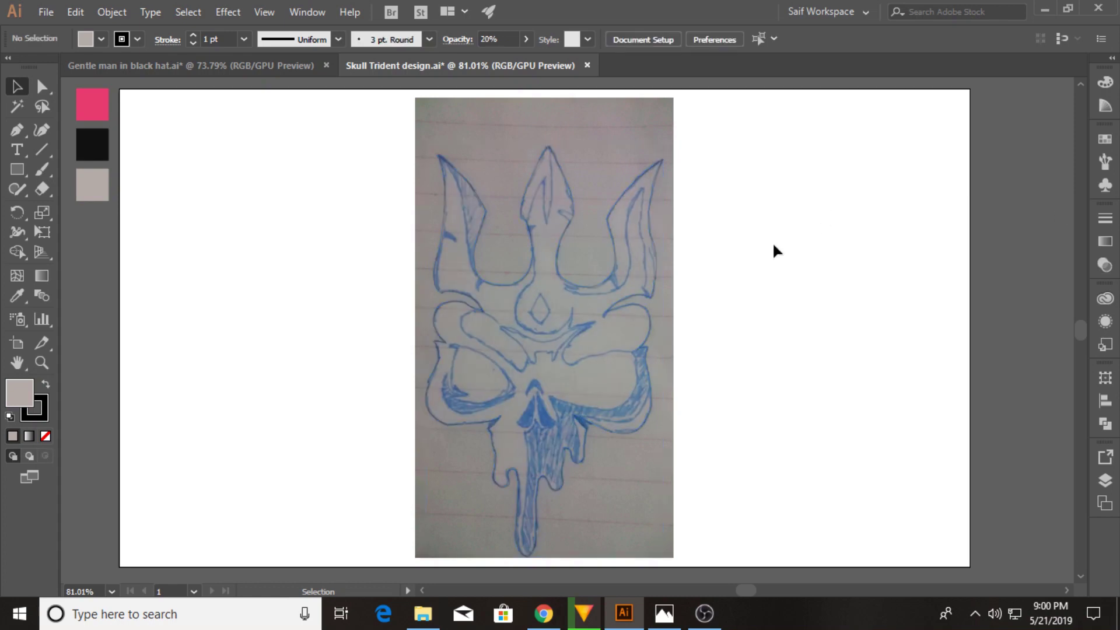
- Zoom in on the prongs and start a pen path from the left prong's tip downward
click(41, 363)
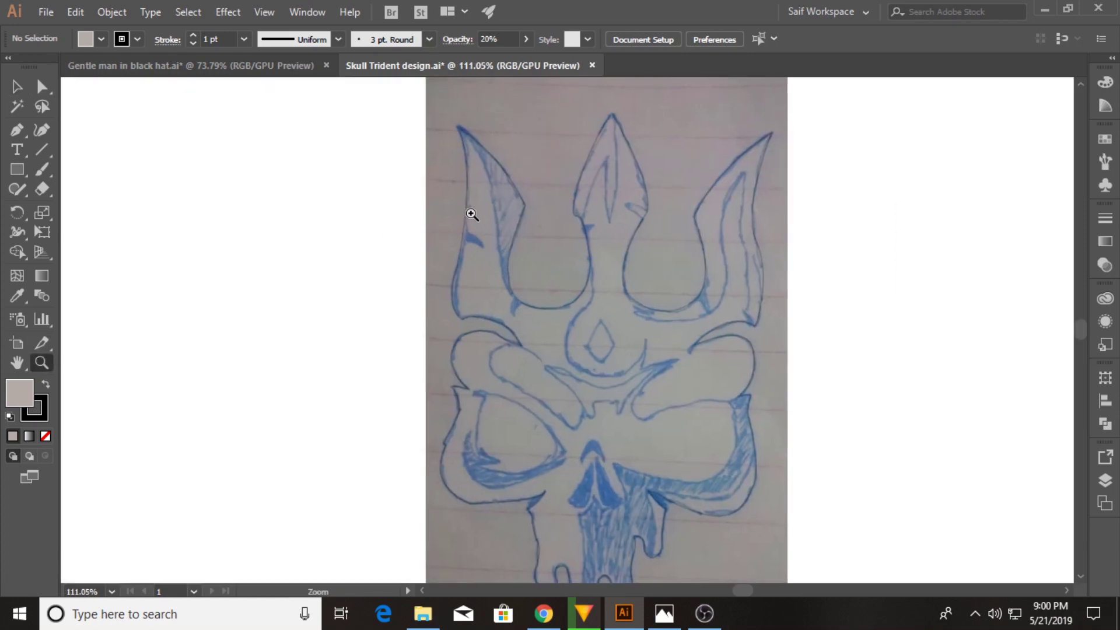
drag(470, 210, 592, 195)
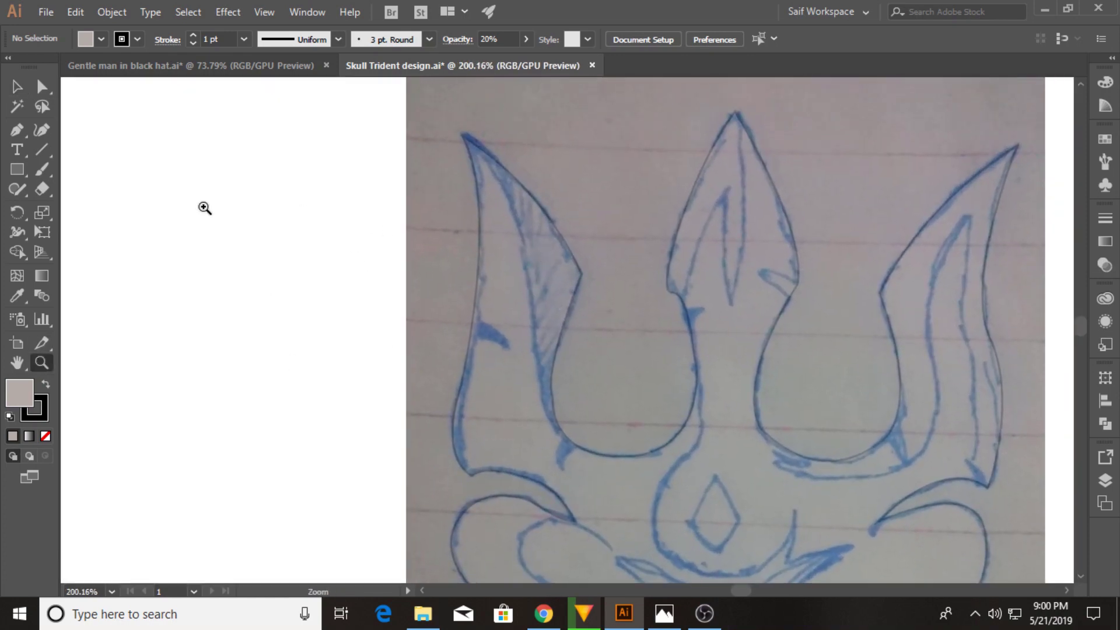
click(16, 131)
click(445, 126)
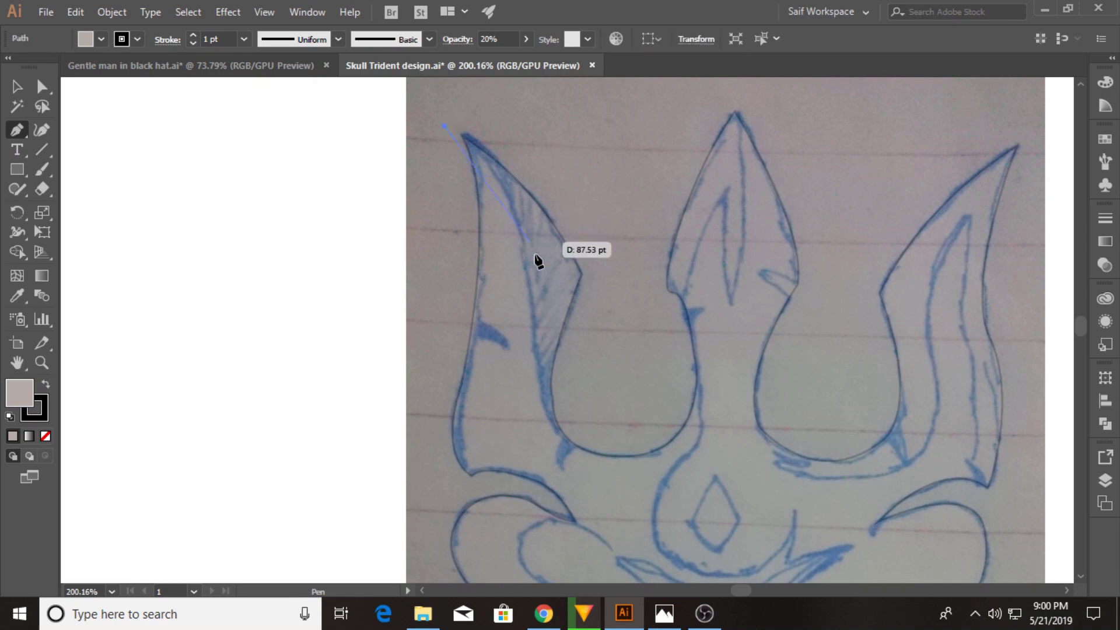
click(532, 315)
click(537, 350)
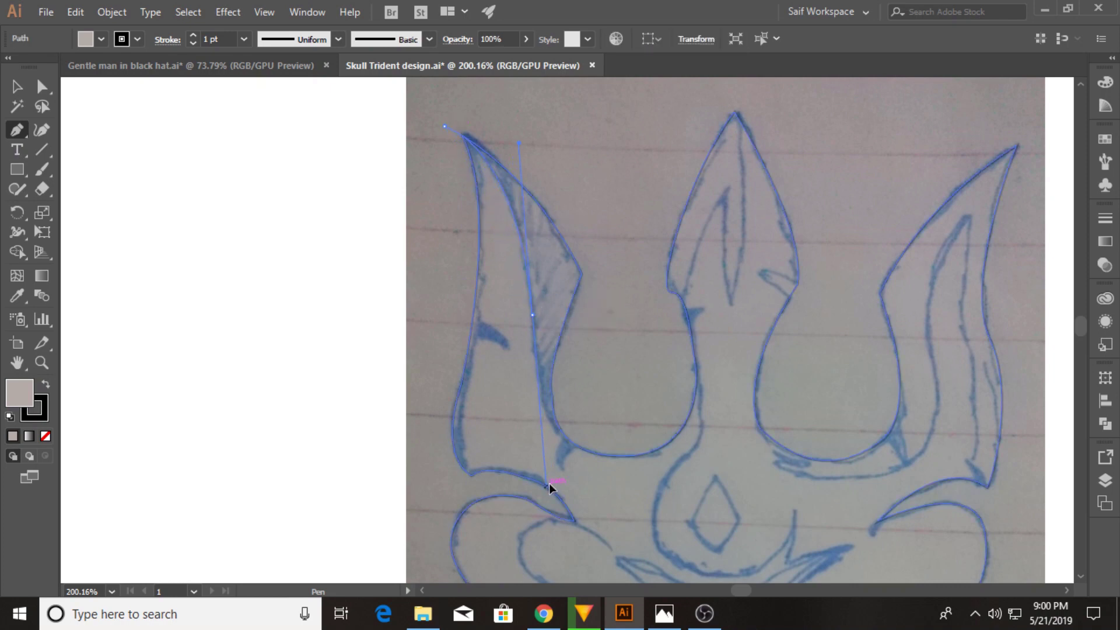
mouse_move(547, 484)
mouse_down()
mouse_move(593, 445)
mouse_move(609, 447)
mouse_up()
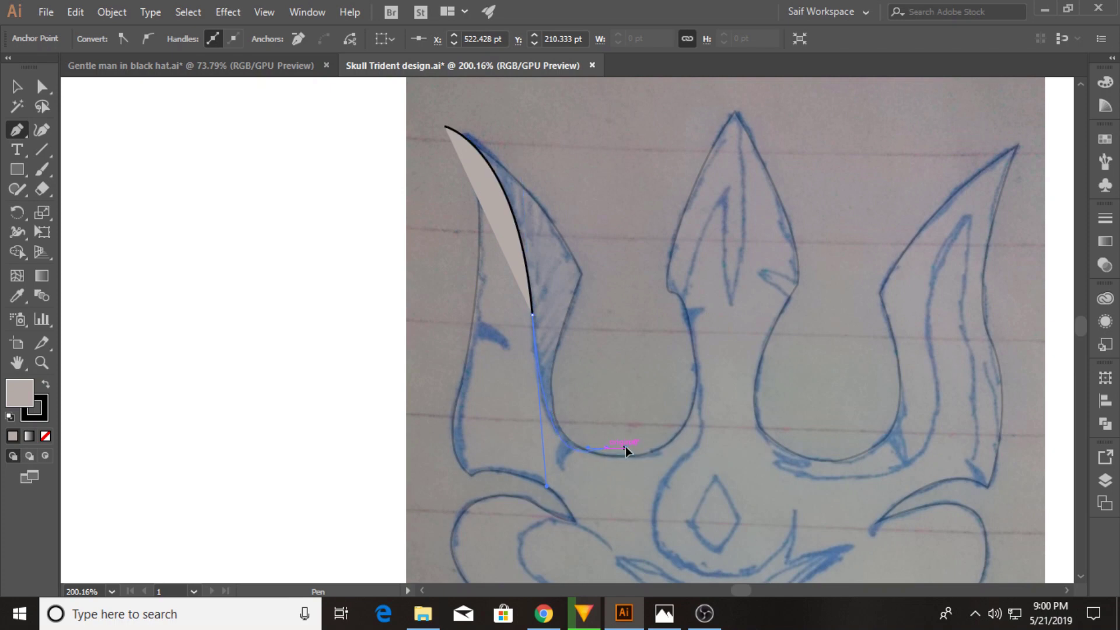
key(ctrl+z)
key(ctrl+z)
- Curve the path through the prong's inner bend and close it back at the tip
mouse_move(580, 441)
mouse_down()
mouse_move(629, 467)
mouse_move(622, 459)
mouse_up()
click(628, 398)
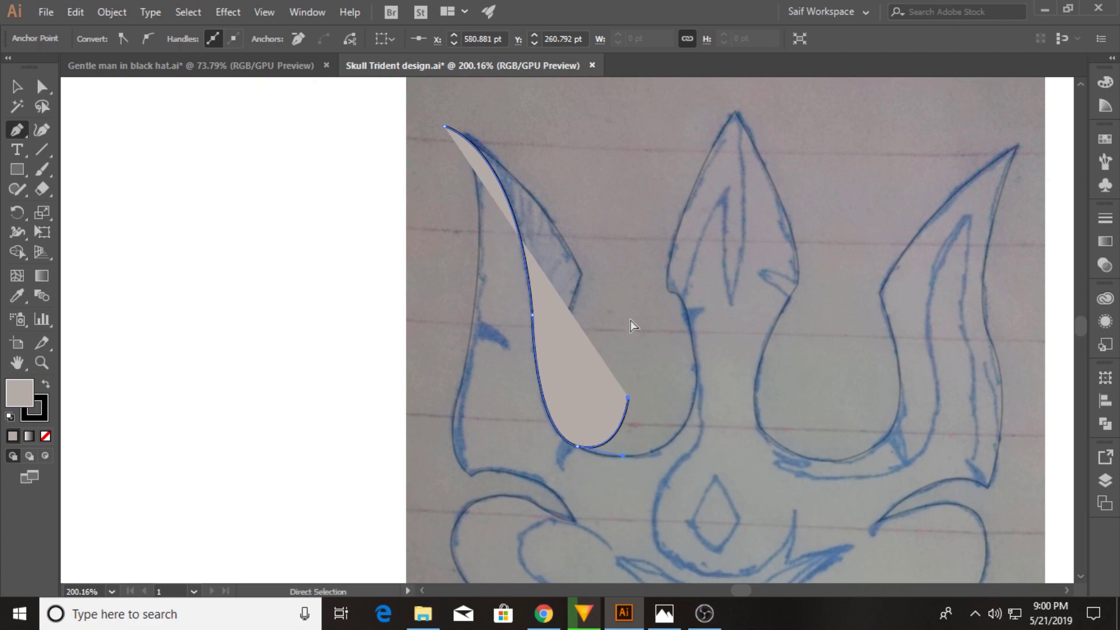
ctrl+click(315, 275)
click(628, 399)
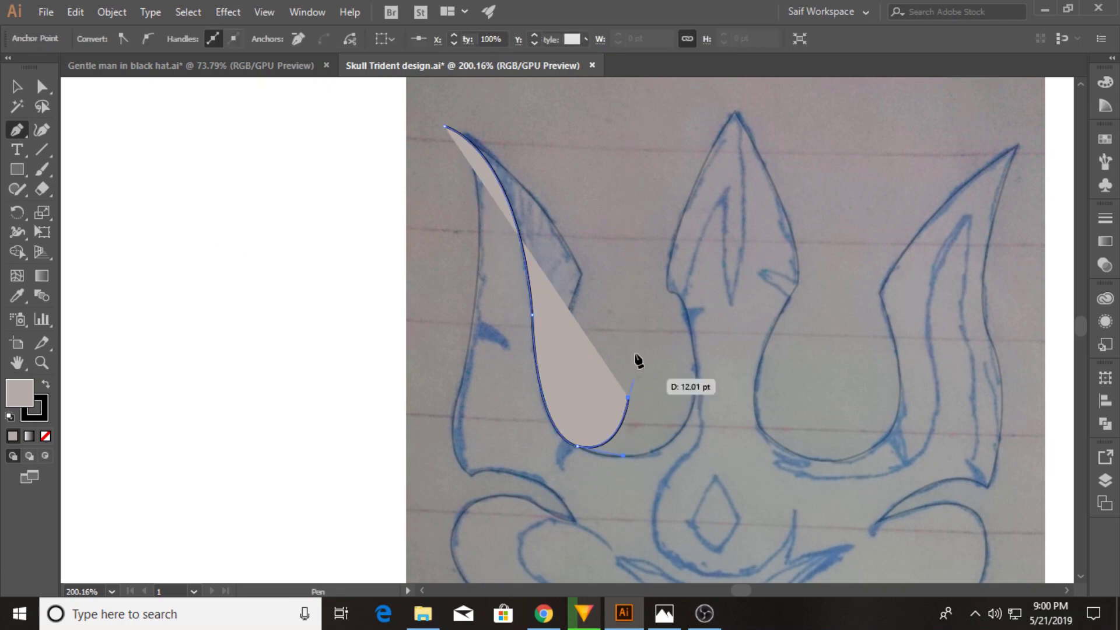
drag(444, 126, 252, 169)
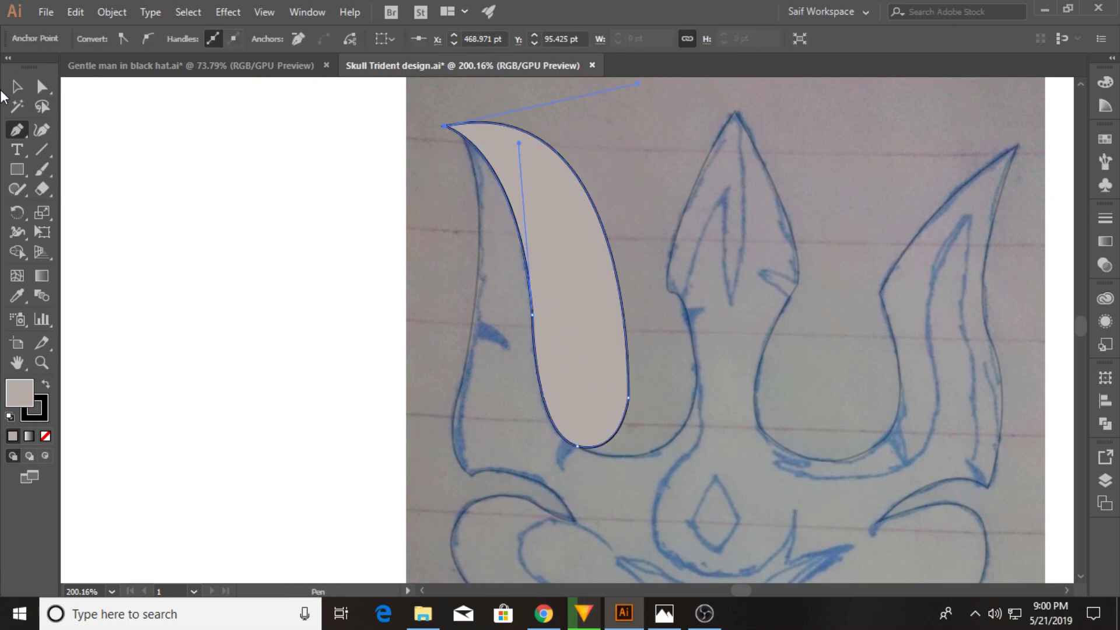
click(17, 86)
click(257, 195)
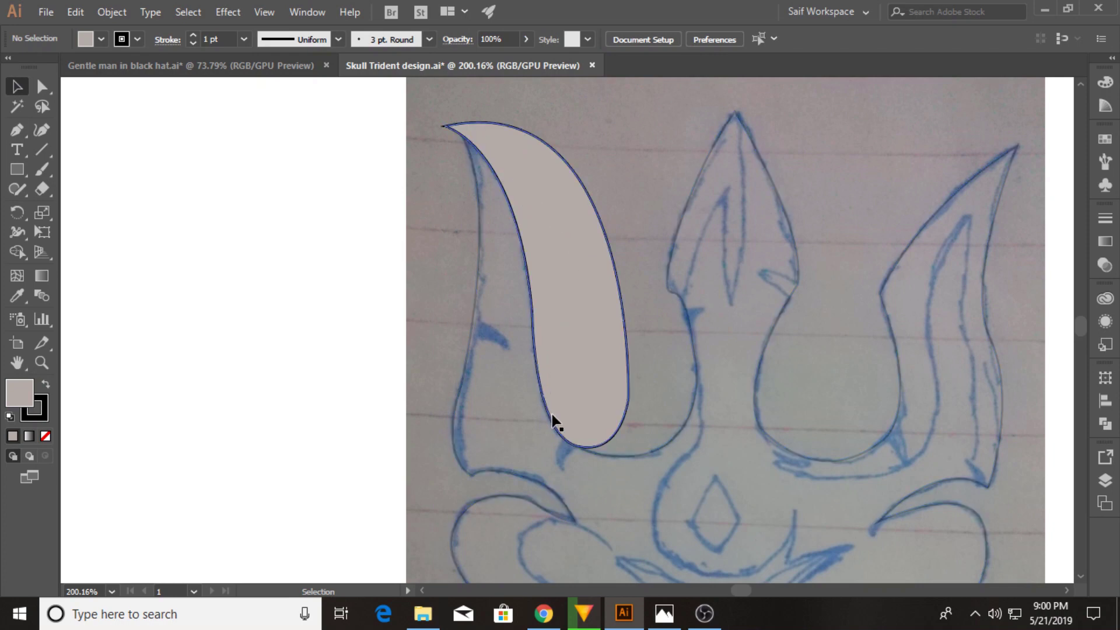
- Start a new path at the middle prong's tip and curve it down the prong's left side
key(p)
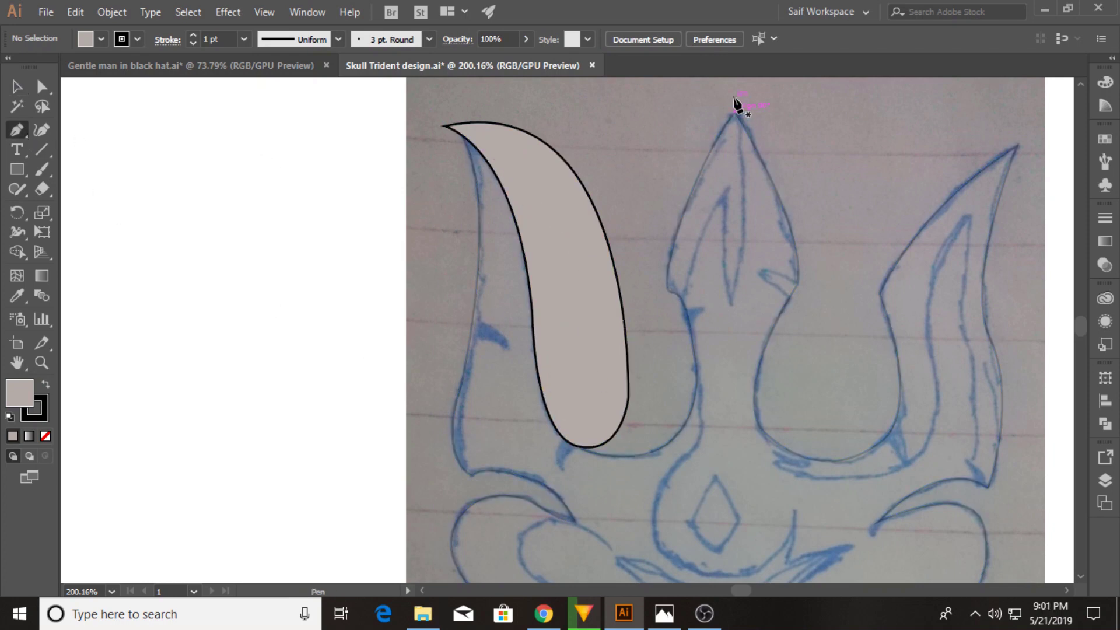
click(734, 98)
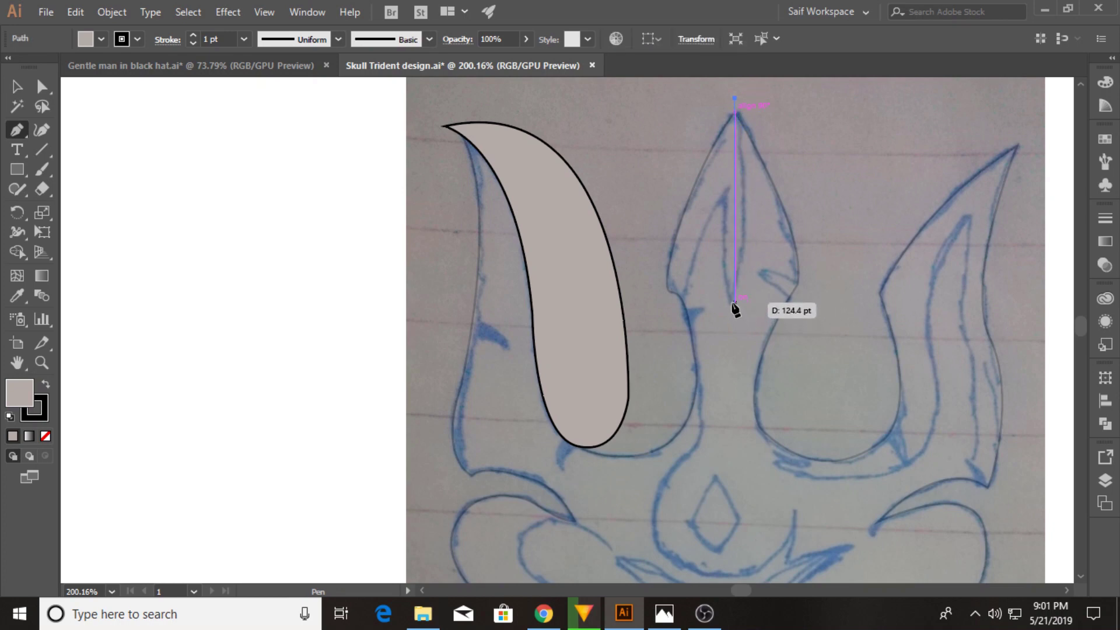
drag(715, 362, 715, 386)
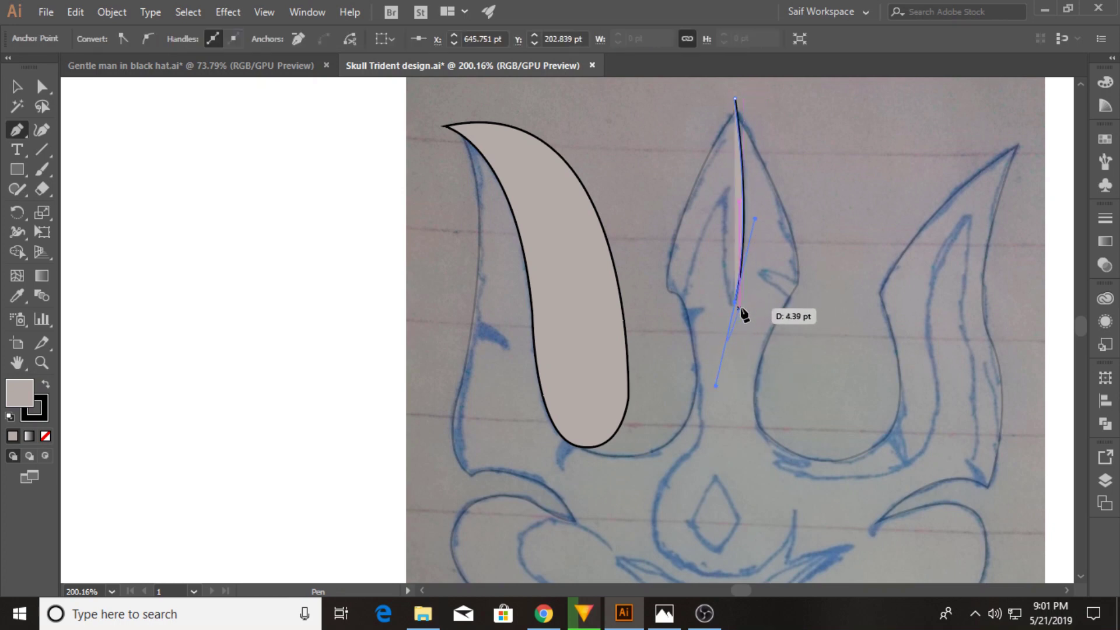
mouse_move(735, 302)
mouse_down()
mouse_move(730, 186)
mouse_move(683, 327)
mouse_move(672, 332)
mouse_move(675, 419)
mouse_up()
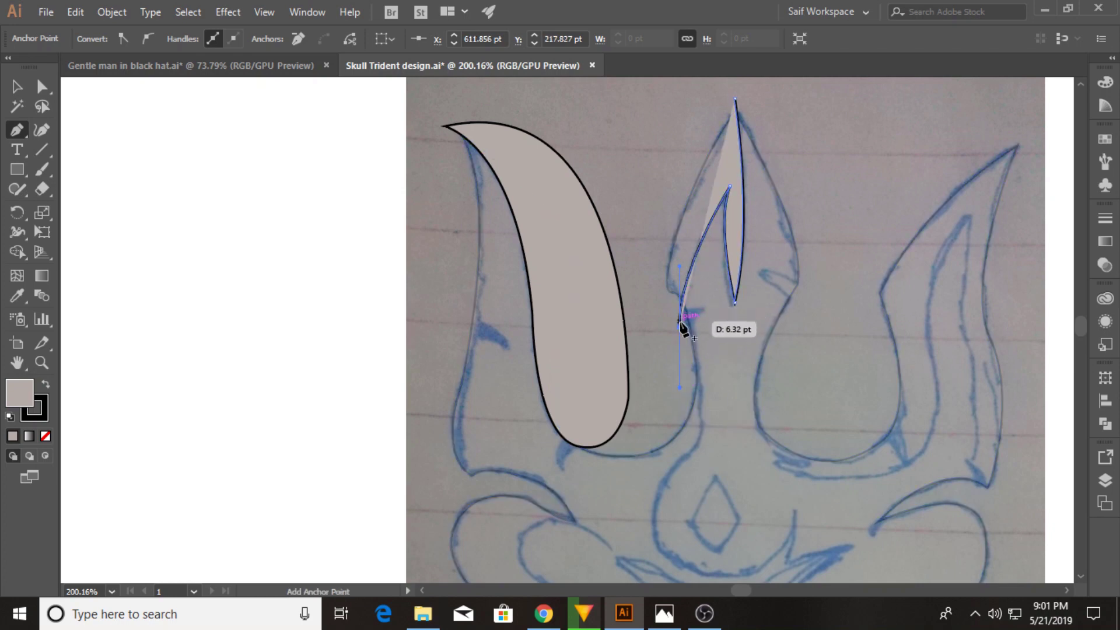
drag(680, 327, 701, 425)
ctrl+click(701, 426)
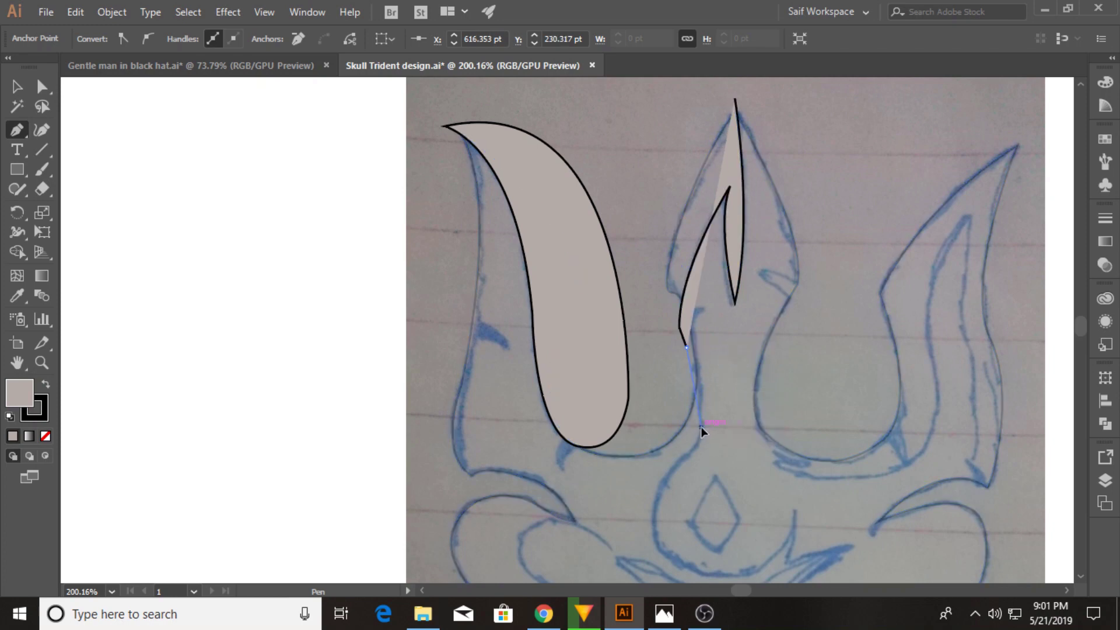
drag(695, 470, 696, 471)
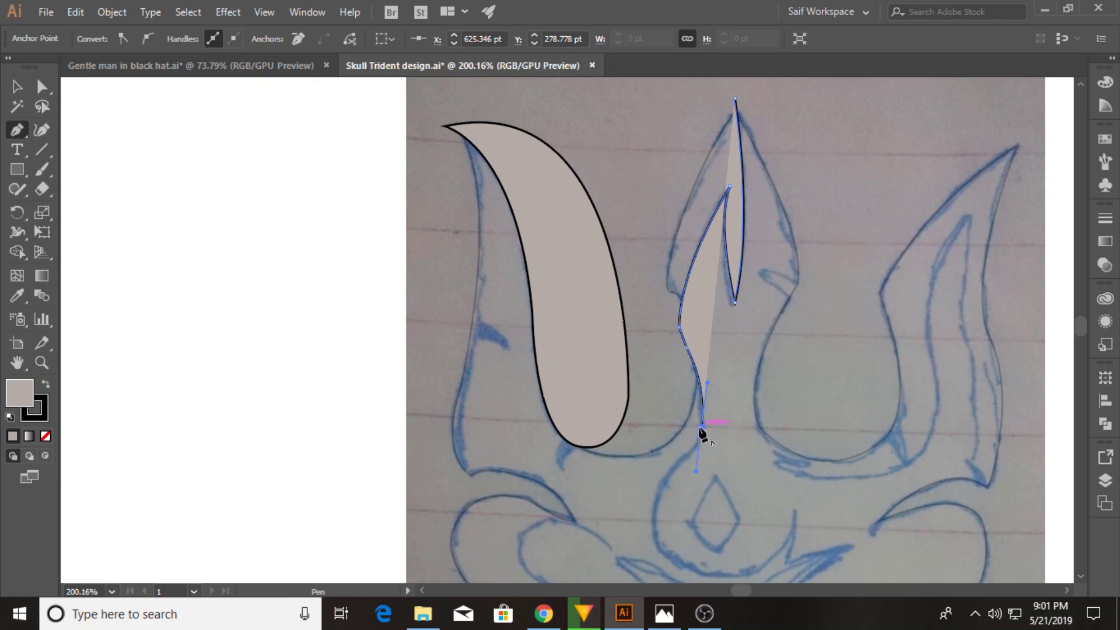
mouse_move(693, 465)
mouse_down()
mouse_move(653, 477)
mouse_move(672, 463)
mouse_move(653, 541)
mouse_up()
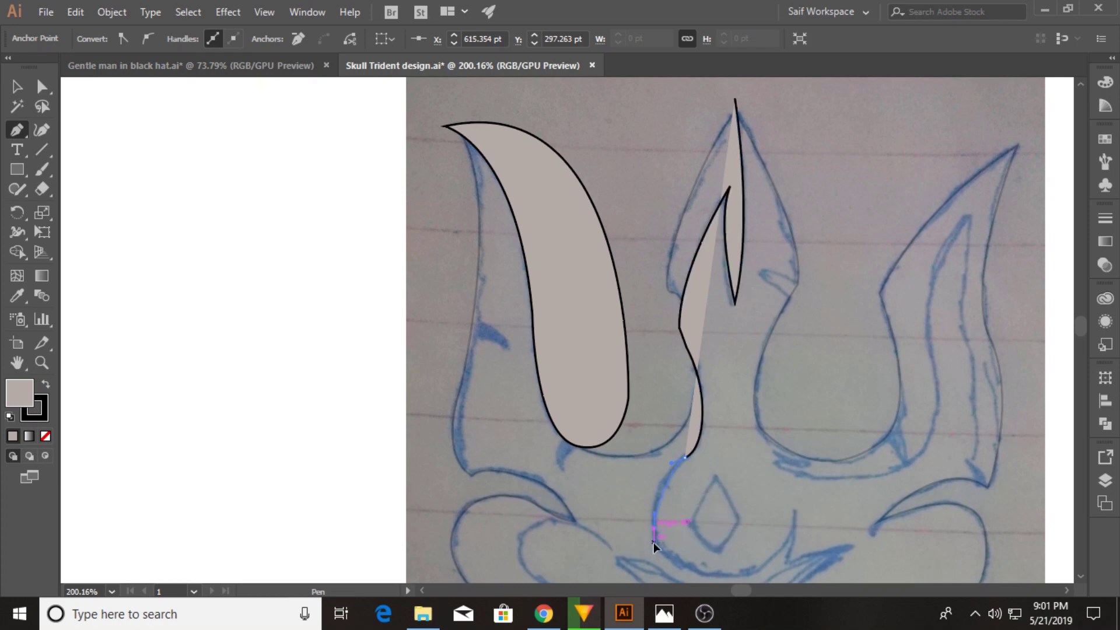
- Curve the path around the nose bulge and up the right edge to the right prong's tip
mouse_move(740, 576)
mouse_down()
mouse_move(707, 467)
mouse_move(757, 464)
mouse_up()
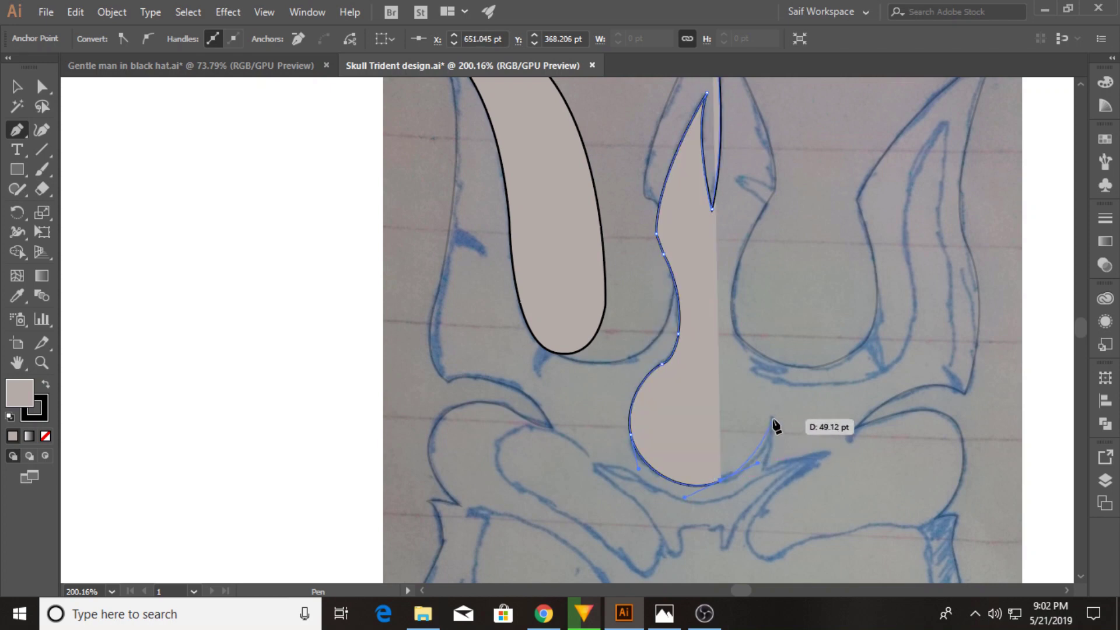
mouse_move(772, 417)
mouse_down()
mouse_move(770, 468)
mouse_move(854, 457)
mouse_move(747, 532)
mouse_move(759, 557)
mouse_move(808, 538)
mouse_move(923, 529)
mouse_up()
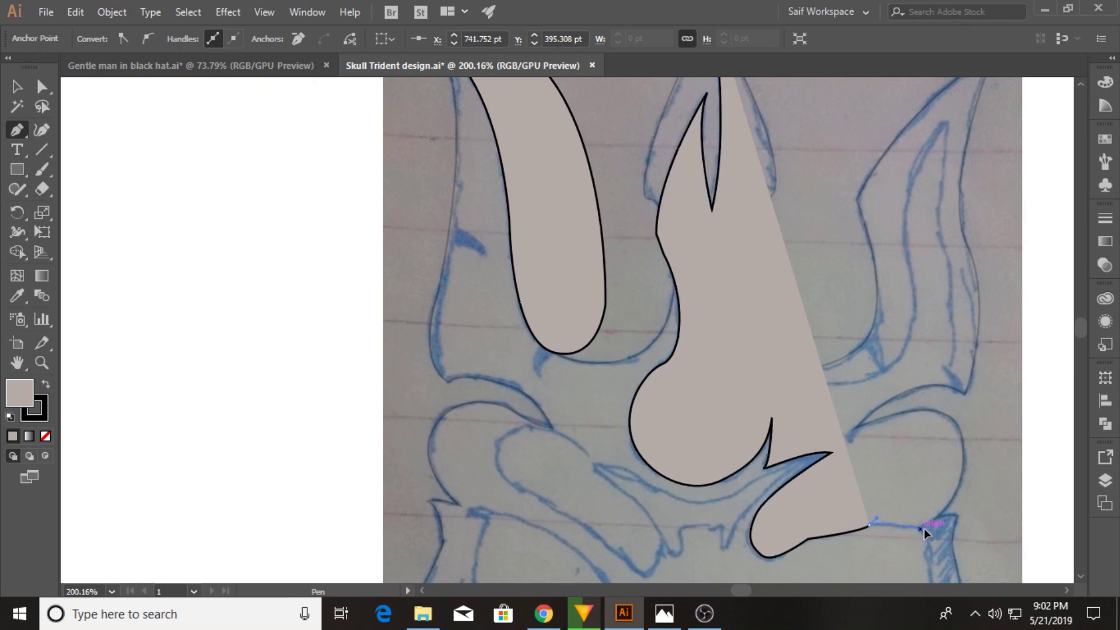
mouse_move(961, 436)
mouse_down()
mouse_move(936, 398)
mouse_move(964, 402)
mouse_move(935, 352)
mouse_up()
key(ctrl+z)
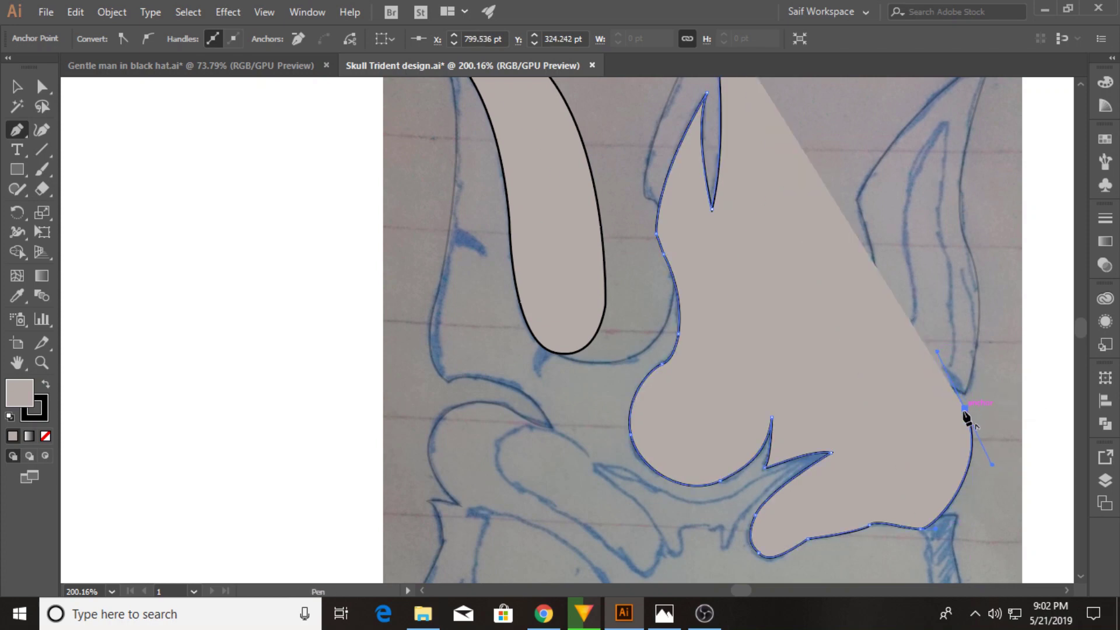
click(946, 403)
drag(947, 404, 956, 345)
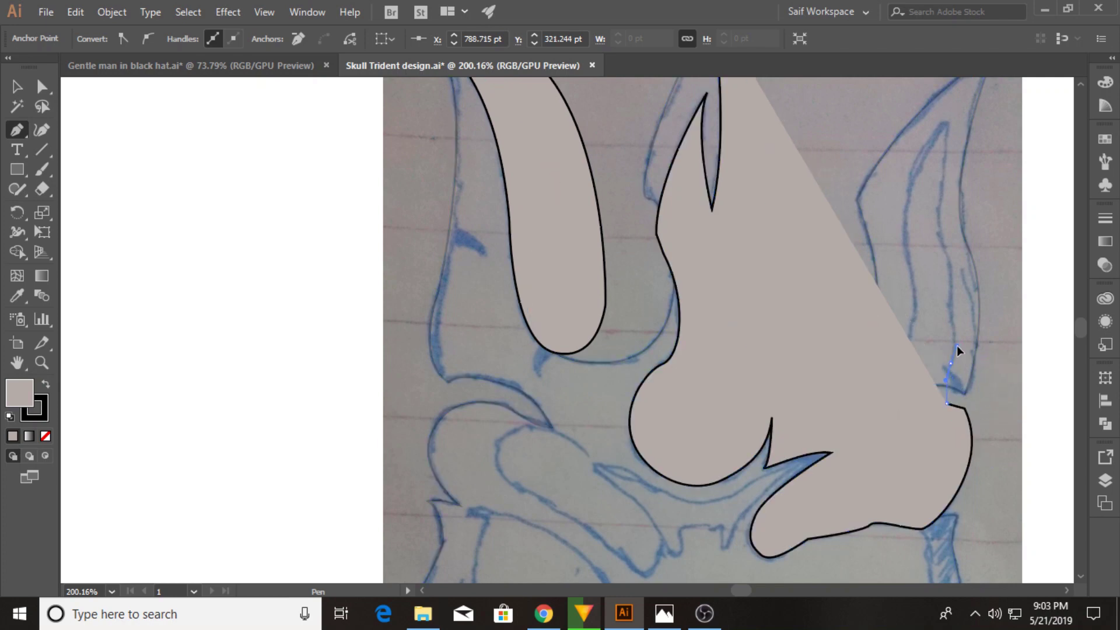
click(948, 301)
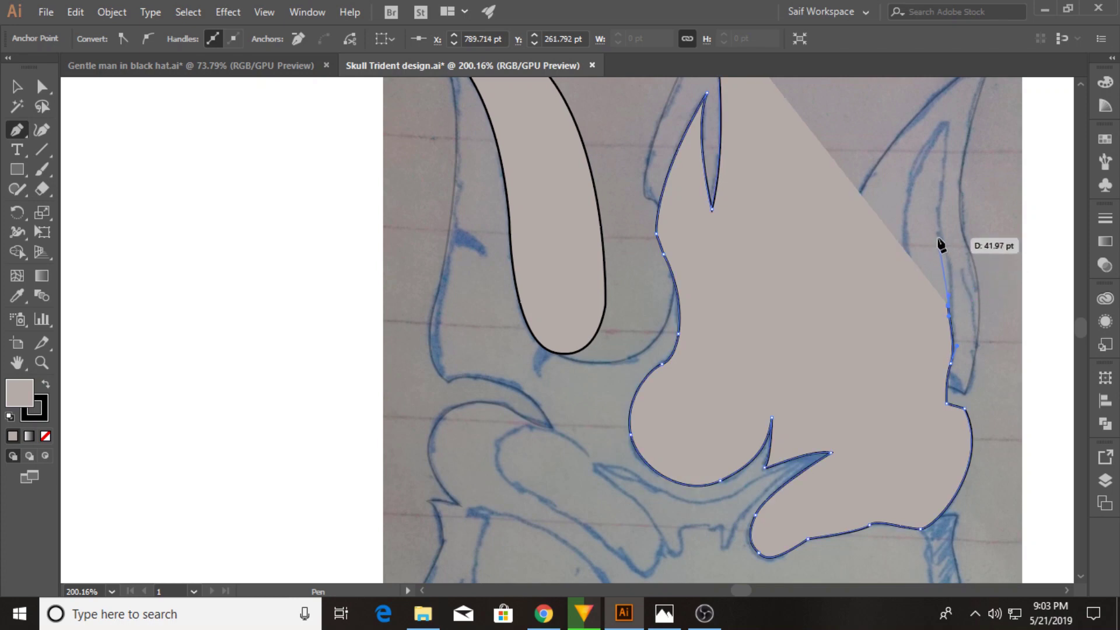
drag(941, 235, 927, 209)
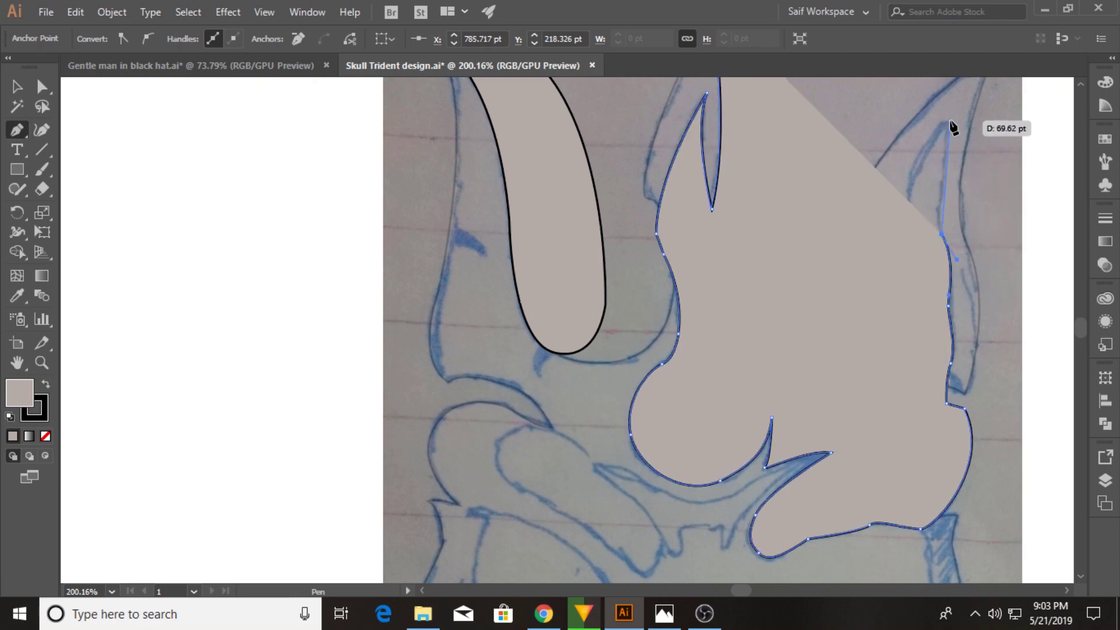
mouse_move(948, 117)
mouse_down()
mouse_move(960, 104)
mouse_move(905, 198)
mouse_move(907, 274)
mouse_up()
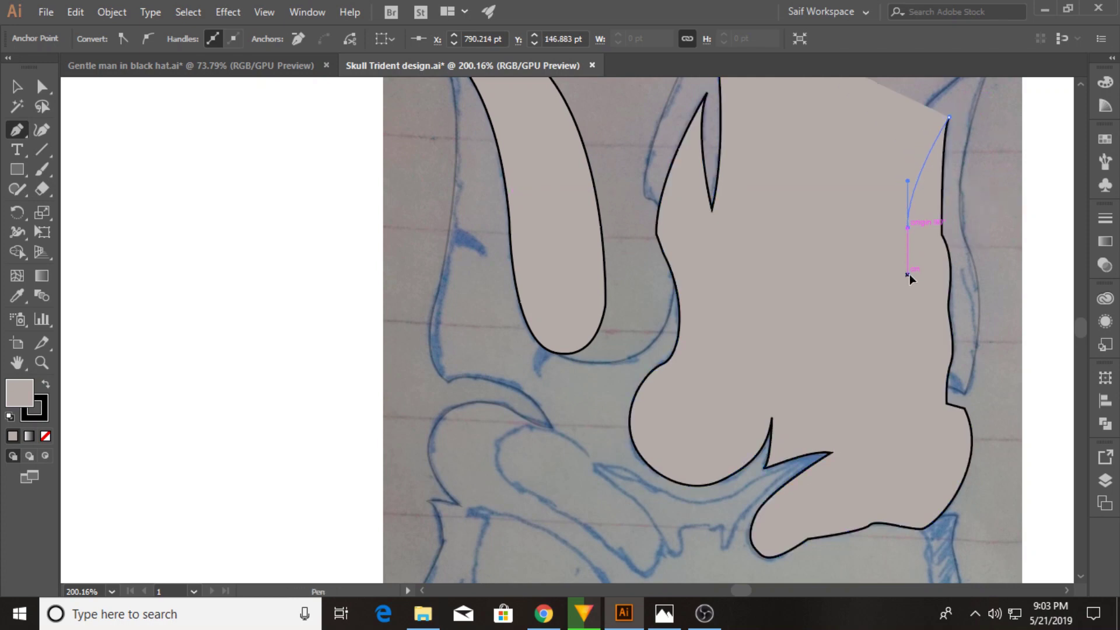
- Set the big brow shape's opacity to 50%
key(v)
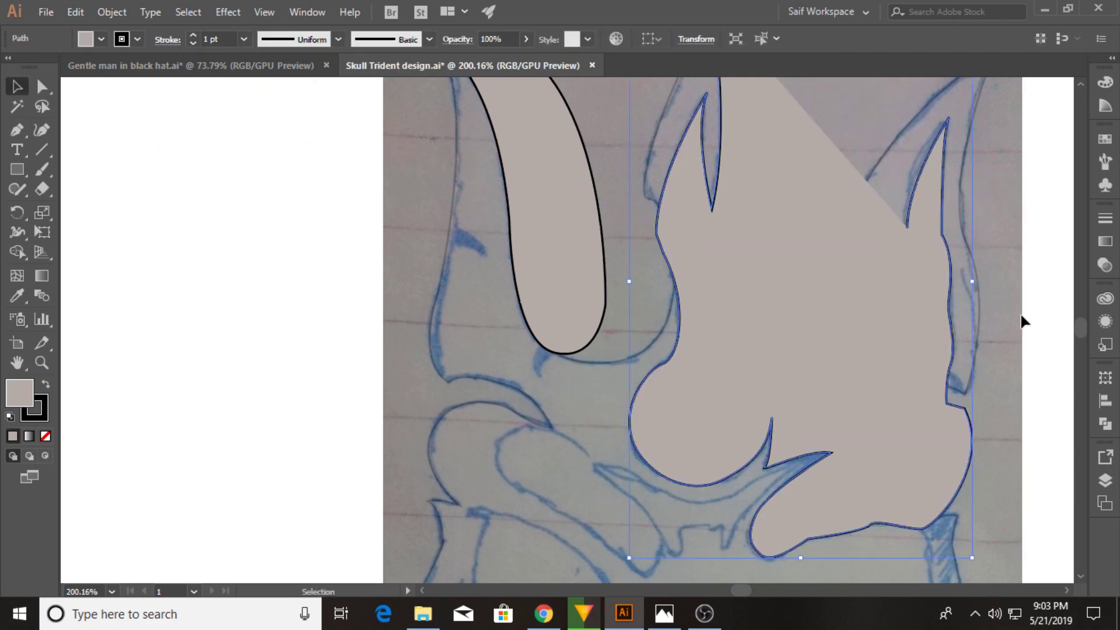
click(1104, 265)
text(50)
key(Return)
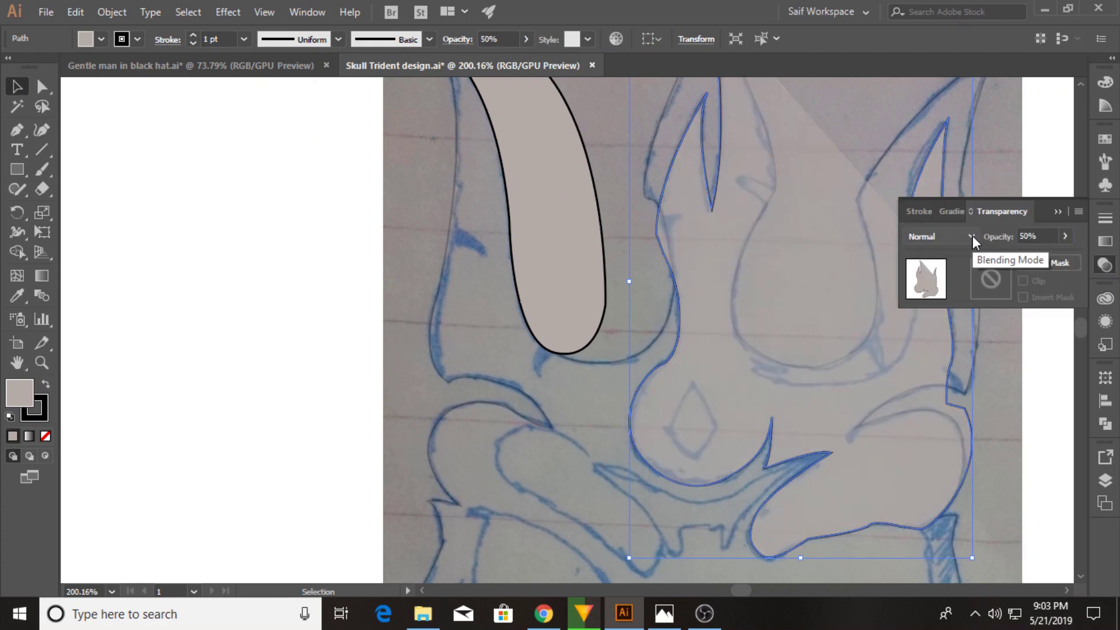
click(1037, 232)
- Trace a closed outline up the central prong's right side and the gap before the right prong
click(939, 234)
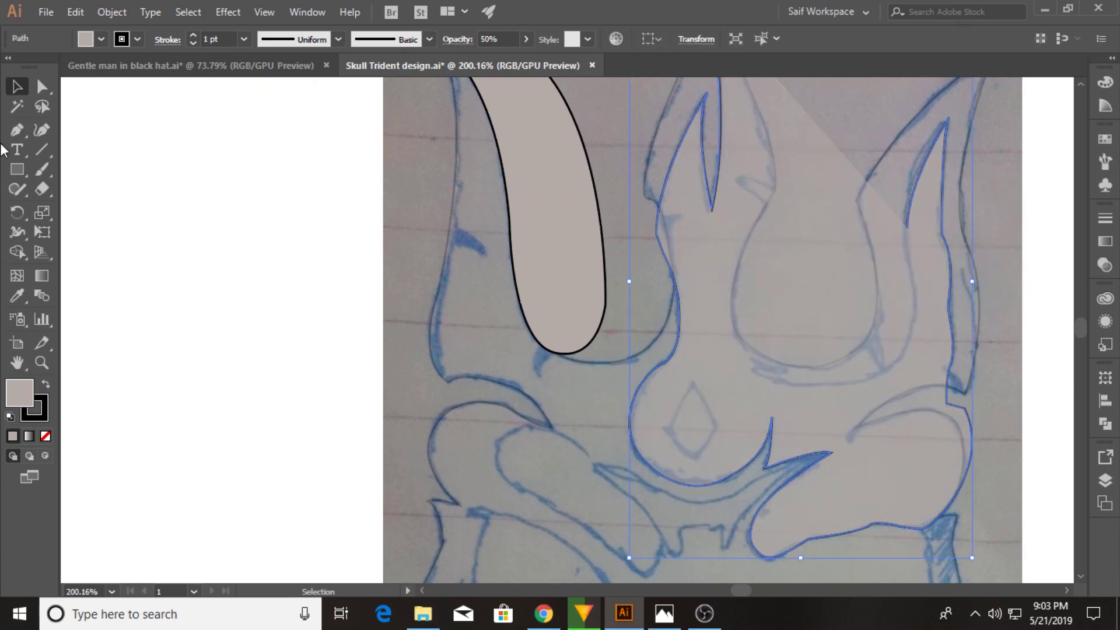
key(p)
click(907, 227)
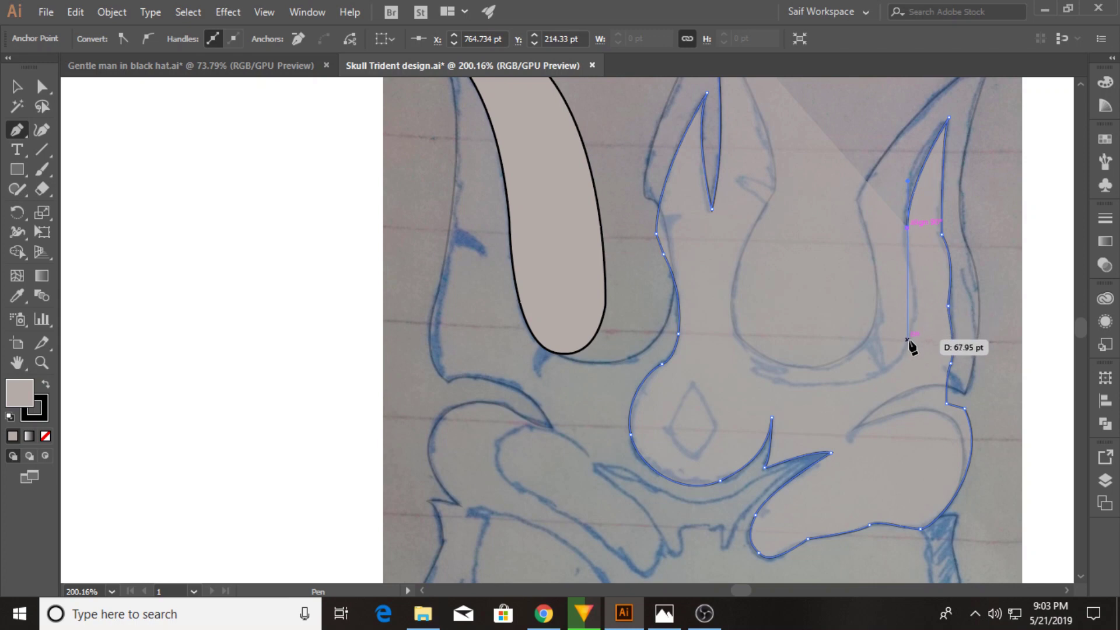
drag(891, 365, 846, 394)
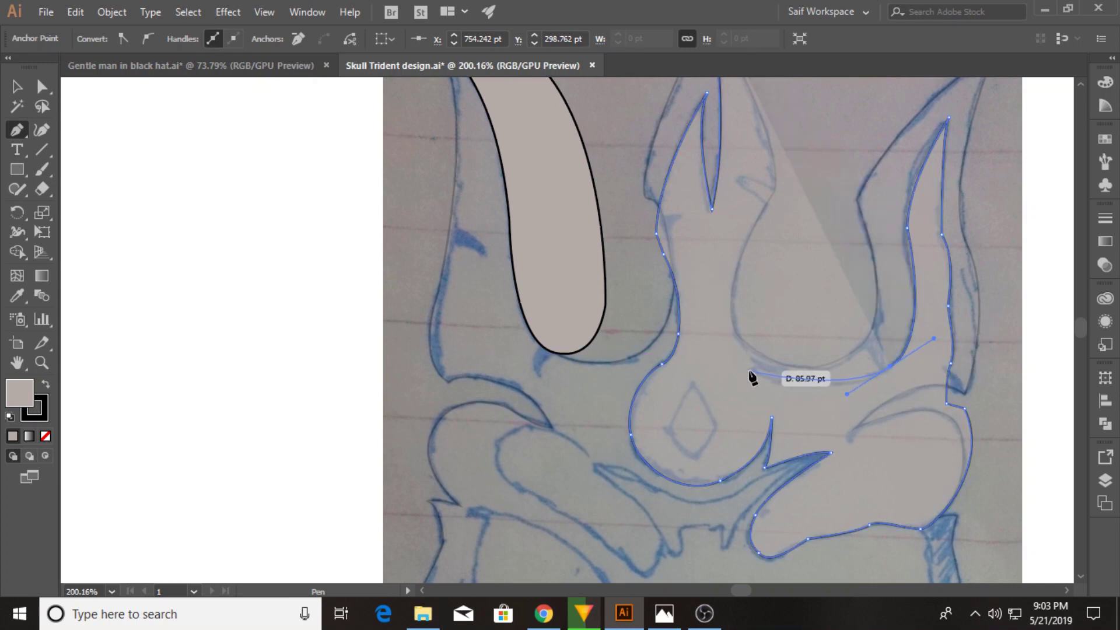
drag(744, 370, 790, 374)
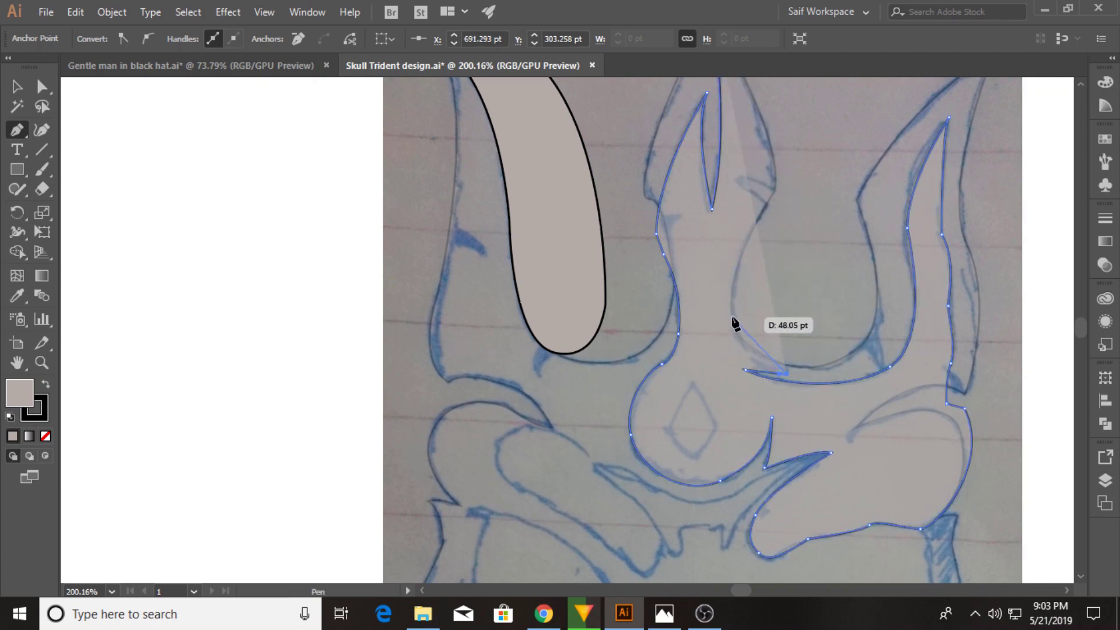
drag(735, 308, 760, 244)
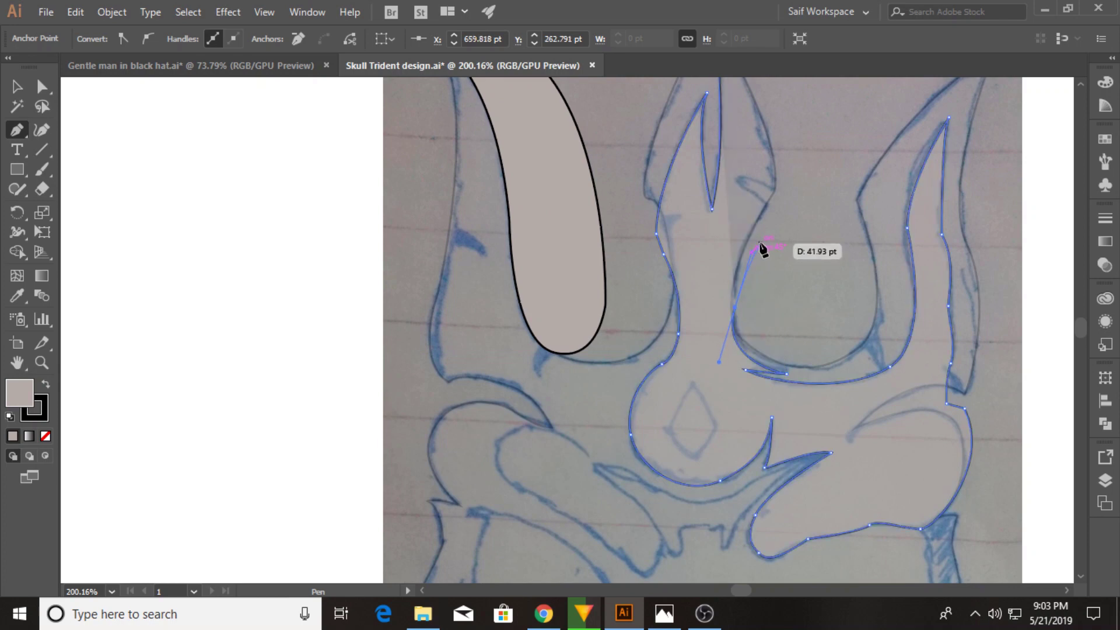
scroll(759, 244, up, 3)
drag(802, 183, 781, 136)
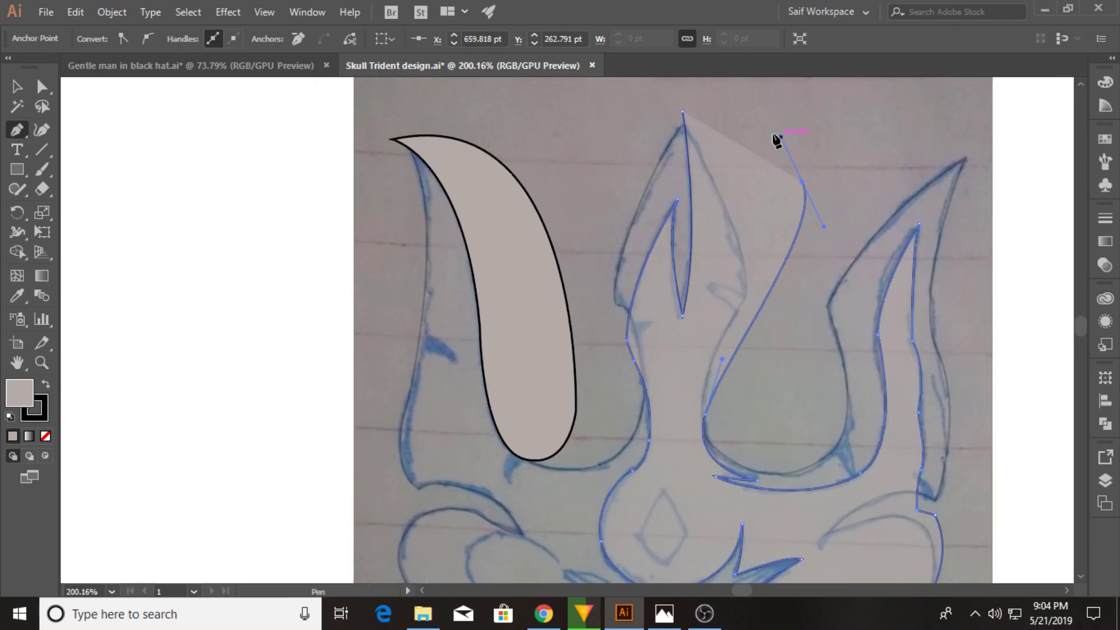
click(683, 112)
click(75, 320)
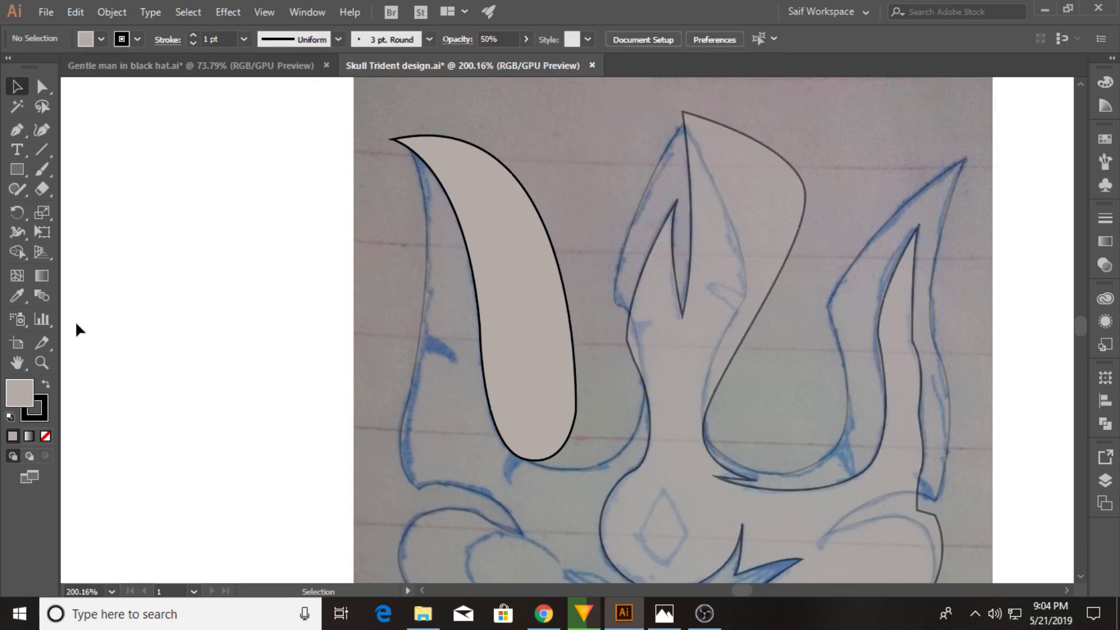
- Zoom out and copy all traced paths onto the blank area left of the photo
key(z)
drag(755, 312, 697, 272)
scroll(698, 273, down, 3)
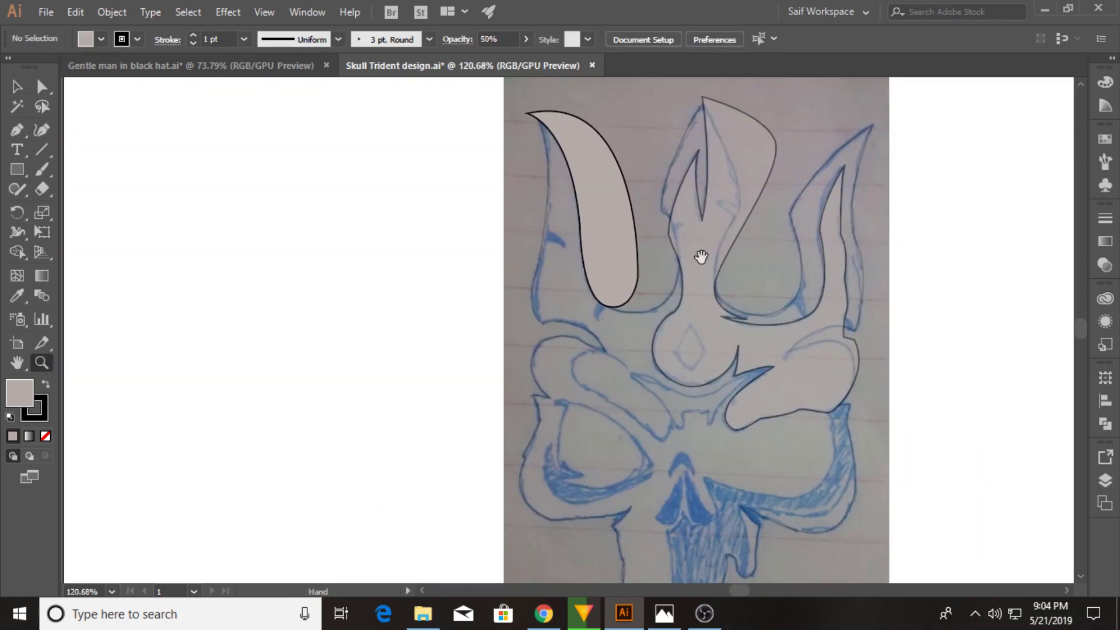
click(16, 87)
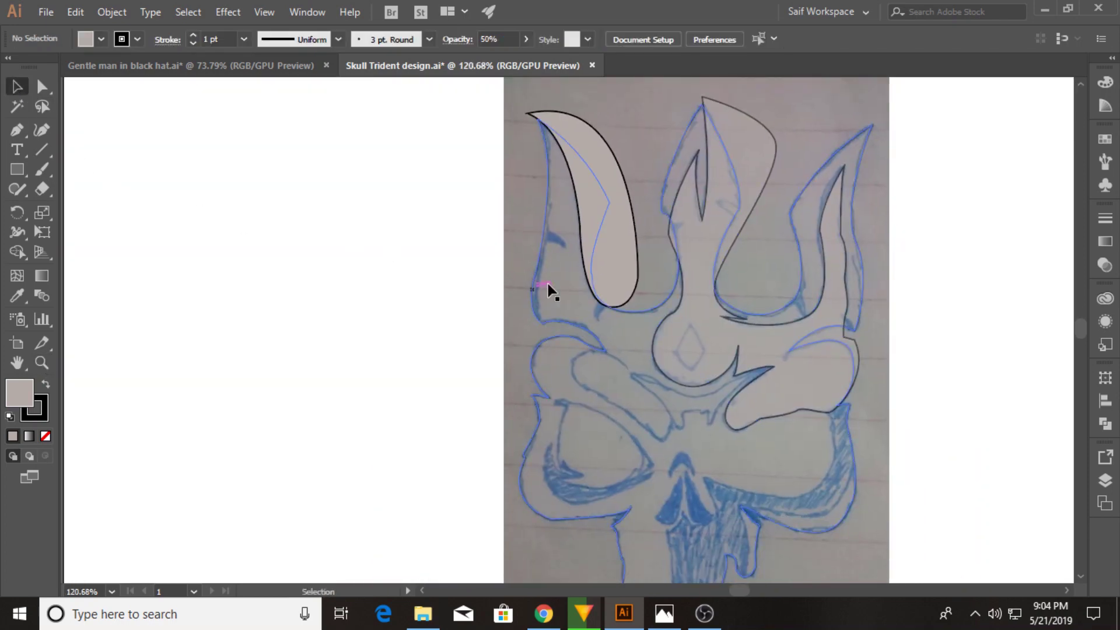
click(629, 274)
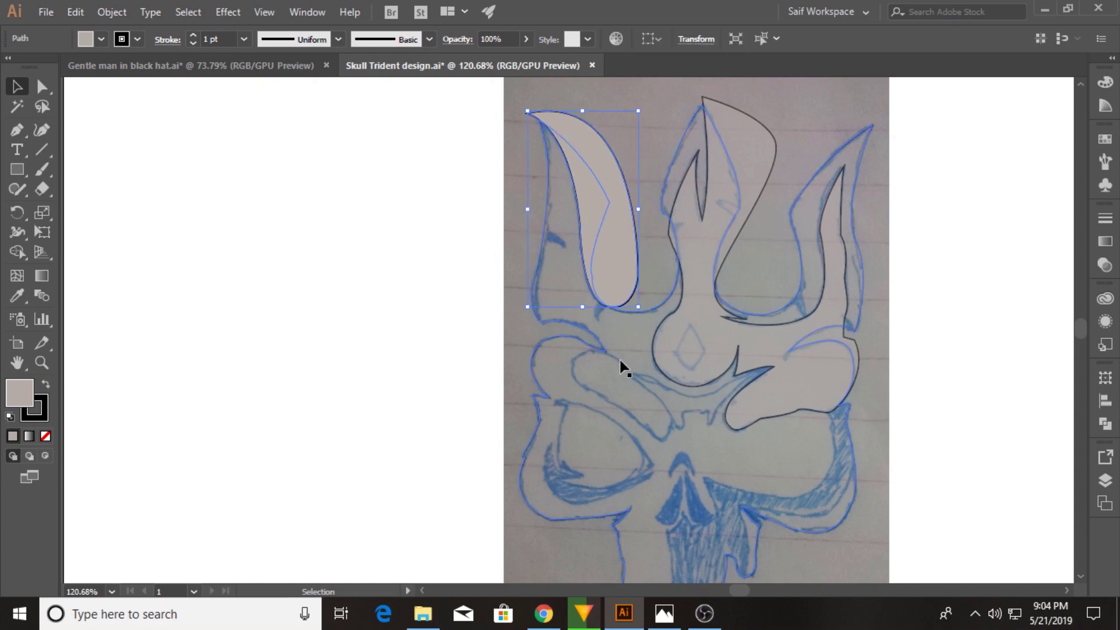
key(ctrl+a)
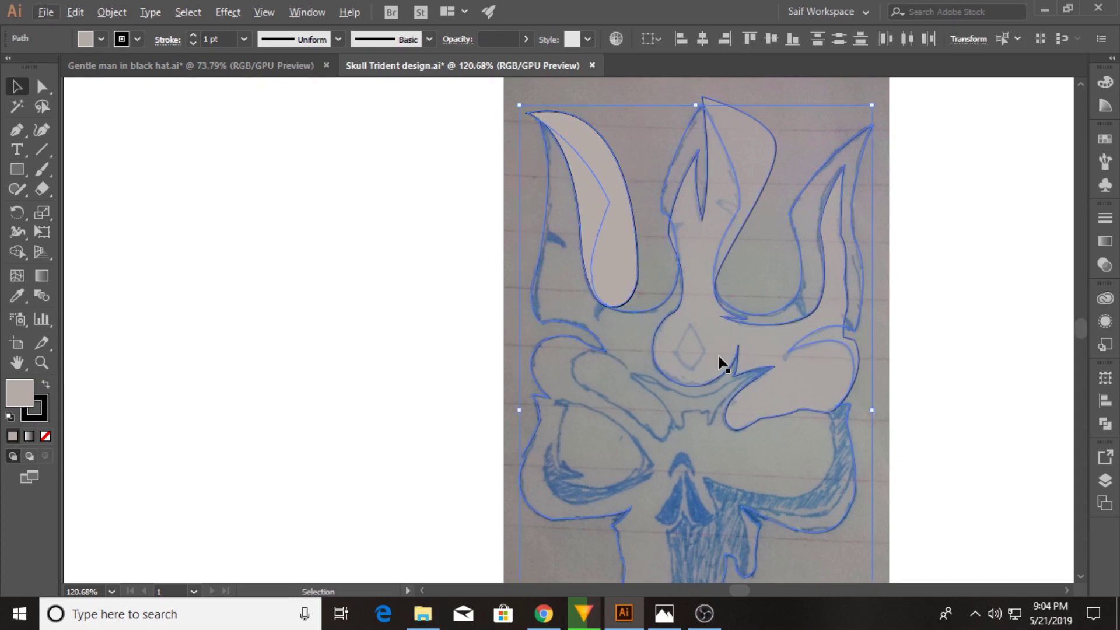
drag(721, 363, 318, 365)
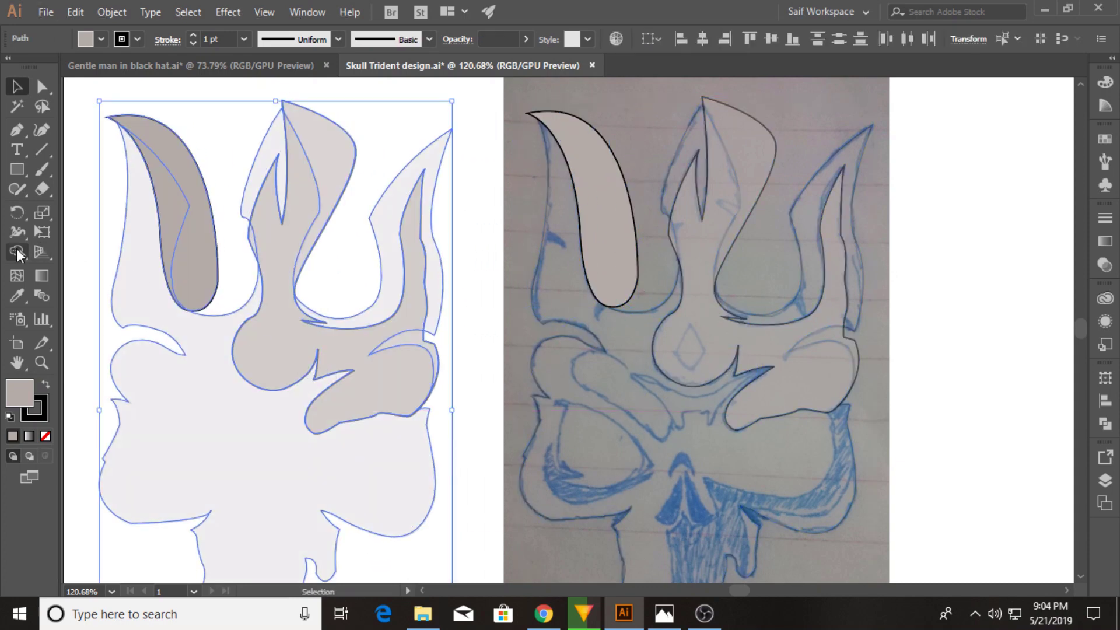
- Use Shape Builder to delete background and prong slivers and merge the trident pieces
click(16, 252)
alt+click(176, 391)
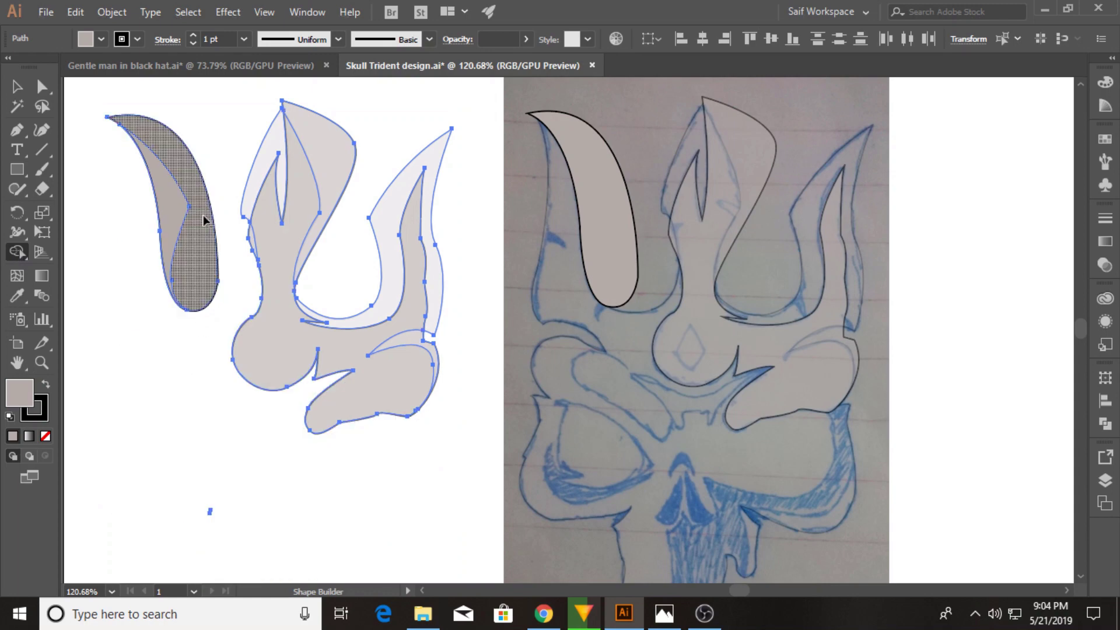
alt+click(205, 220)
alt+click(266, 160)
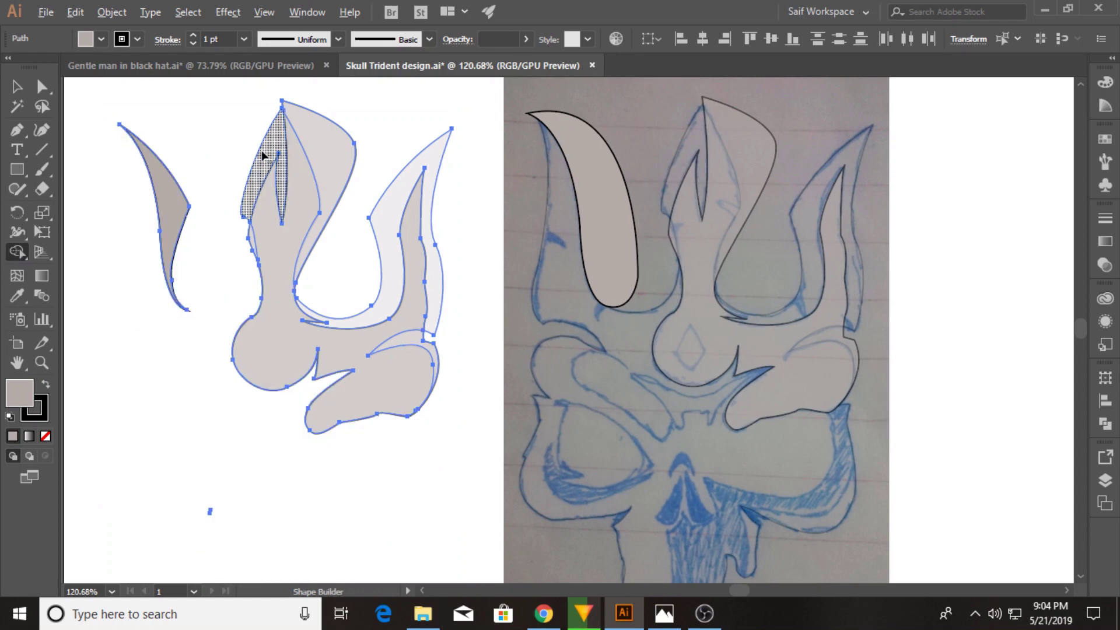
alt+click(340, 140)
alt+click(388, 244)
drag(423, 349, 392, 347)
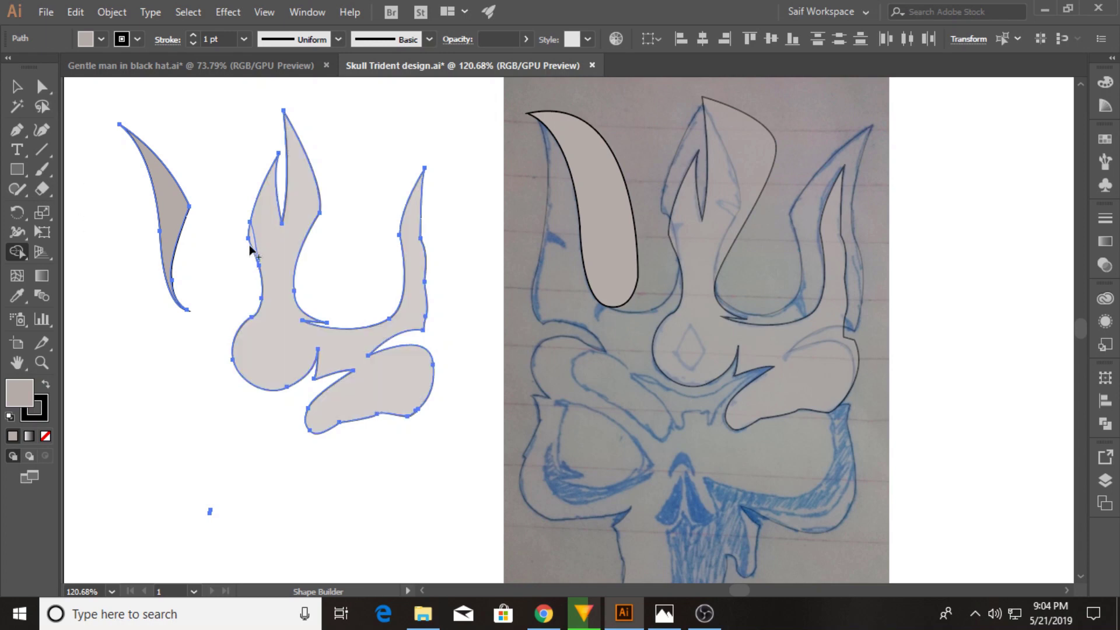
click(17, 86)
click(152, 369)
drag(132, 458, 223, 536)
- Delete the horn and trident traces lying over the photo
click(224, 545)
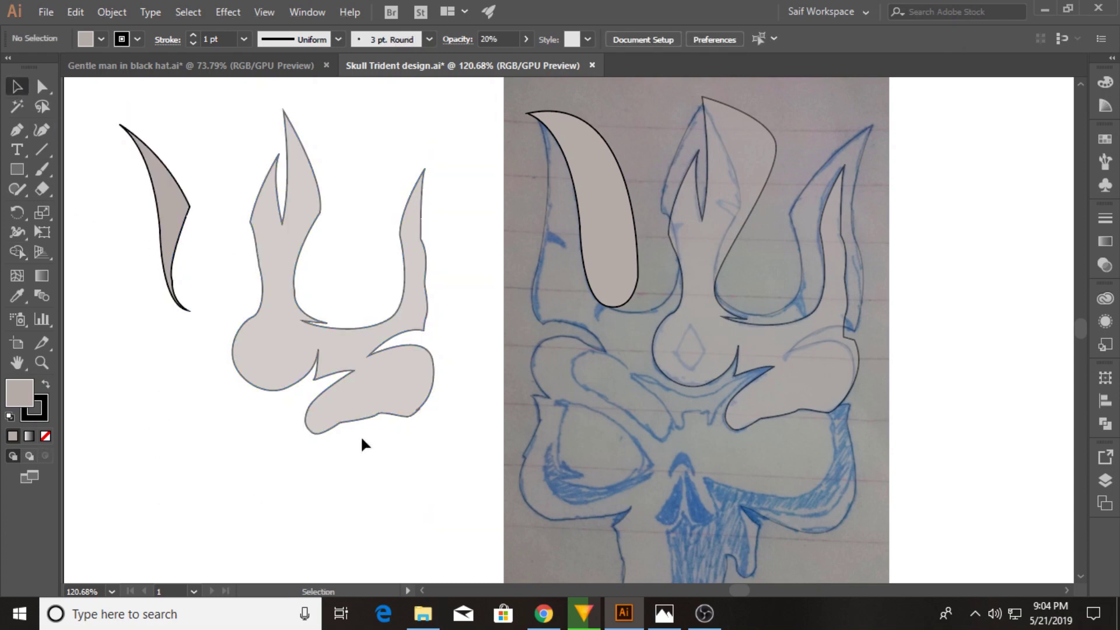
click(608, 270)
key(Delete)
click(709, 324)
key(Delete)
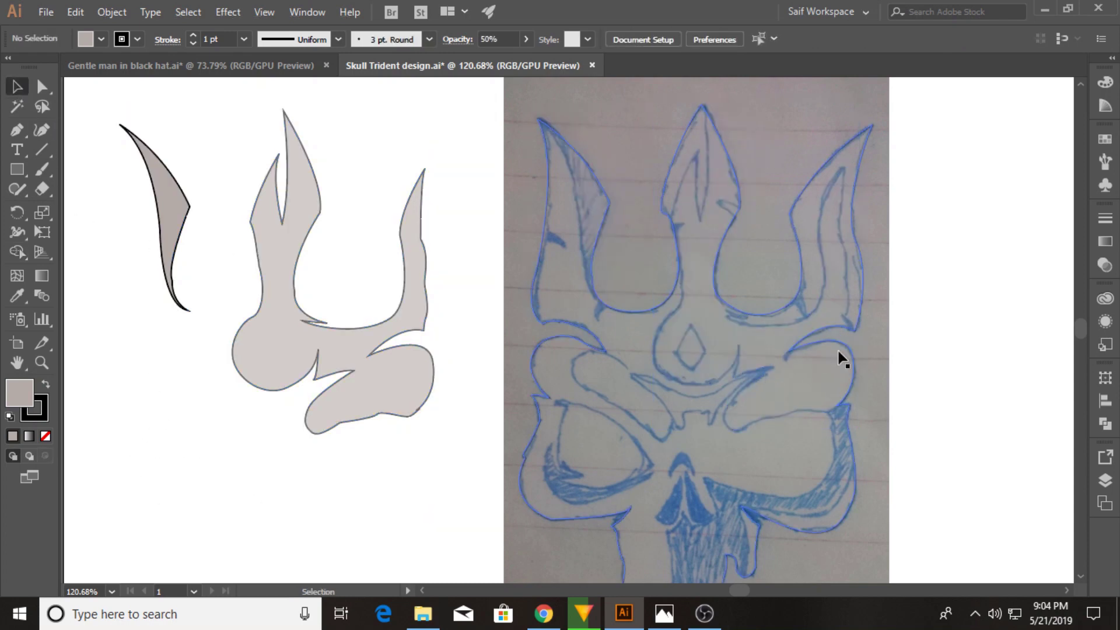
- Draw a closed diamond path over the nose gem below the trident
click(17, 129)
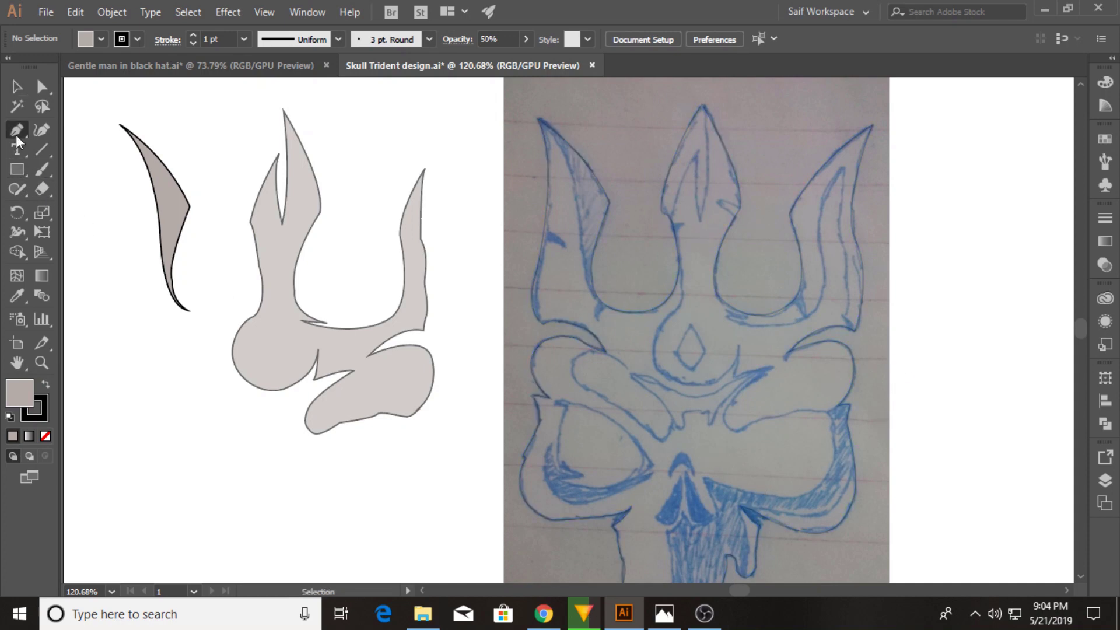
click(691, 325)
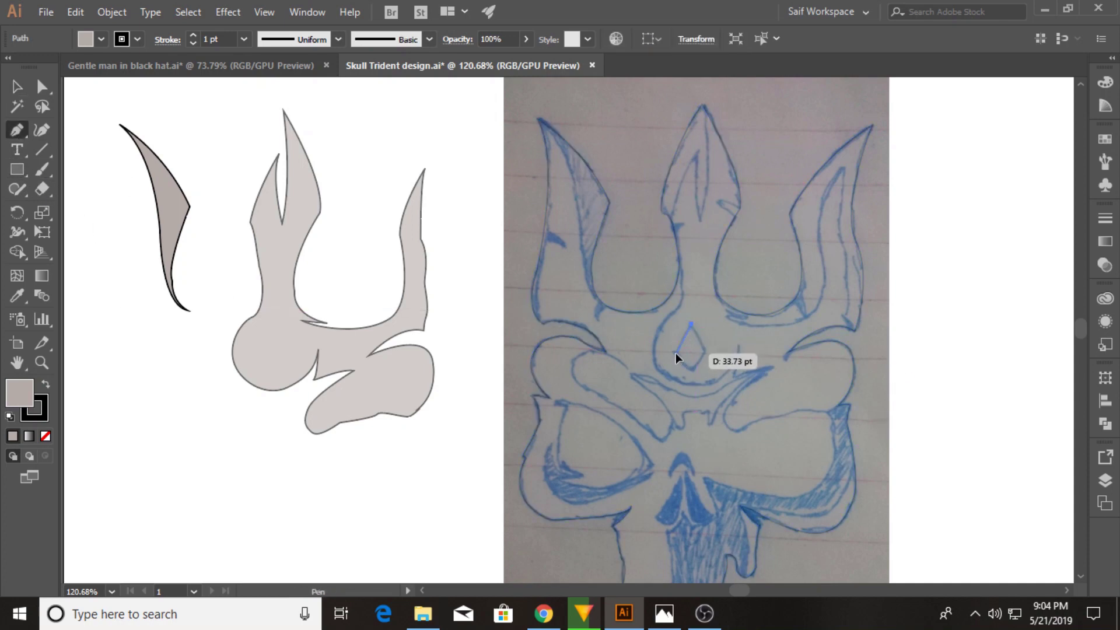
click(676, 352)
drag(693, 373, 708, 363)
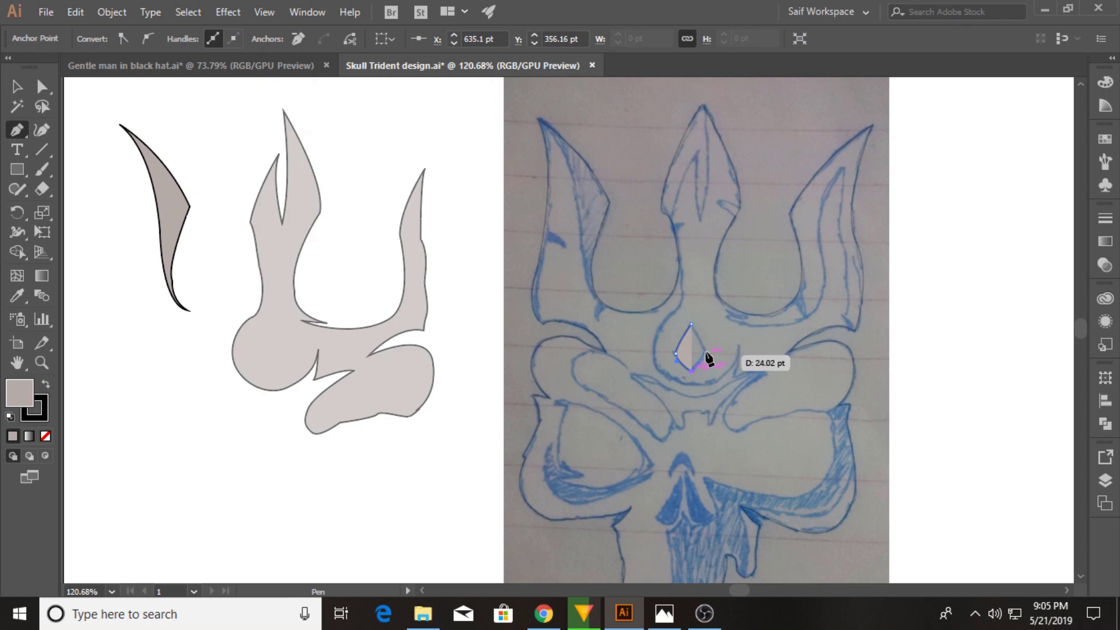
click(709, 346)
key(ctrl+z)
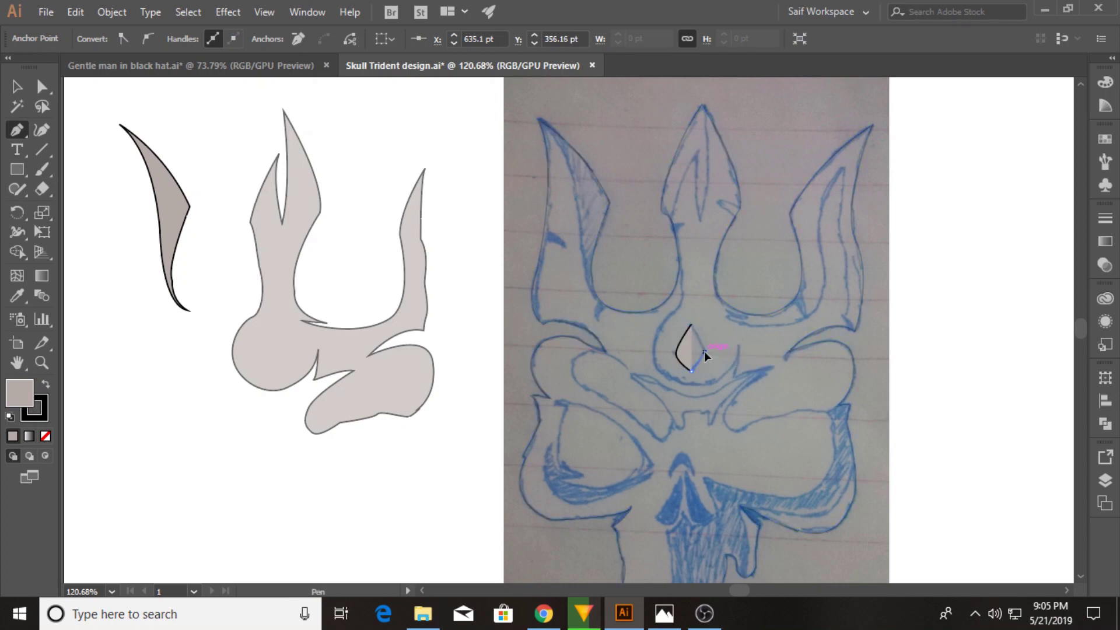
click(705, 350)
click(691, 325)
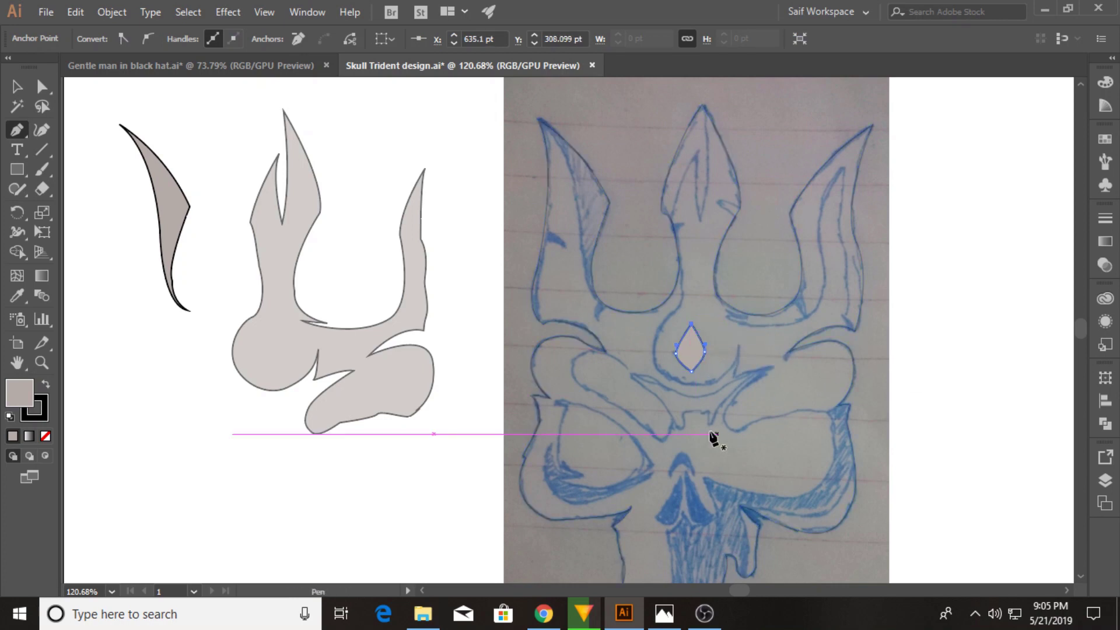
drag(585, 475, 602, 388)
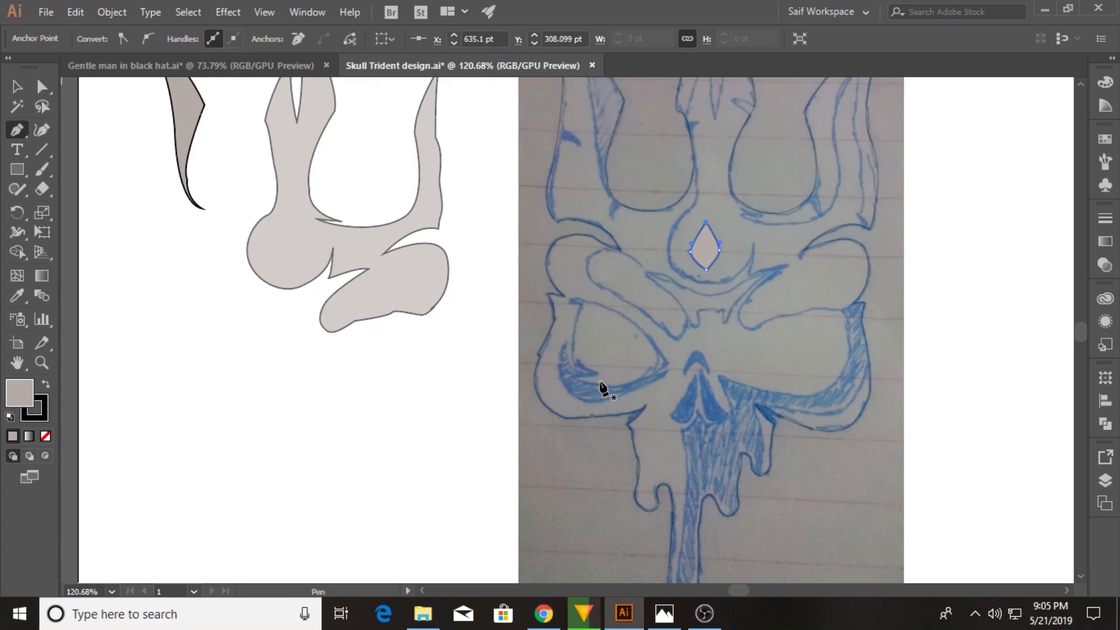
- Trace the skull's slanted left eyebrow as a closed curved shape
click(677, 339)
mouse_move(593, 284)
mouse_down()
mouse_move(577, 278)
mouse_move(609, 251)
mouse_move(648, 244)
mouse_up()
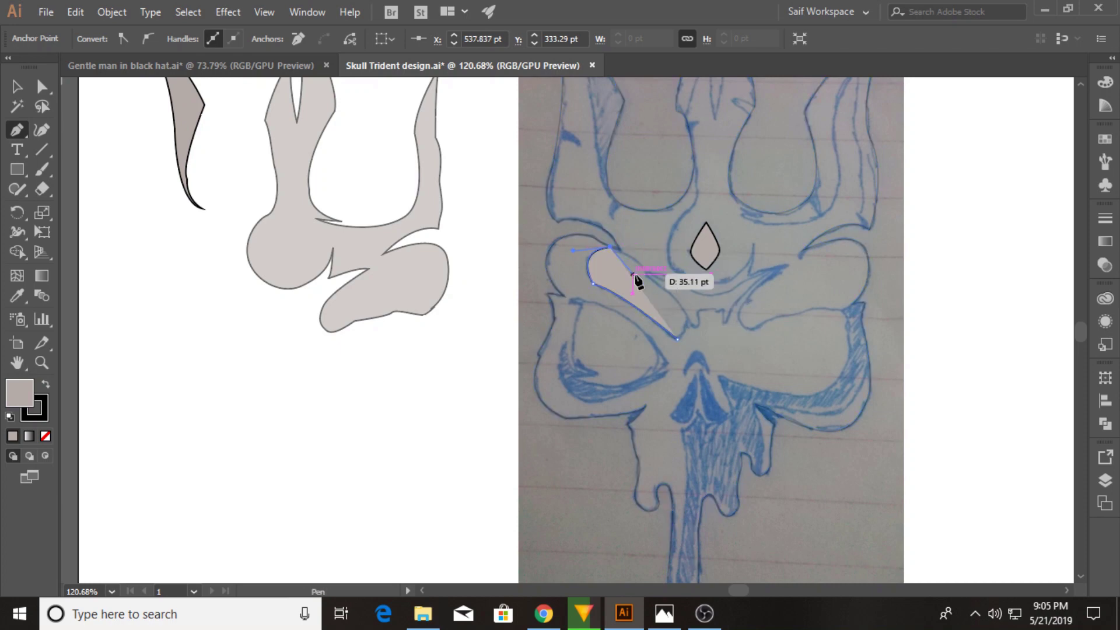
ctrl+click(689, 332)
drag(713, 366, 662, 350)
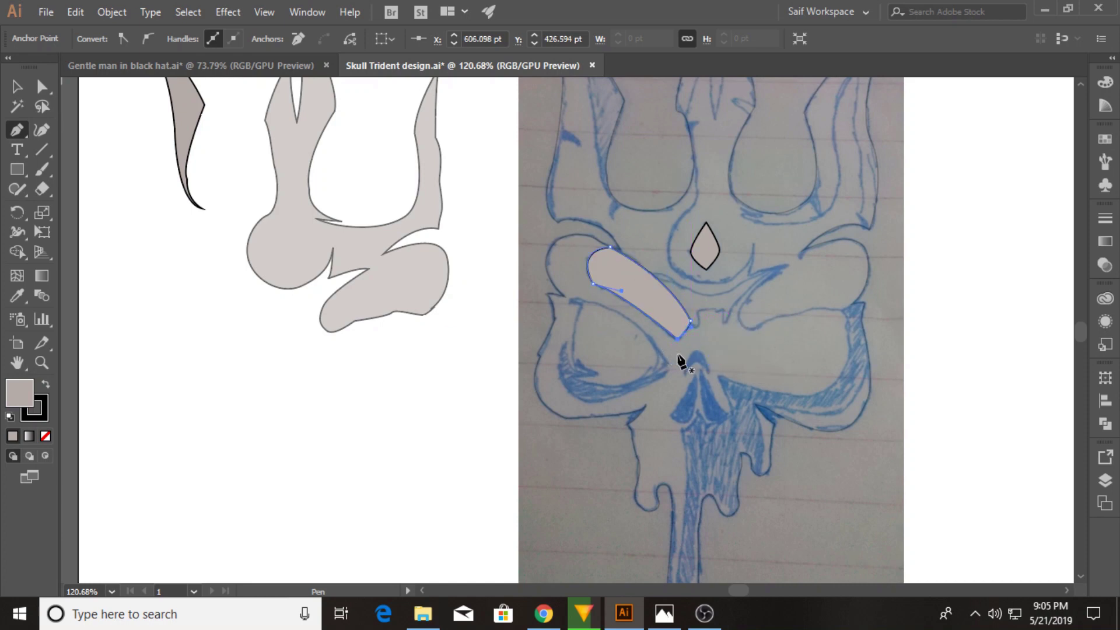
- Set the left brow shape's opacity to 50%
click(25, 89)
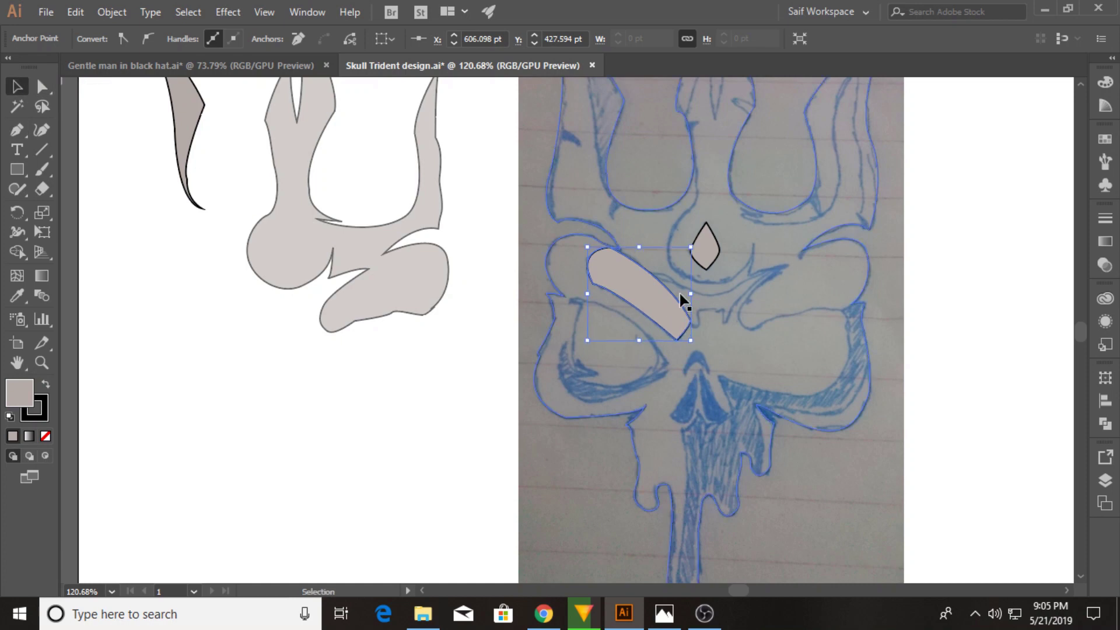
click(1103, 270)
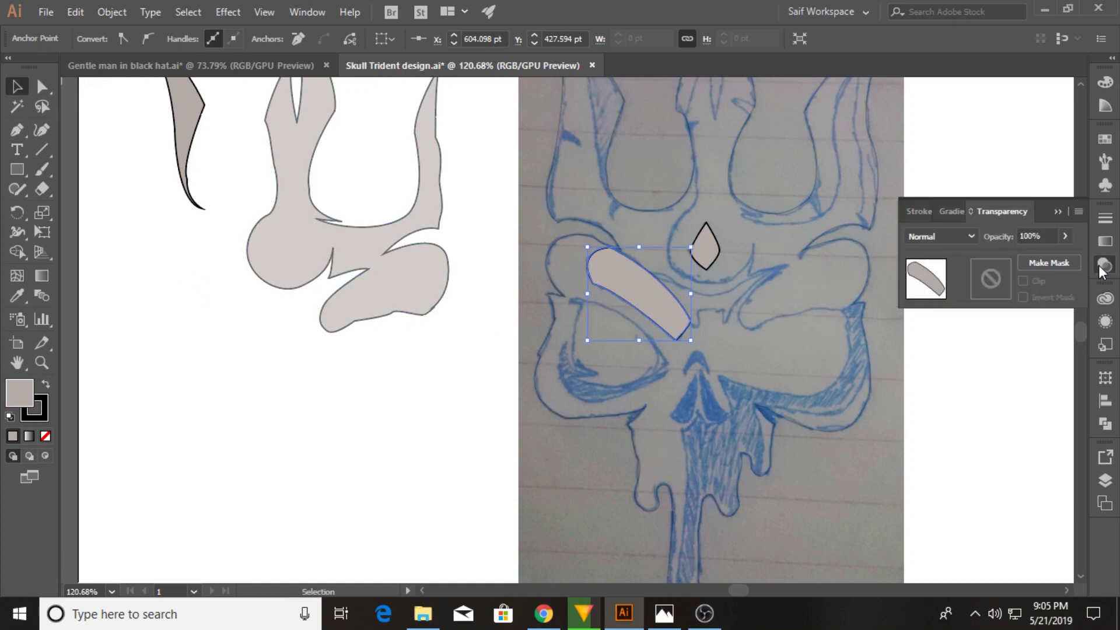
click(1043, 235)
text(50)
key(Return)
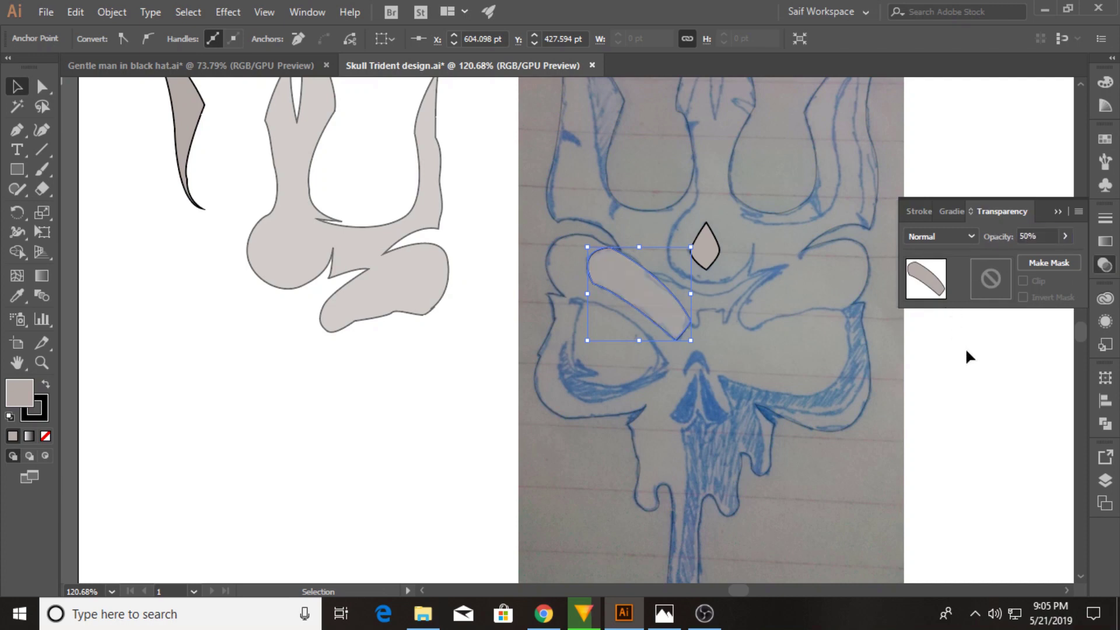
click(968, 359)
click(1058, 211)
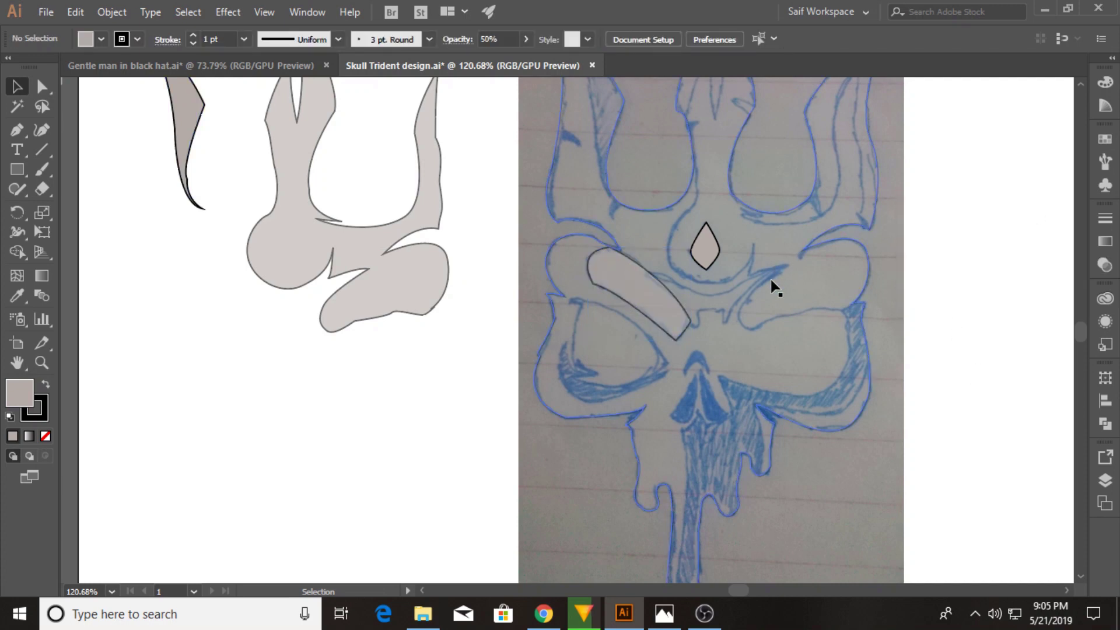
- Adjust the brow's anchors so its upper corner and curve match the sketch
click(627, 272)
key(a)
click(622, 252)
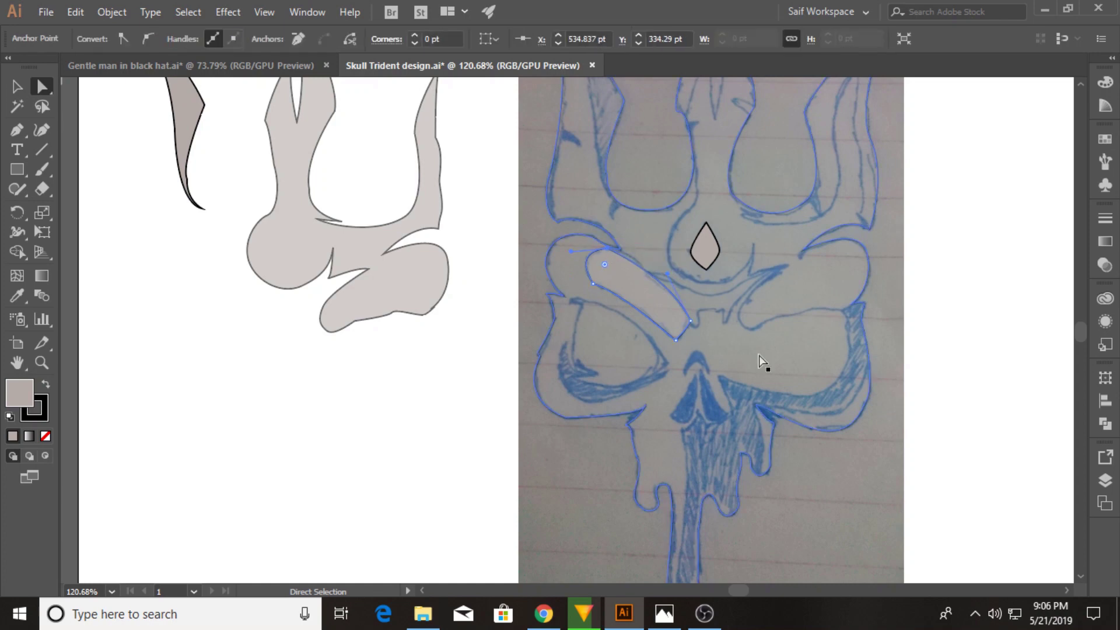
drag(667, 273, 656, 269)
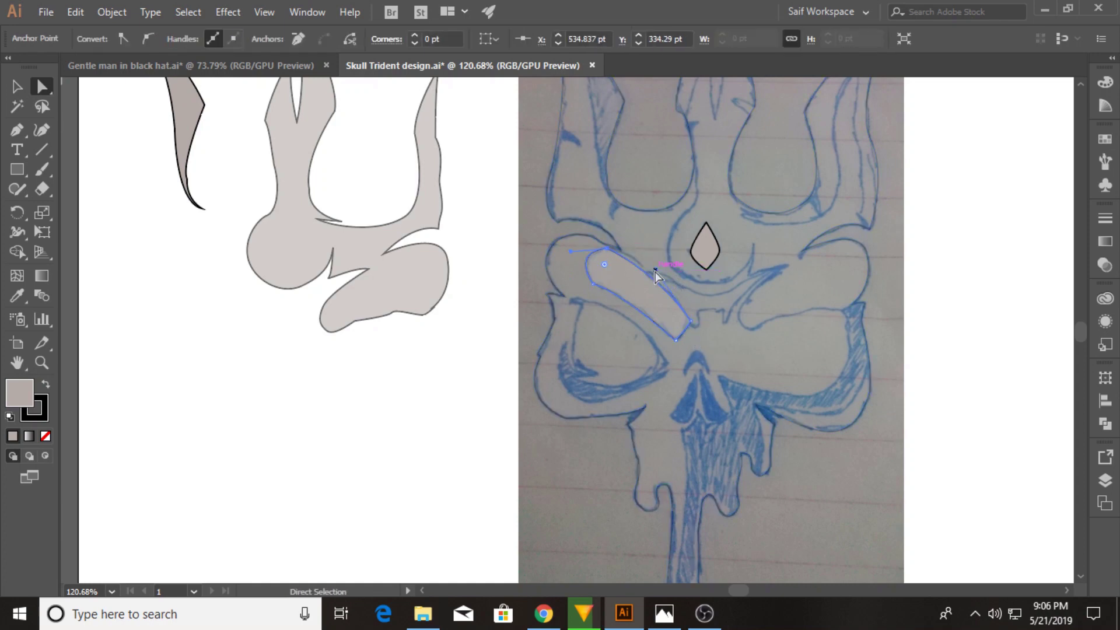
click(41, 130)
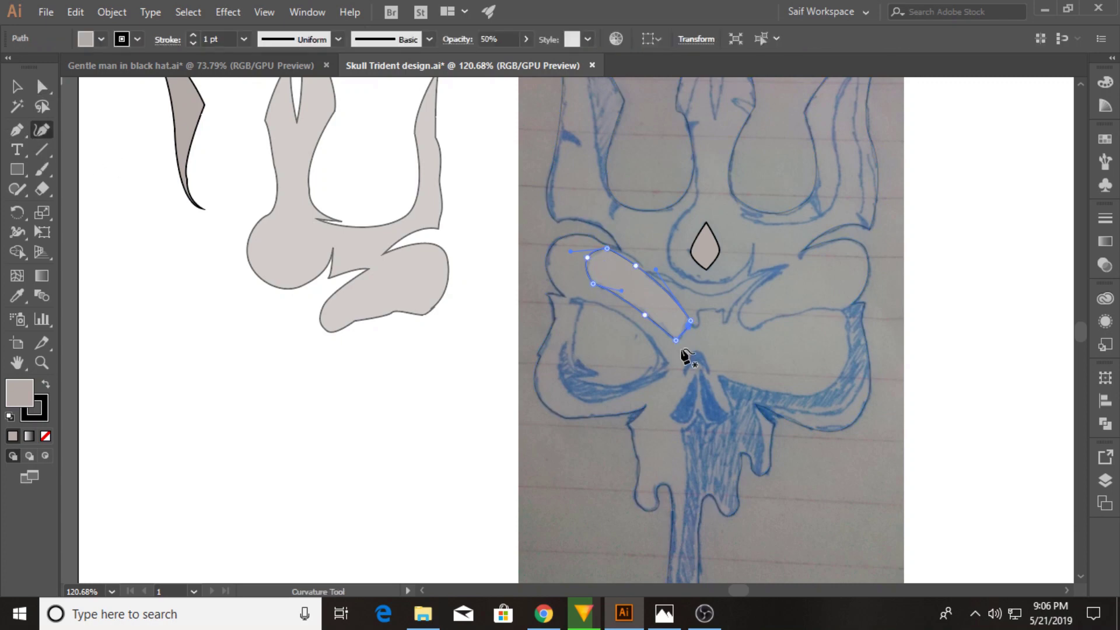
click(687, 335)
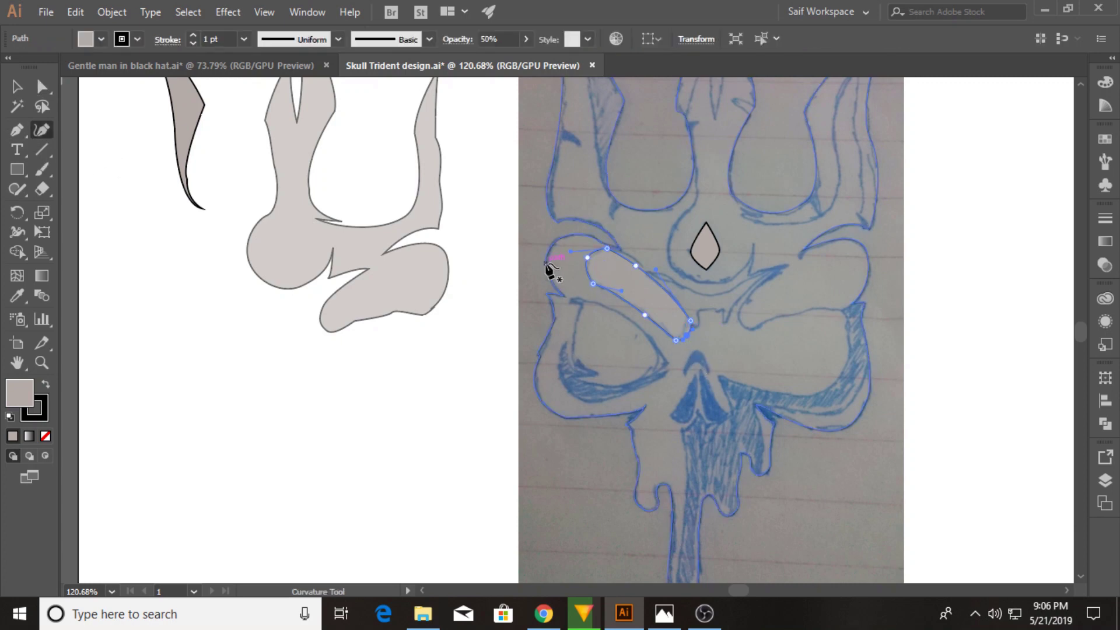
click(16, 86)
click(379, 434)
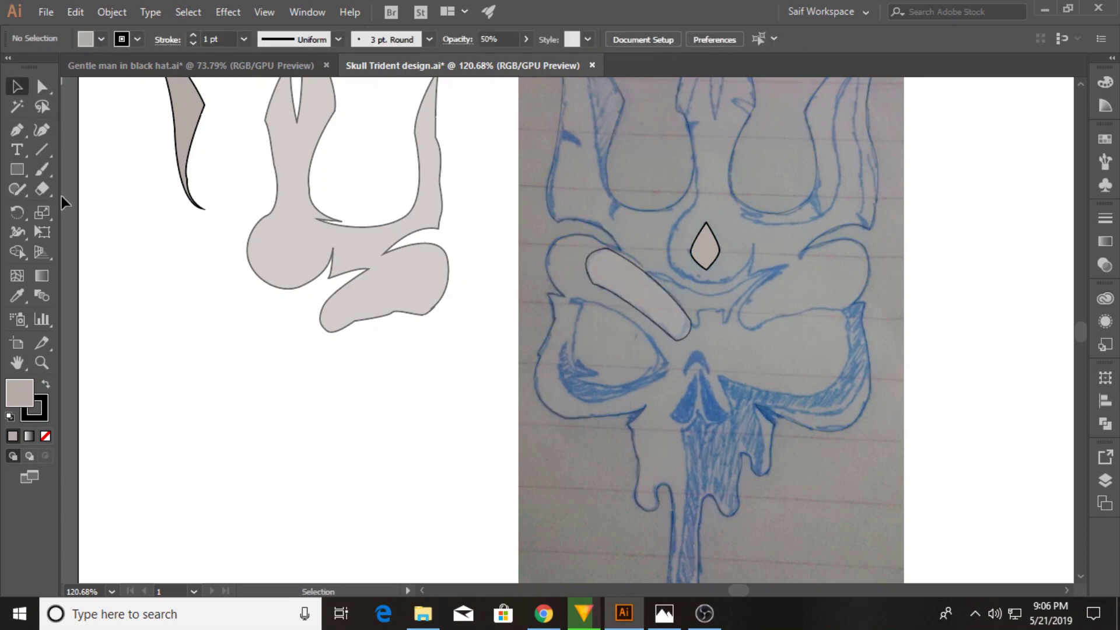
- Start a pen path at the left eye's inner corner, curving to its outer top corner
click(16, 130)
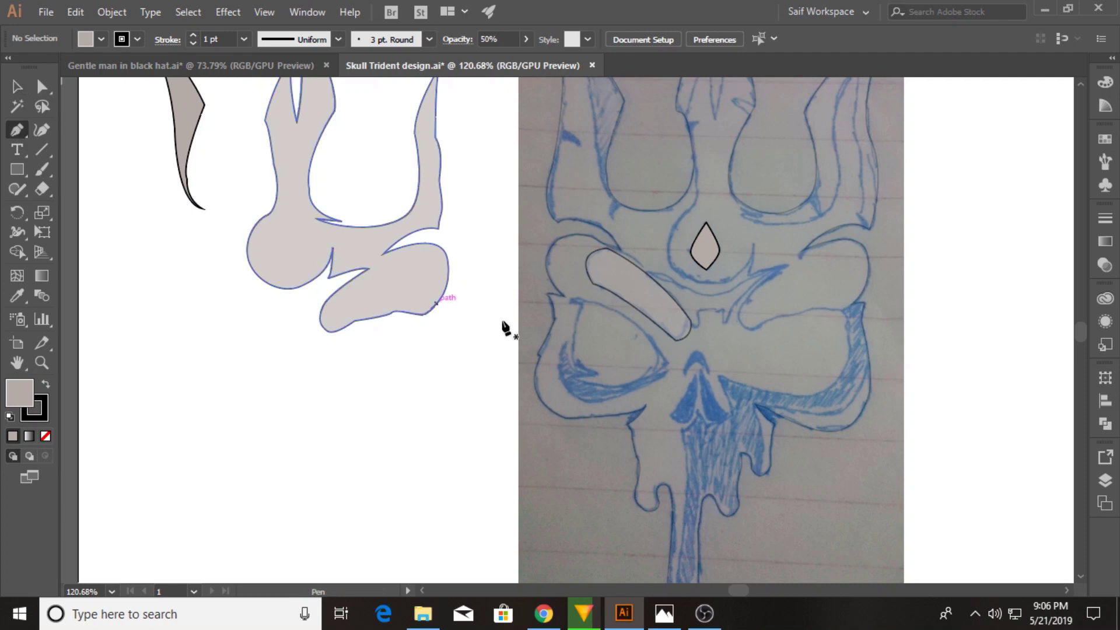
click(669, 364)
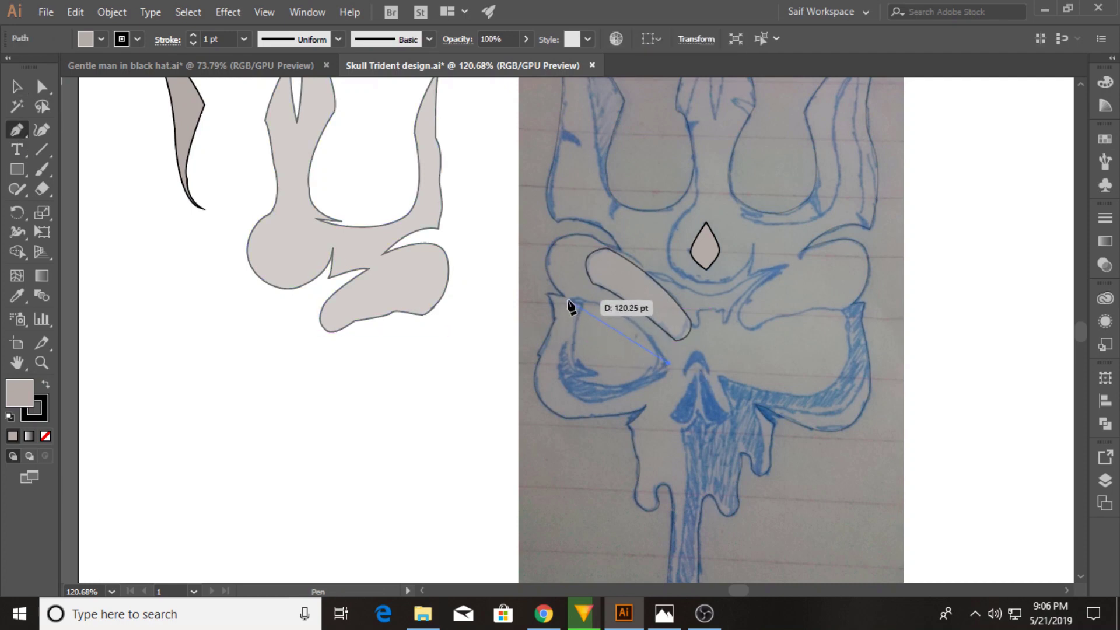
mouse_move(568, 300)
mouse_down()
mouse_move(460, 290)
mouse_move(580, 312)
mouse_move(571, 331)
mouse_up()
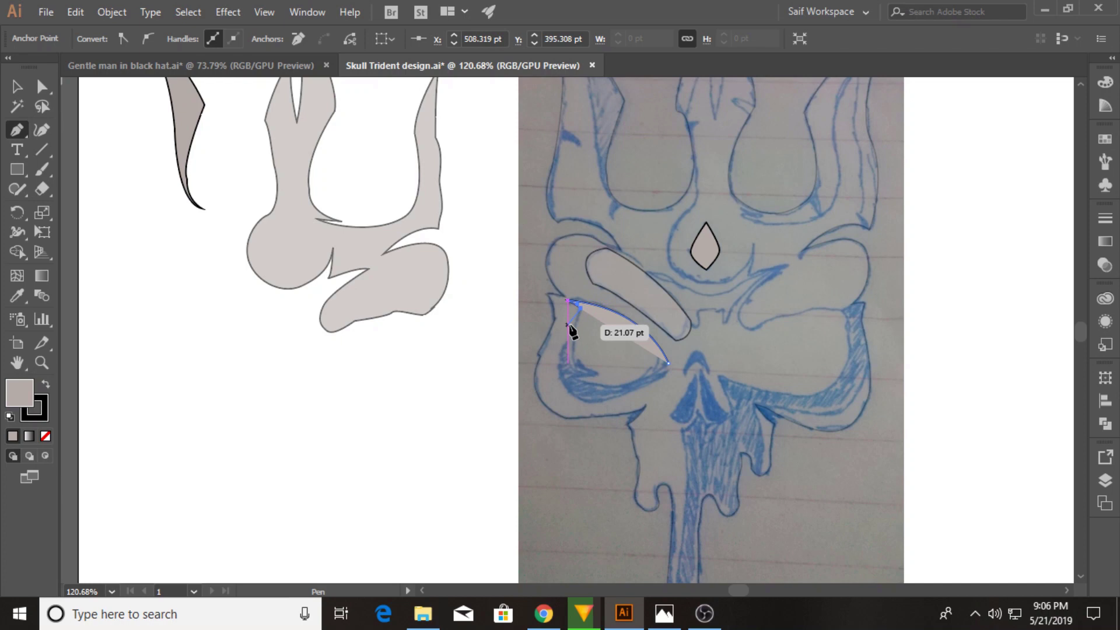
- Finish tracing the left eye with a pointed lower-left tip and close it at the inner corner
mouse_move(571, 331)
mouse_down()
mouse_move(589, 380)
mouse_move(568, 380)
mouse_move(572, 392)
mouse_up()
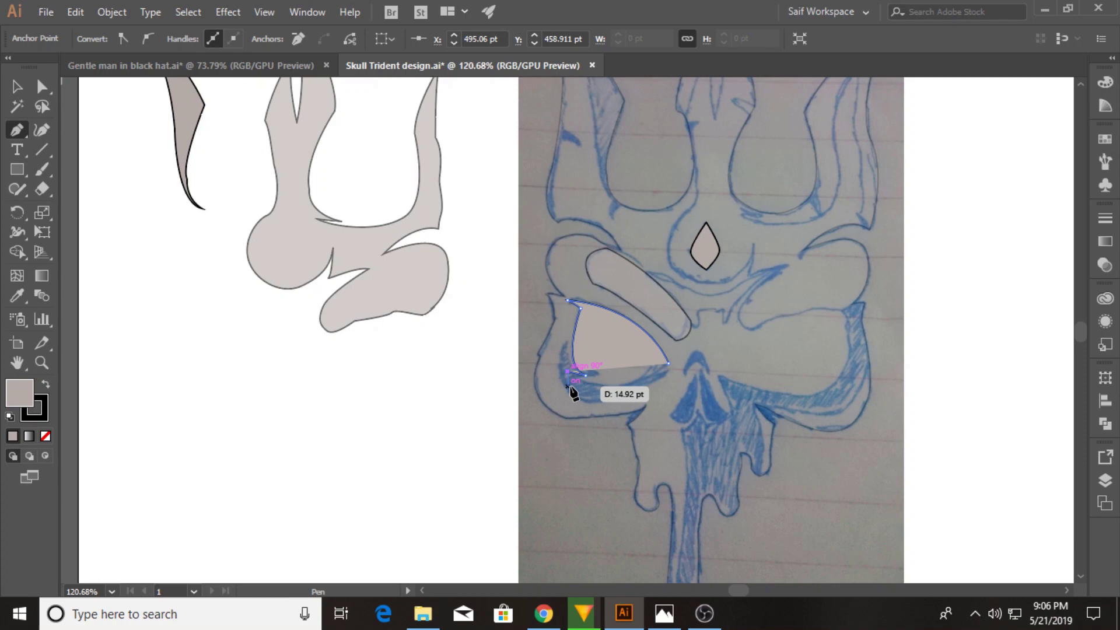
drag(573, 393, 579, 387)
key(ctrl+z)
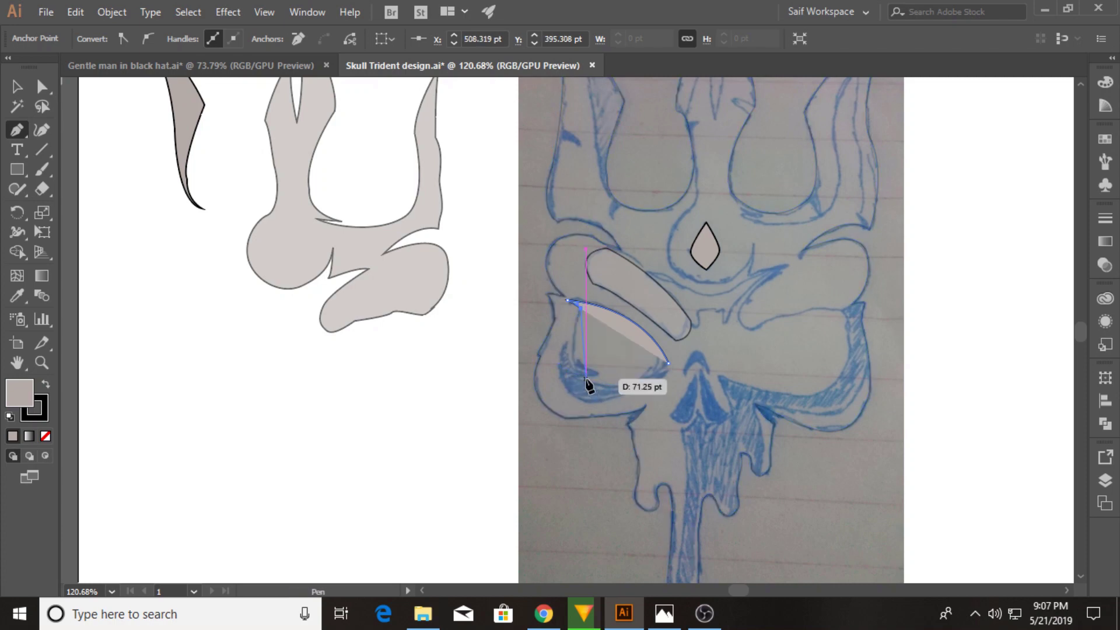
ctrl+click(593, 379)
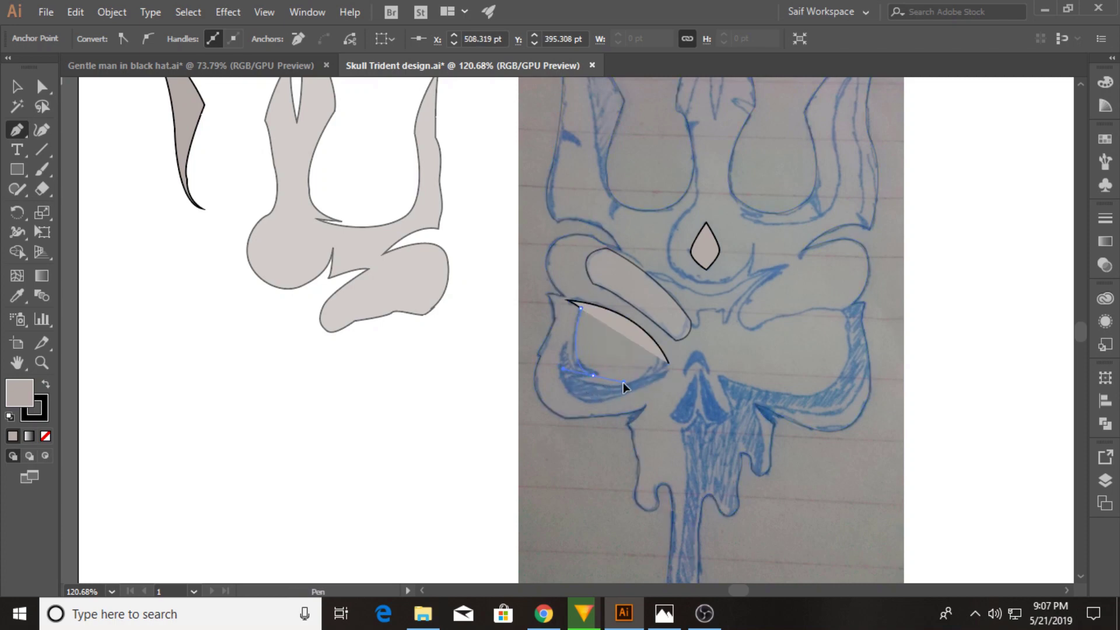
drag(631, 382, 571, 381)
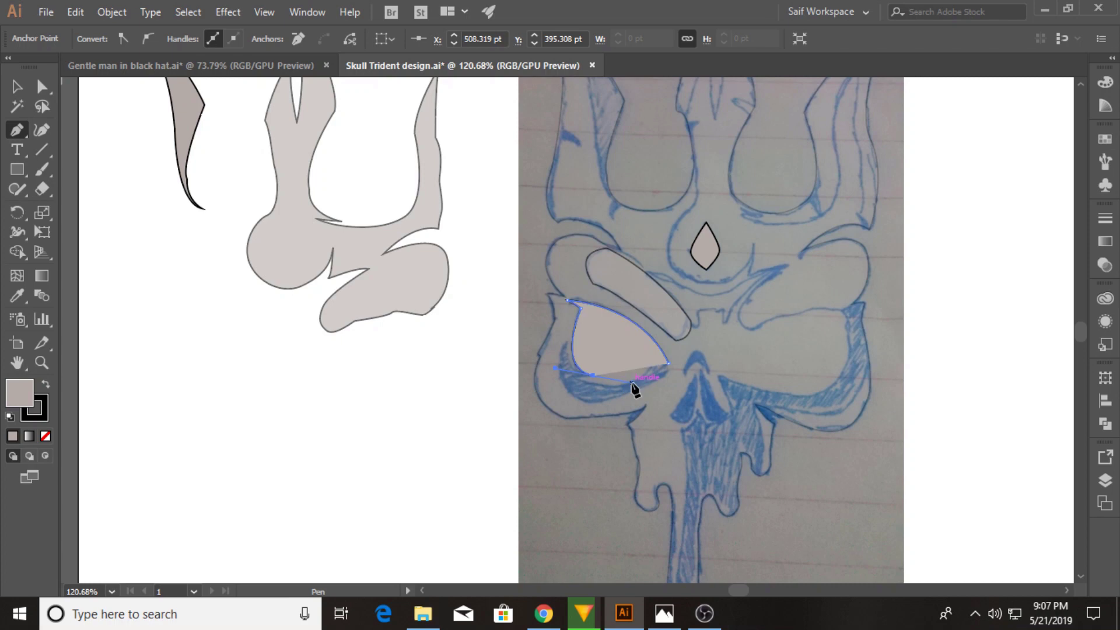
click(573, 378)
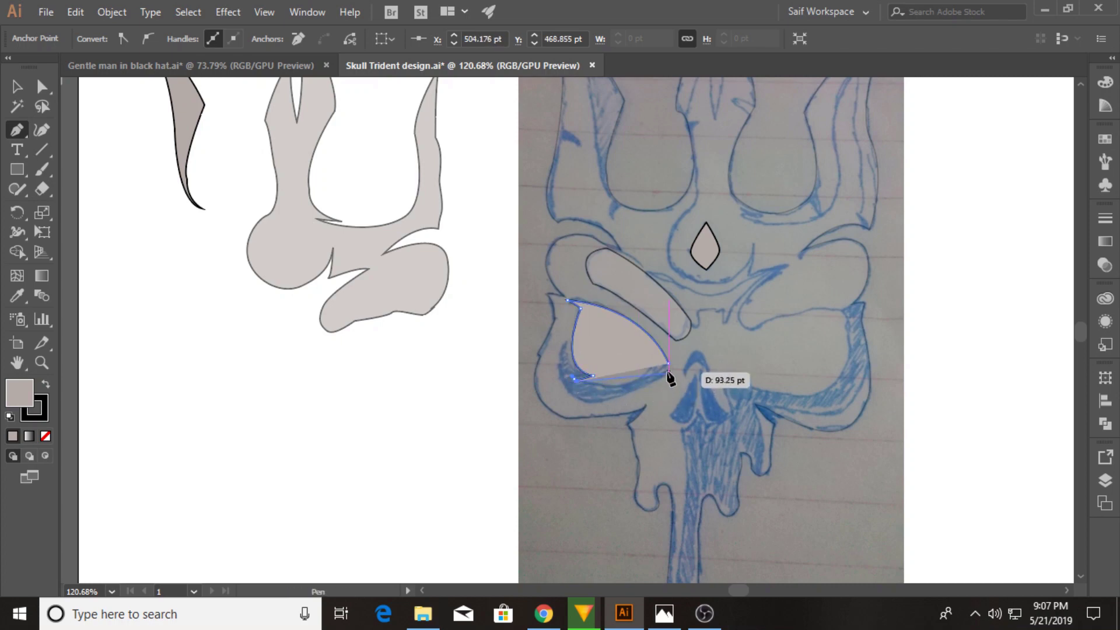
drag(668, 364, 694, 335)
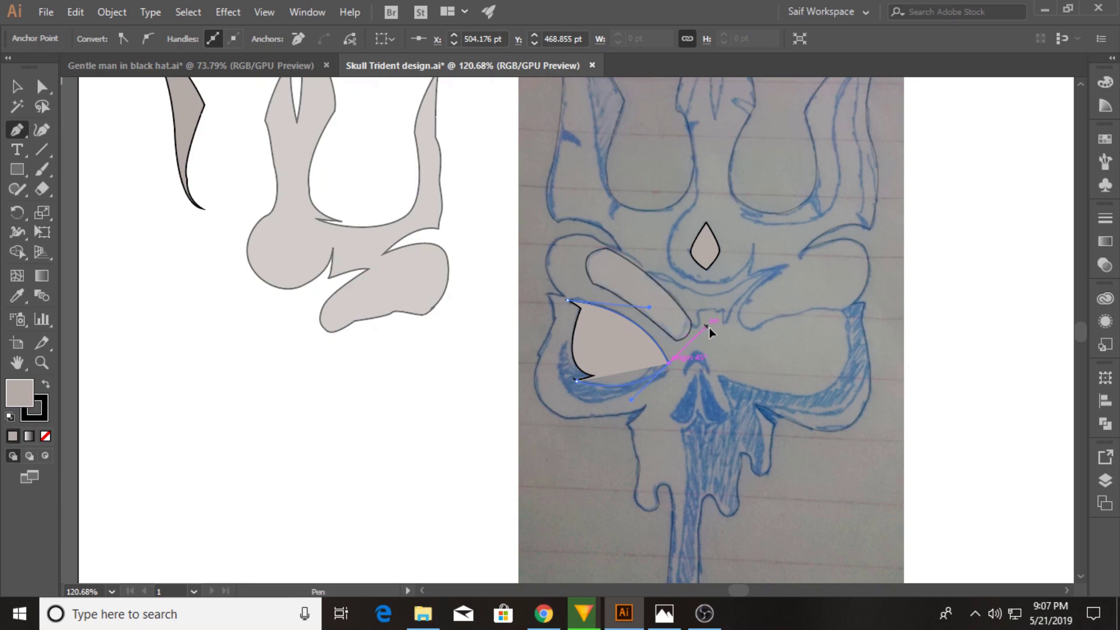
drag(709, 327, 711, 330)
ctrl+click(710, 330)
key(v)
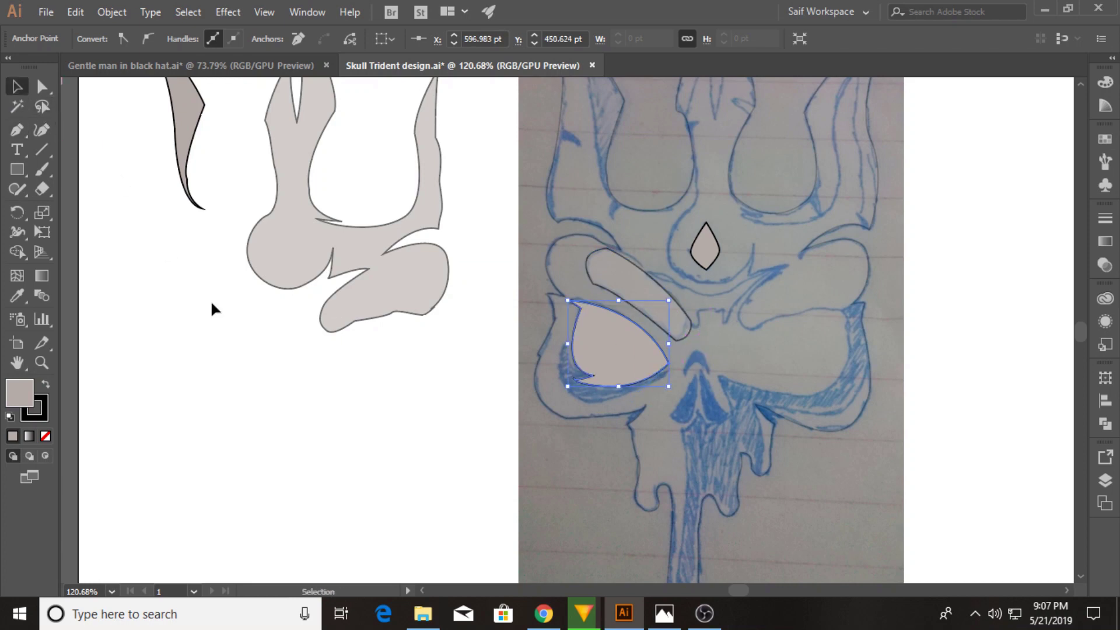
click(50, 367)
drag(447, 359, 407, 376)
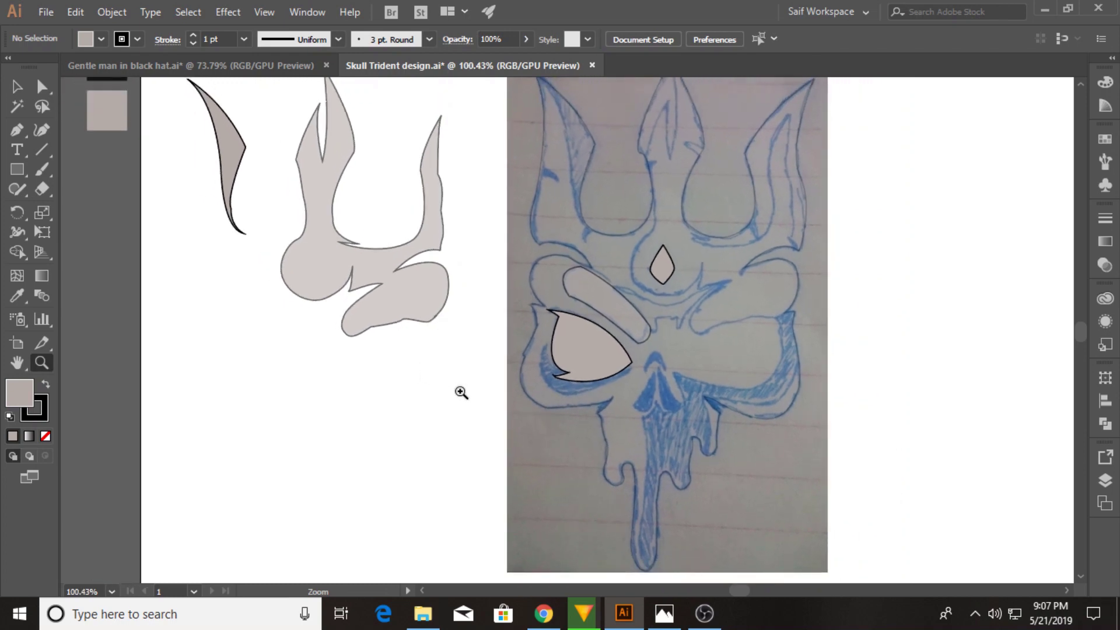
- Make a vertically reflected copy of the left eye and move it over the right eye socket
key(v)
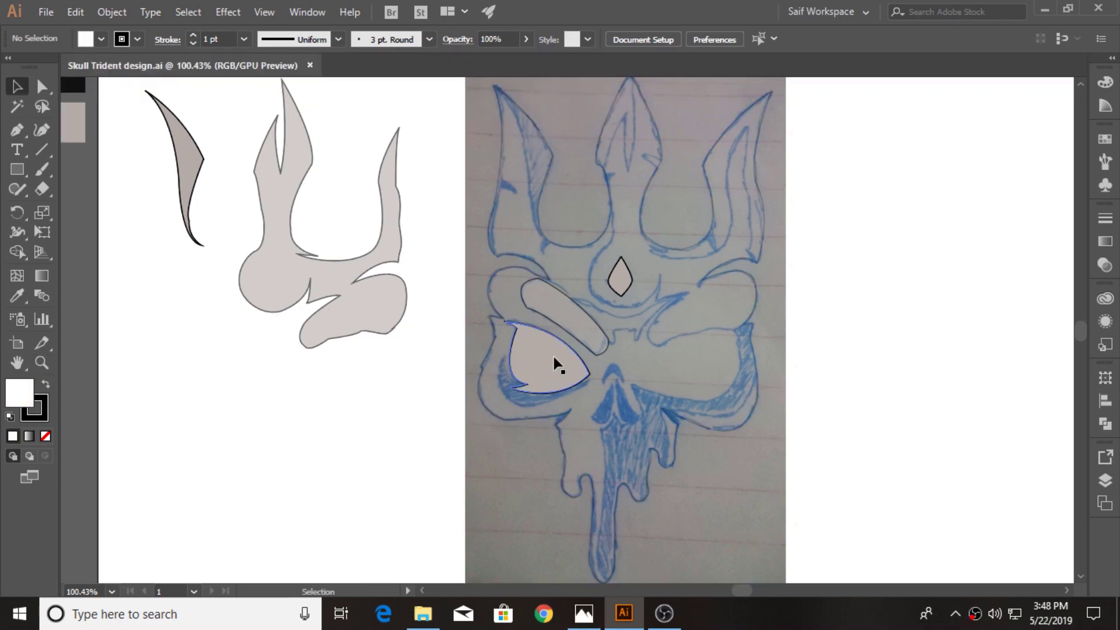
click(551, 354)
right_click(552, 354)
click(768, 314)
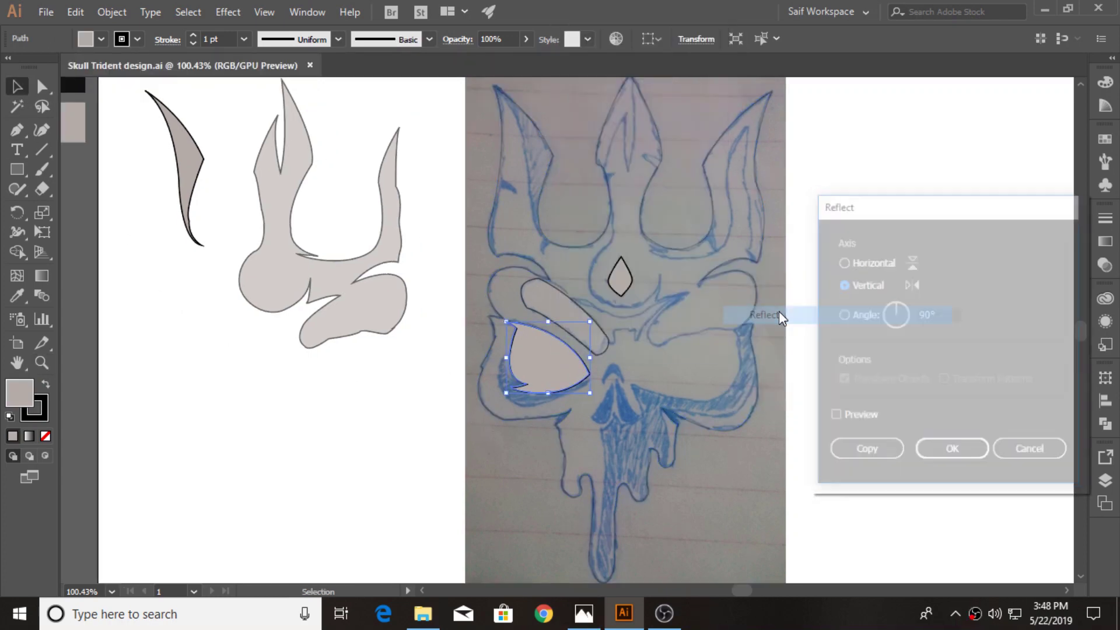
click(863, 452)
drag(562, 363, 698, 372)
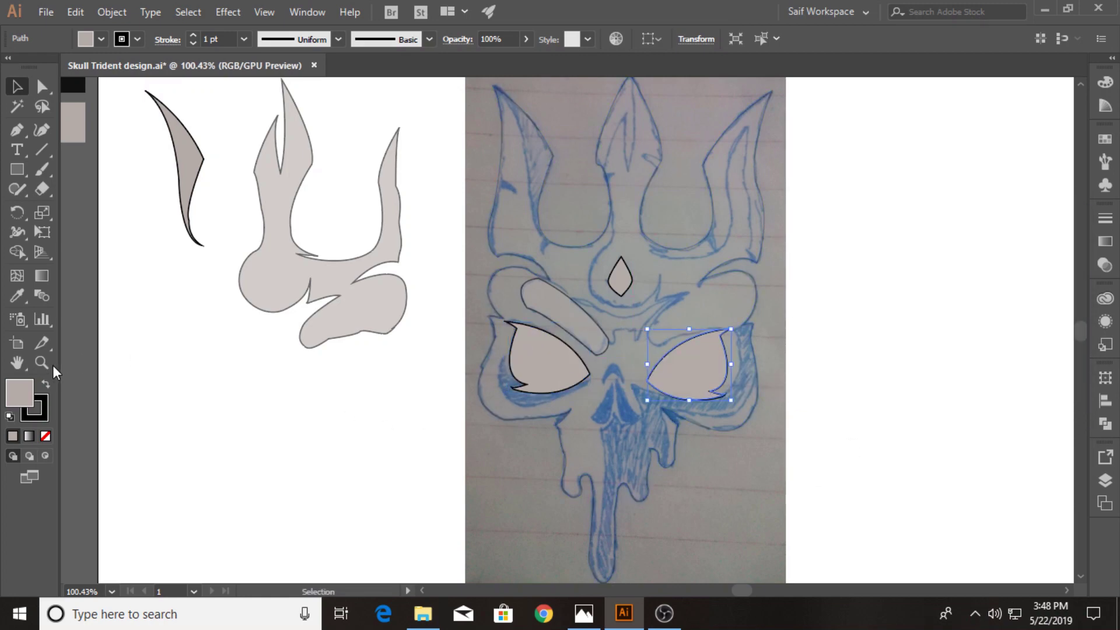
- Shorten the mirrored right eye slightly from its bottom edge
key(z)
click(709, 375)
key(v)
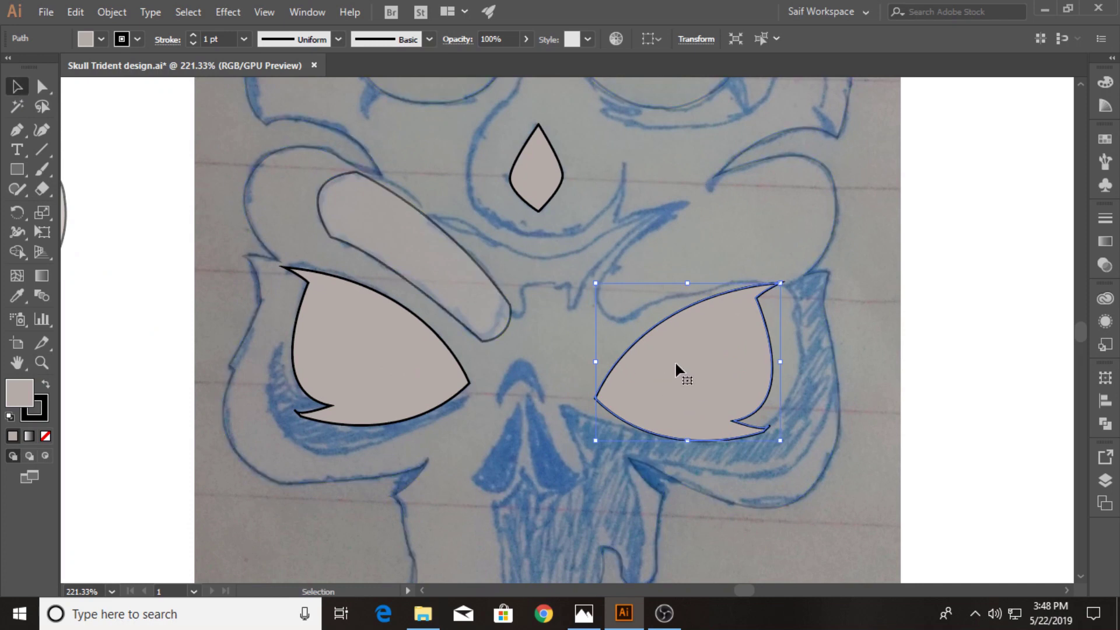
drag(688, 441, 689, 435)
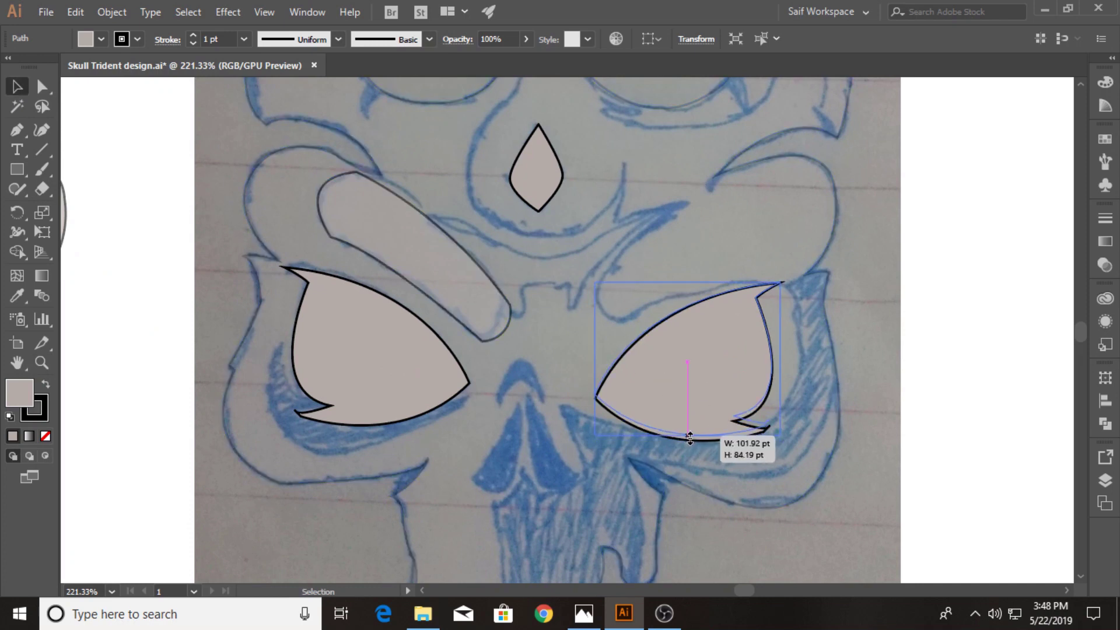
- Start a pen path below the left eye, curving along the shading and up its outer side
click(898, 373)
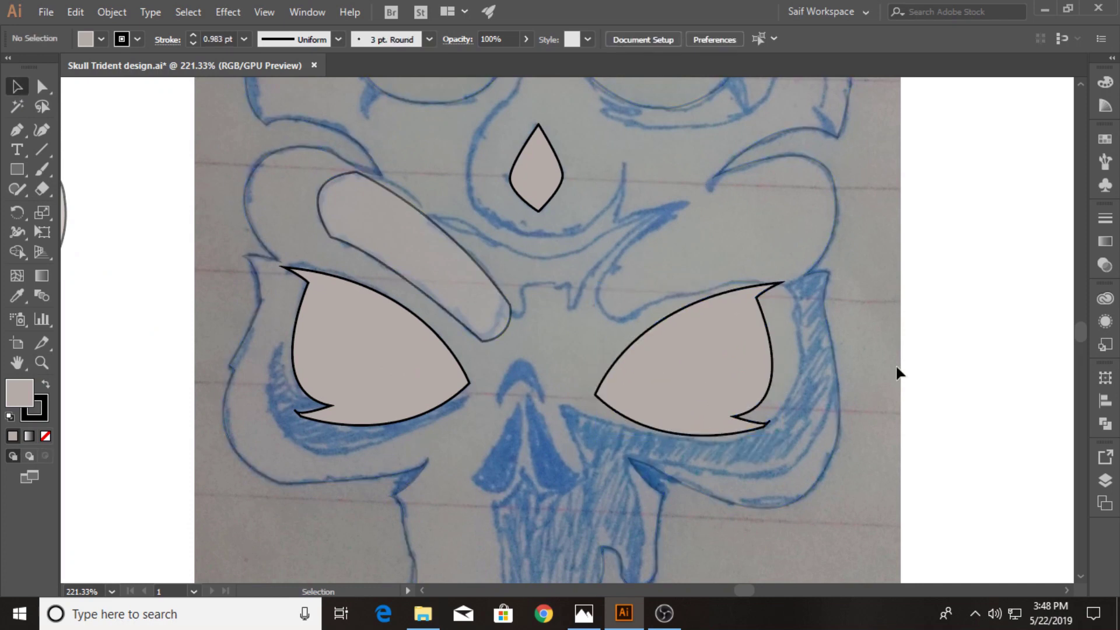
click(16, 129)
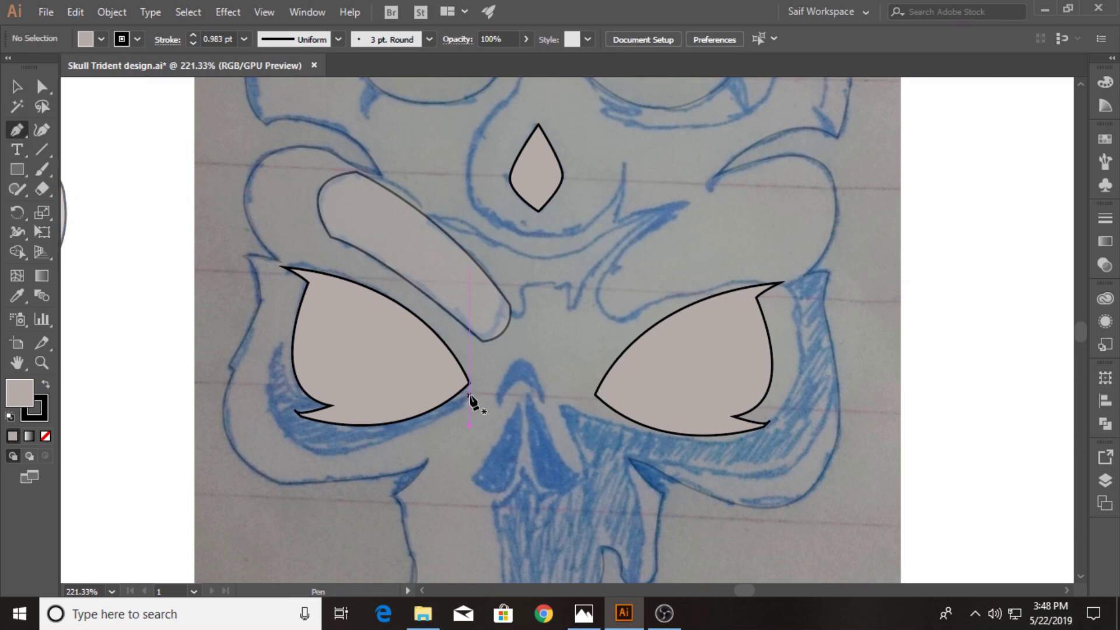
click(469, 397)
drag(325, 456, 274, 456)
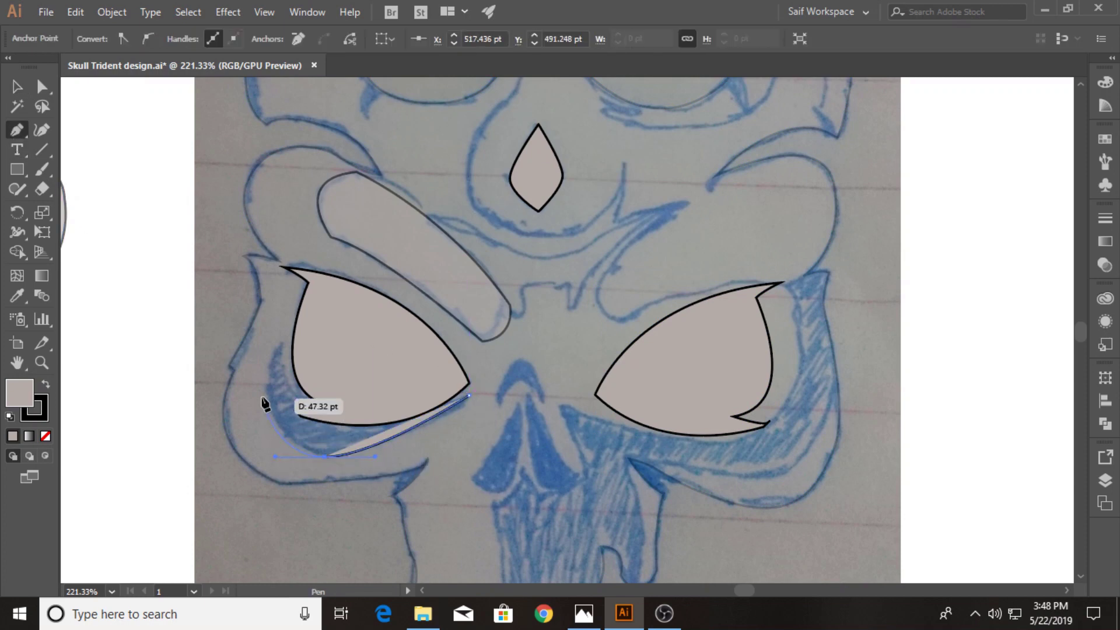
drag(280, 345, 303, 323)
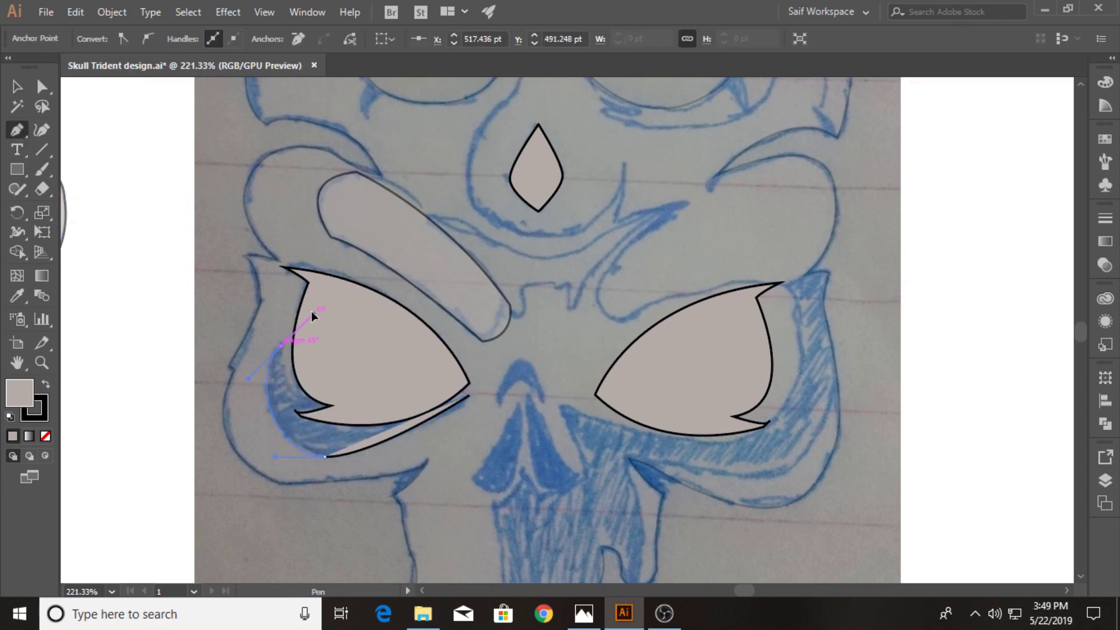
click(280, 345)
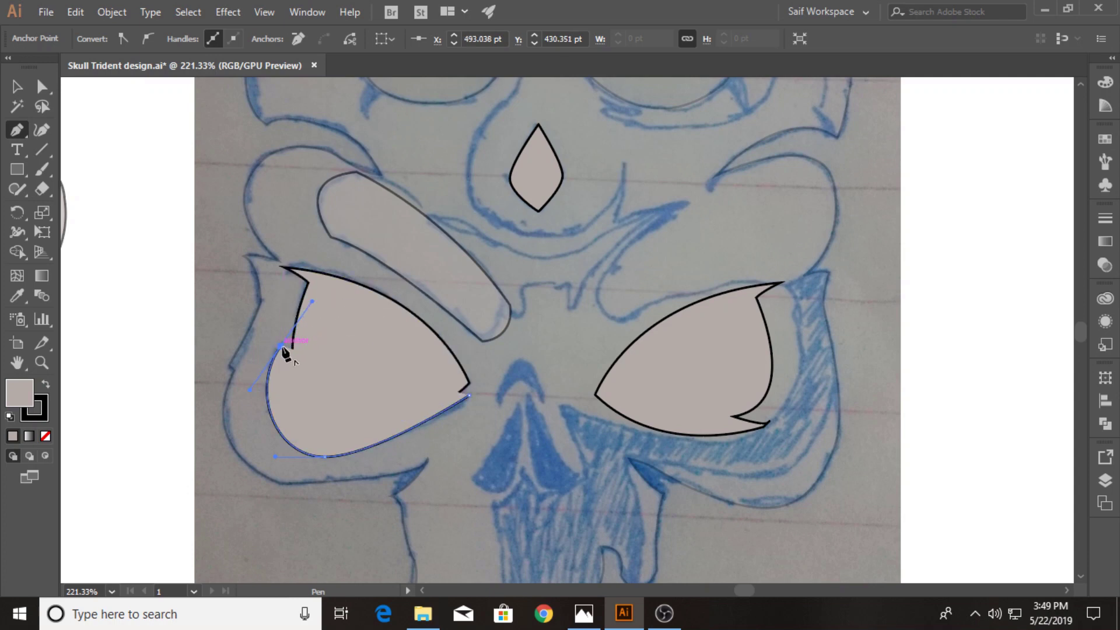
- Set the new path's fill to None
click(16, 88)
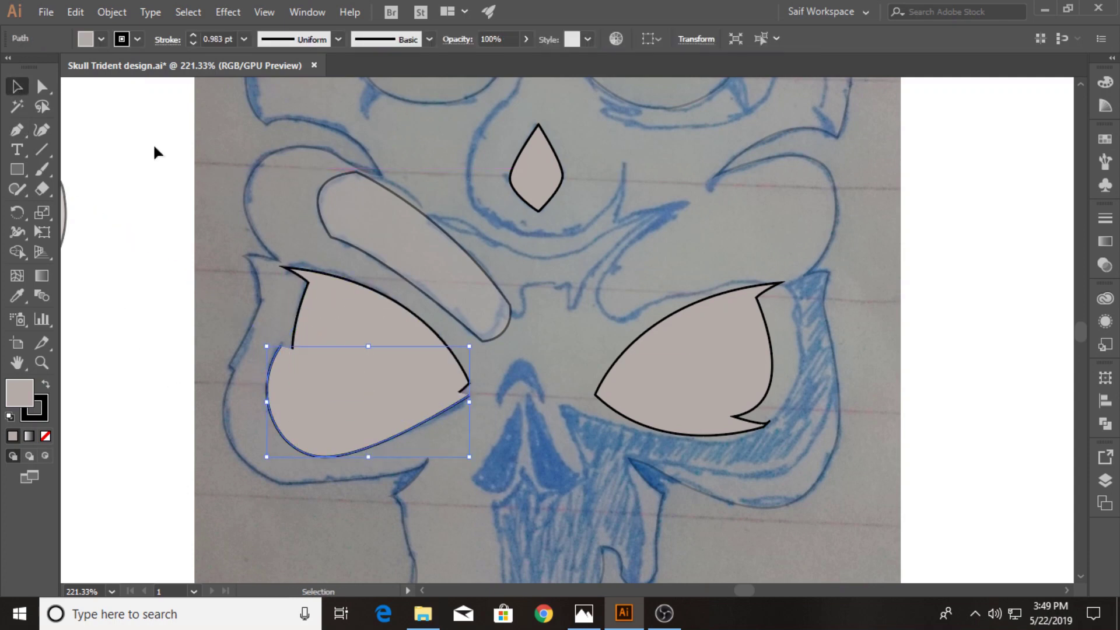
click(101, 40)
click(9, 41)
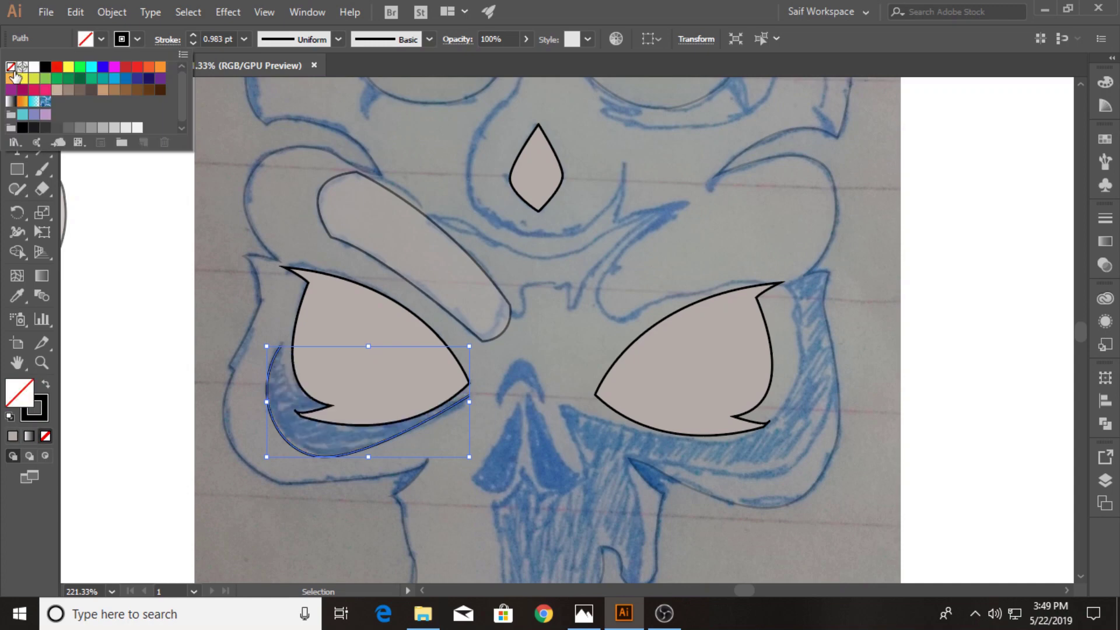
key(Escape)
key(p)
- Continue the path along the inner spike with a sharp turn at its inner tip
drag(280, 345, 102, 427)
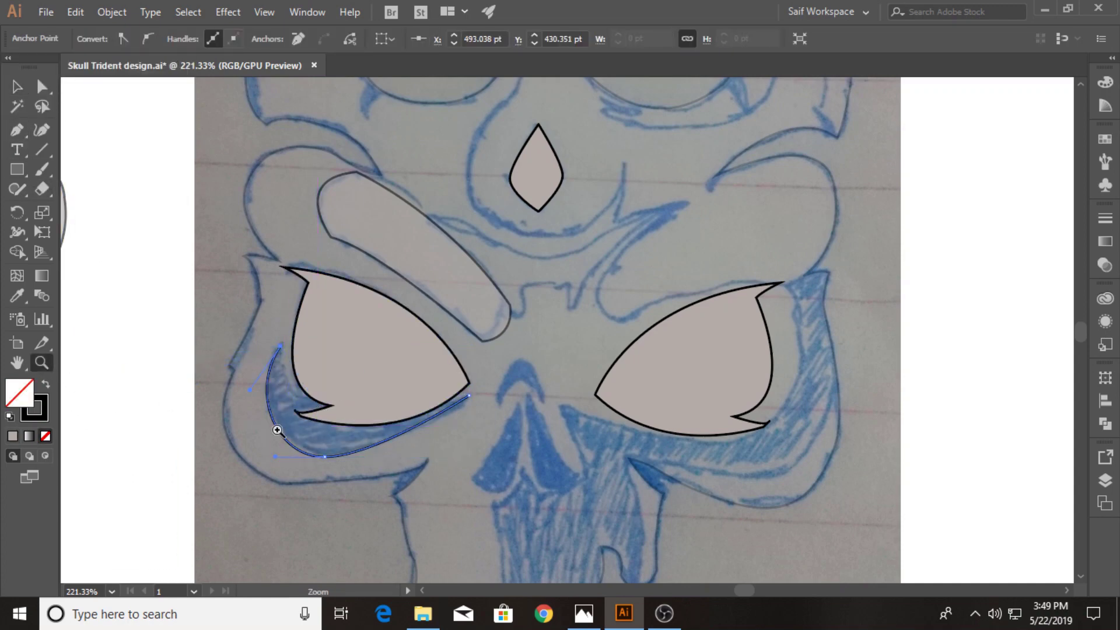
drag(244, 351, 429, 444)
key(v)
key(p)
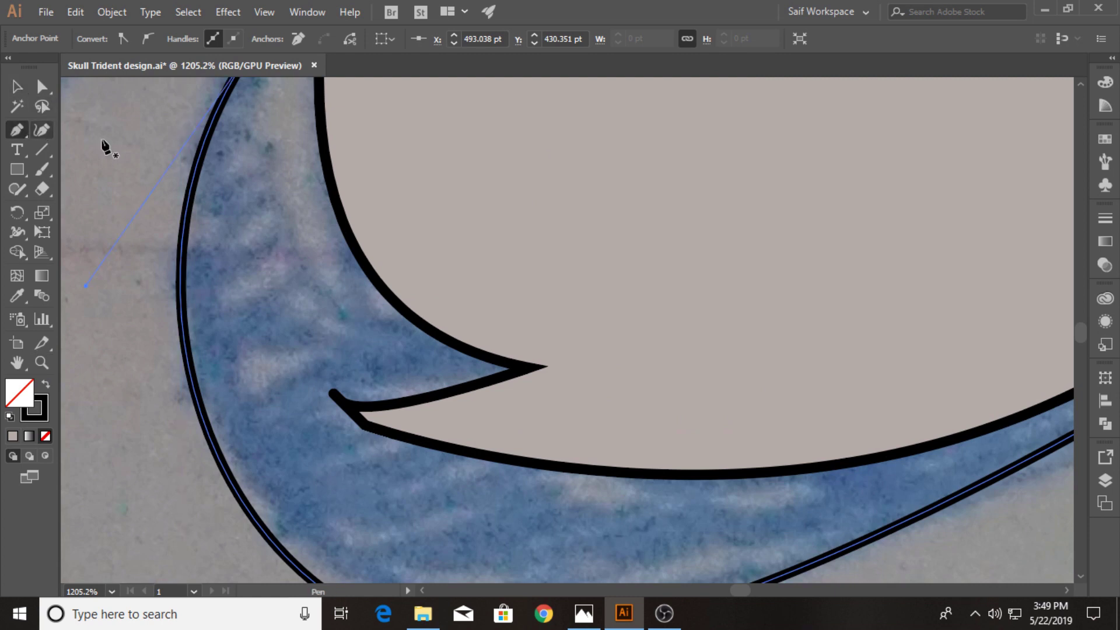
scroll(253, 172, up, 2)
mouse_move(255, 104)
mouse_down()
mouse_move(474, 434)
mouse_move(746, 488)
mouse_up()
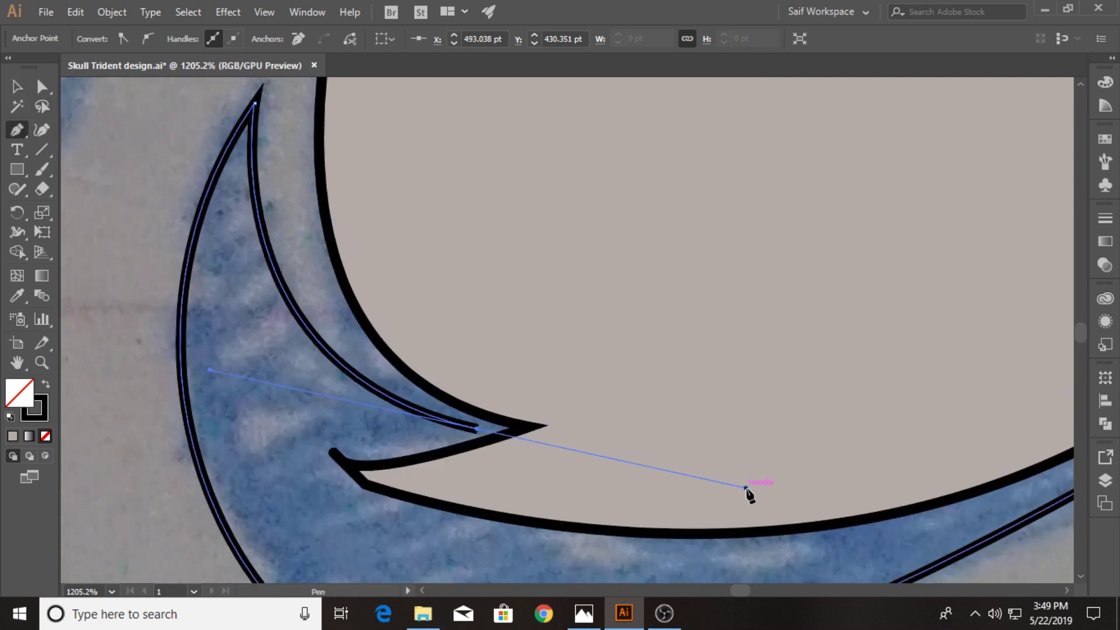
click(477, 429)
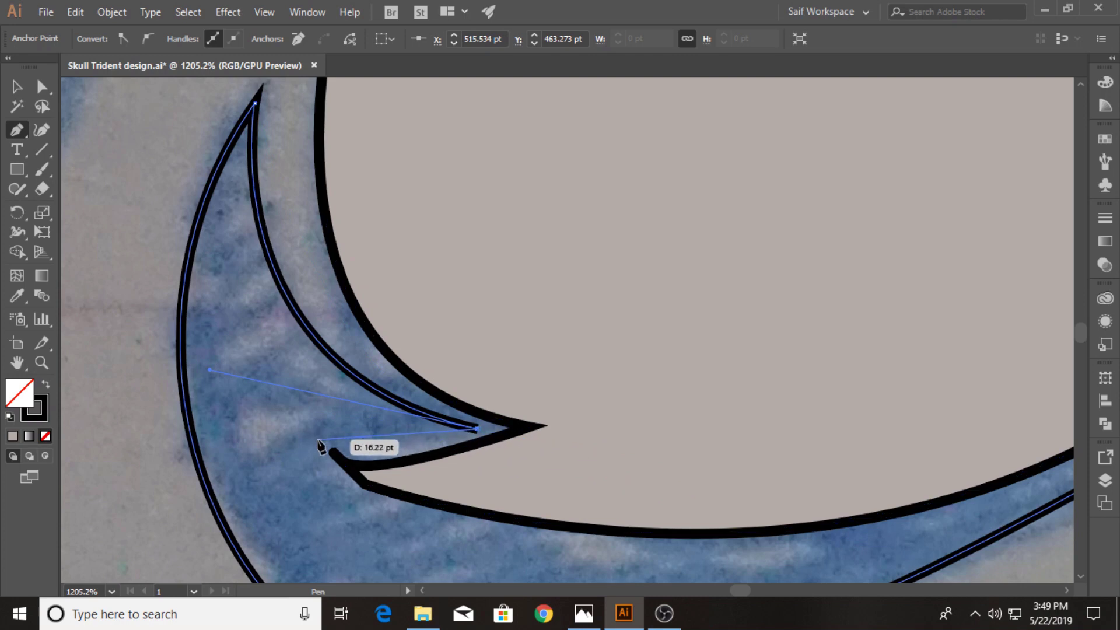
drag(315, 438, 261, 412)
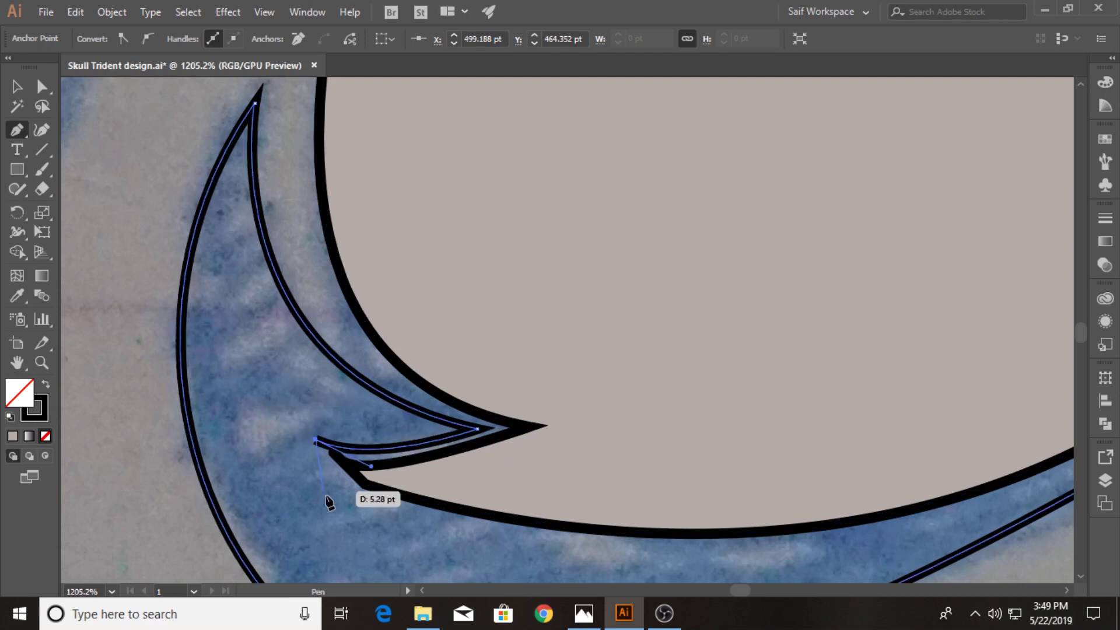
drag(505, 543, 203, 337)
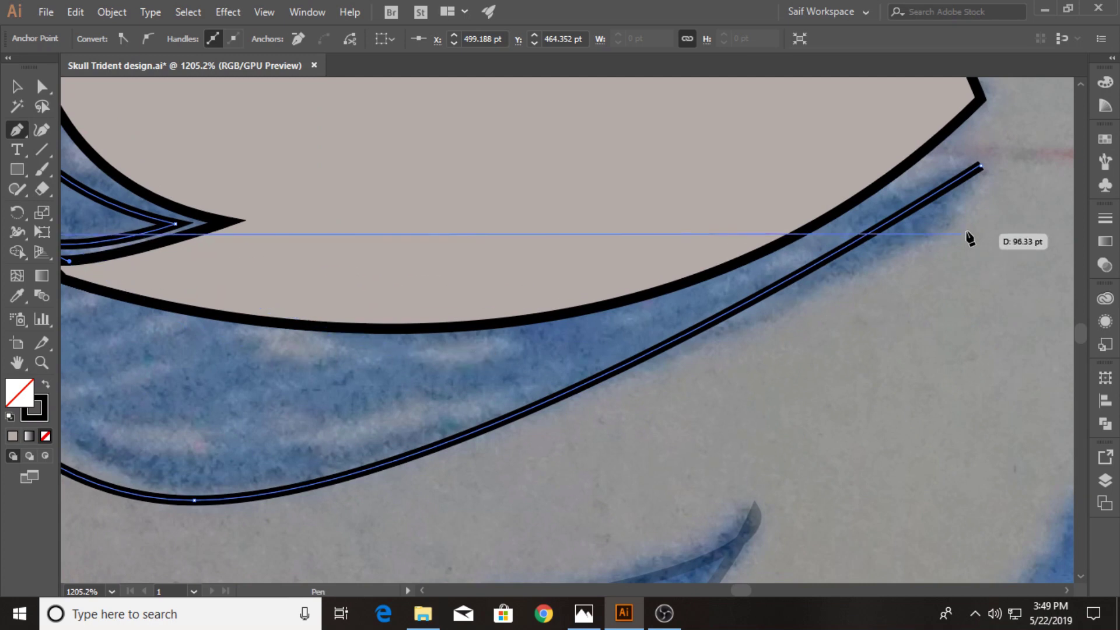
key(z)
drag(122, 355, 82, 293)
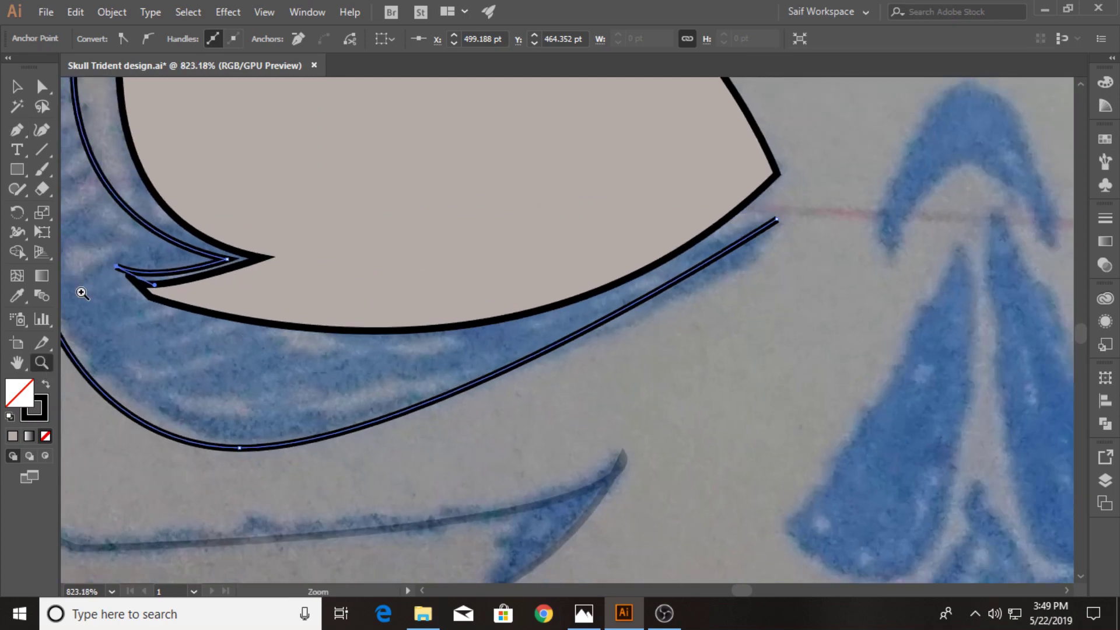
- Add the right tip and upper edge, closing the hooked spike shape
click(16, 130)
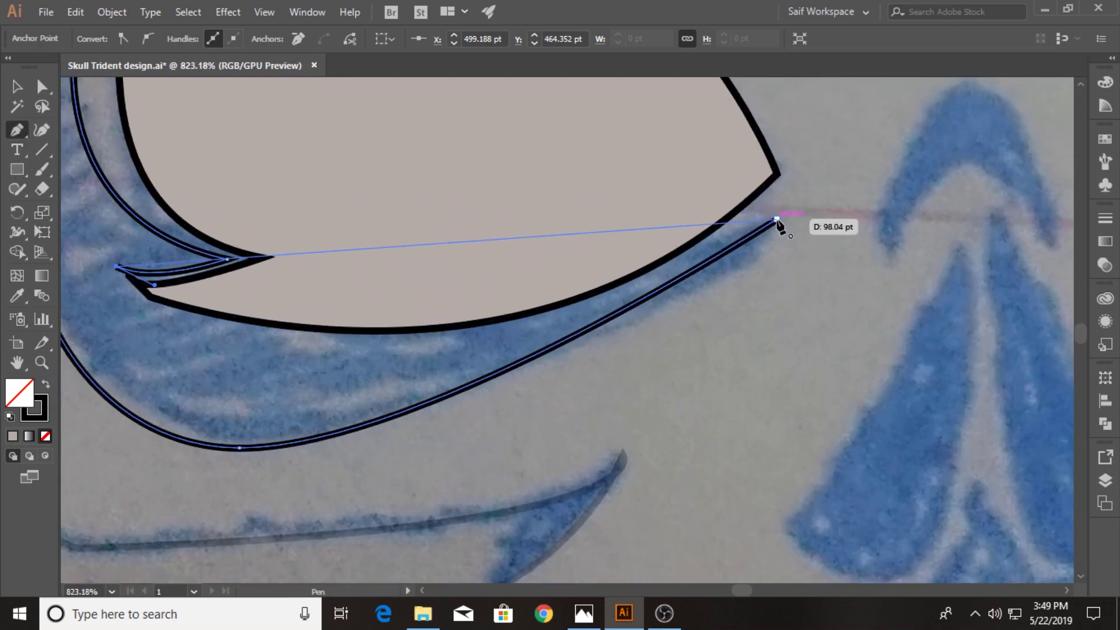
drag(776, 219, 1047, 92)
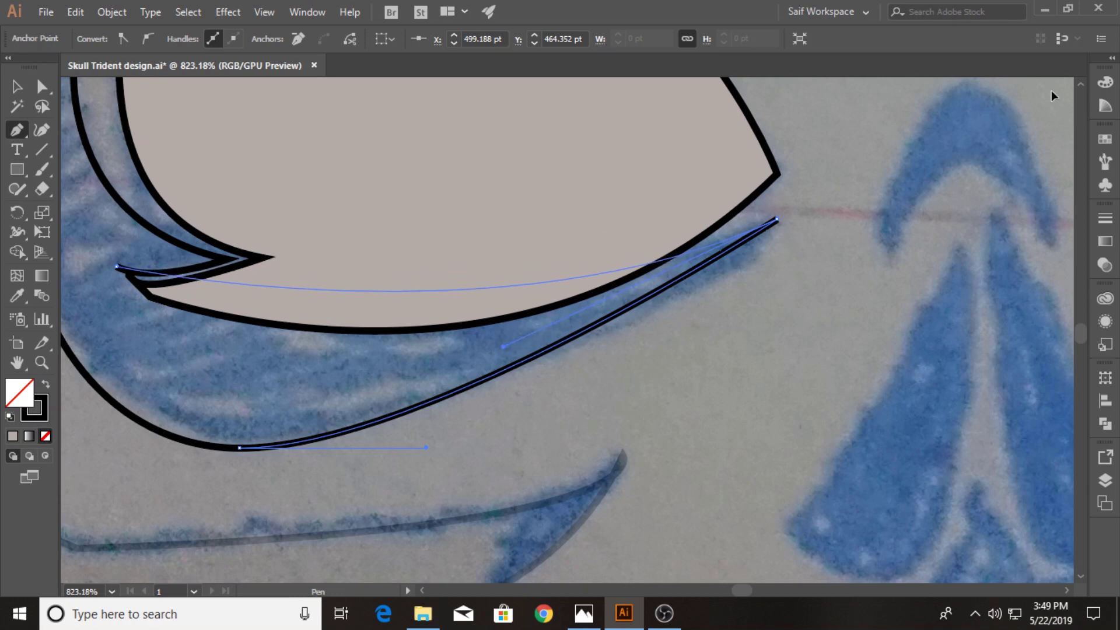
mouse_move(404, 343)
mouse_down()
mouse_move(634, 299)
mouse_move(631, 308)
mouse_move(671, 311)
mouse_up()
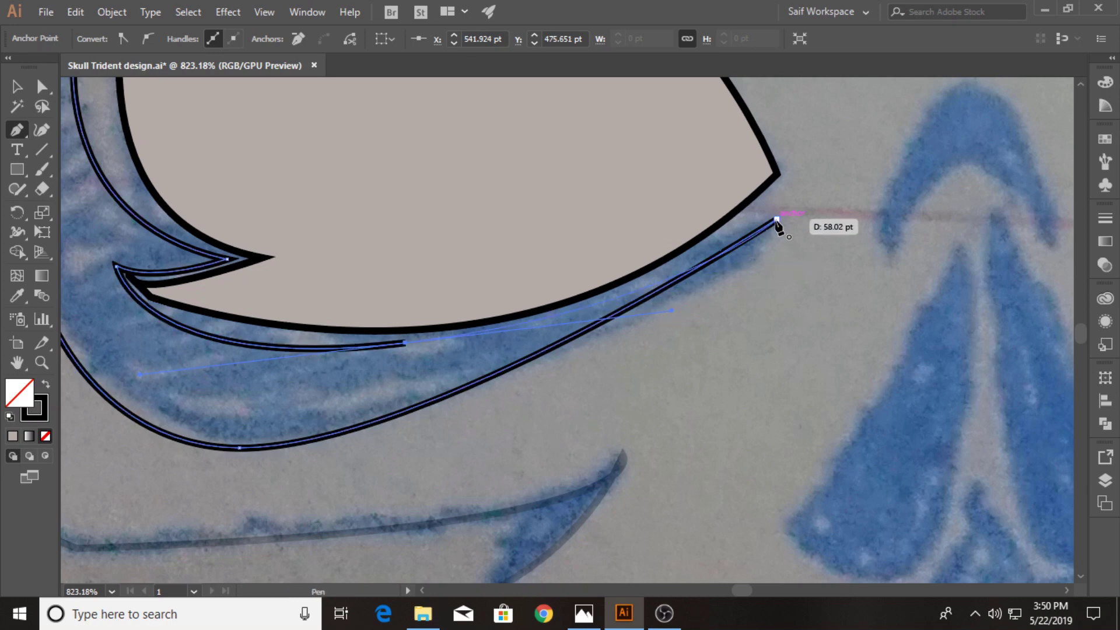
drag(776, 220, 815, 214)
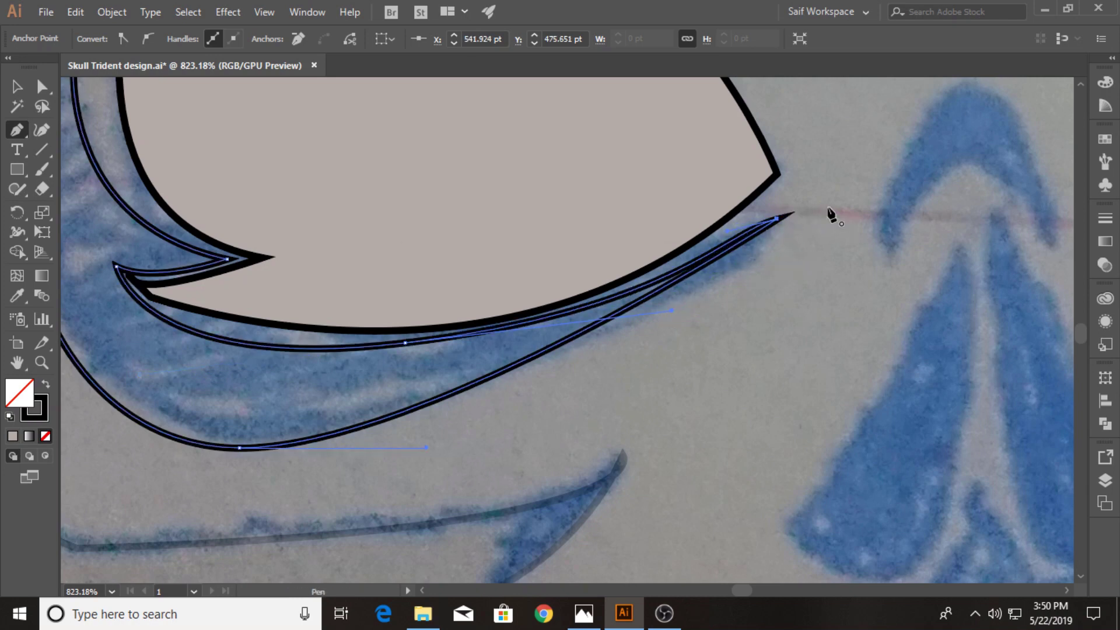
click(42, 362)
scroll(275, 292, down, 5)
drag(544, 249, 597, 239)
scroll(745, 362, up, 3)
scroll(744, 362, up, 2)
- Trace the nose's arched top with a curved pen path
key(p)
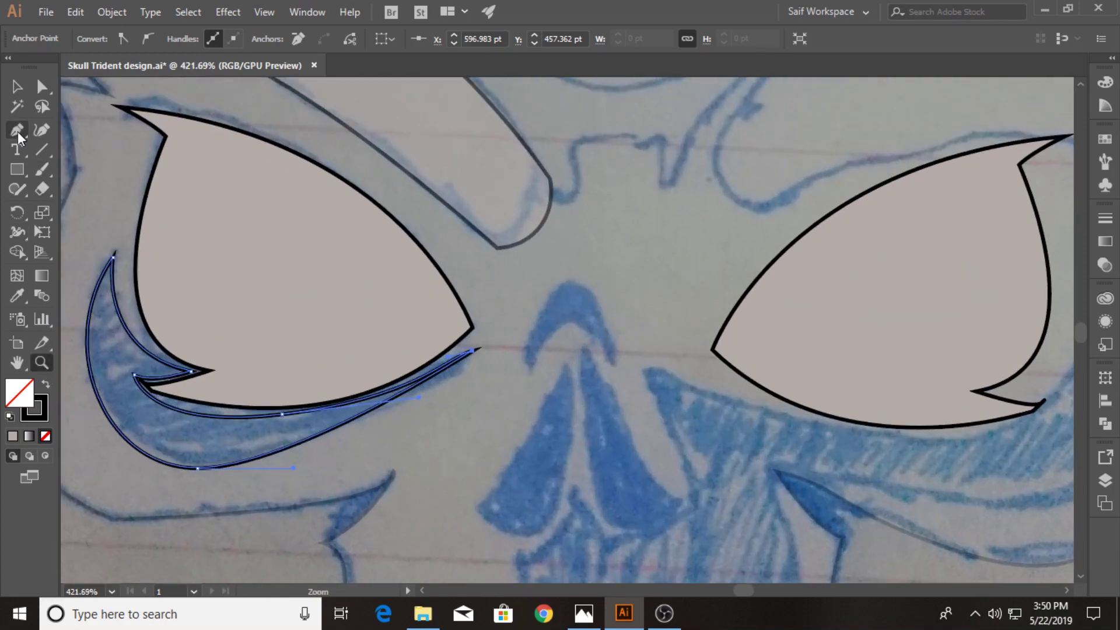
click(529, 372)
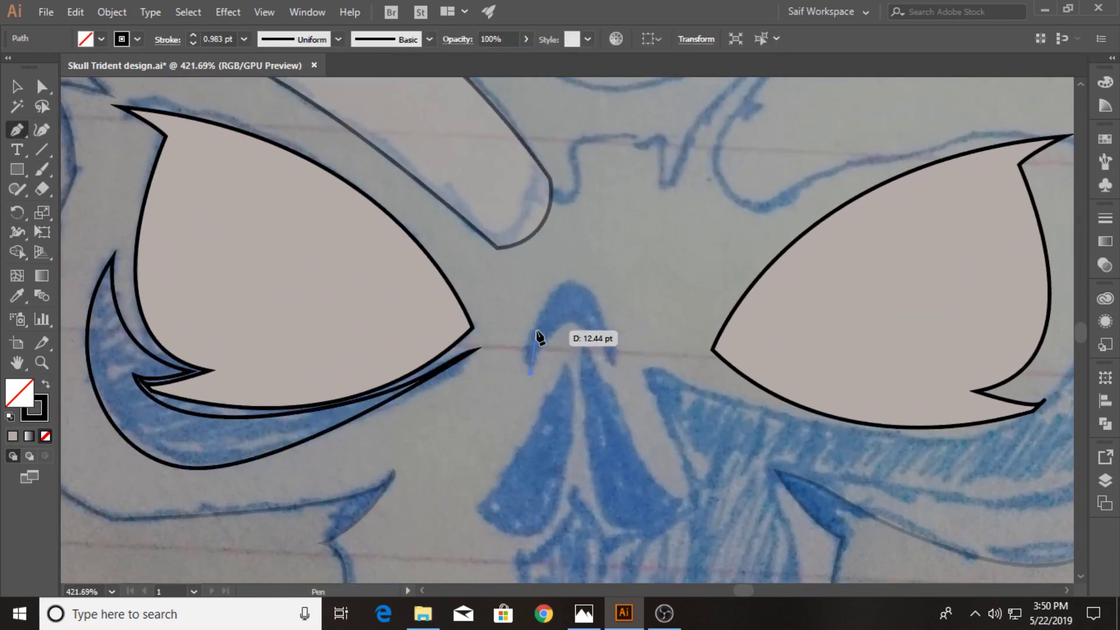
drag(536, 330, 559, 291)
drag(536, 330, 537, 323)
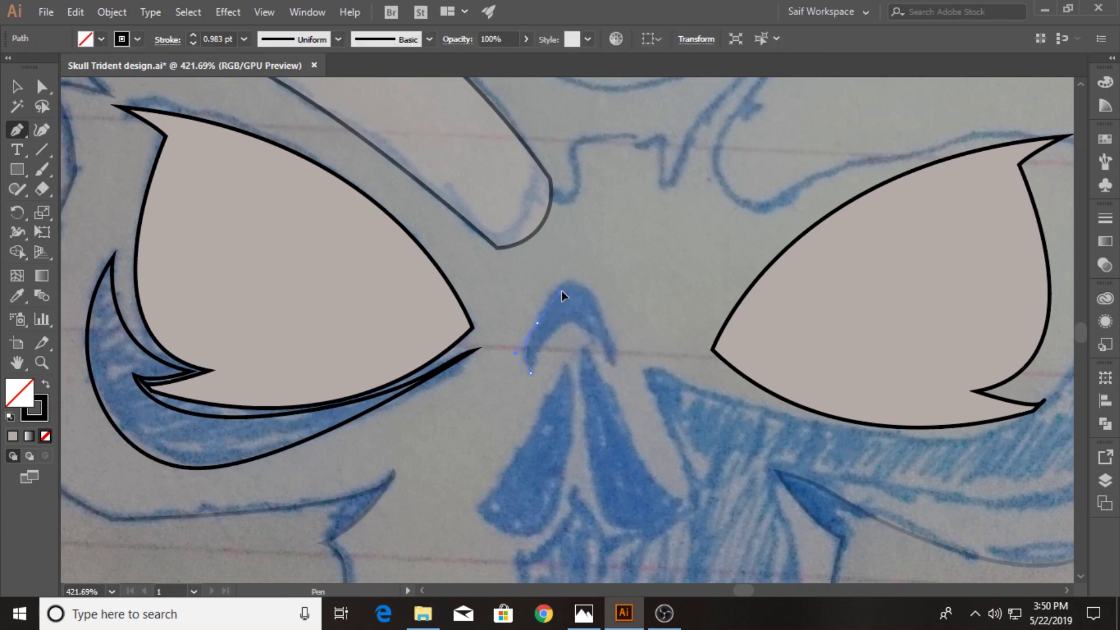
drag(589, 287, 607, 304)
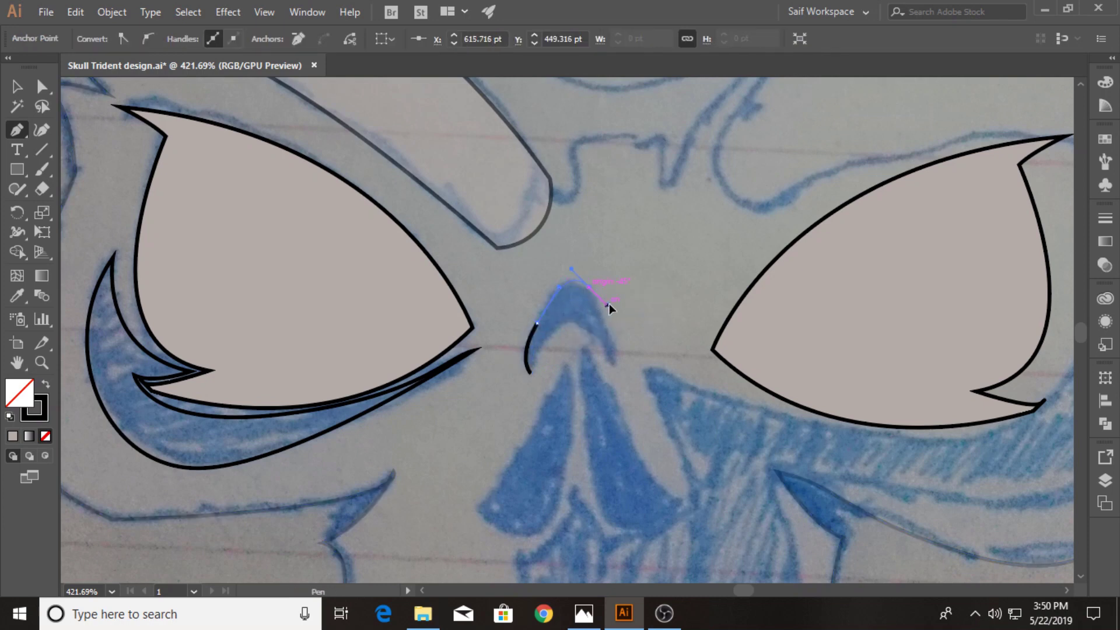
mouse_move(619, 358)
mouse_down()
mouse_move(601, 338)
mouse_move(551, 340)
mouse_move(533, 380)
mouse_up()
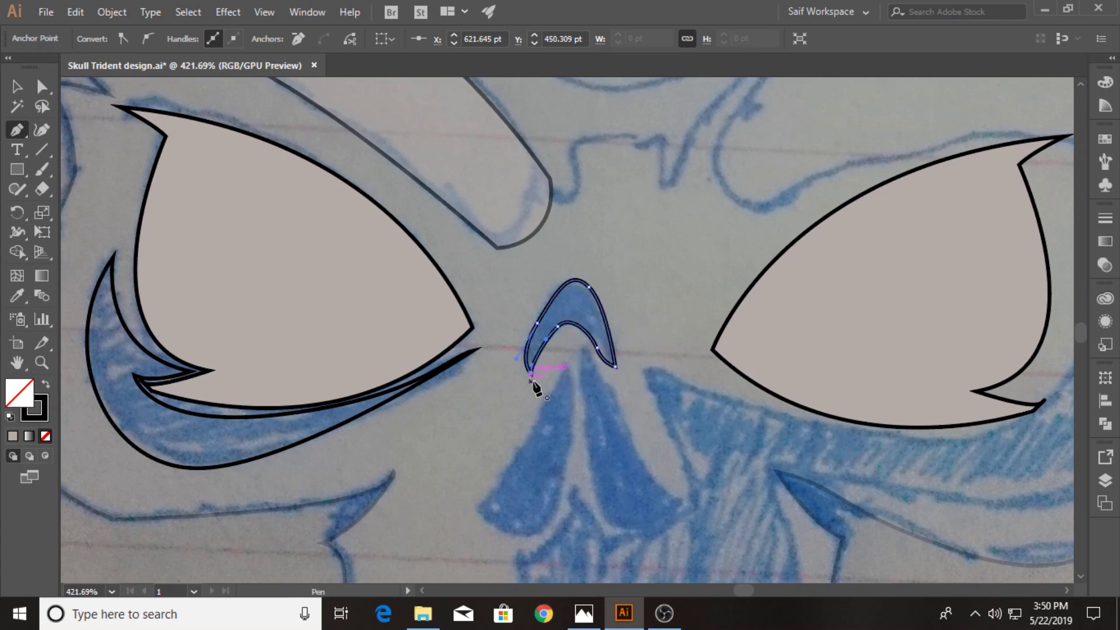
- Draw a closed teardrop outline for the left nostril
click(566, 362)
drag(477, 505, 458, 512)
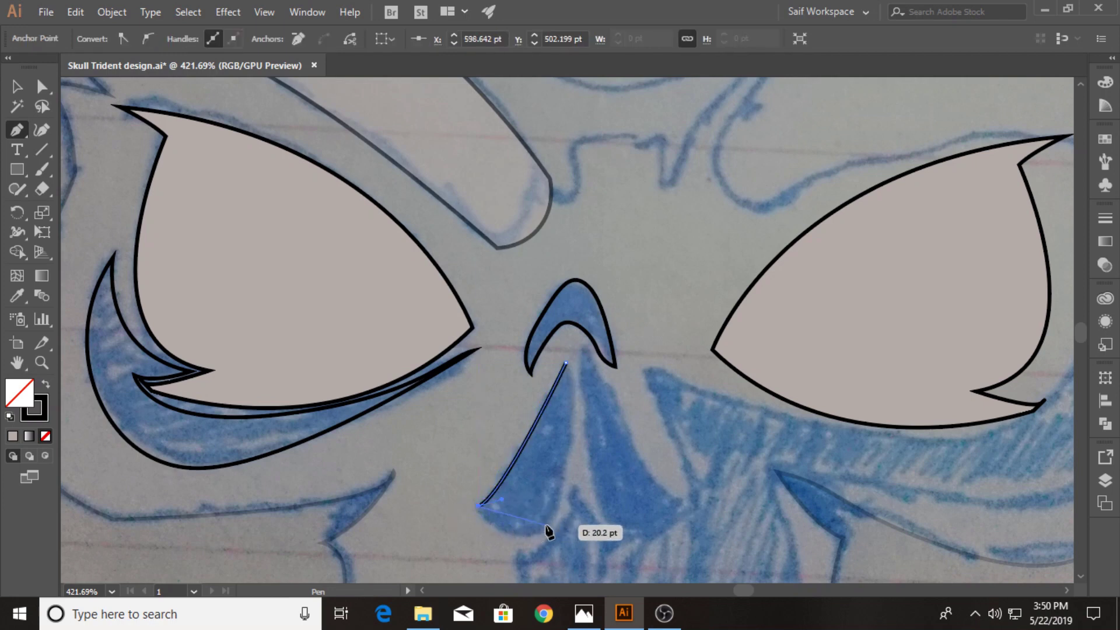
drag(550, 523, 575, 479)
mouse_move(551, 523)
mouse_down()
mouse_move(596, 467)
mouse_move(582, 475)
mouse_up()
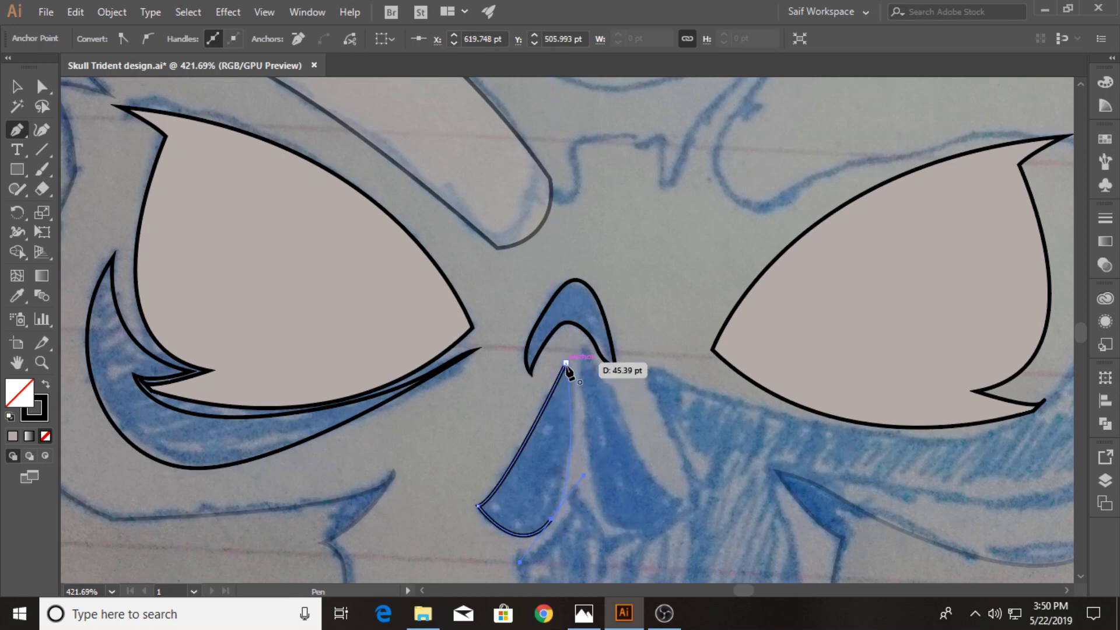
drag(567, 382, 569, 363)
- Draw a closed outline for the right nostril
click(582, 343)
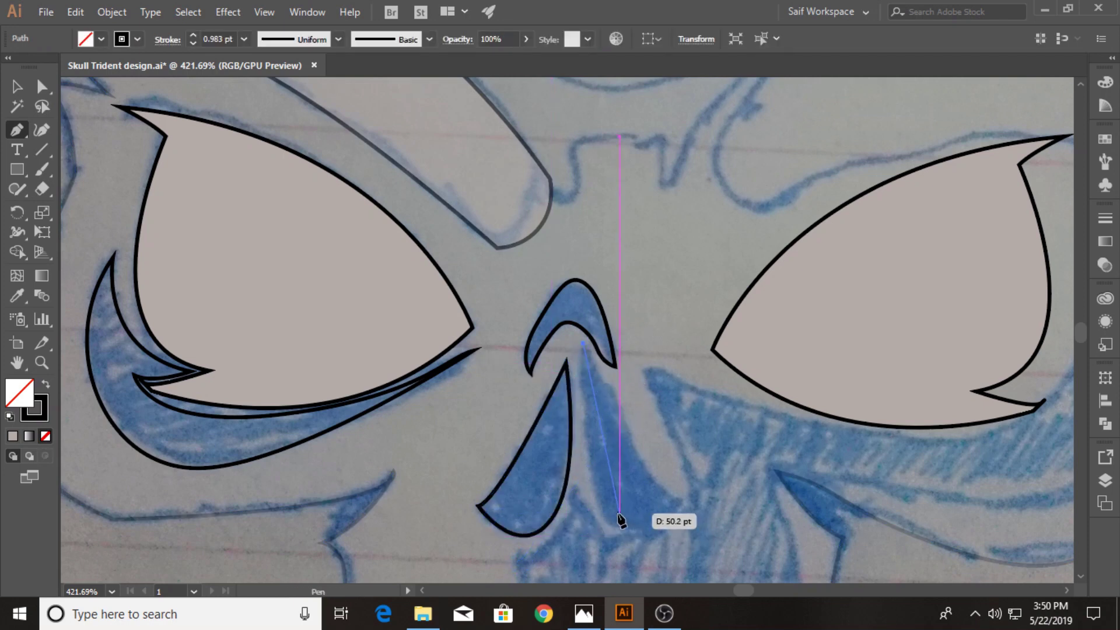
drag(614, 523, 660, 541)
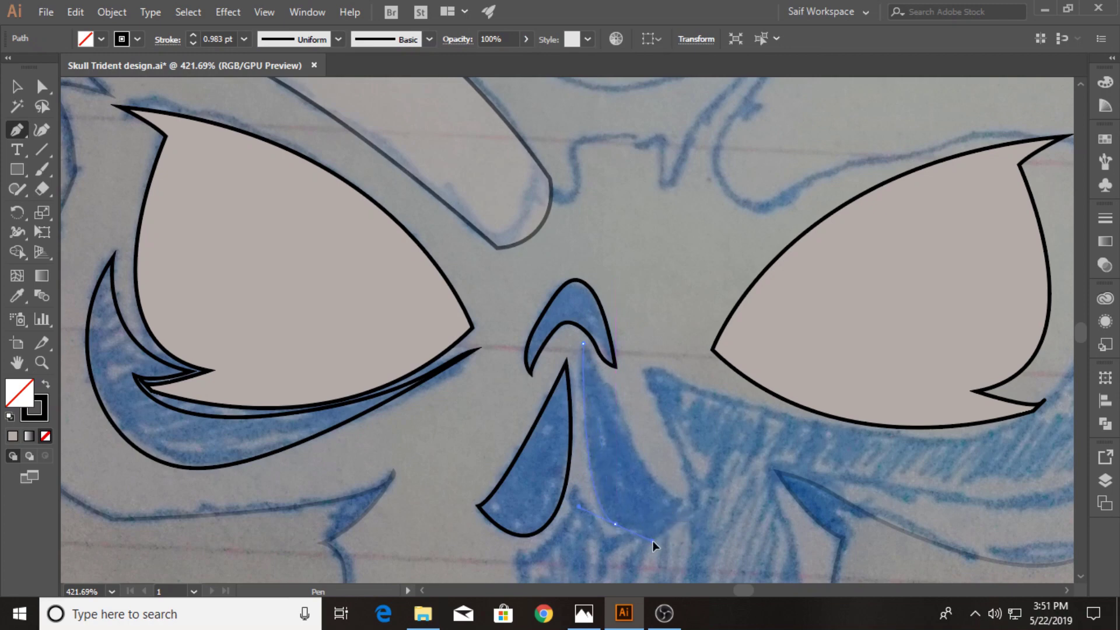
click(681, 501)
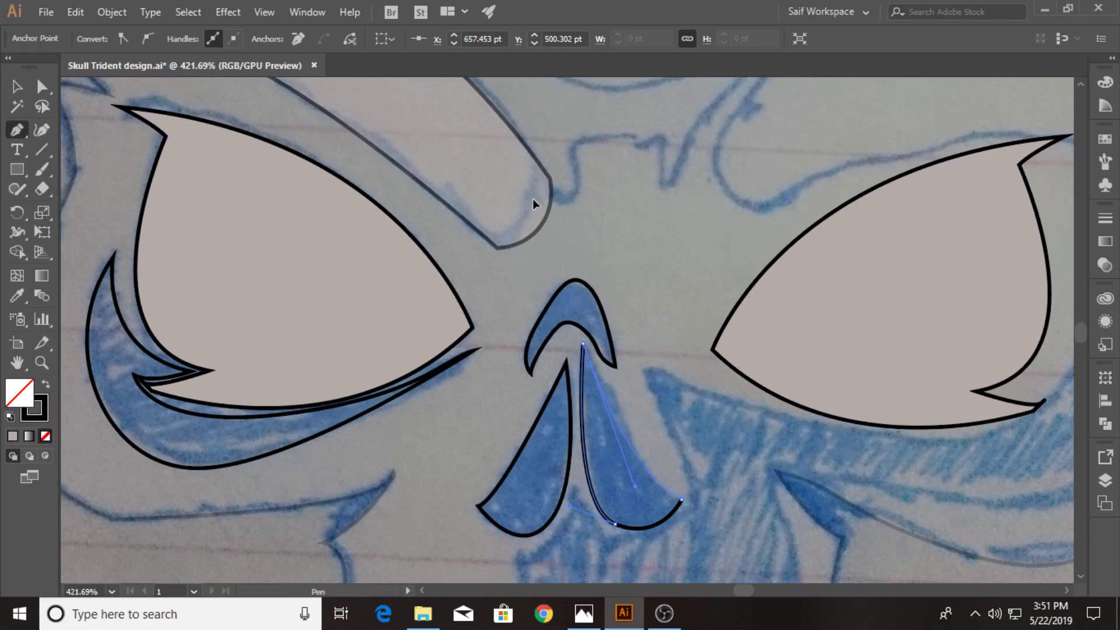
click(583, 343)
scroll(537, 375, down, 2)
scroll(528, 312, down, 3)
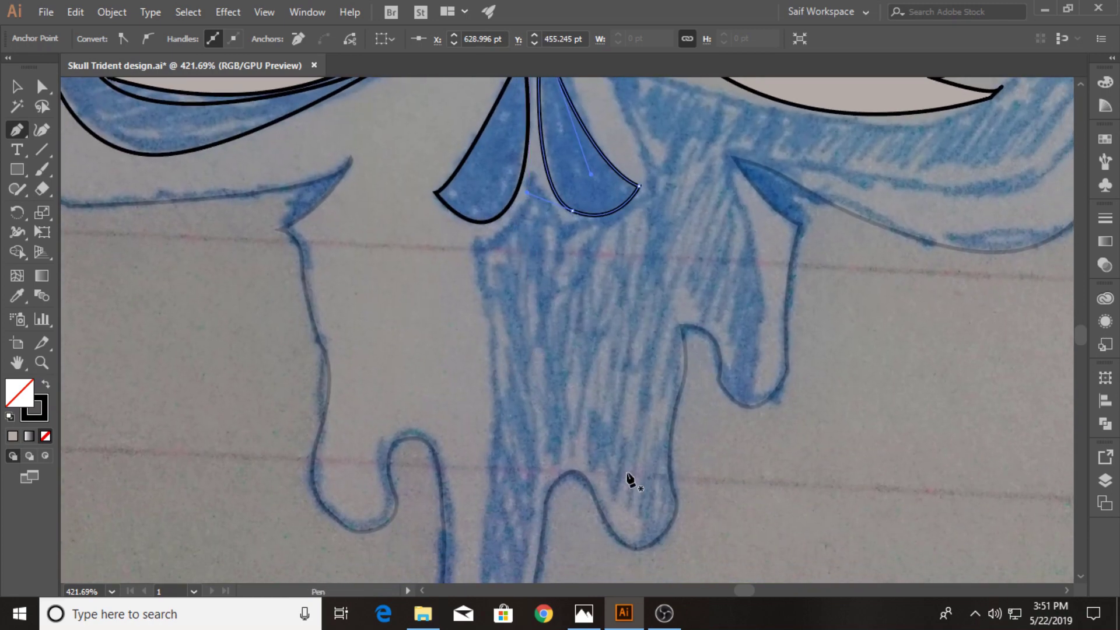
- Start a new path below the nostrils and trace it down the long central drip
click(530, 173)
drag(479, 250, 424, 240)
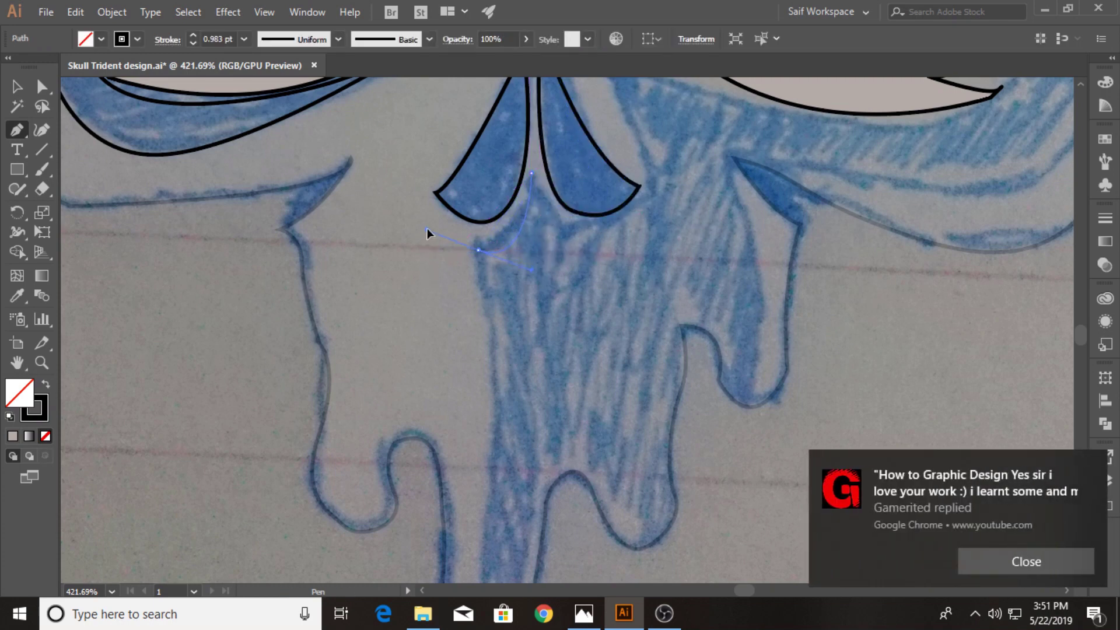
drag(433, 220, 438, 245)
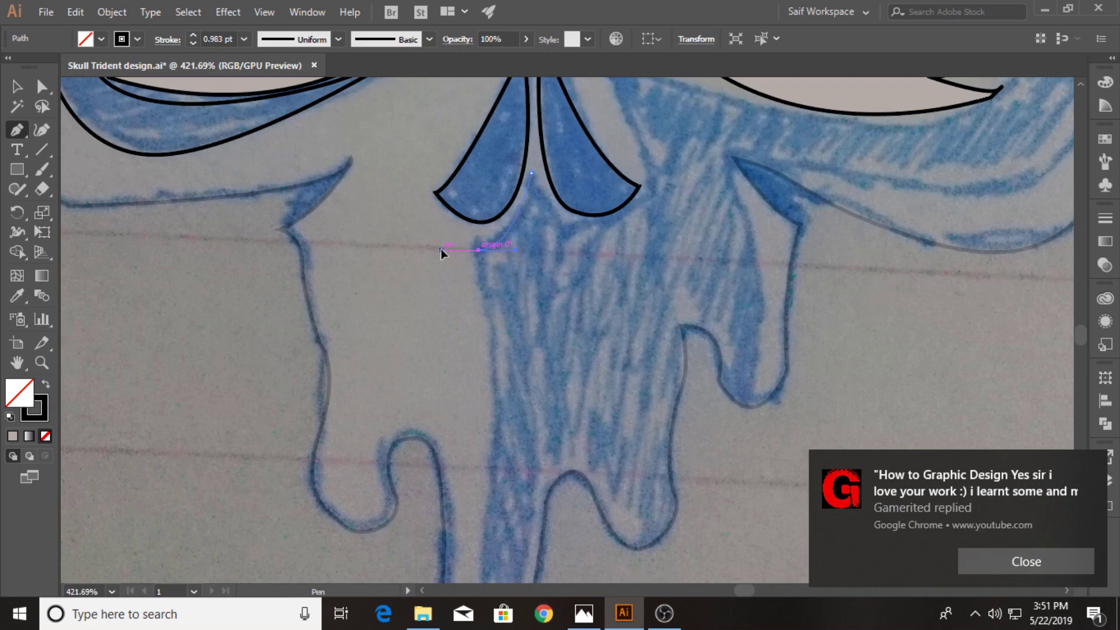
click(471, 236)
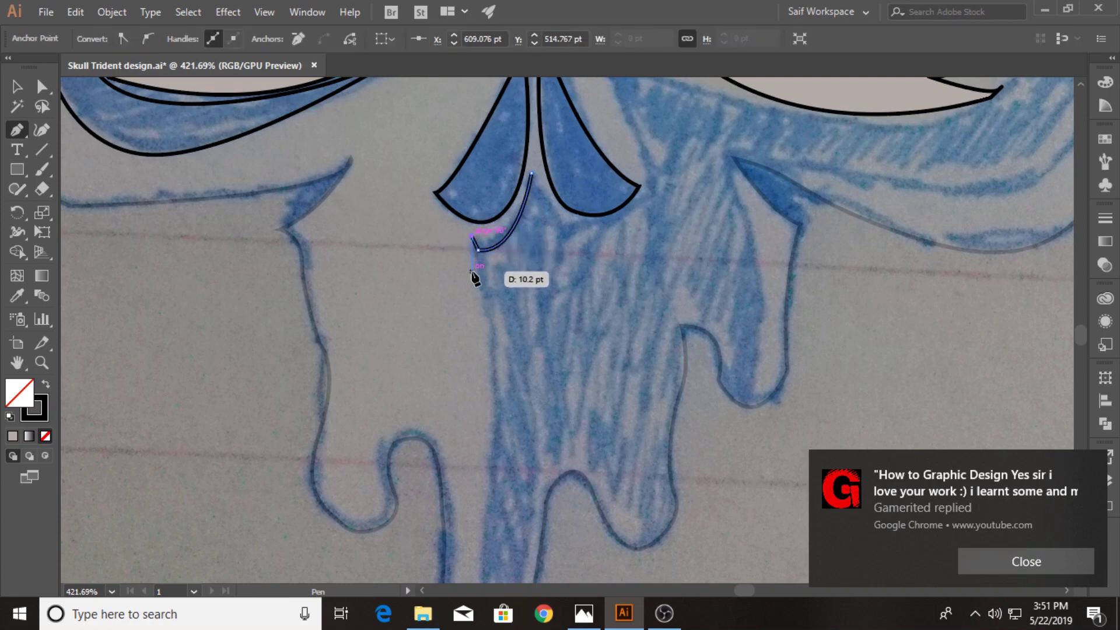
drag(491, 357, 499, 388)
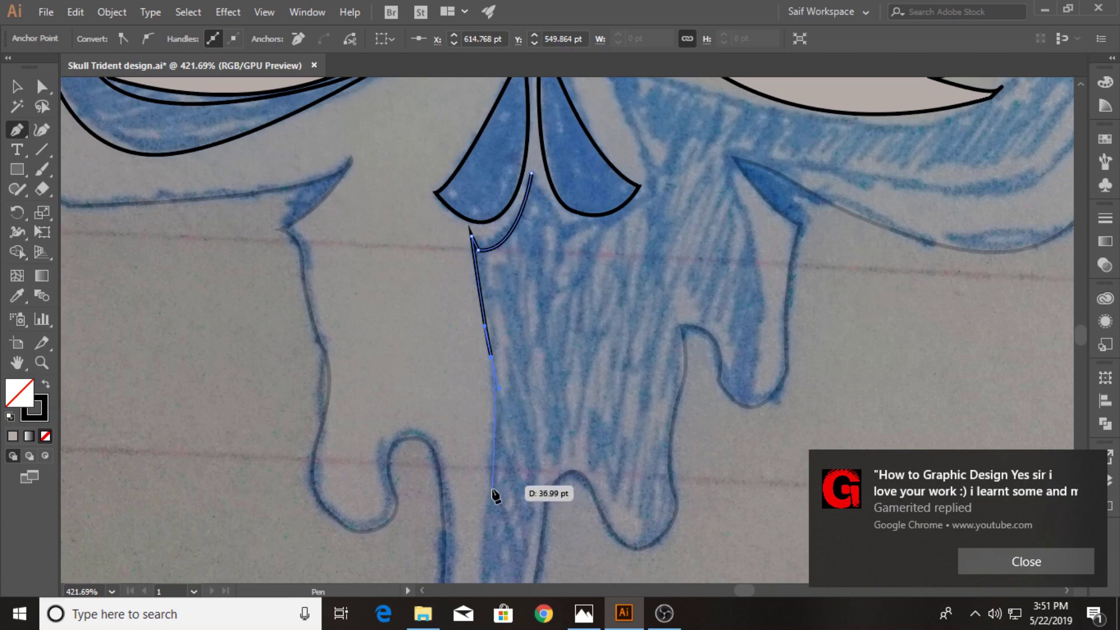
scroll(487, 515, down, 5)
mouse_move(469, 451)
mouse_down()
mouse_move(464, 493)
mouse_move(439, 356)
mouse_up()
drag(468, 431, 495, 439)
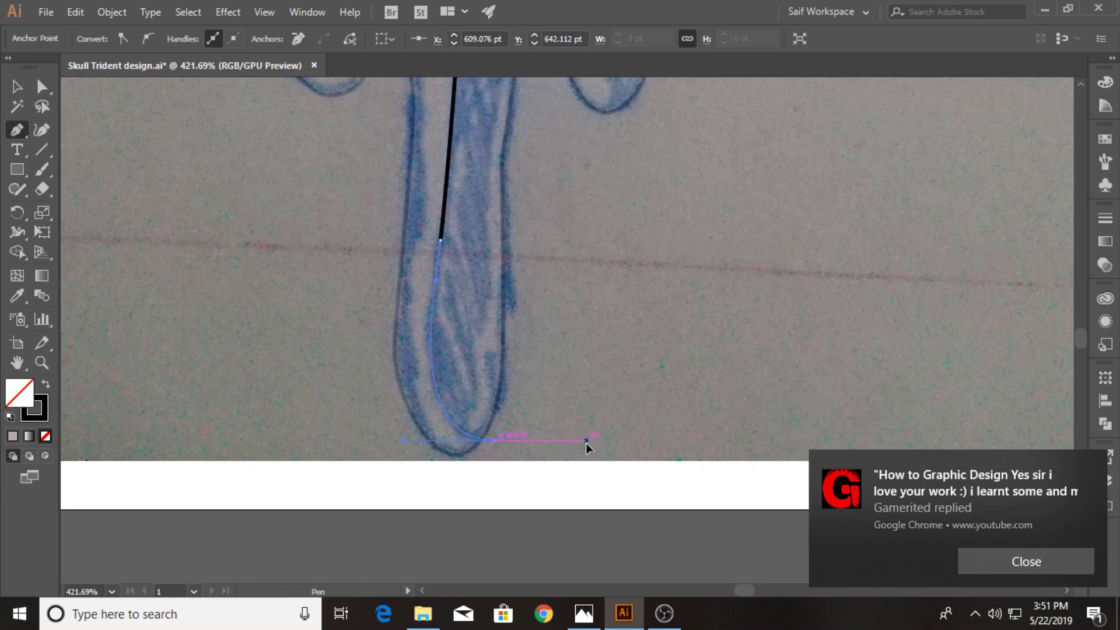
- Redo the drip's bottom tip as a corner point and curve the path up around the neighbouring drip
key(ctrl+z)
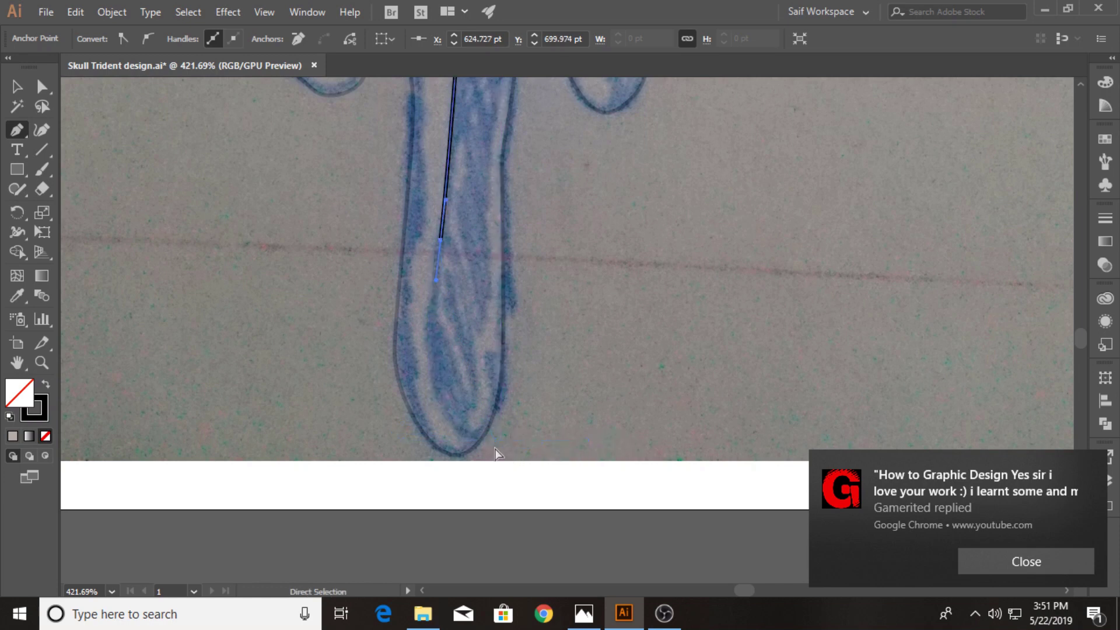
drag(479, 440, 555, 438)
click(479, 439)
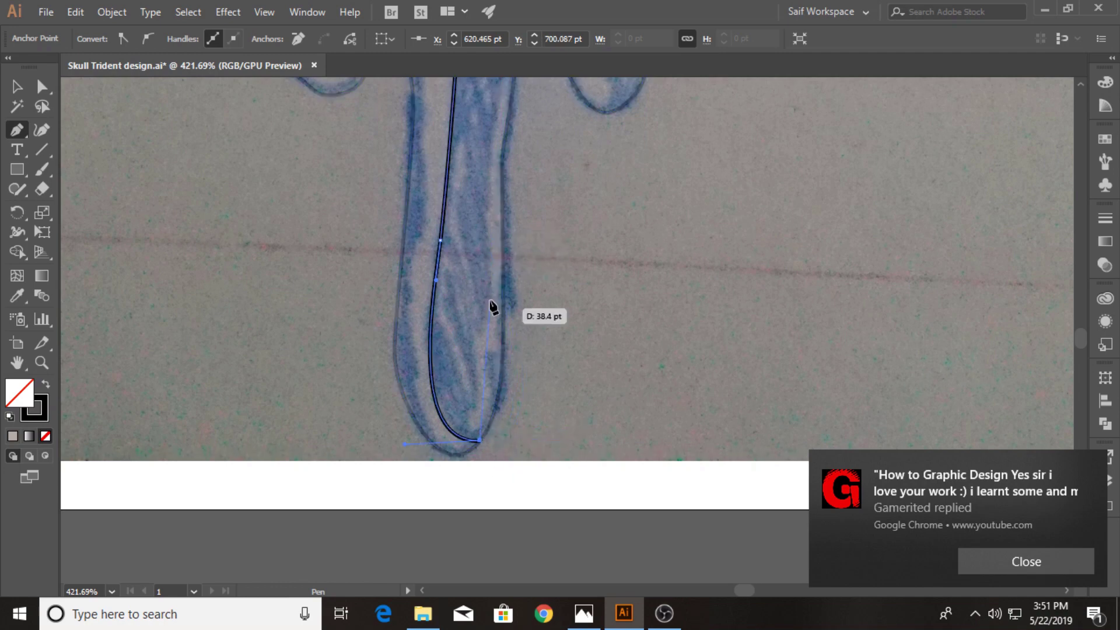
drag(485, 219, 472, 124)
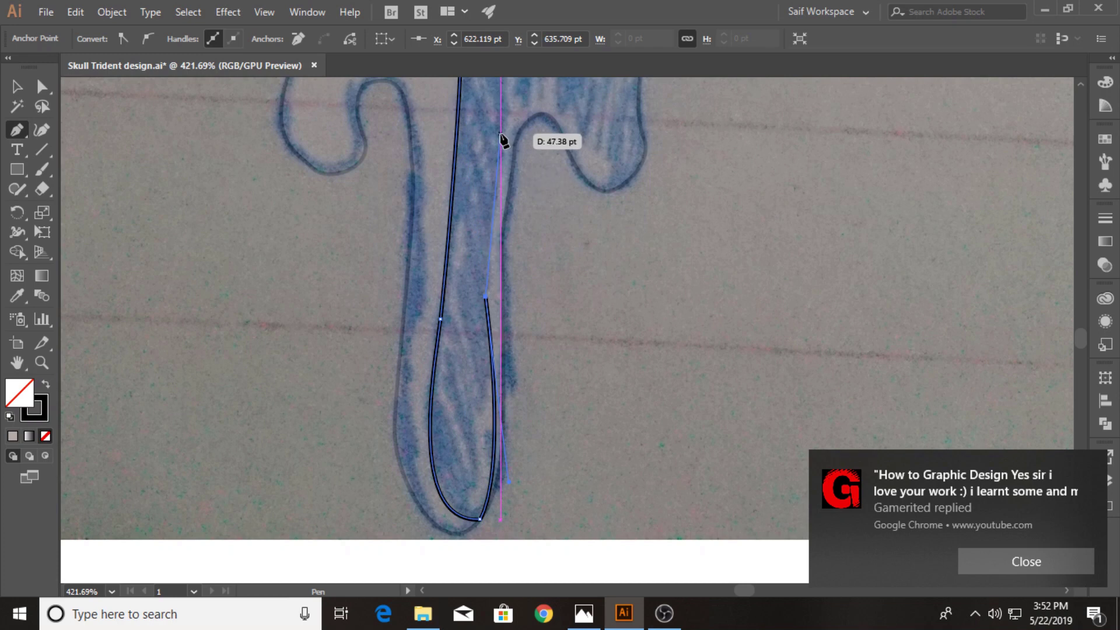
mouse_move(502, 138)
mouse_down()
mouse_move(476, 286)
mouse_move(531, 250)
mouse_up()
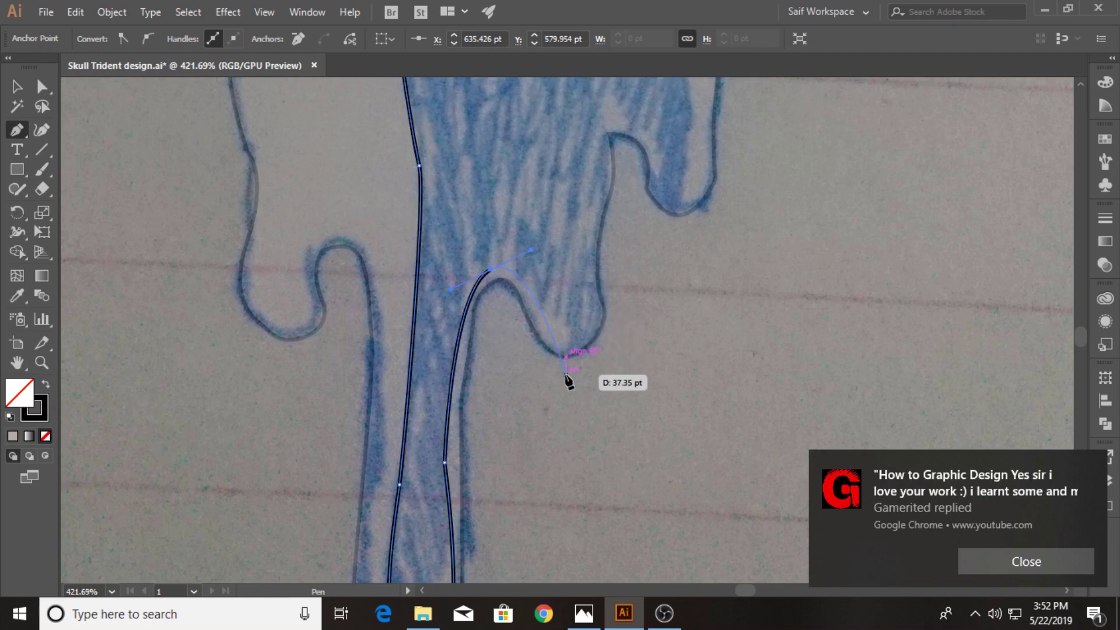
drag(564, 373, 599, 408)
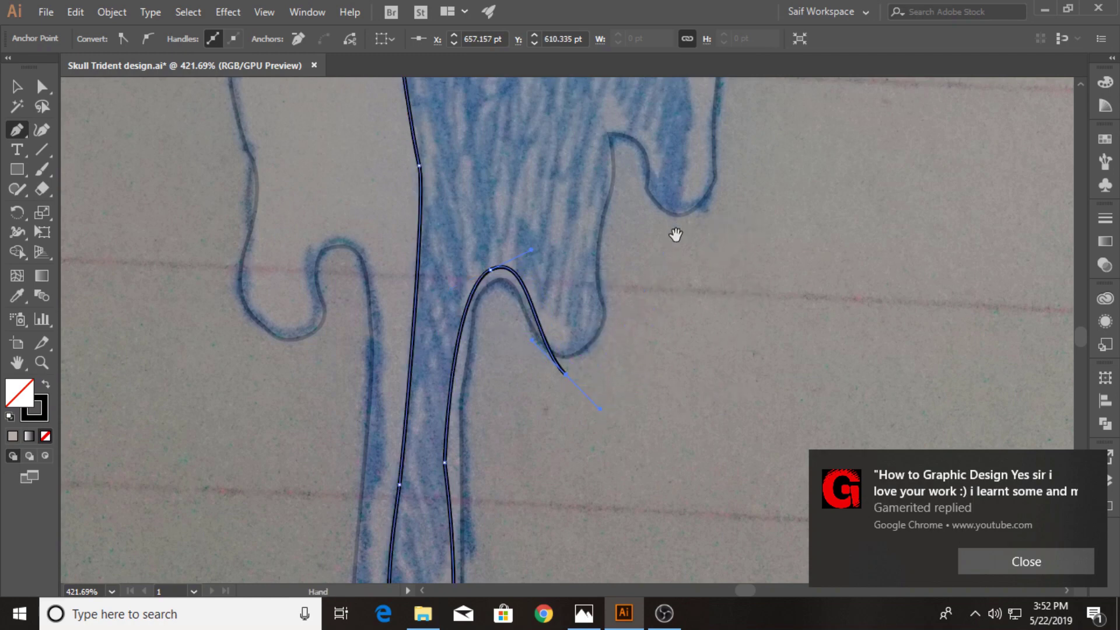
mouse_move(675, 235)
mouse_down()
mouse_move(627, 370)
mouse_move(636, 290)
mouse_up()
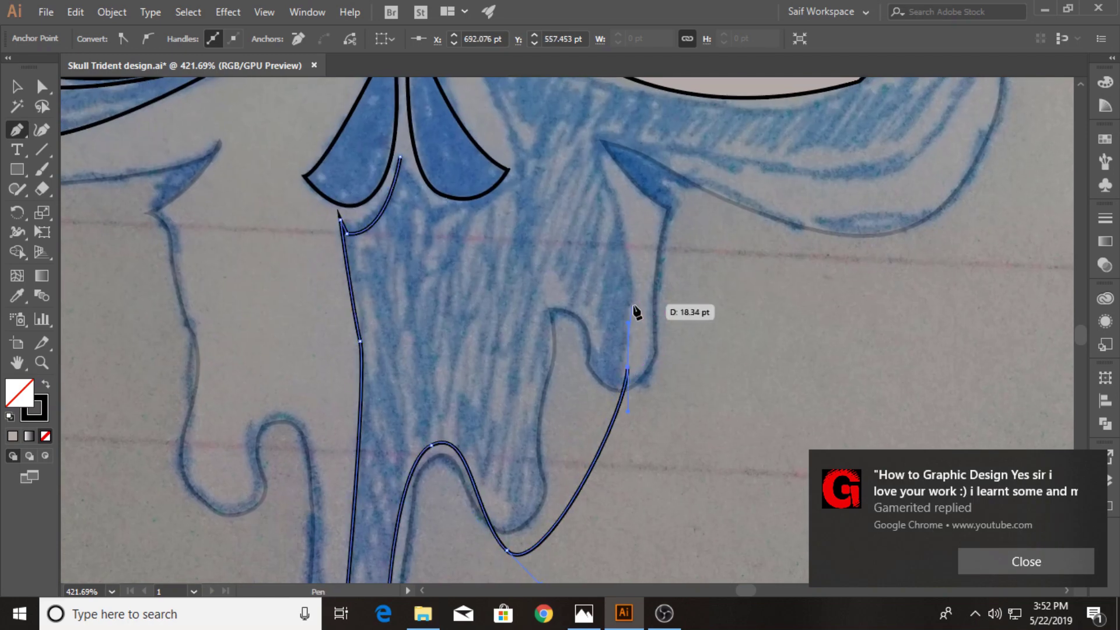
- Trace the corner beneath the right eye and the cheek spike's tip and edge
drag(600, 175, 565, 307)
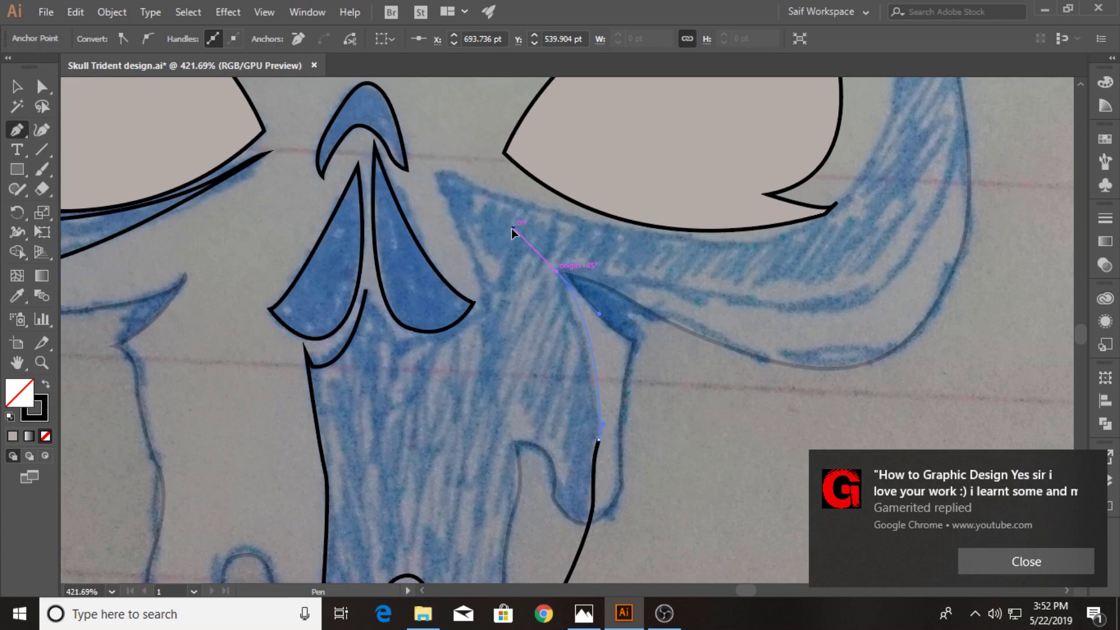
drag(512, 229, 513, 227)
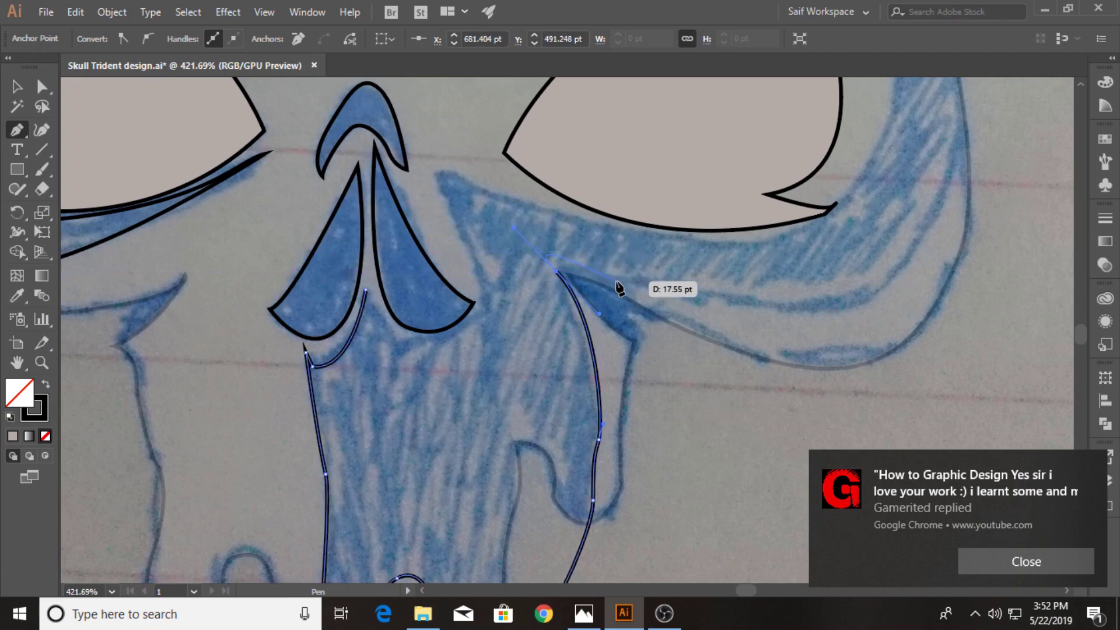
click(708, 308)
click(670, 284)
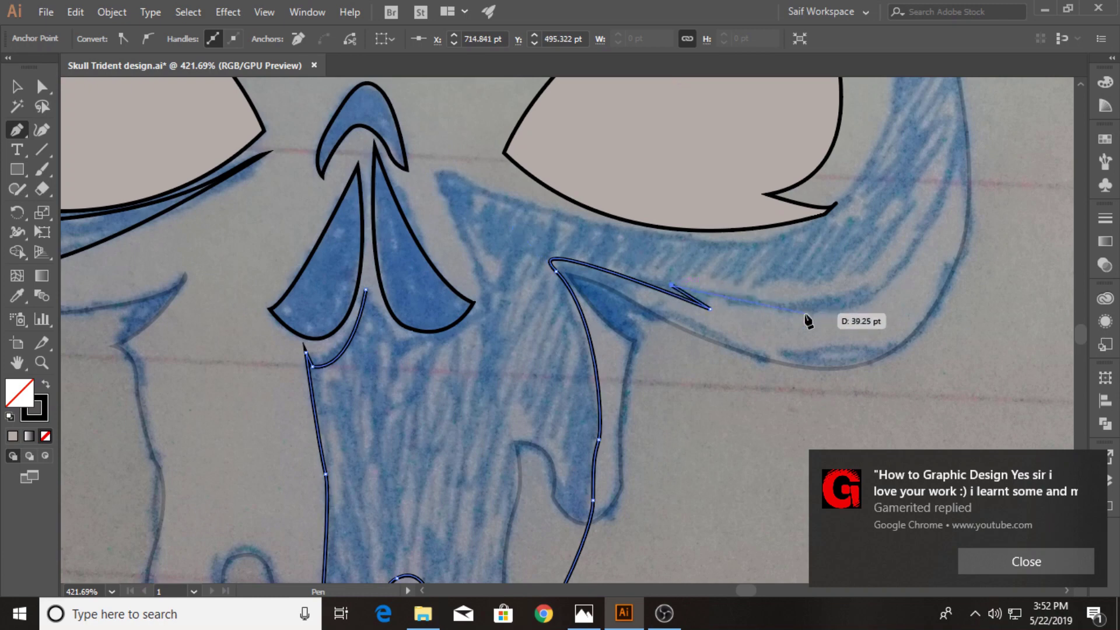
drag(880, 289, 944, 237)
- Curve the outline from the cheek up along the skull's right side
scroll(940, 232, up, 3)
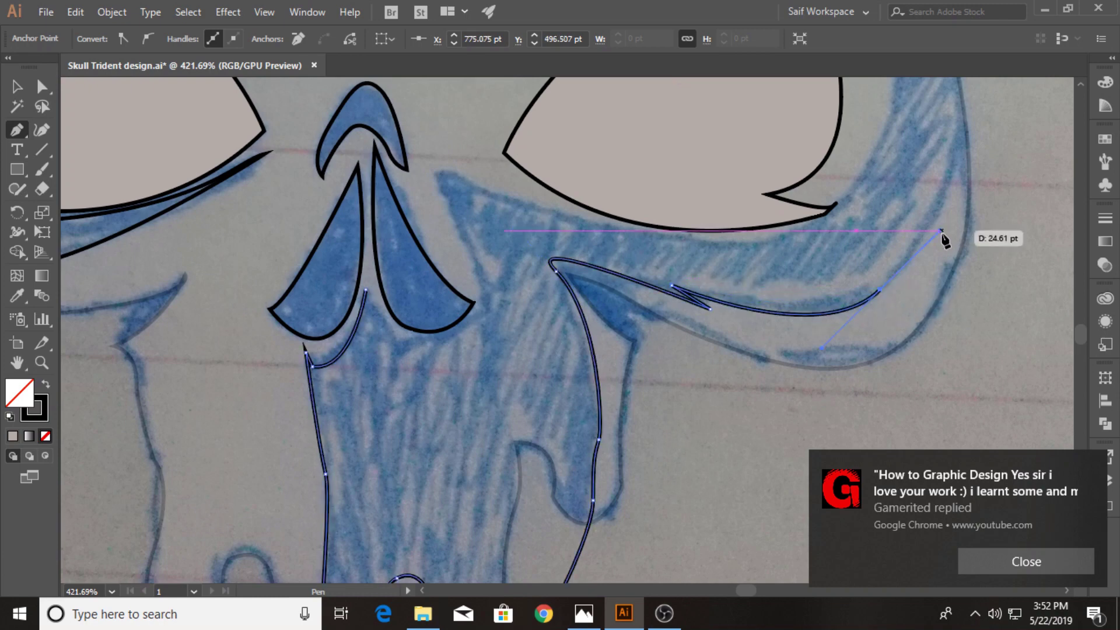
scroll(879, 294, right, 3)
drag(849, 225, 834, 266)
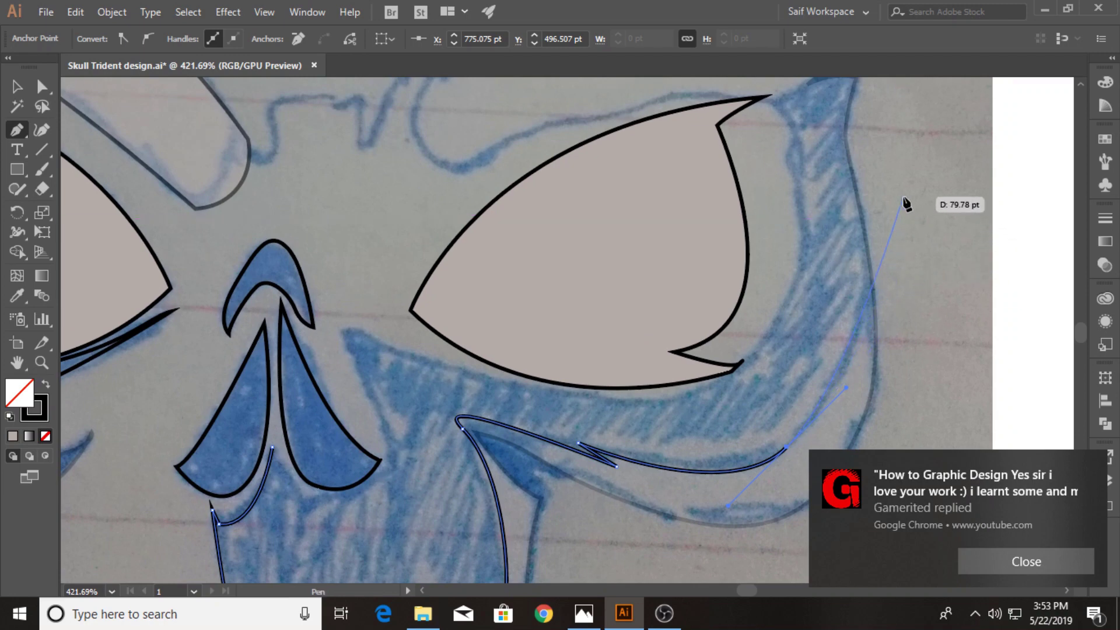
scroll(828, 198, up, 3)
scroll(828, 198, right, 3)
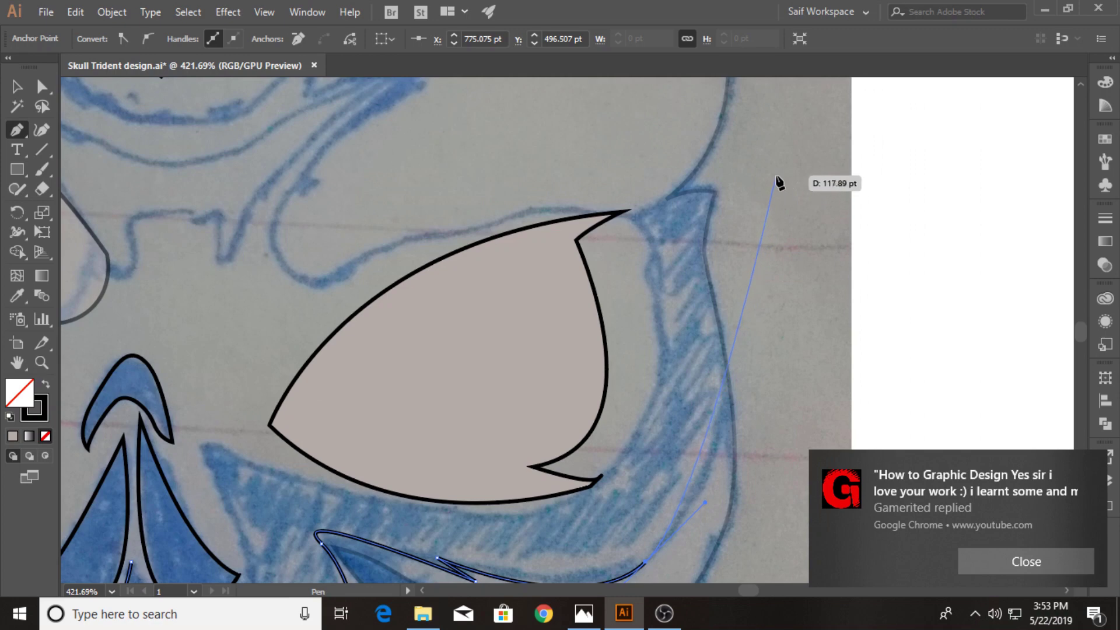
drag(780, 195, 805, 156)
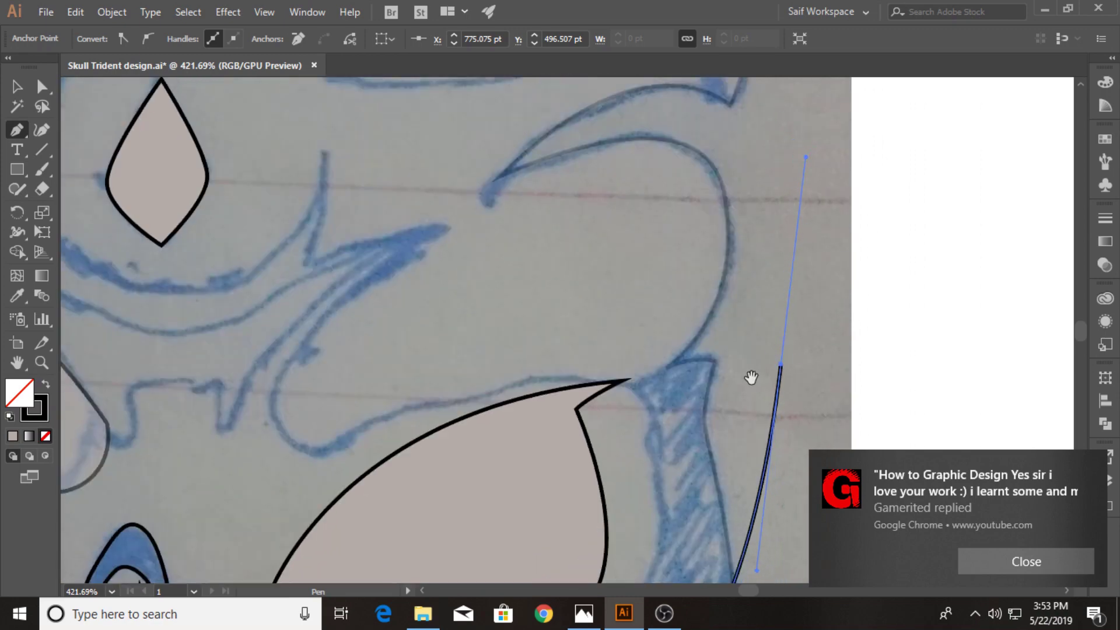
scroll(729, 321, down, 2)
scroll(709, 258, right, 1)
scroll(723, 221, down, 1)
drag(732, 175, 686, 168)
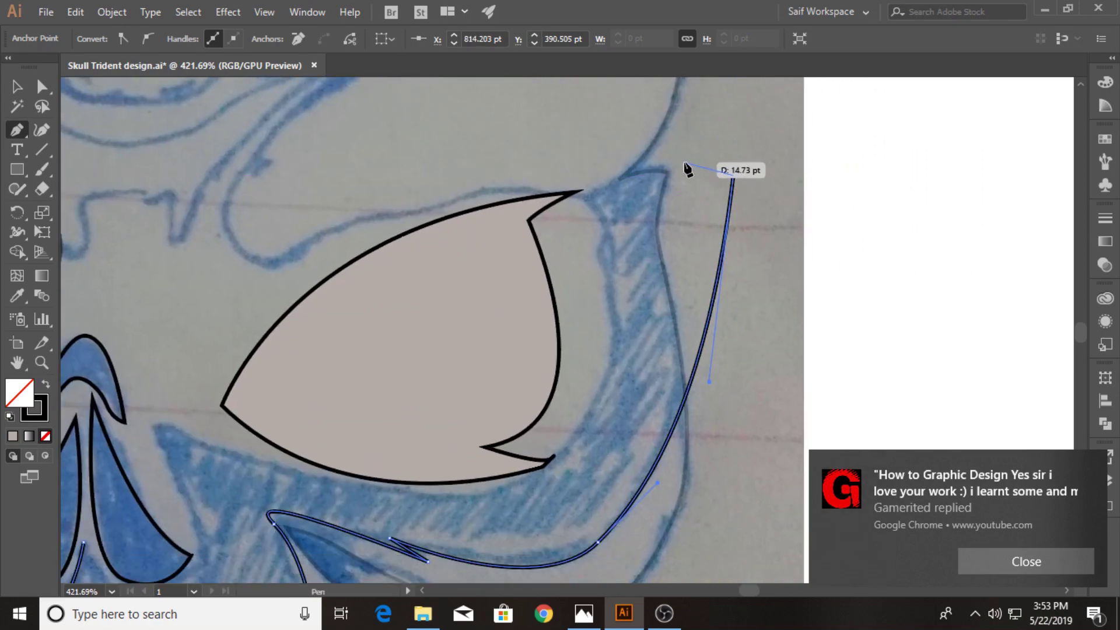
scroll(665, 187, up, 1)
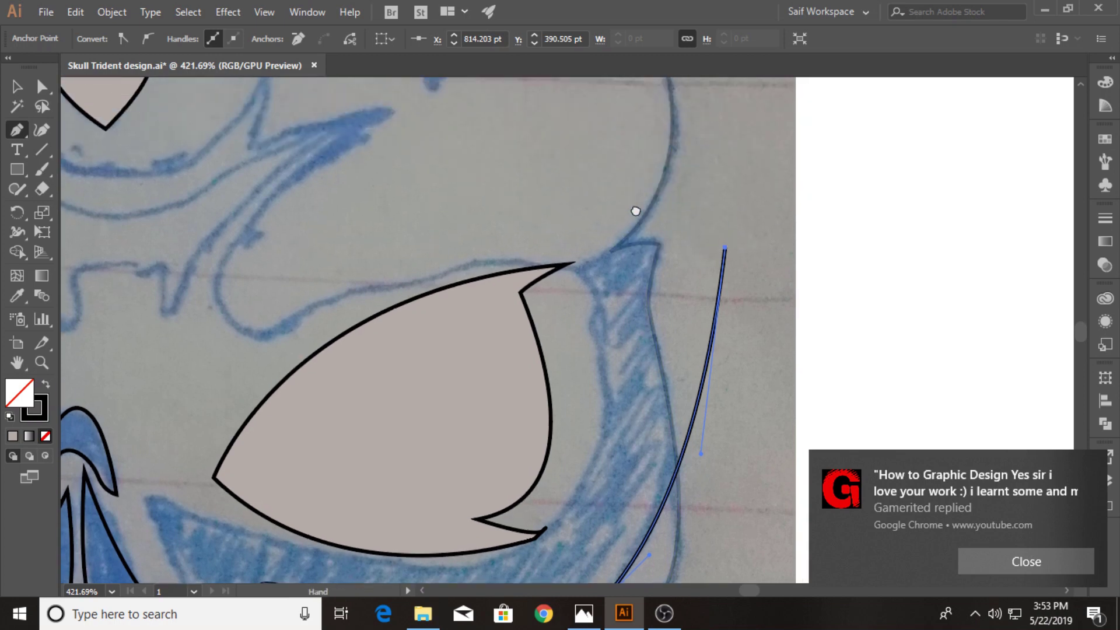
mouse_move(686, 167)
mouse_down()
mouse_move(578, 280)
mouse_move(569, 274)
mouse_move(598, 312)
mouse_move(610, 264)
mouse_up()
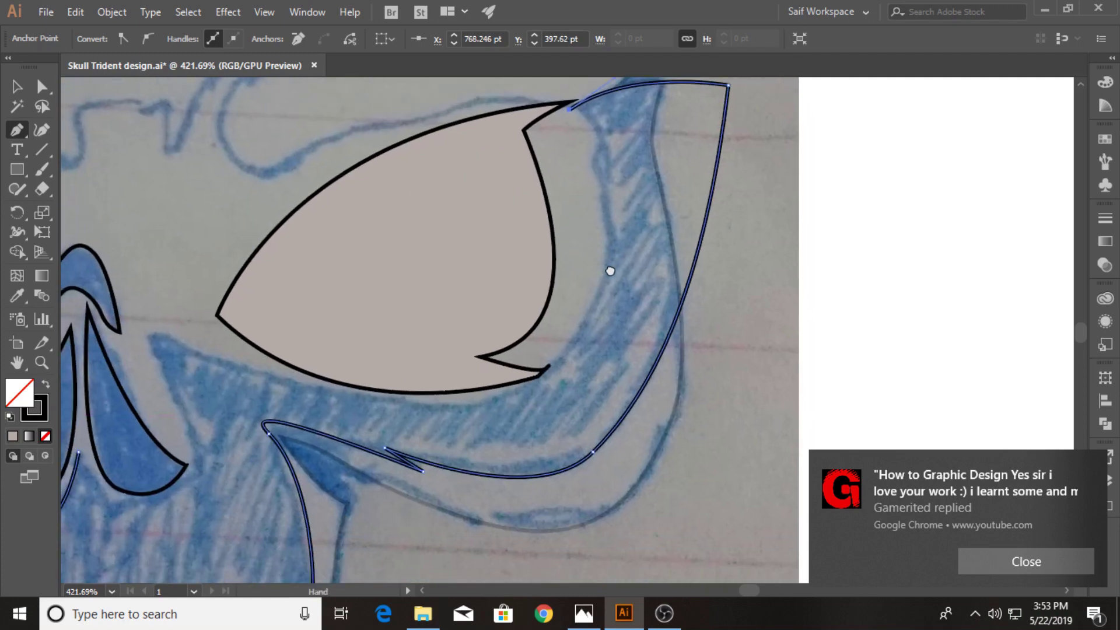
scroll(606, 350, down, 3)
- Run the outline down beside the right eye, along its lower edge, and around under the nose
click(608, 257)
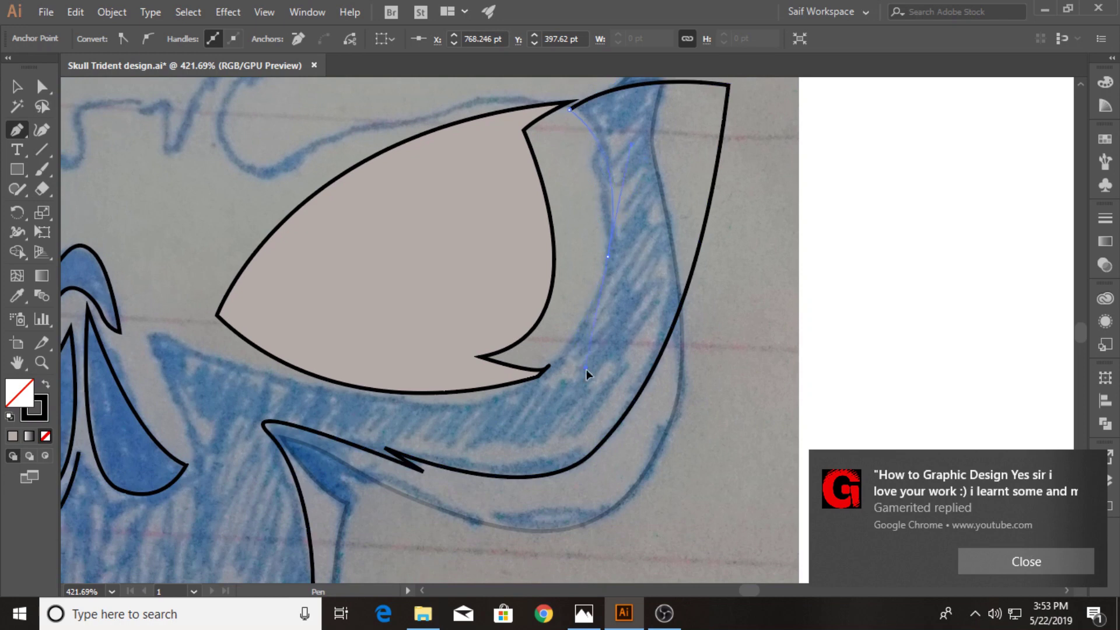
drag(595, 411, 595, 411)
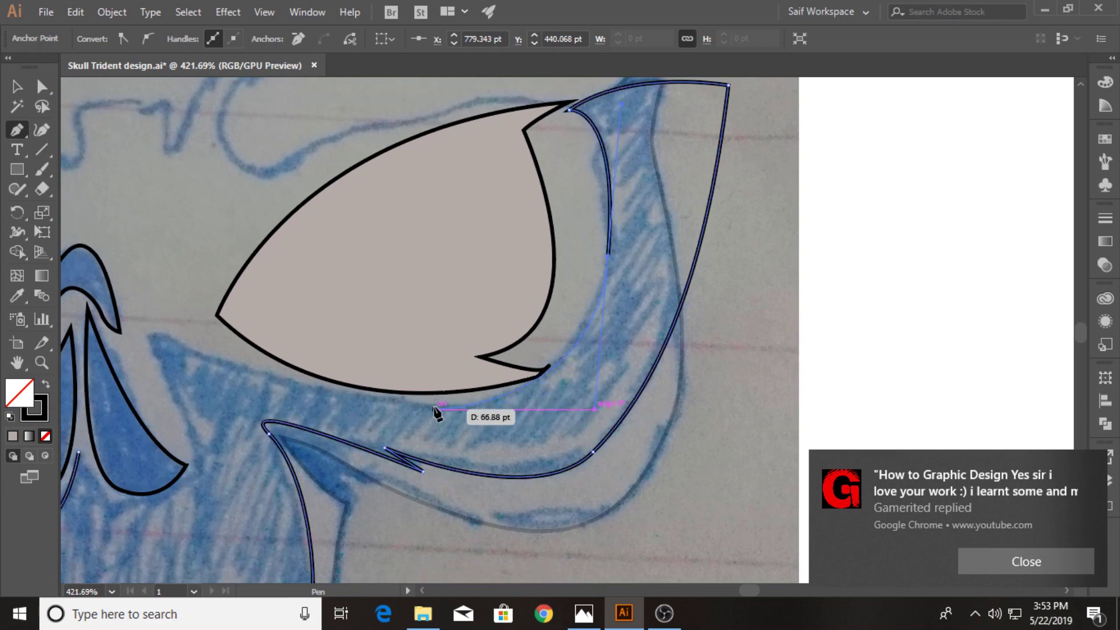
mouse_move(453, 402)
mouse_down()
mouse_move(421, 408)
mouse_move(467, 406)
mouse_up()
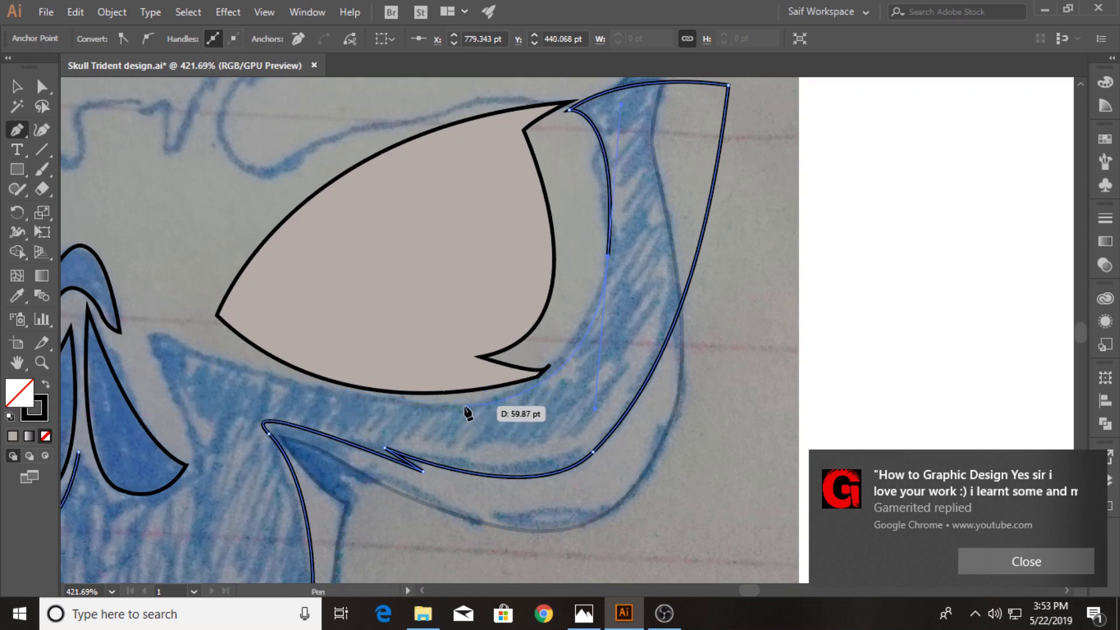
click(155, 349)
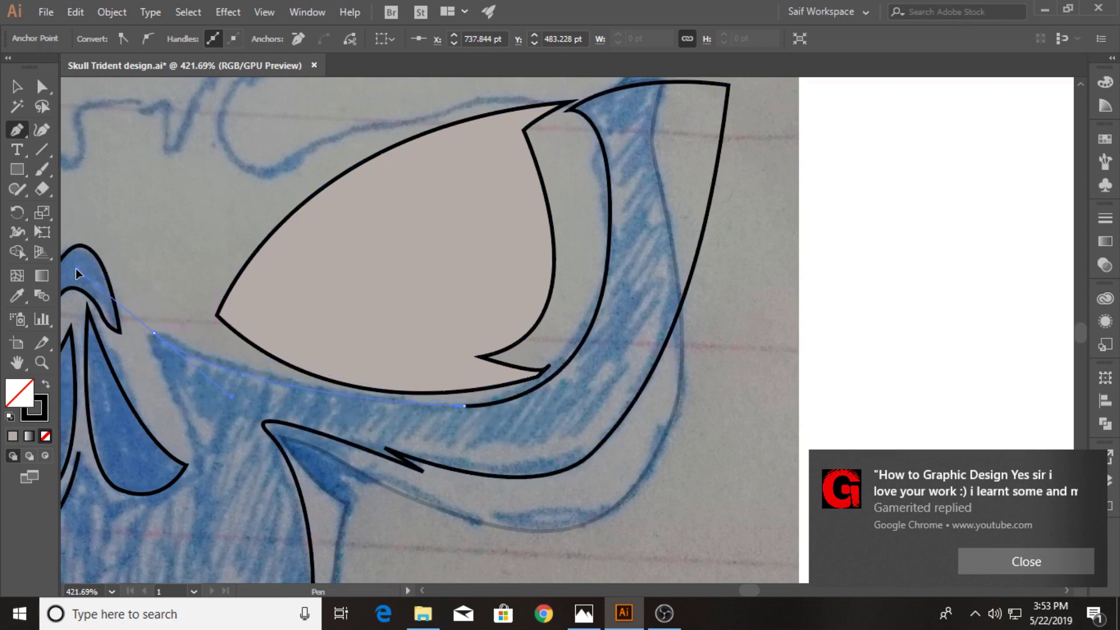
drag(76, 269, 97, 257)
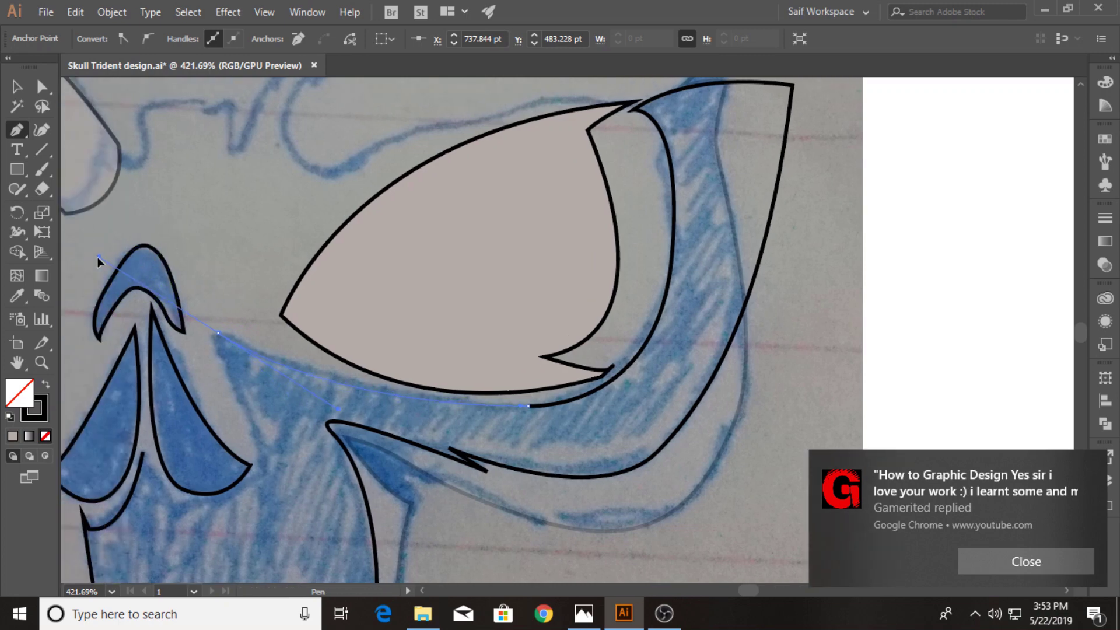
drag(181, 330, 304, 332)
mouse_move(291, 343)
mouse_down()
mouse_move(268, 364)
mouse_move(195, 356)
mouse_up()
drag(175, 306, 220, 316)
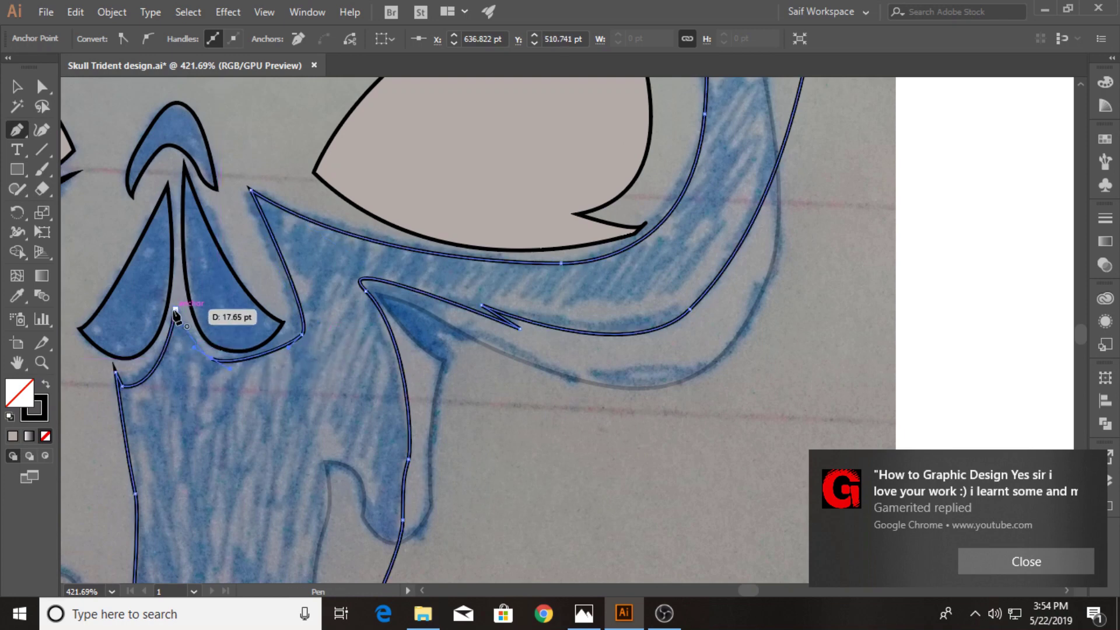
key(z)
alt+click(346, 282)
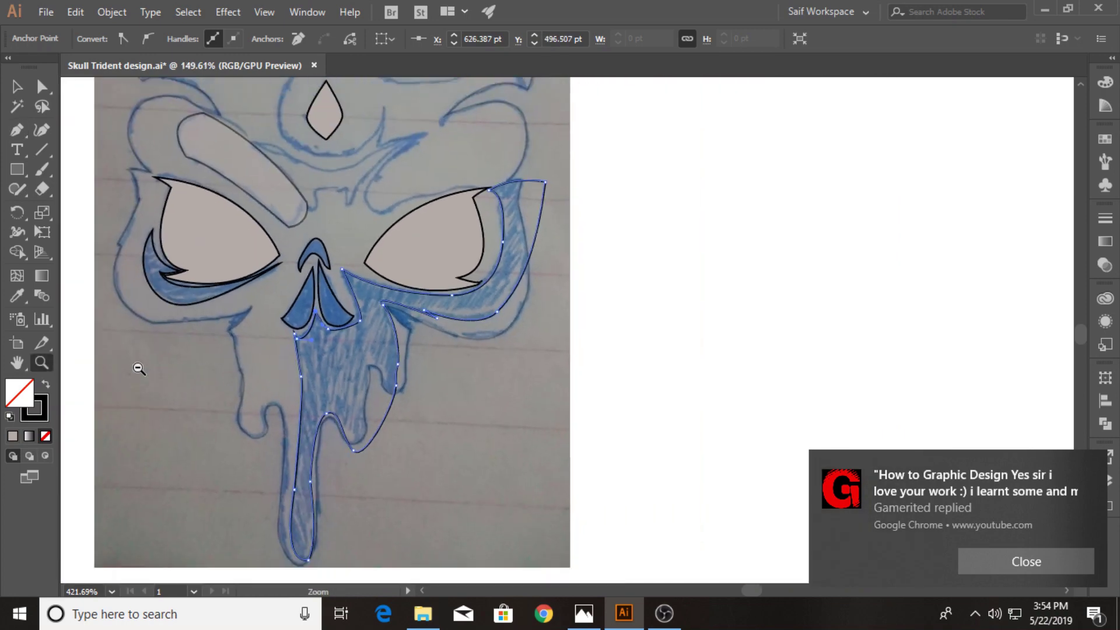
alt+click(345, 282)
alt+click(293, 181)
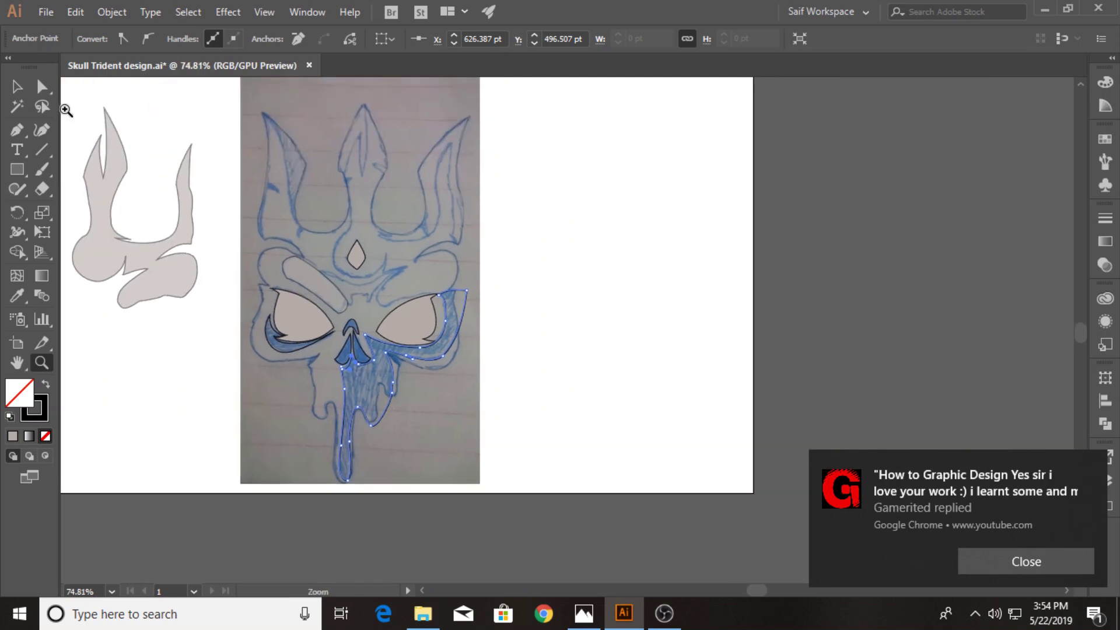
key(v)
shift+click(459, 315)
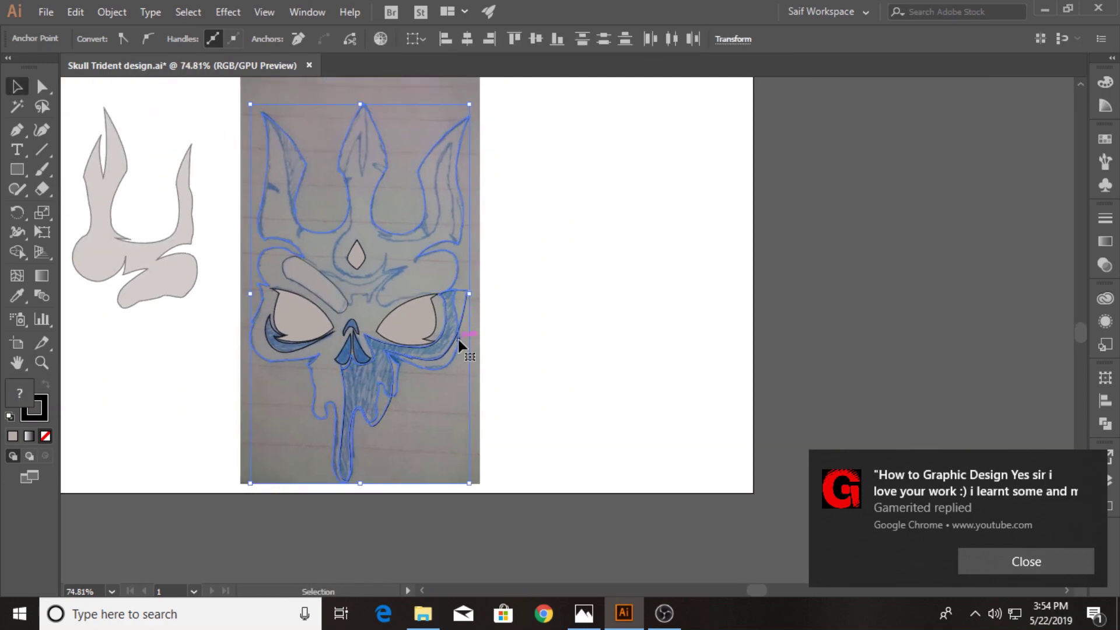
drag(458, 340, 785, 340)
key(Delete)
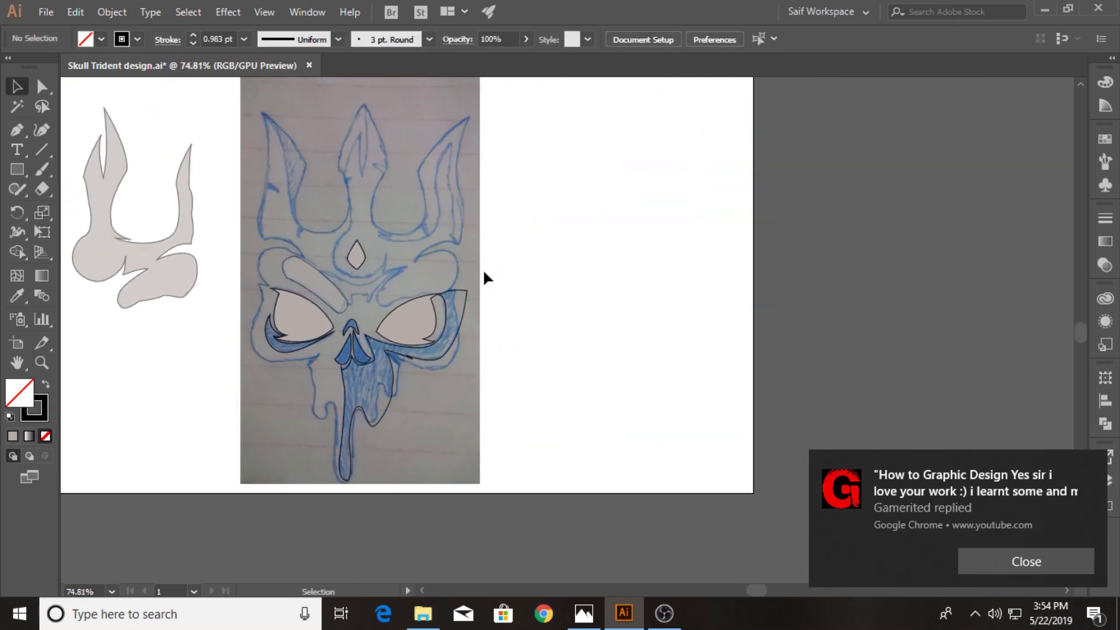
click(449, 315)
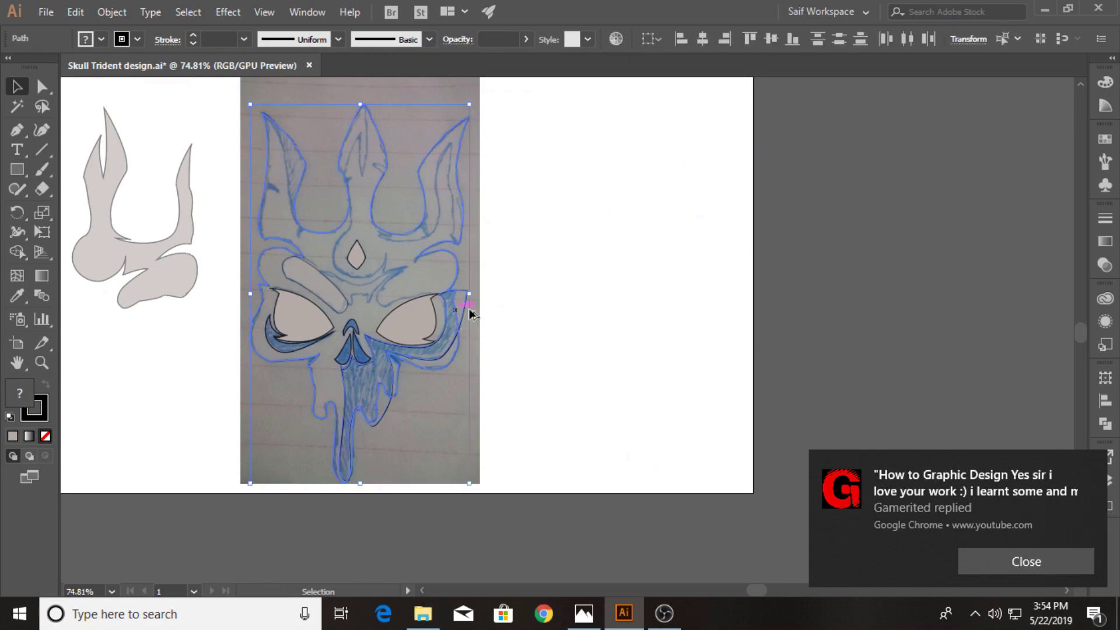
drag(469, 314, 749, 302)
click(17, 251)
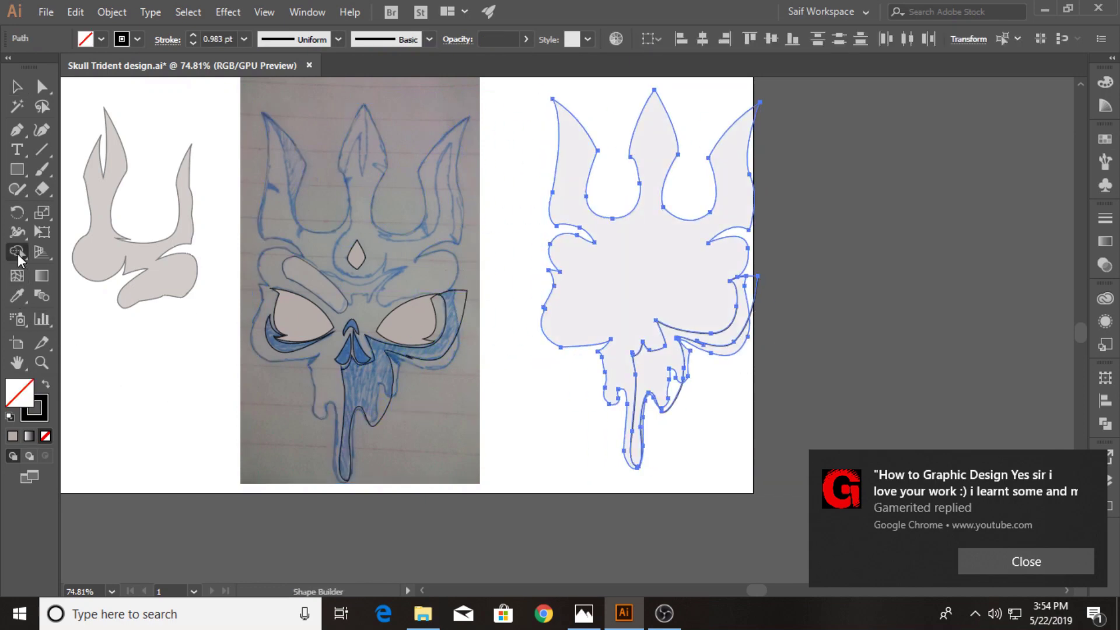
alt+click(655, 243)
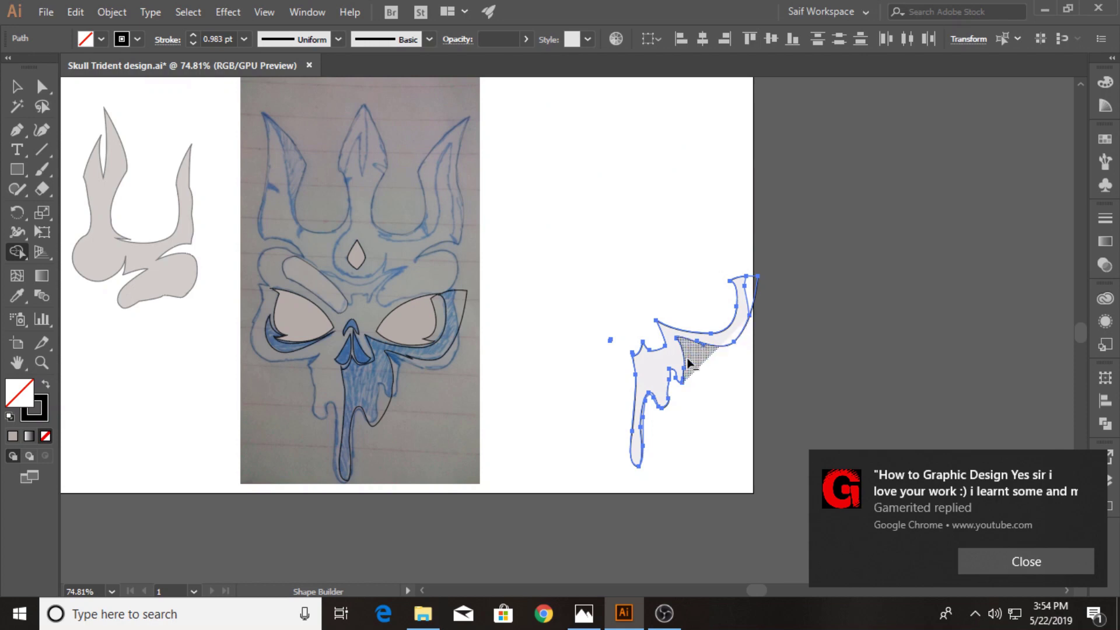
alt+click(717, 355)
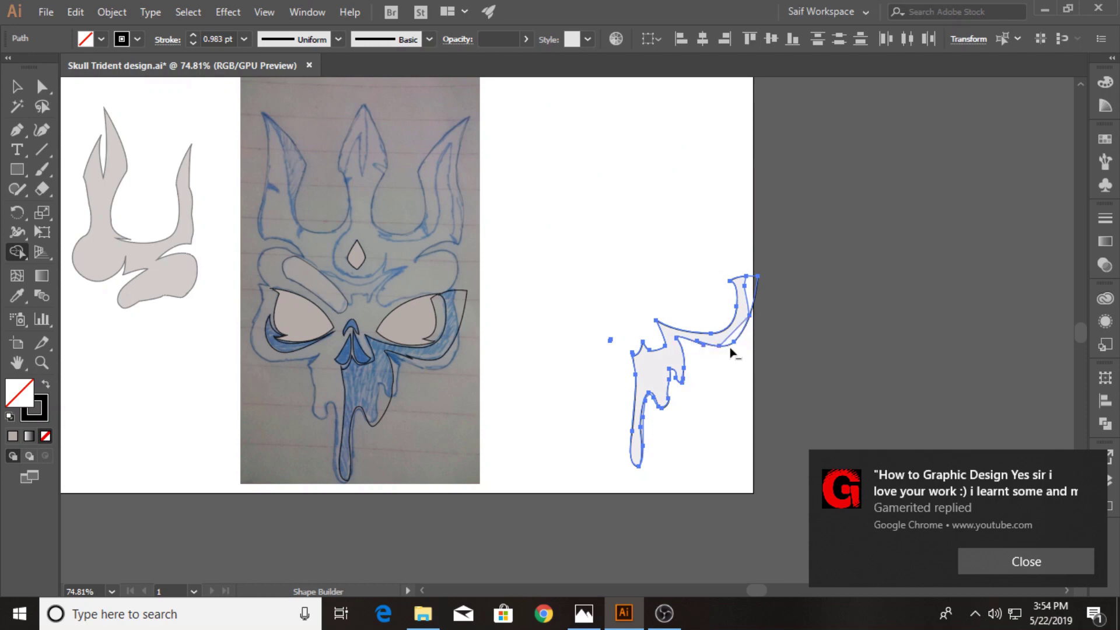
alt+click(754, 291)
key(ctrl+z)
key(ctrl+z)
key(ctrl+z)
key(ctrl+z)
key(ctrl+z)
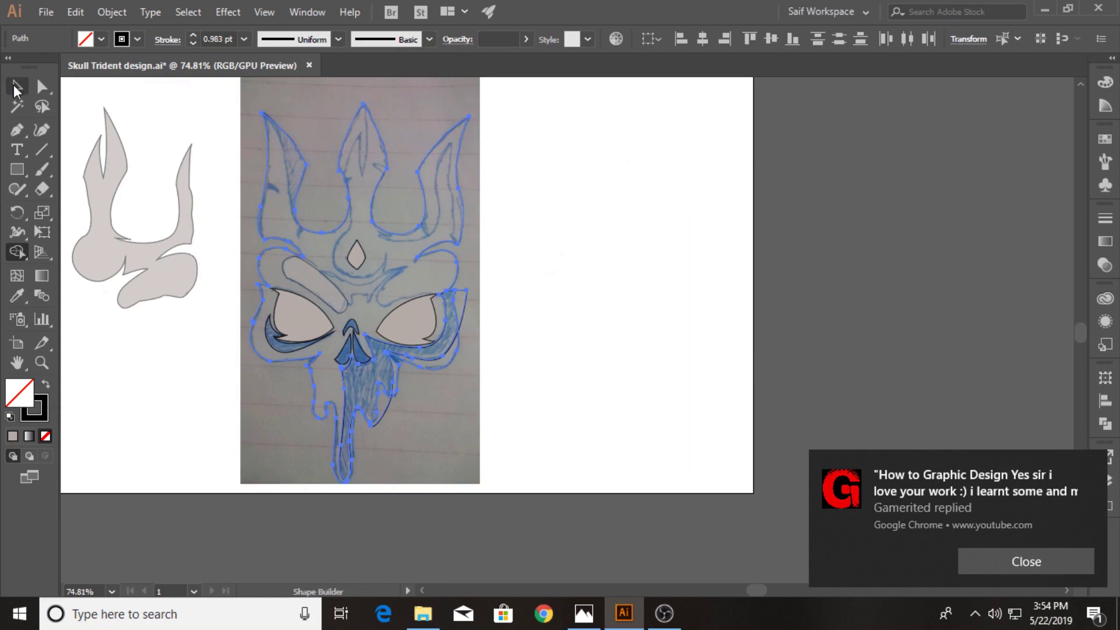
- Alt-drag a copy of the traced skull and trident paths to the right of the photo
click(15, 88)
click(519, 251)
click(456, 232)
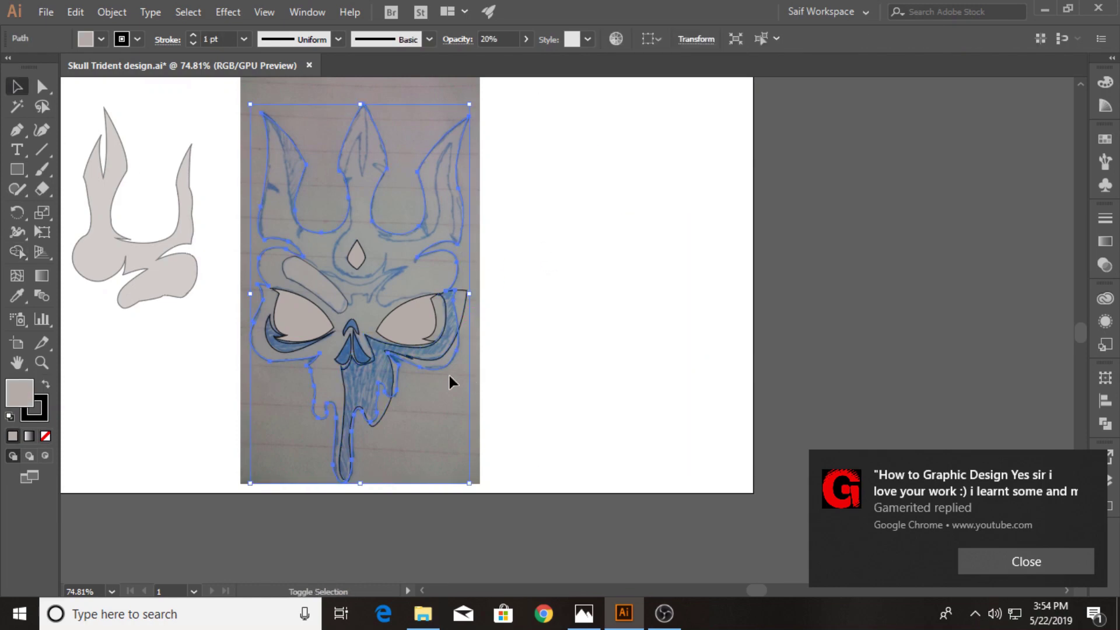
drag(437, 359, 717, 357)
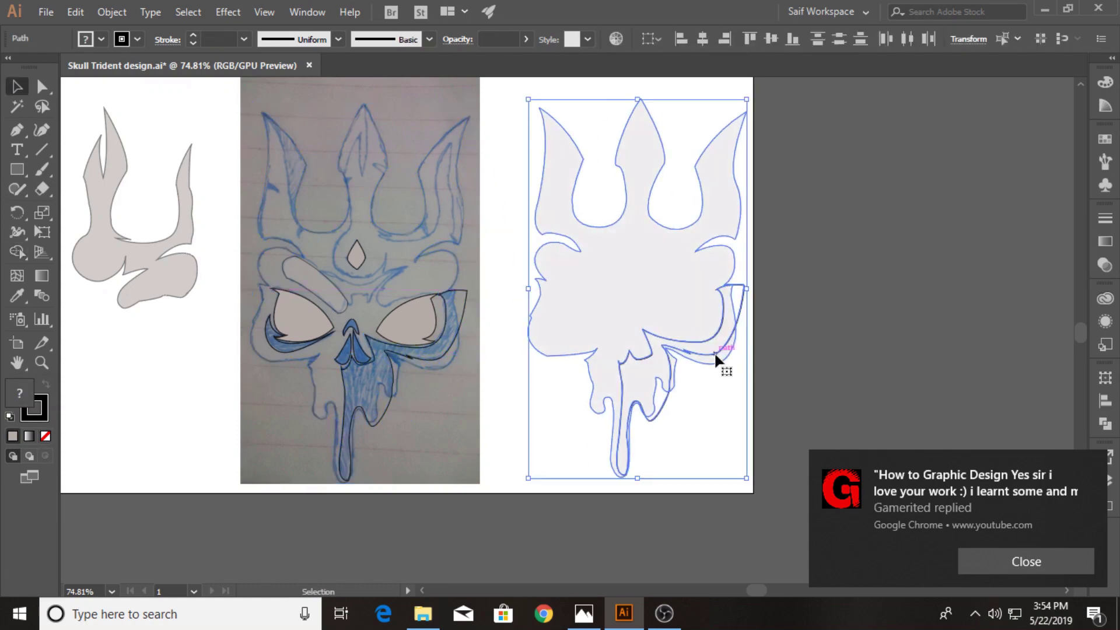
- With Shape Builder, merge two slivers into the copied outline and delete the main trident region
click(786, 300)
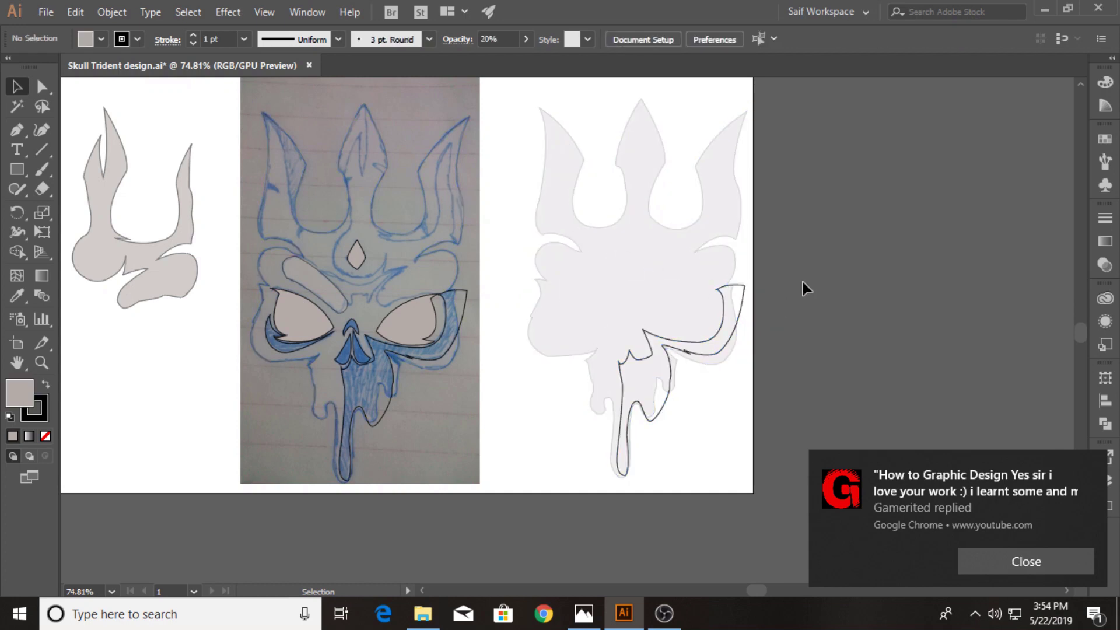
drag(790, 256, 683, 385)
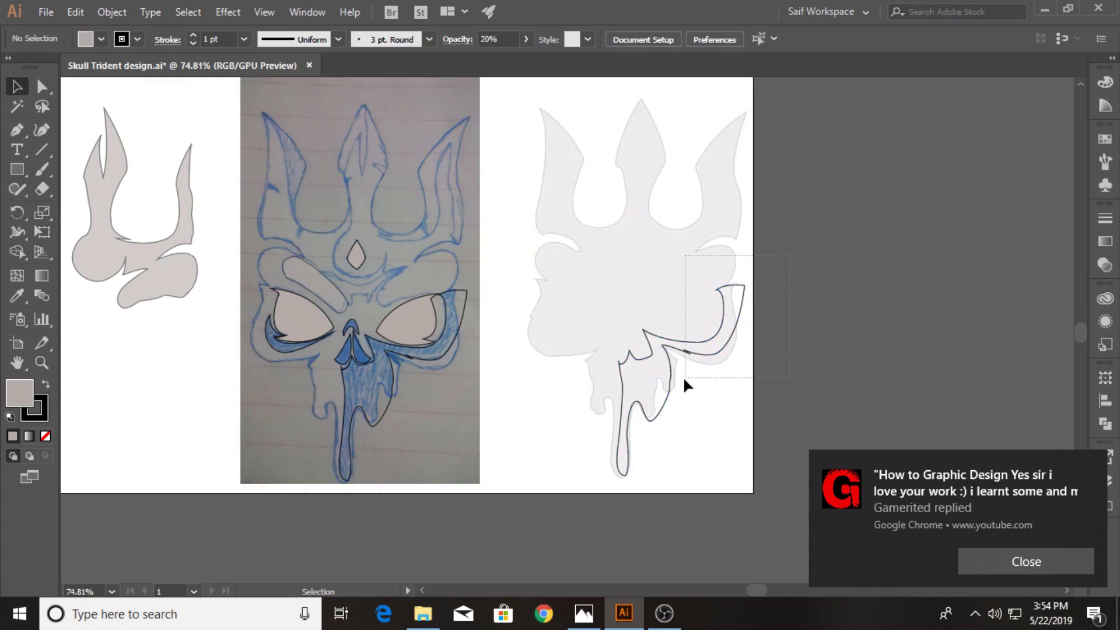
click(18, 252)
click(720, 362)
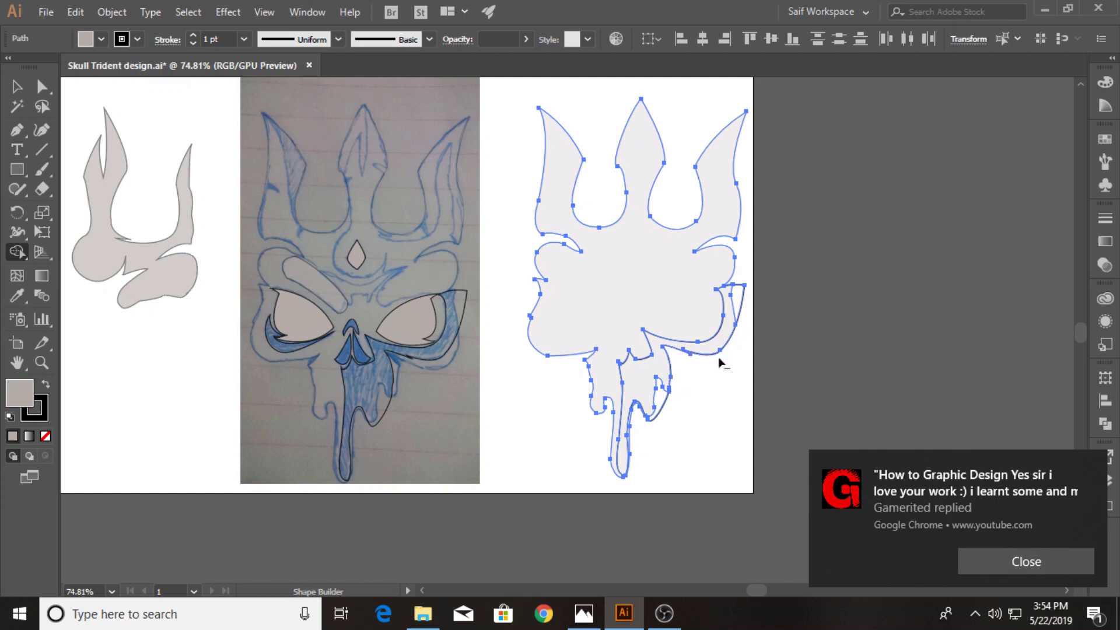
click(659, 402)
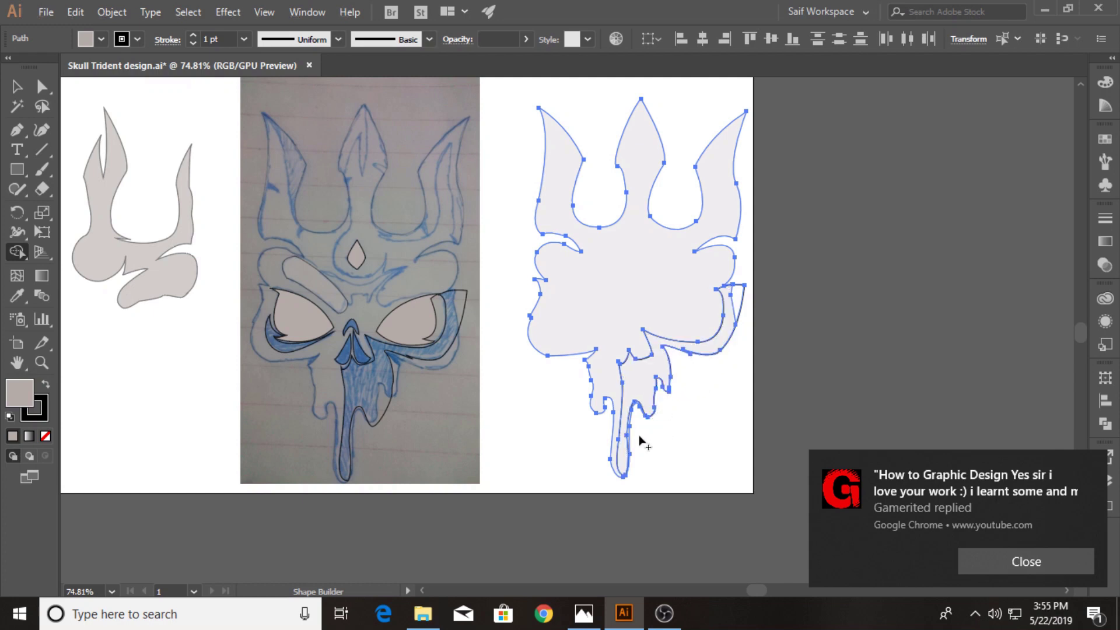
alt+click(609, 373)
- Delete the thin top-right sliver and the inner sliver edge, leaving only the drip shape
click(41, 362)
click(681, 375)
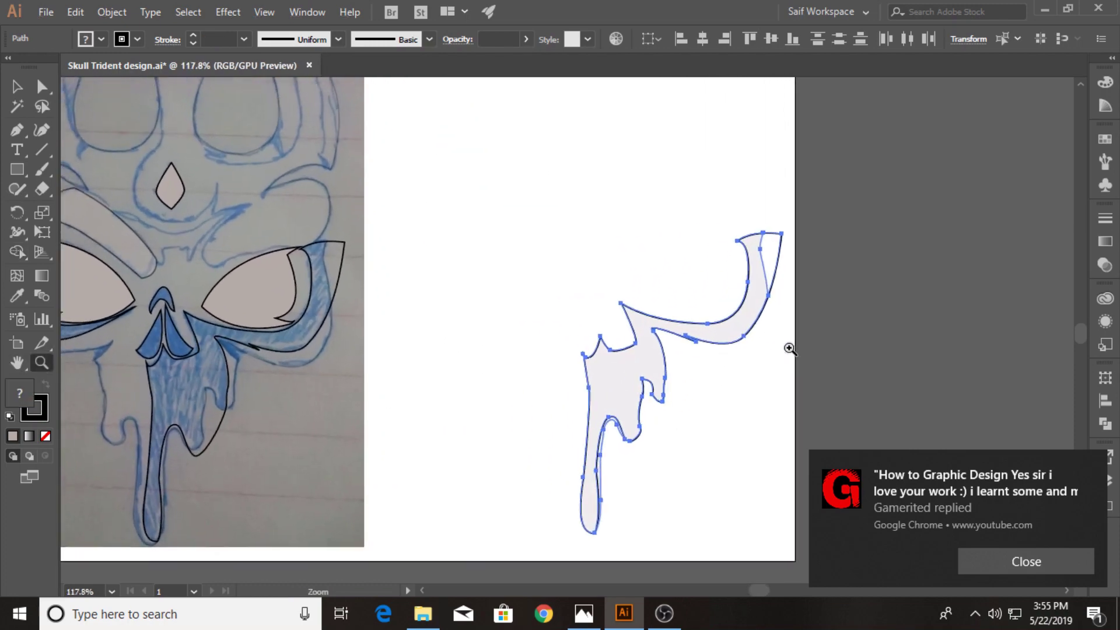
click(652, 371)
click(26, 250)
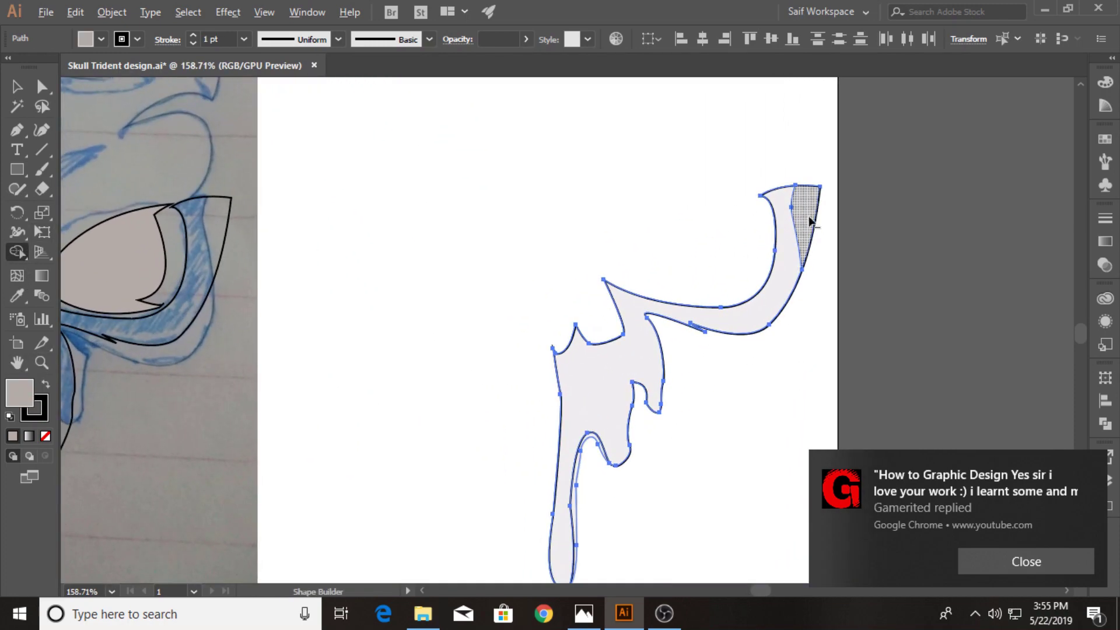
alt+click(810, 227)
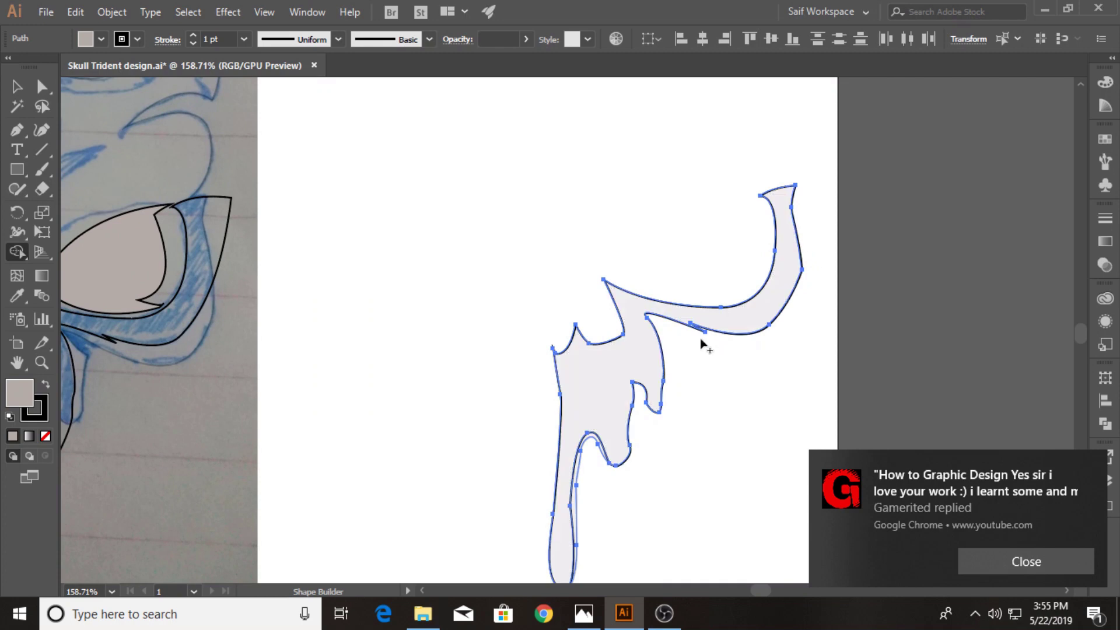
alt+click(579, 468)
scroll(578, 467, down, 2)
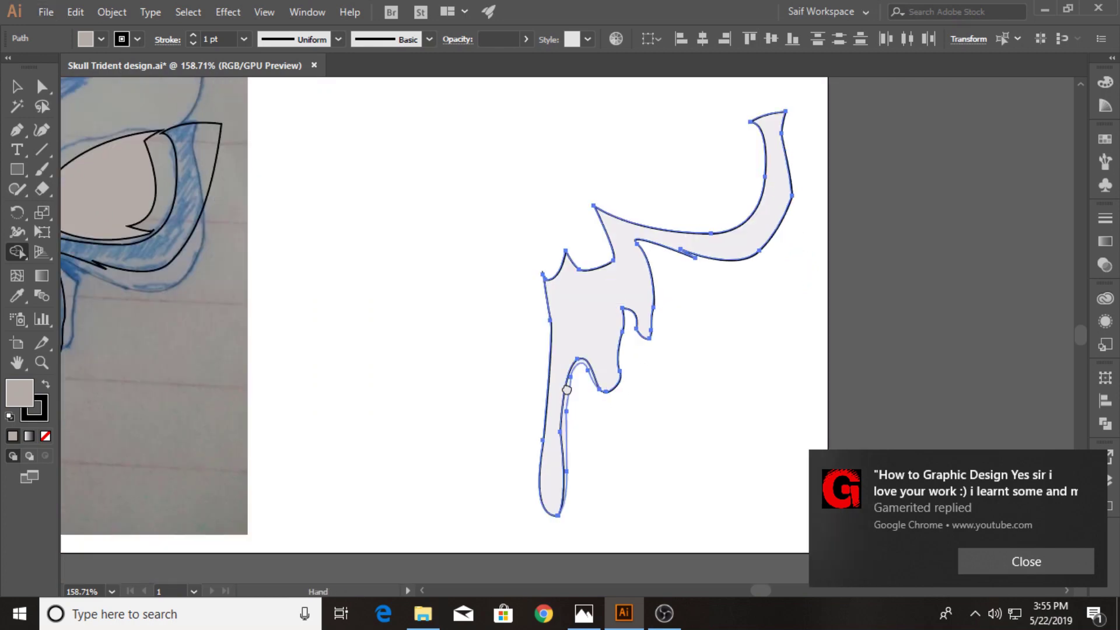
scroll(560, 408, down, 1)
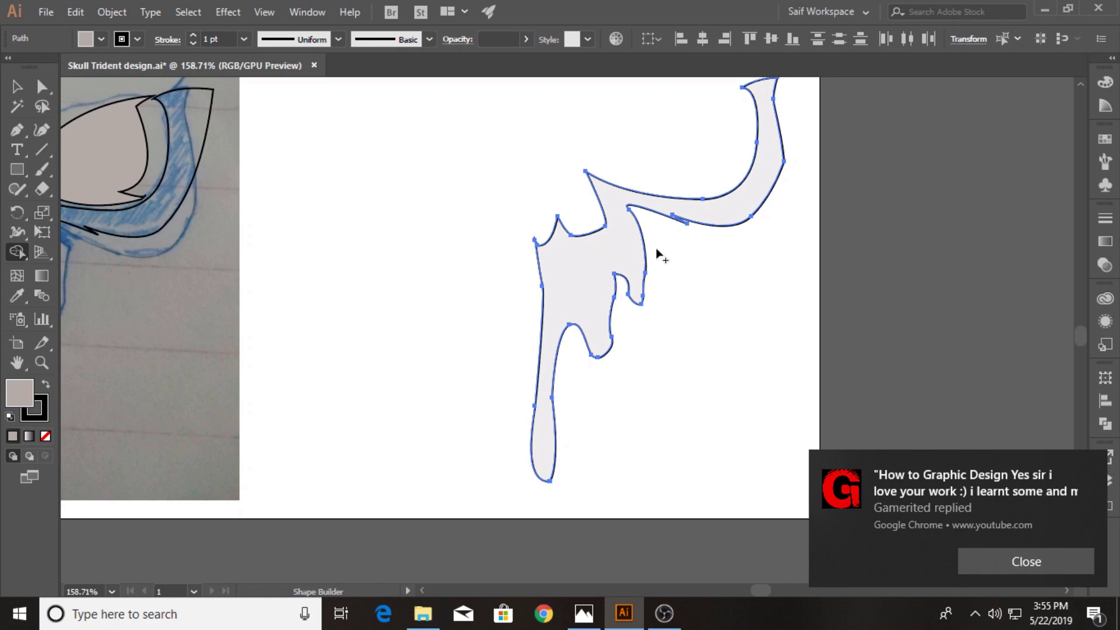
- Zoom out to the whole artboard and check the path over the skull's nose and drip
click(16, 86)
click(41, 362)
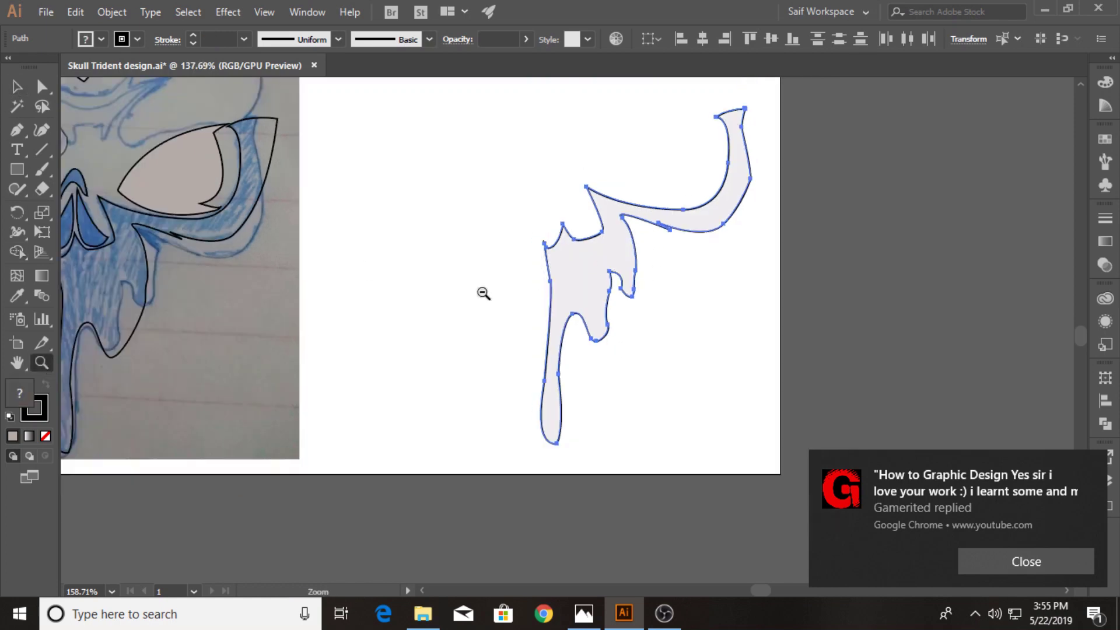
drag(482, 295, 414, 242)
key(v)
click(468, 372)
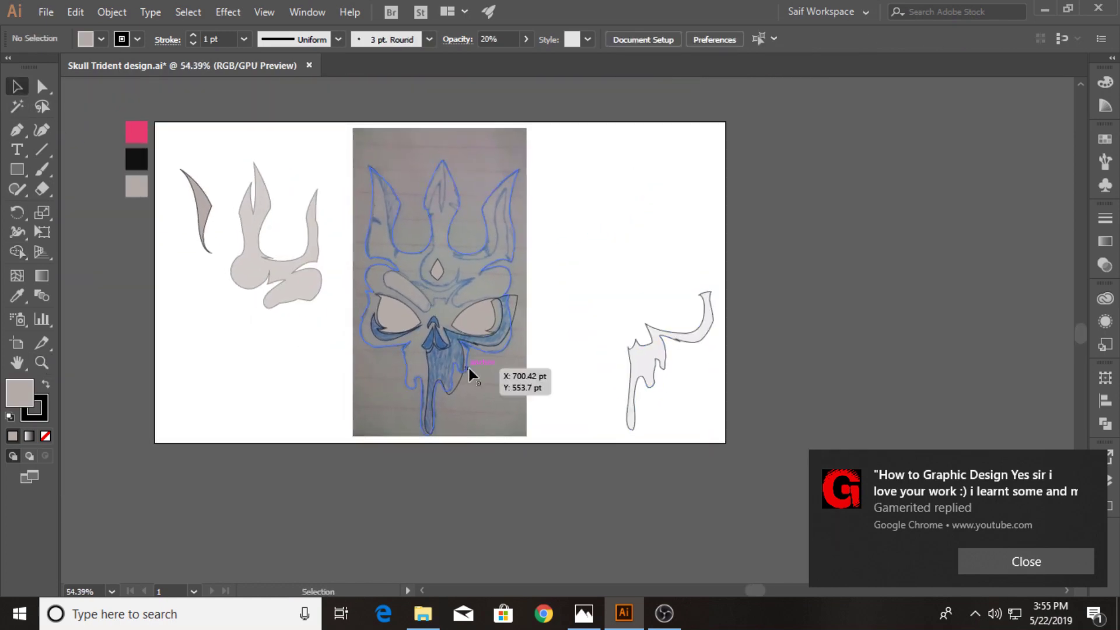
click(462, 362)
click(237, 338)
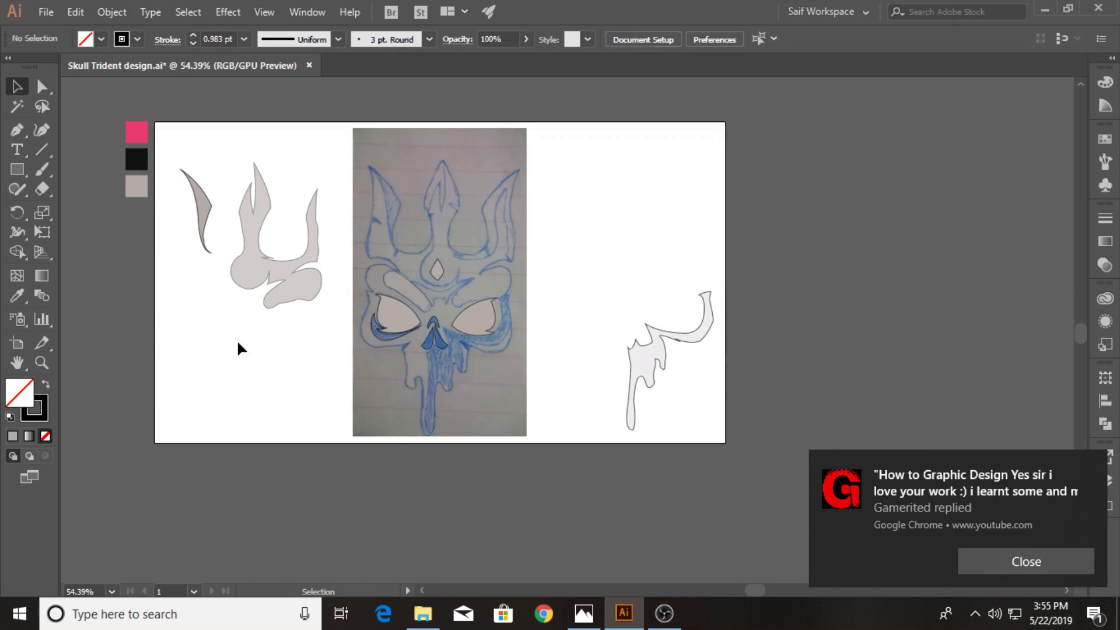
- Dismiss the browser notification and save the document with Ctrl+S
key(z)
drag(345, 321, 395, 324)
key(ctrl)
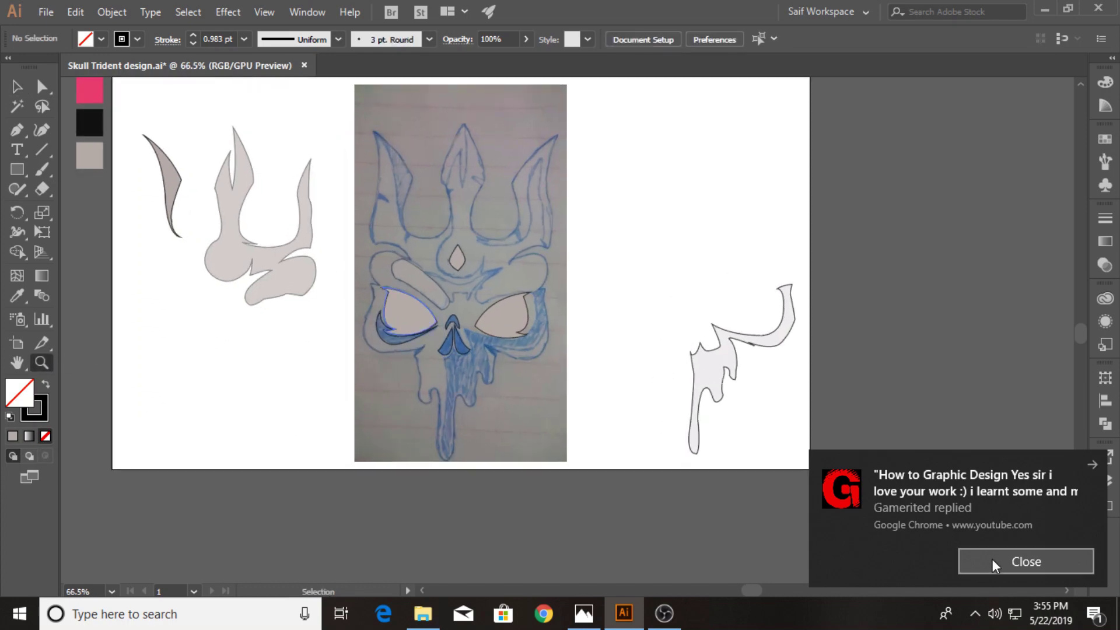
click(993, 561)
click(16, 87)
key(ctrl+s)
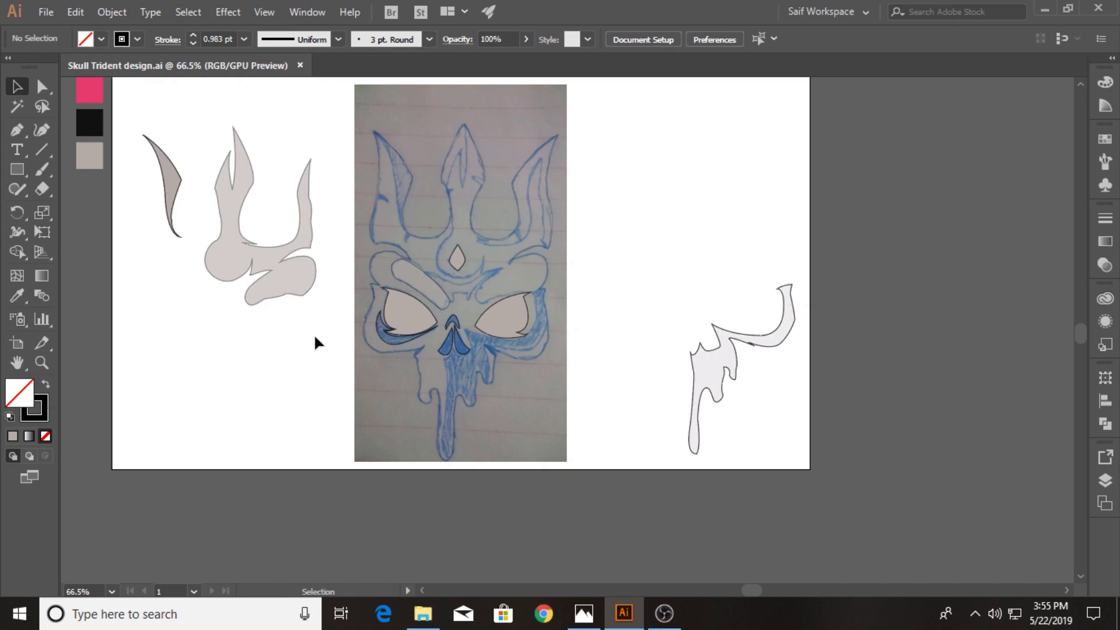
- Zoom in on the brow area between the skull's eyes
click(408, 338)
click(41, 362)
drag(495, 270, 595, 251)
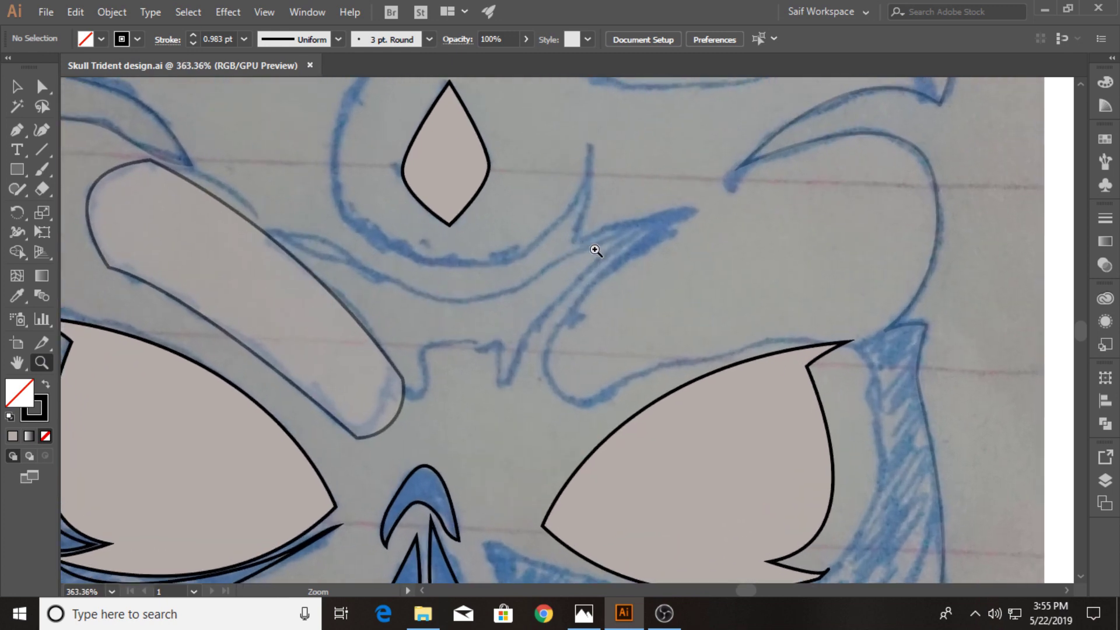
click(387, 284)
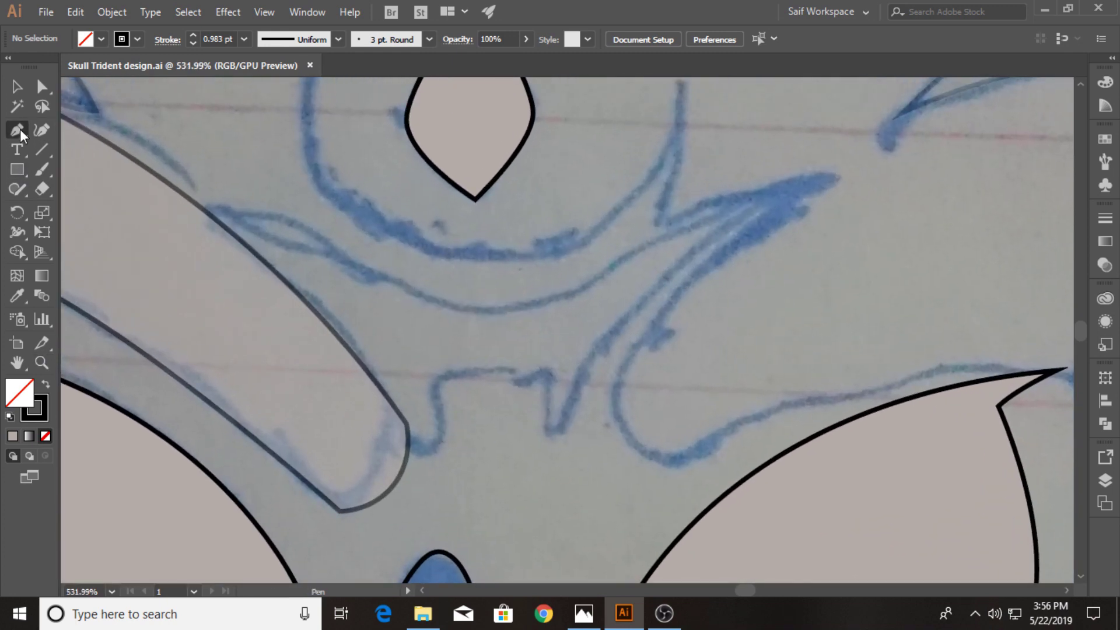
- Trace the brow from its lower point across the right tip and upper edge to the left tip
click(559, 437)
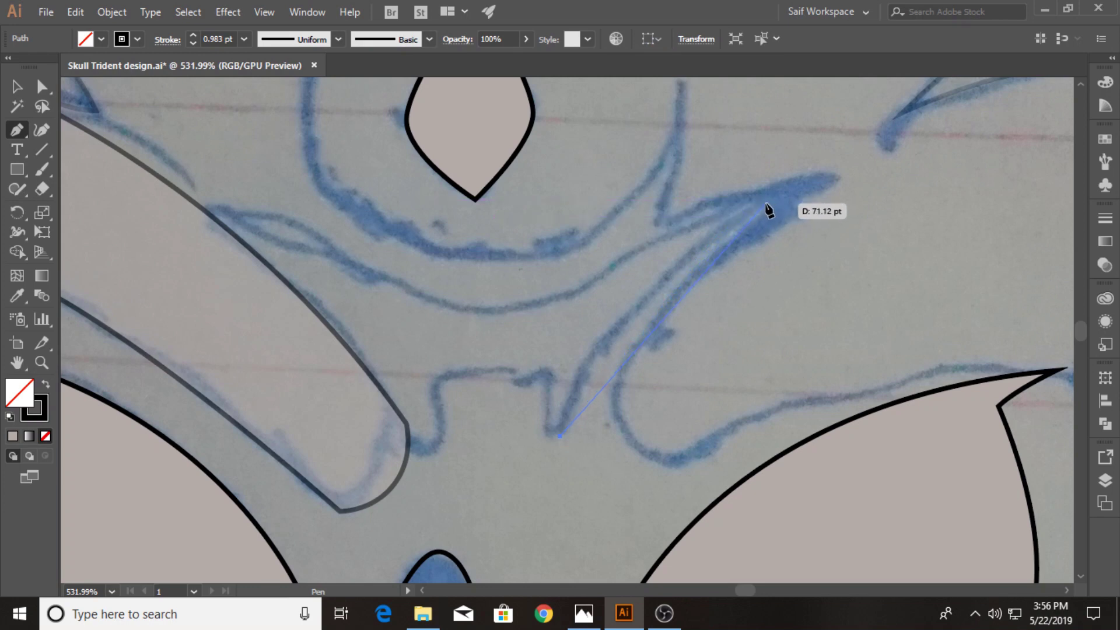
drag(755, 205, 796, 192)
drag(876, 146, 866, 170)
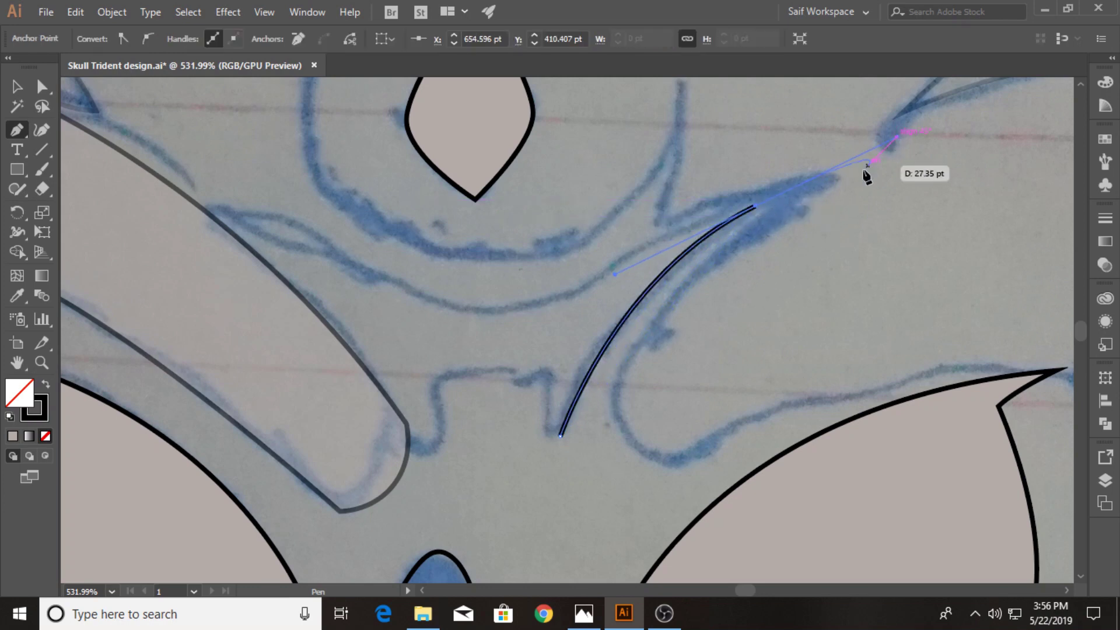
drag(537, 324, 538, 326)
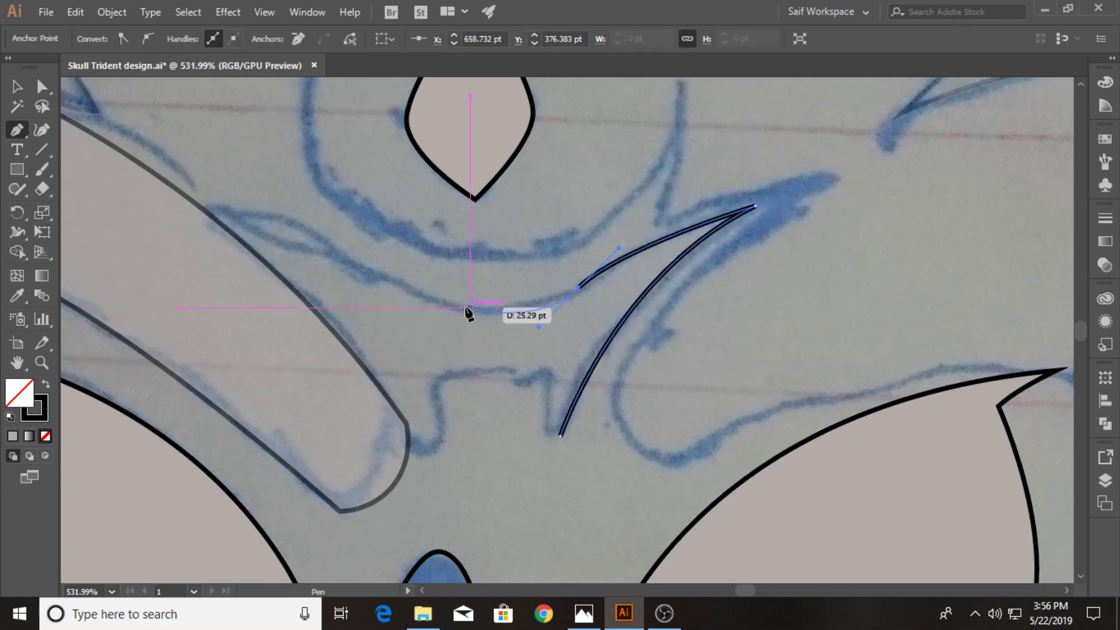
drag(210, 199, 214, 205)
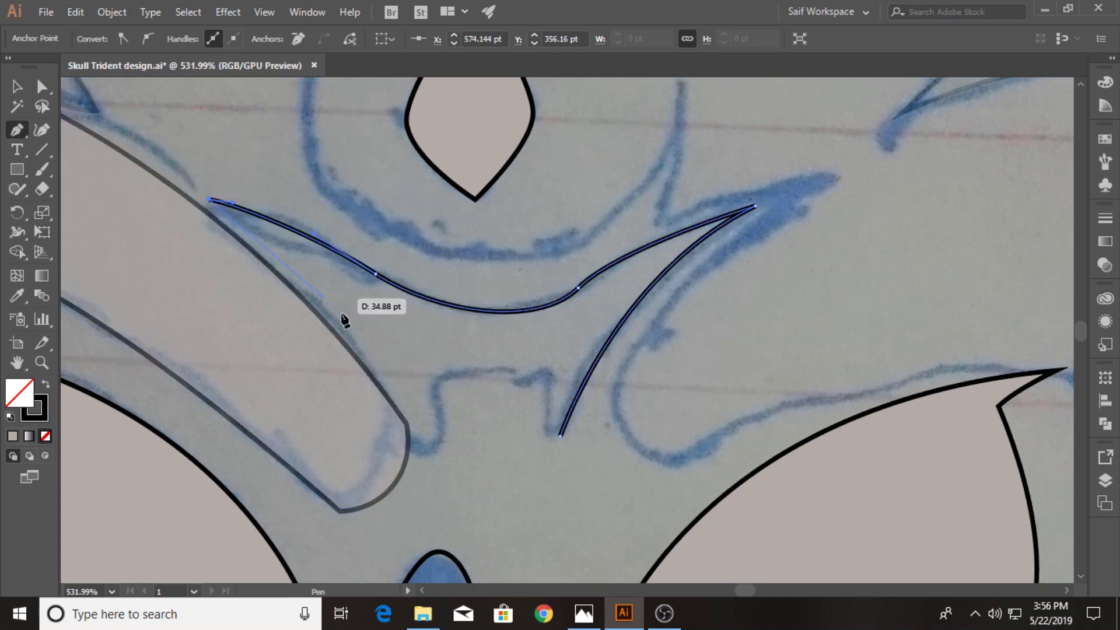
drag(214, 206, 400, 392)
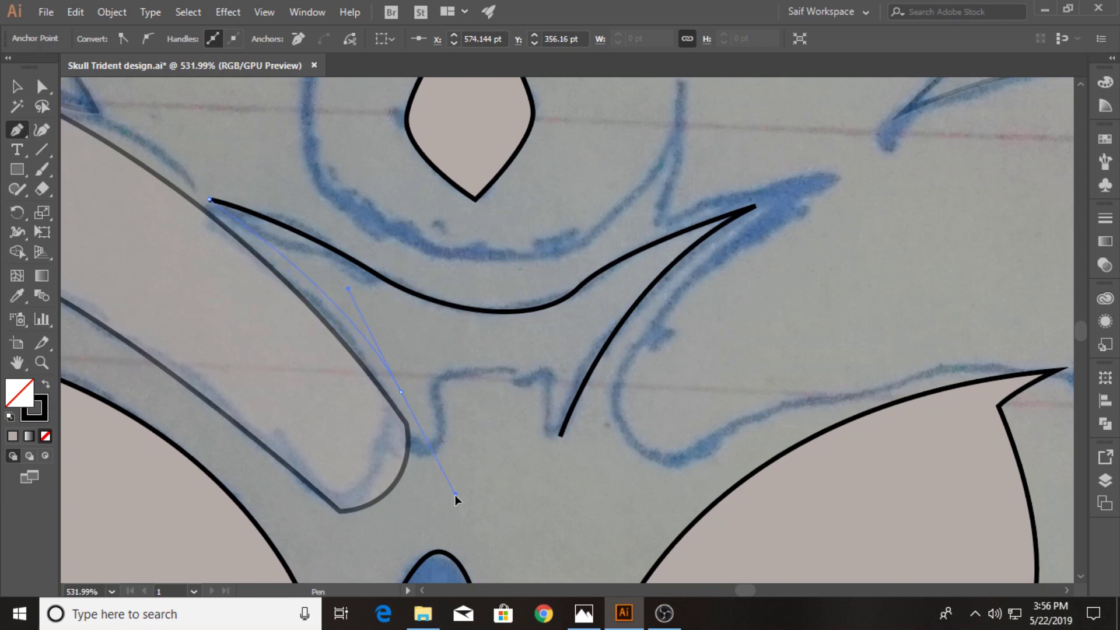
- Trace the brow's lower left edge with its curl and bump, closing the shape at its start
drag(455, 496, 454, 494)
mouse_move(420, 450)
mouse_down()
mouse_move(439, 455)
mouse_move(421, 467)
mouse_up()
mouse_move(439, 408)
mouse_down()
mouse_move(435, 370)
mouse_move(422, 362)
mouse_up()
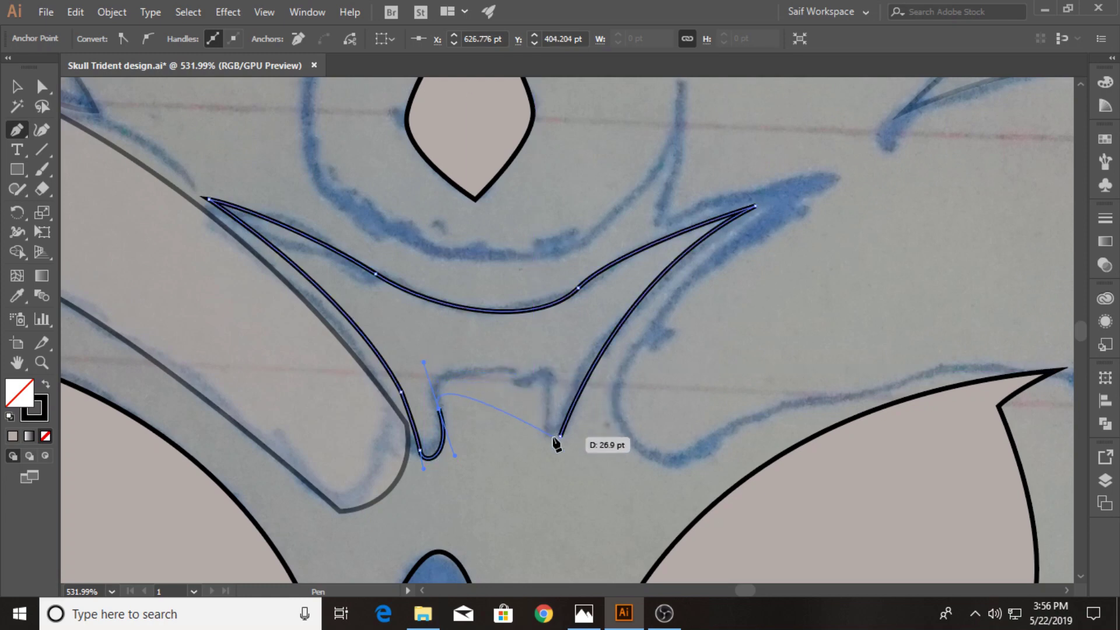
drag(560, 436, 579, 530)
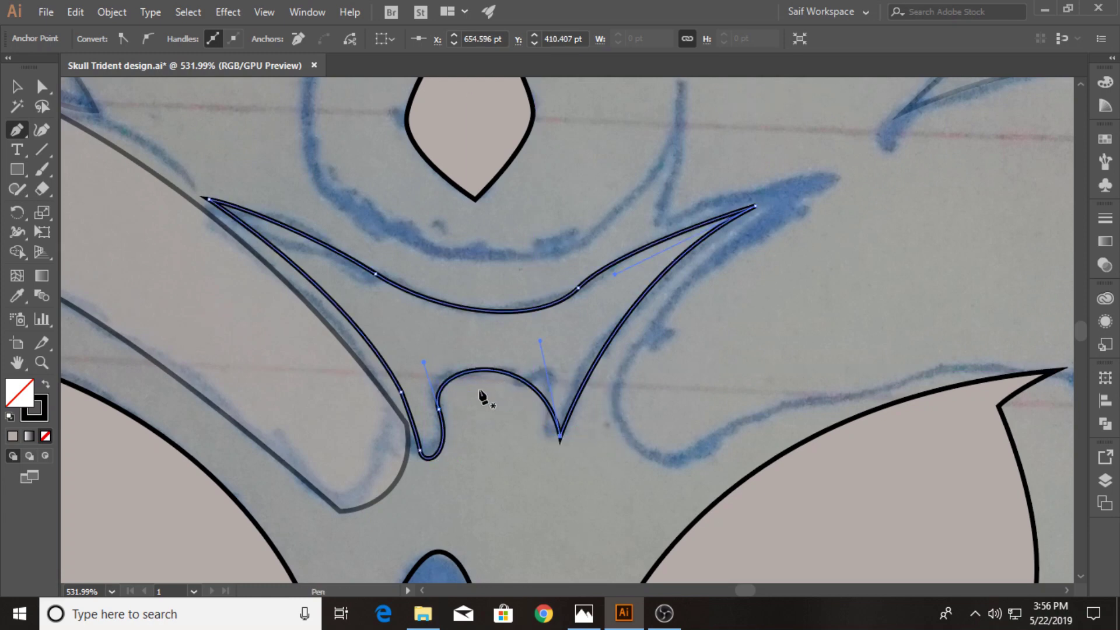
scroll(484, 396, up, 3)
click(49, 363)
drag(599, 367, 417, 403)
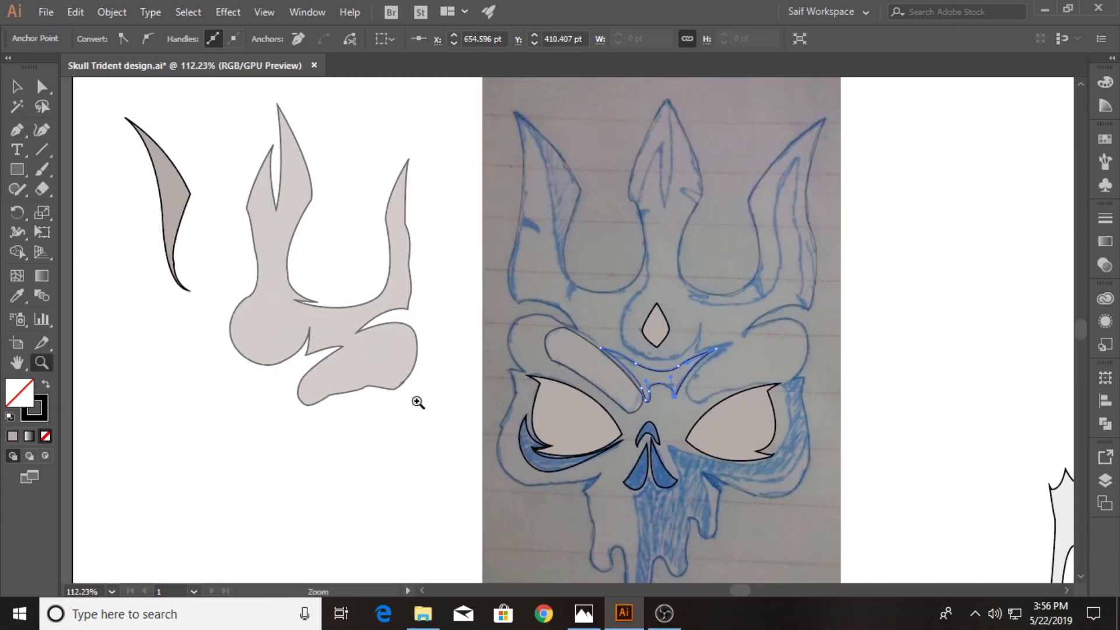
- Trace and close the small spike shape on the trident's left prong
drag(513, 285, 711, 220)
click(17, 130)
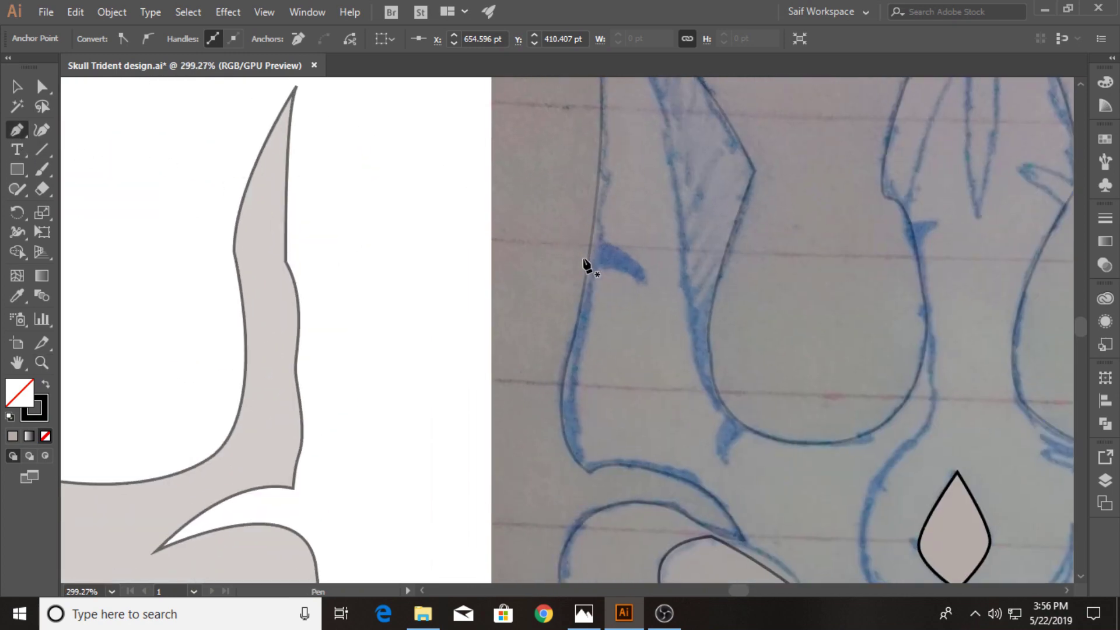
click(572, 263)
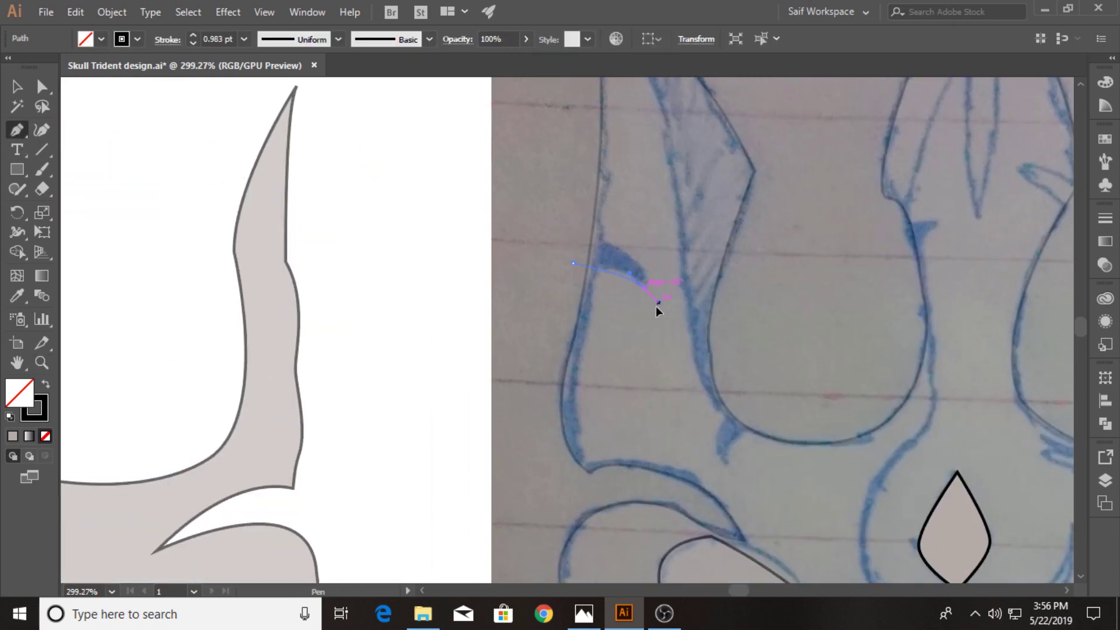
drag(642, 286, 588, 241)
drag(551, 234, 512, 221)
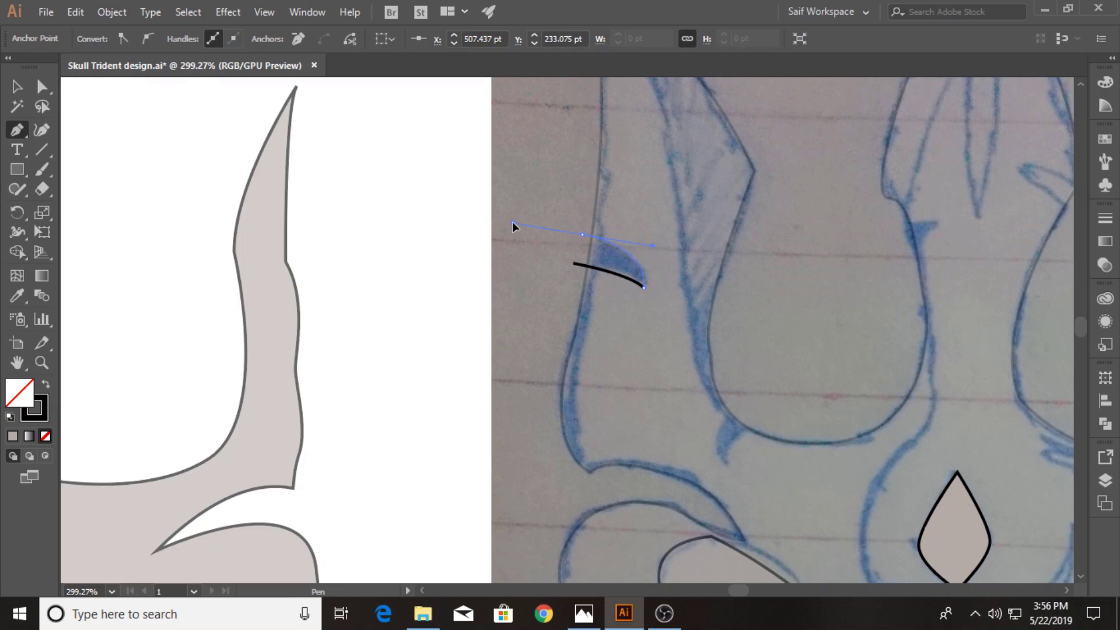
drag(573, 263, 630, 273)
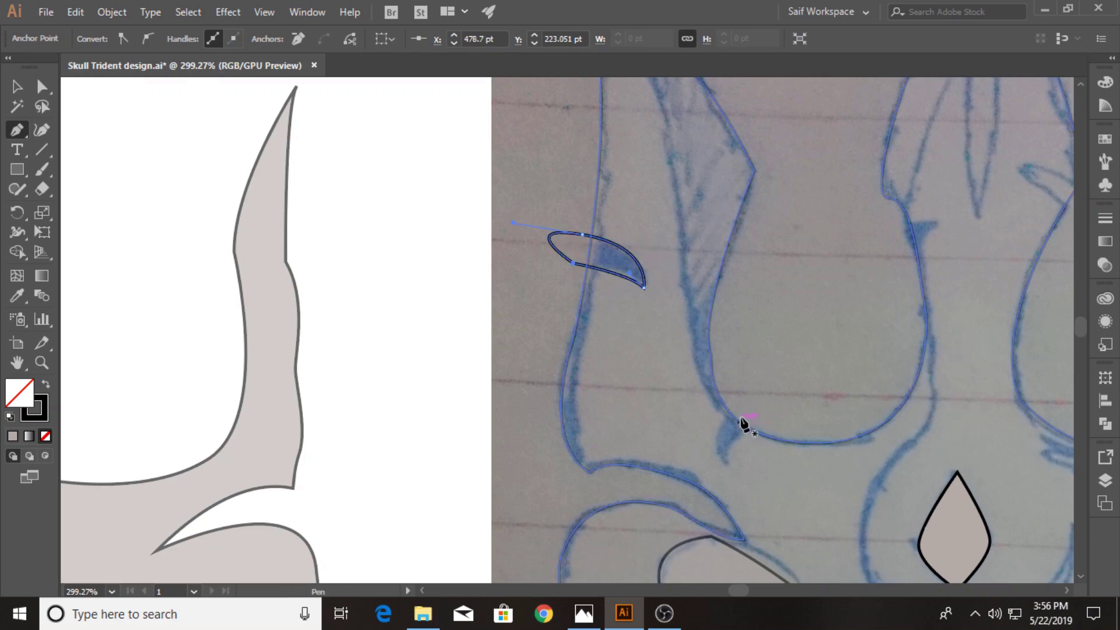
- Trace the next spike shapes on the middle and right prongs
mouse_move(742, 401)
mouse_down()
mouse_move(729, 471)
mouse_move(756, 428)
mouse_move(795, 409)
mouse_up()
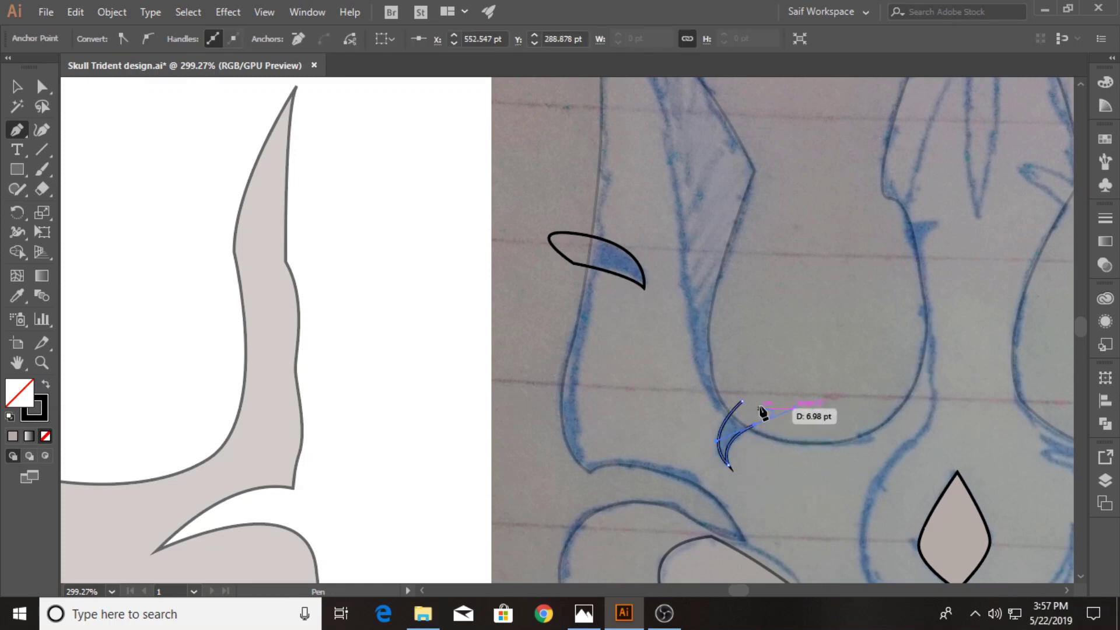
drag(808, 285, 602, 375)
mouse_move(700, 353)
mouse_down()
mouse_move(730, 328)
mouse_move(653, 330)
mouse_move(687, 339)
mouse_move(669, 367)
mouse_up()
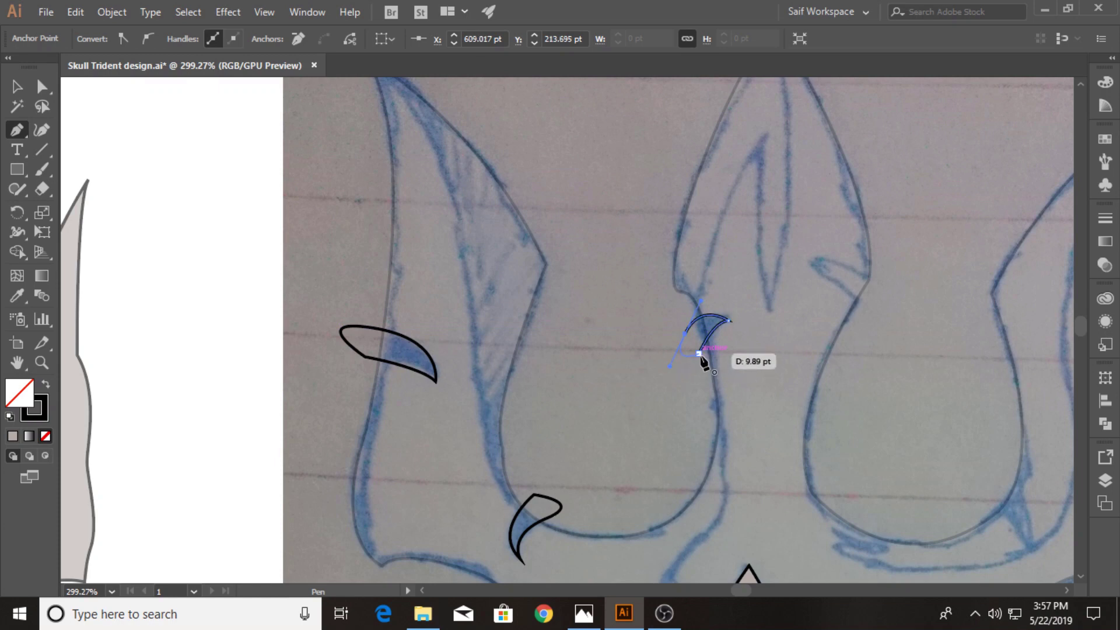
mouse_move(861, 318)
mouse_down()
mouse_move(779, 269)
mouse_move(835, 274)
mouse_up()
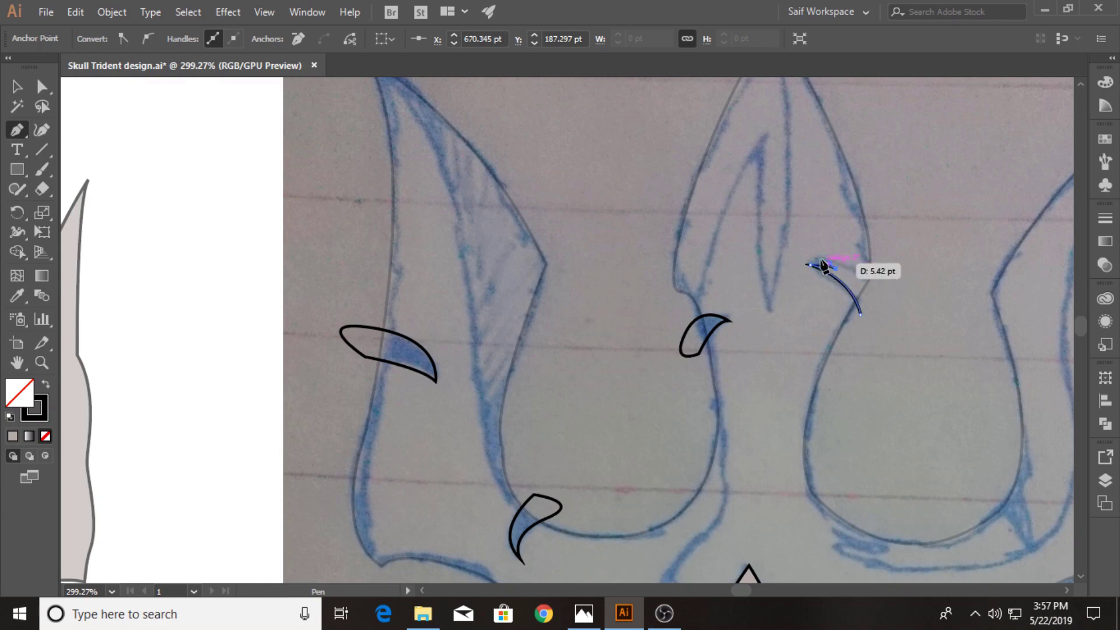
mouse_move(835, 274)
mouse_down()
mouse_move(805, 263)
mouse_move(887, 339)
mouse_move(897, 334)
mouse_move(878, 324)
mouse_up()
- Trace and close spikes at the right prong's base and outer right edge, then zoom out
scroll(928, 446, down, 5)
scroll(927, 446, right, 5)
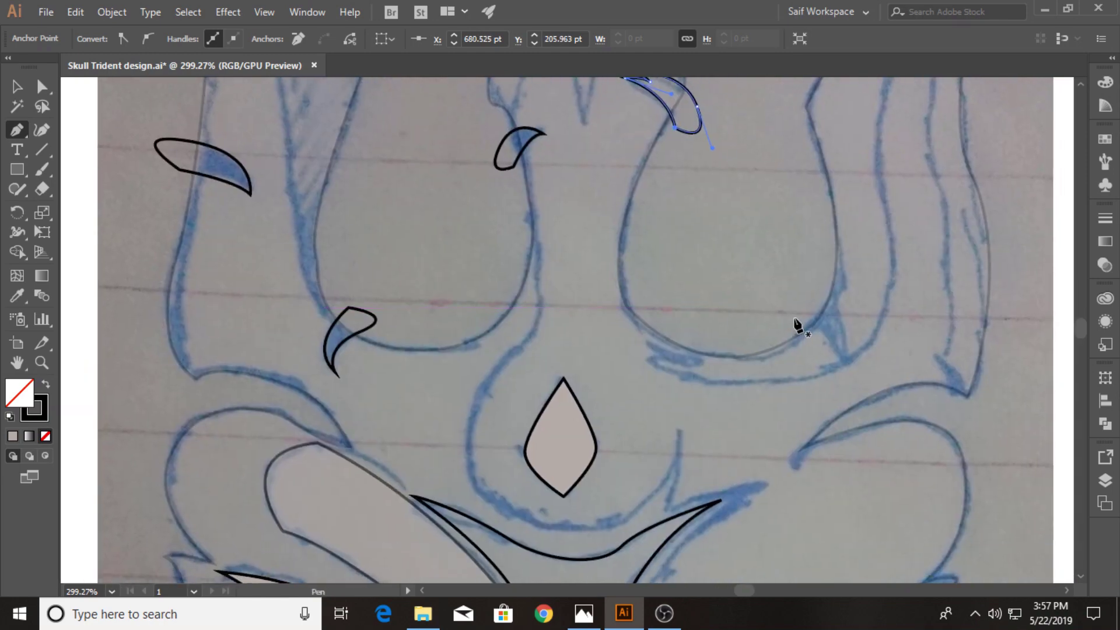
mouse_move(790, 317)
mouse_down()
mouse_move(850, 369)
mouse_move(819, 269)
mouse_move(802, 272)
mouse_up()
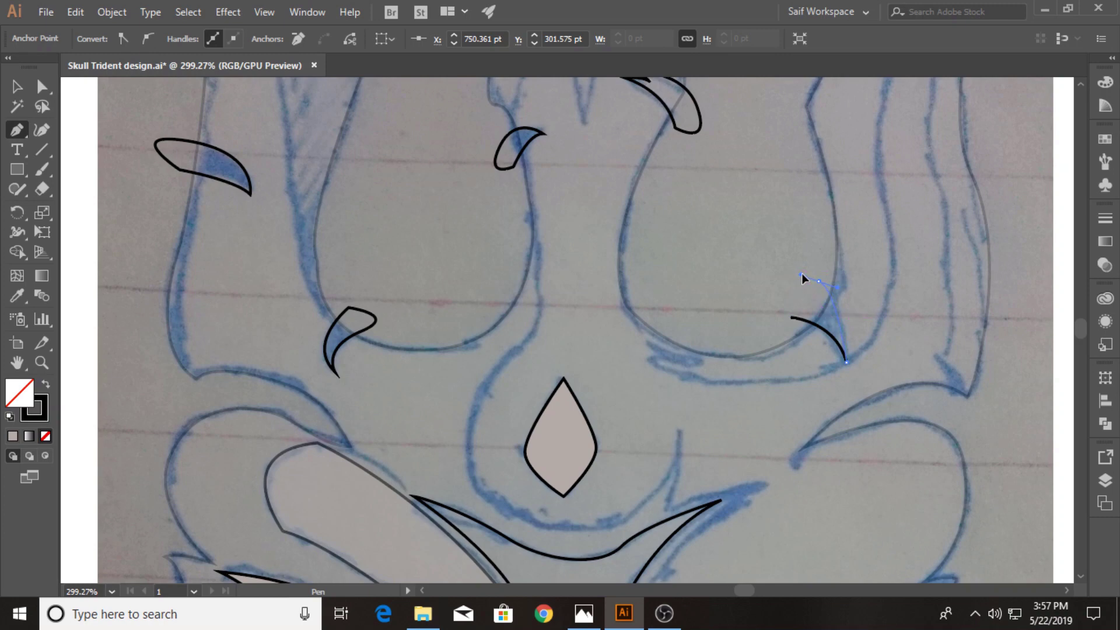
click(791, 317)
drag(948, 401, 926, 358)
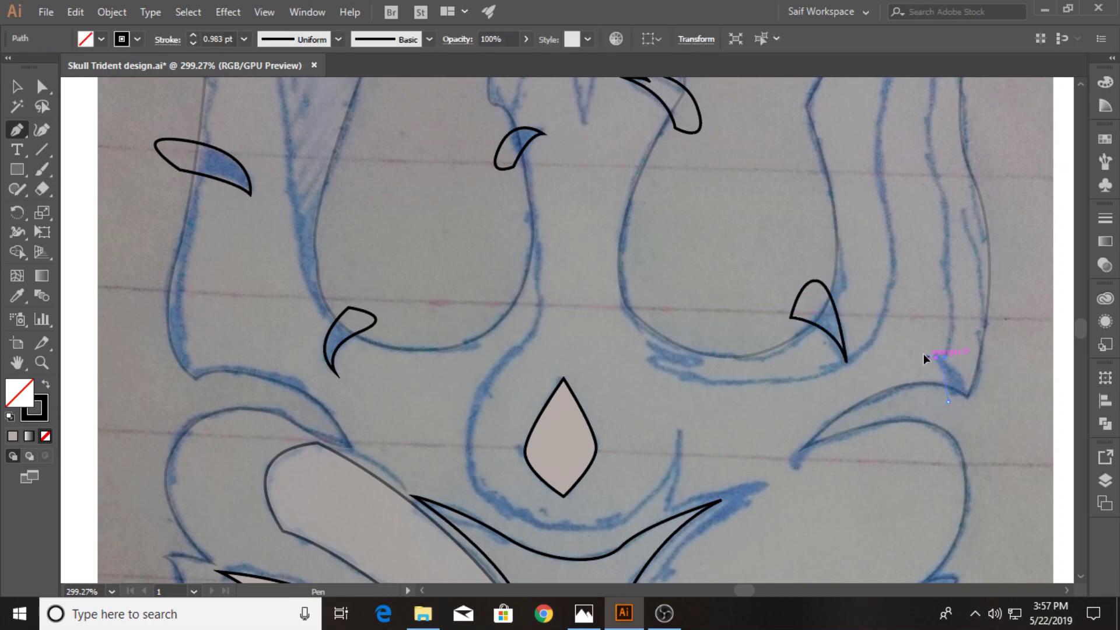
click(933, 356)
drag(972, 409, 977, 457)
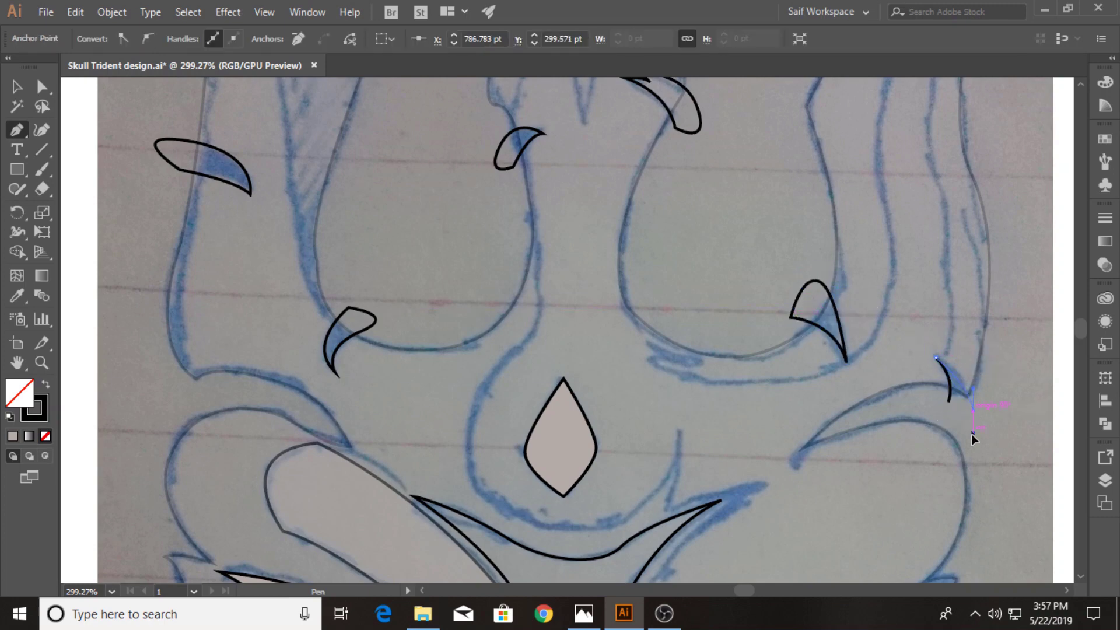
click(948, 401)
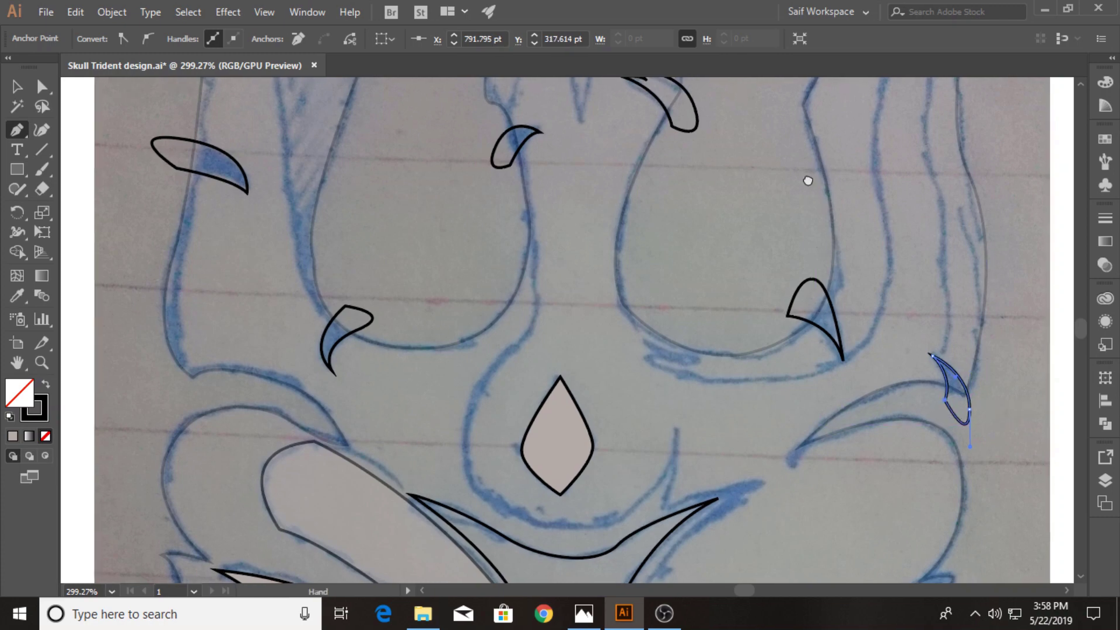
drag(804, 178, 773, 202)
drag(459, 478, 570, 283)
drag(495, 447, 525, 303)
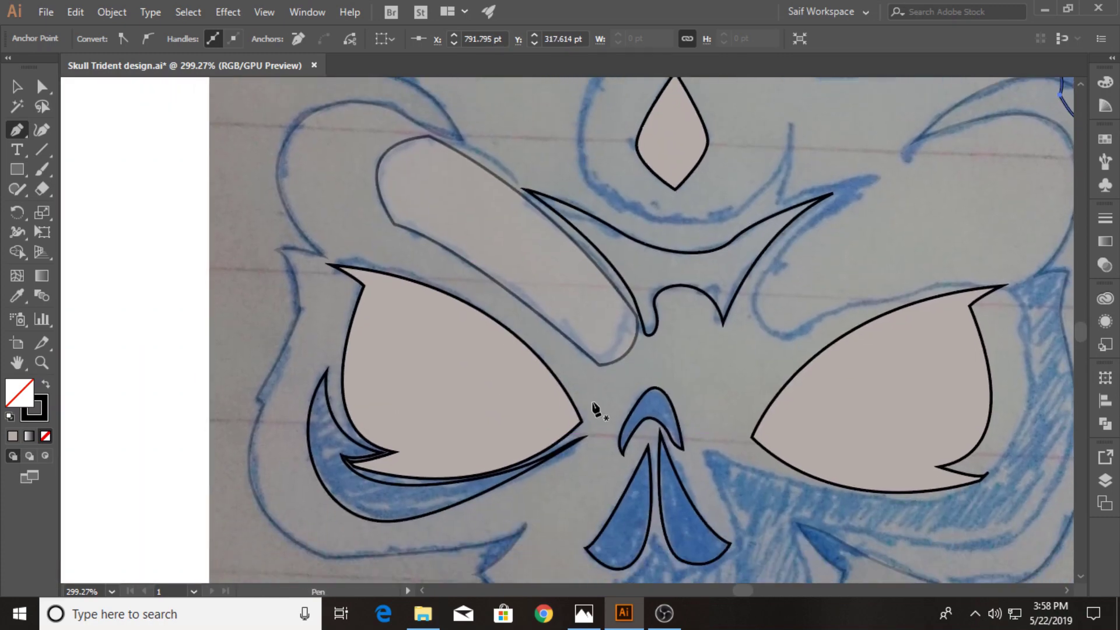
click(41, 362)
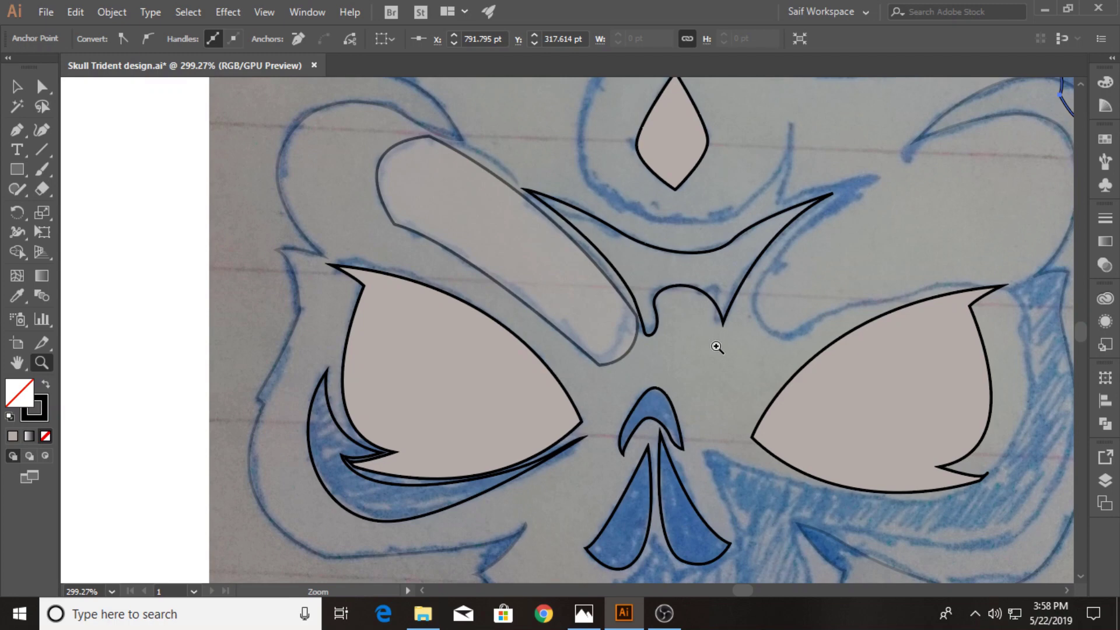
drag(717, 347, 709, 392)
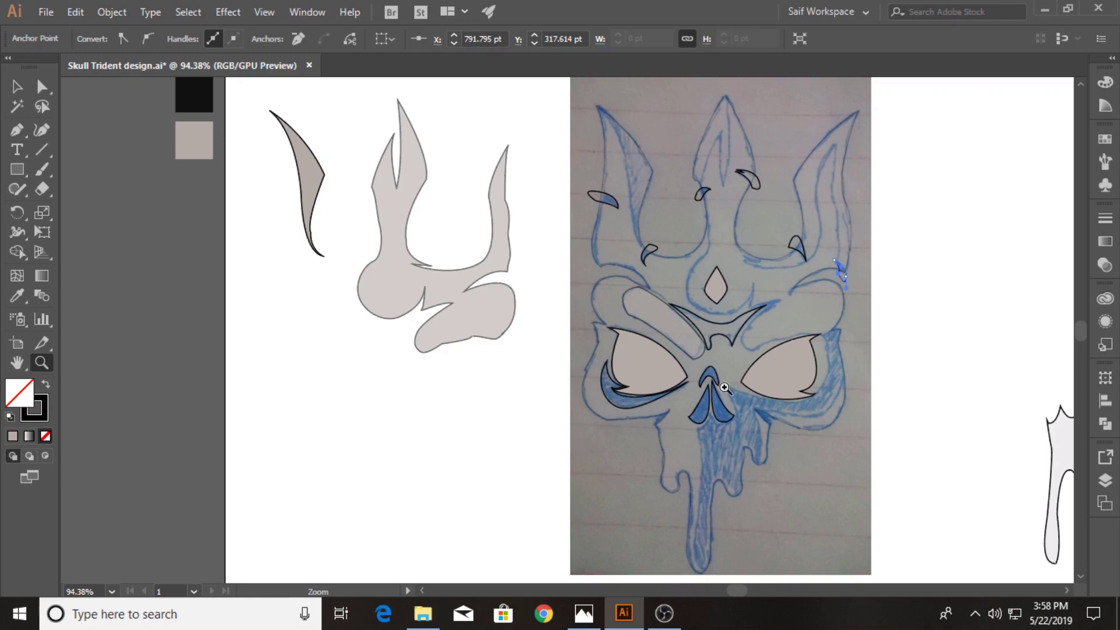
- Select the trident outline and delete its six spike regions with Shape Builder
mouse_move(712, 295)
mouse_down()
mouse_move(627, 175)
mouse_move(475, 240)
mouse_up()
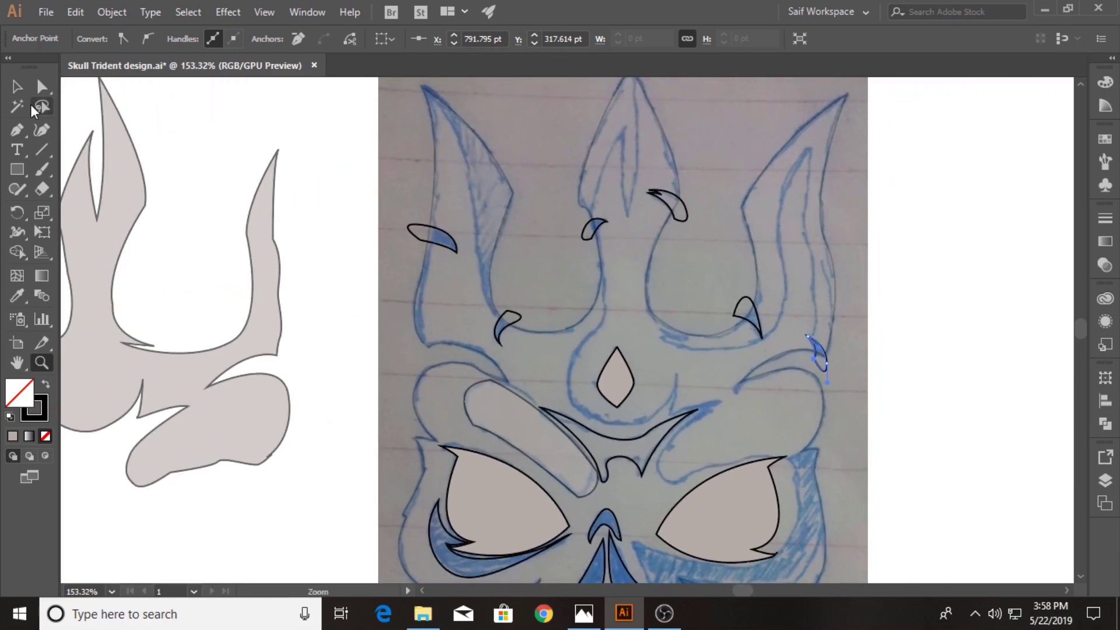
key(v)
click(732, 379)
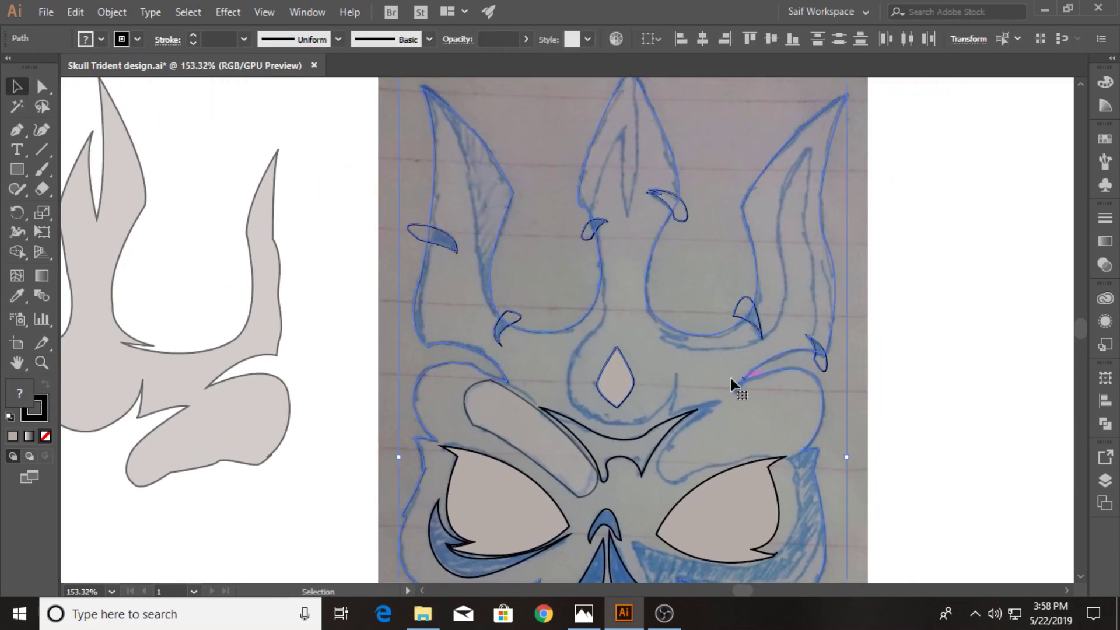
click(16, 257)
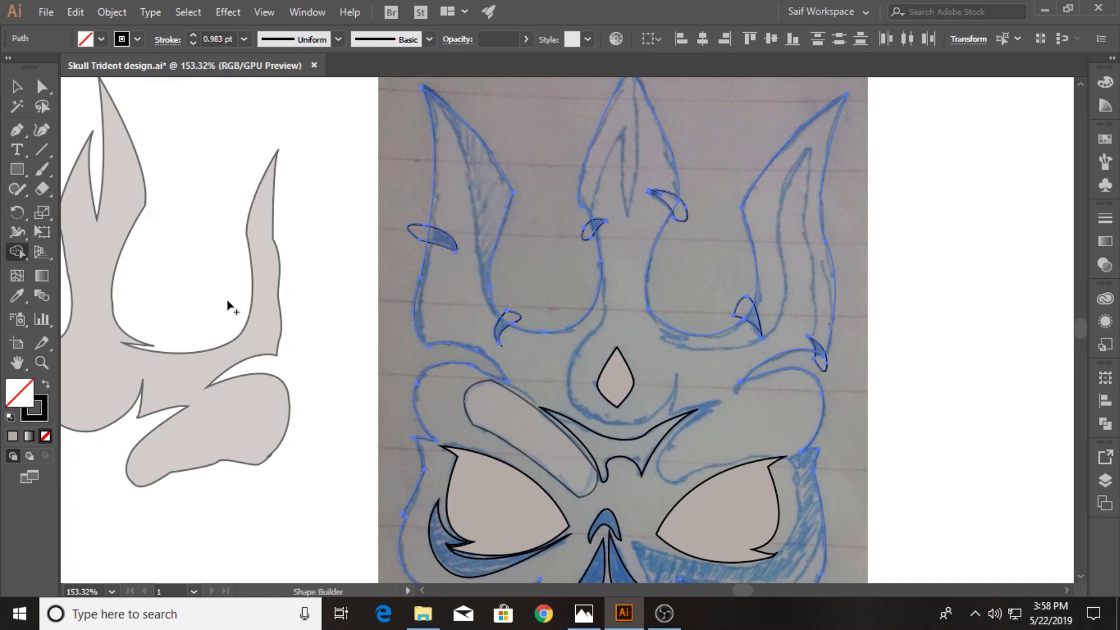
drag(428, 233, 432, 234)
alt+click(503, 331)
alt+click(592, 228)
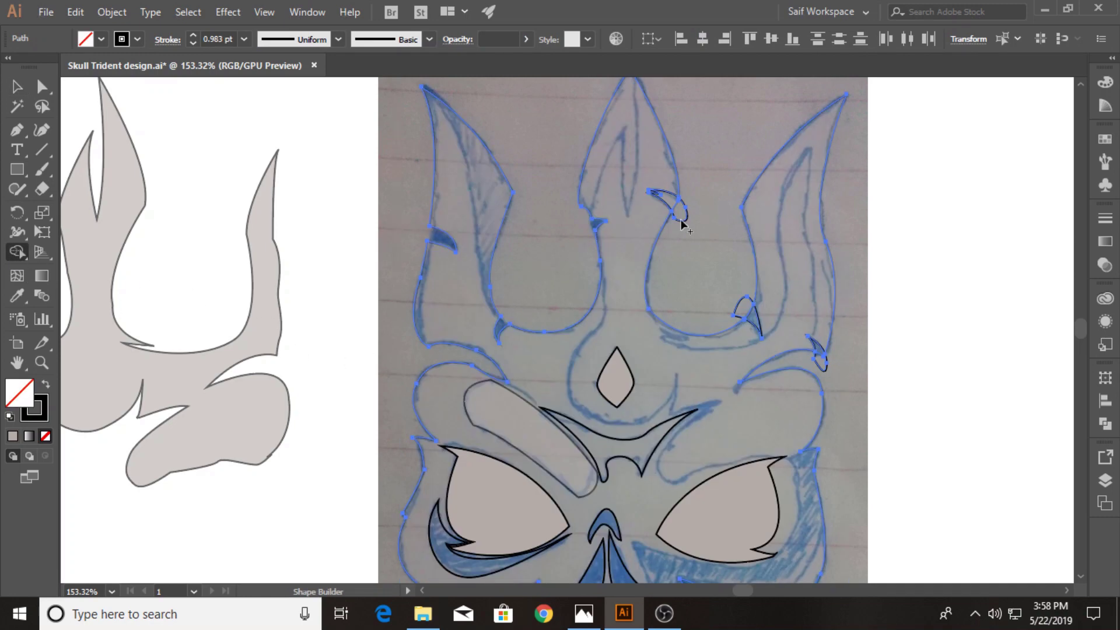
alt+click(678, 209)
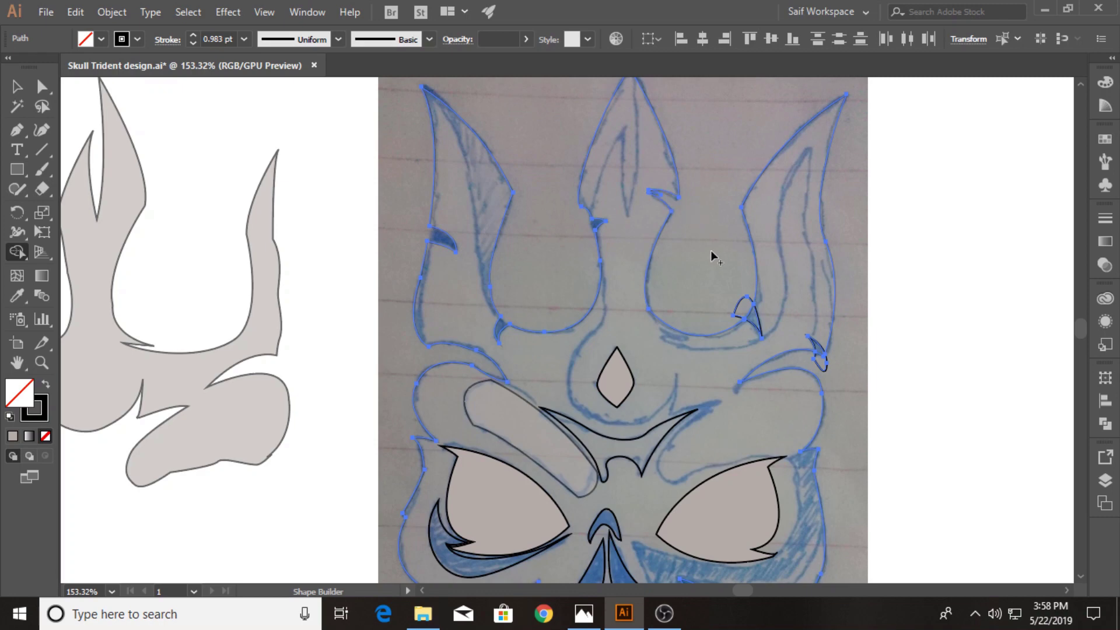
alt+click(742, 309)
alt+click(819, 352)
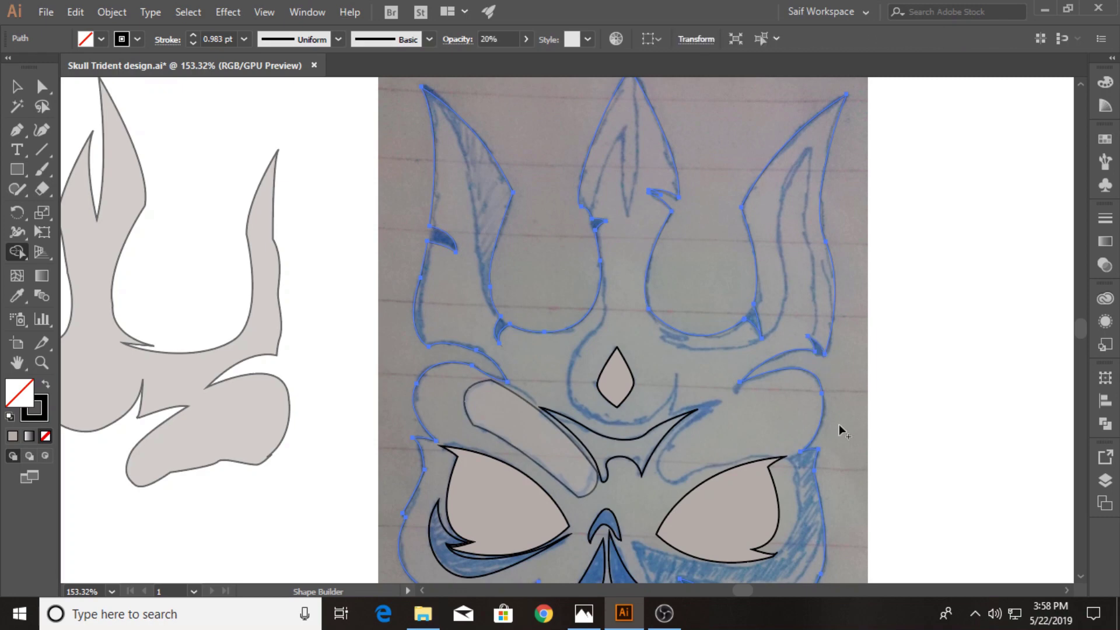
- Set the trident outline's opacity to 100% and its fill to None
key(v)
click(327, 236)
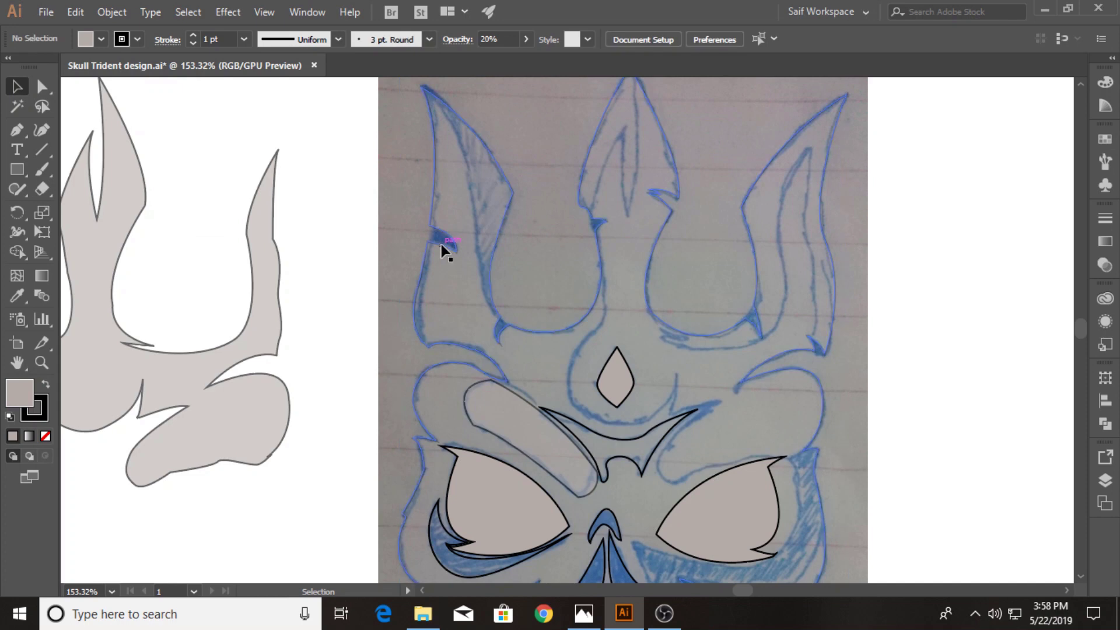
click(431, 232)
click(1104, 266)
click(1065, 237)
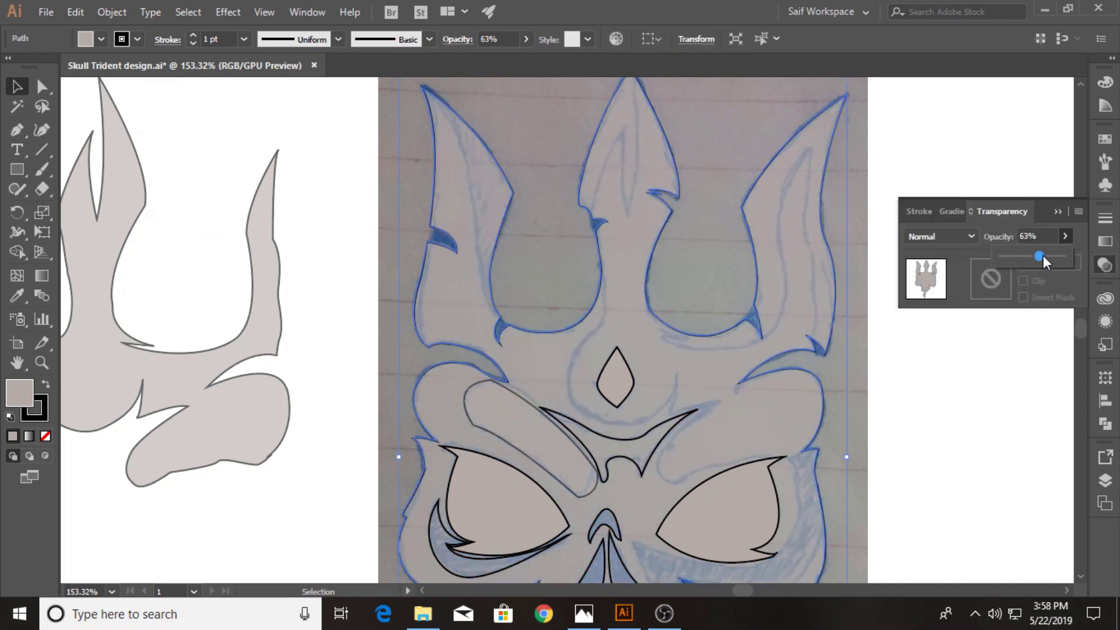
drag(1040, 255, 1063, 256)
click(101, 39)
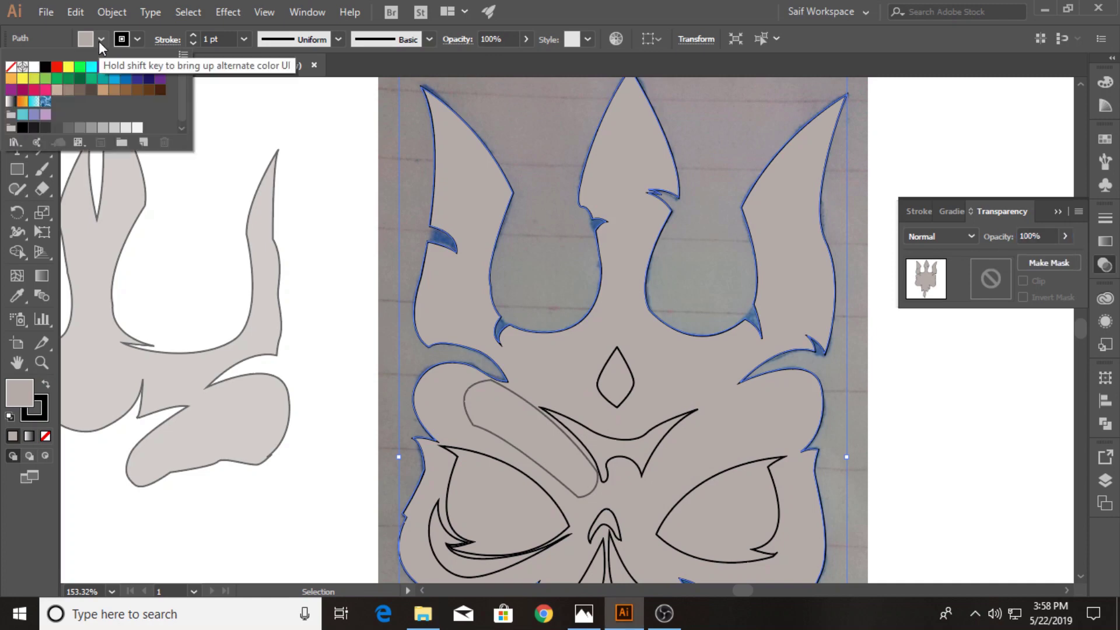
click(12, 70)
click(1056, 212)
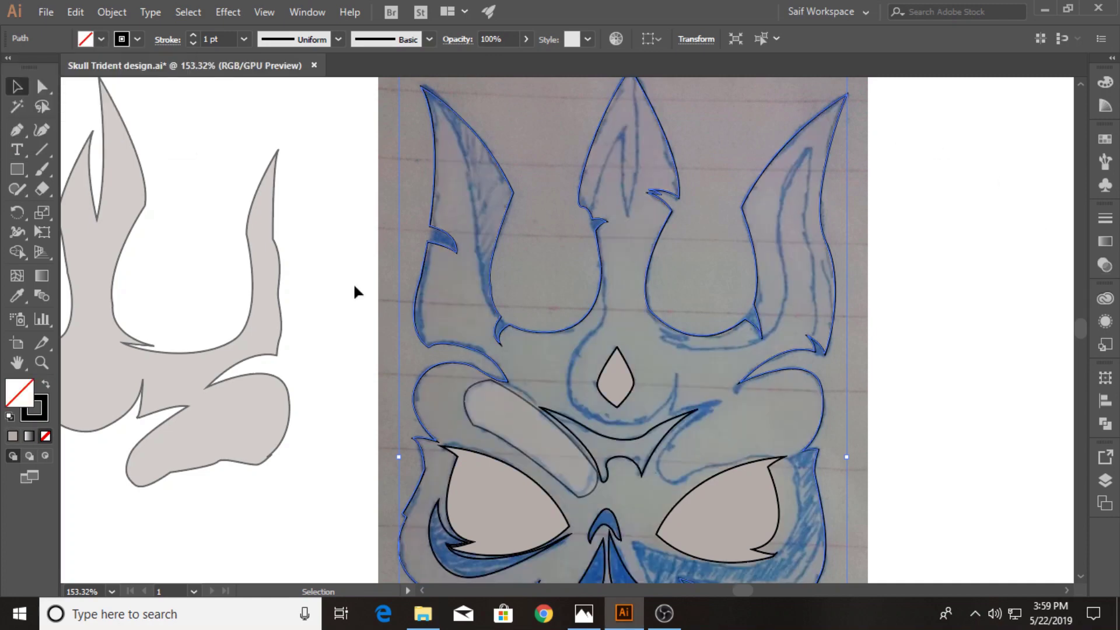
click(196, 269)
key(z)
alt+click(564, 344)
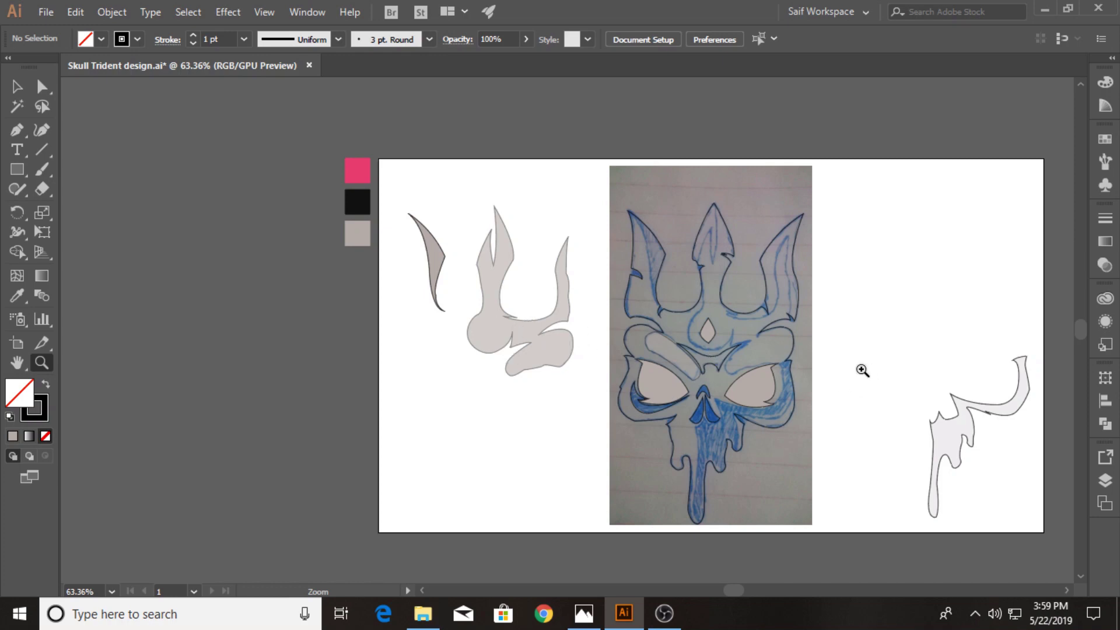
- Select the placed reference sketch photo inside the expanded Layer 1
click(17, 87)
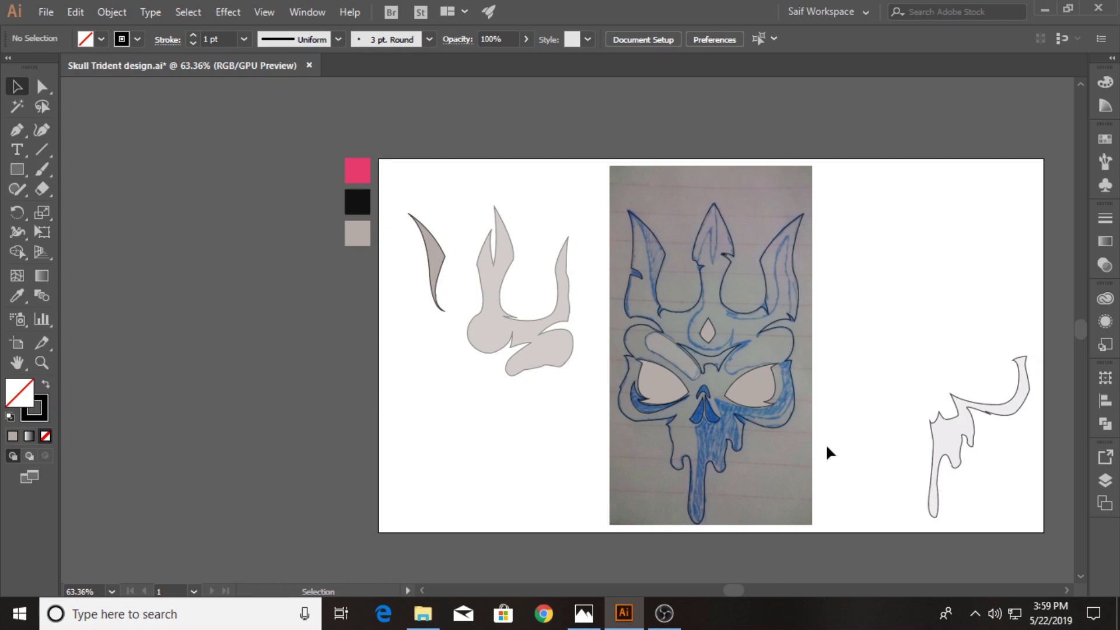
drag(866, 463, 743, 426)
click(1107, 487)
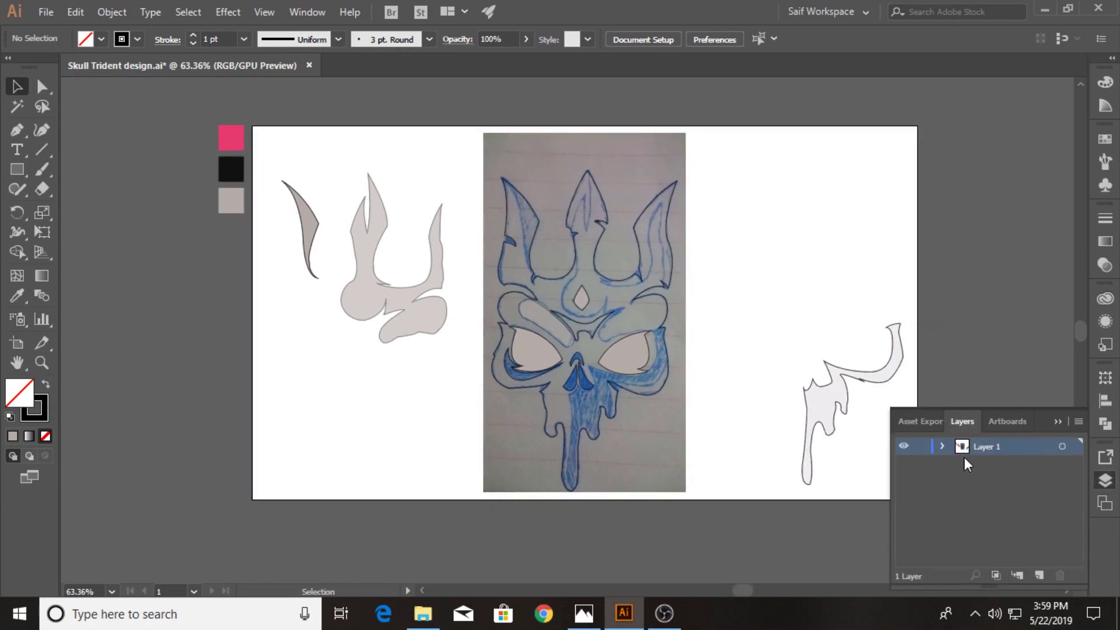
click(943, 447)
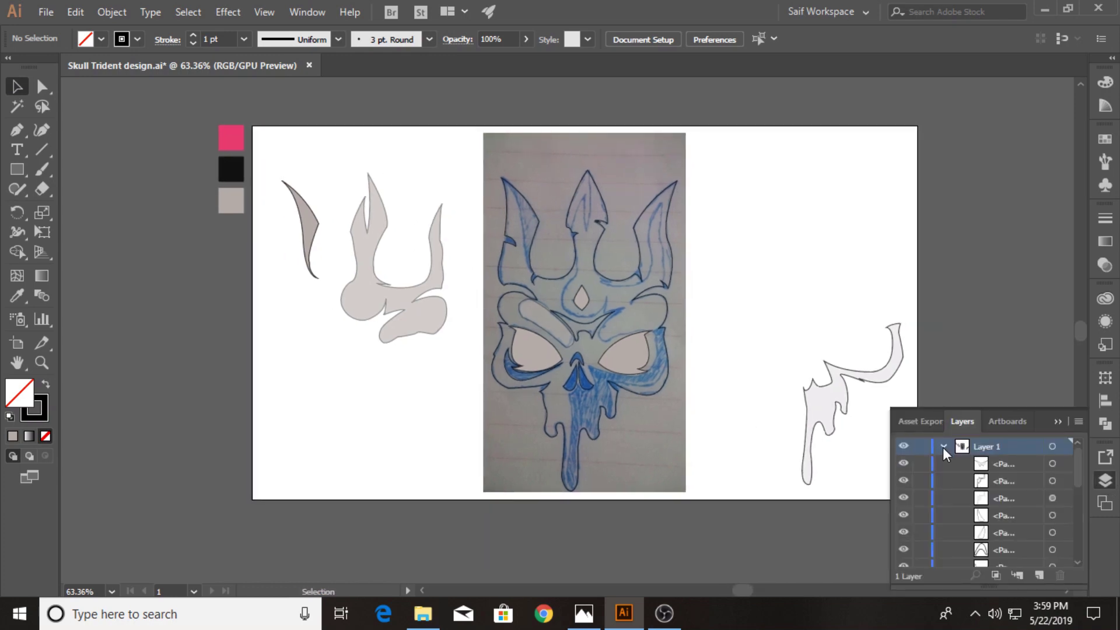
scroll(957, 523, down, 5)
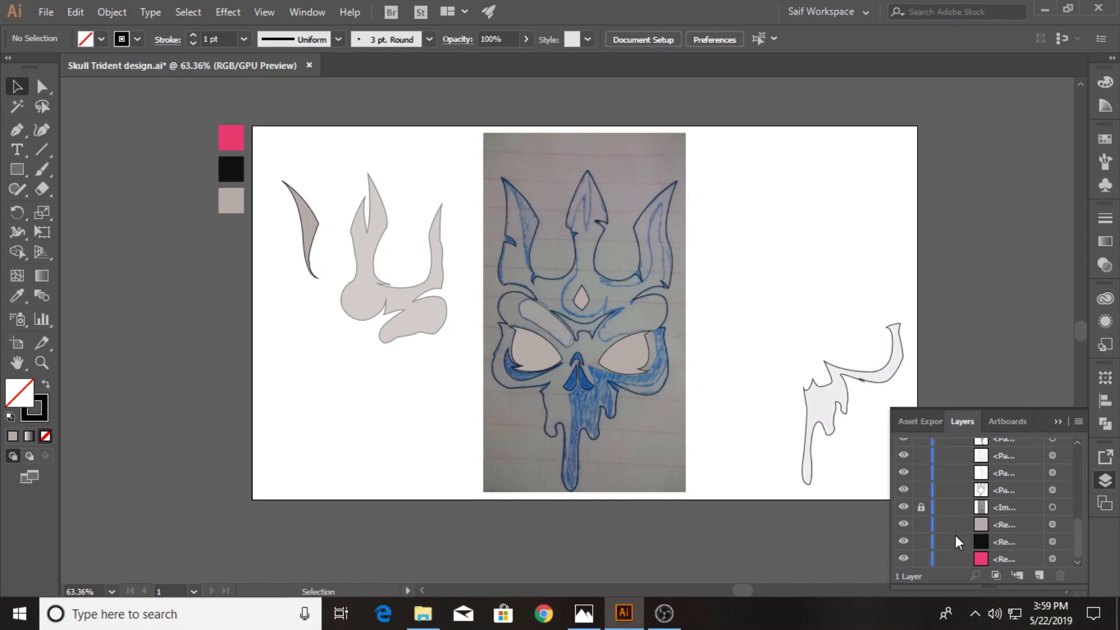
click(628, 152)
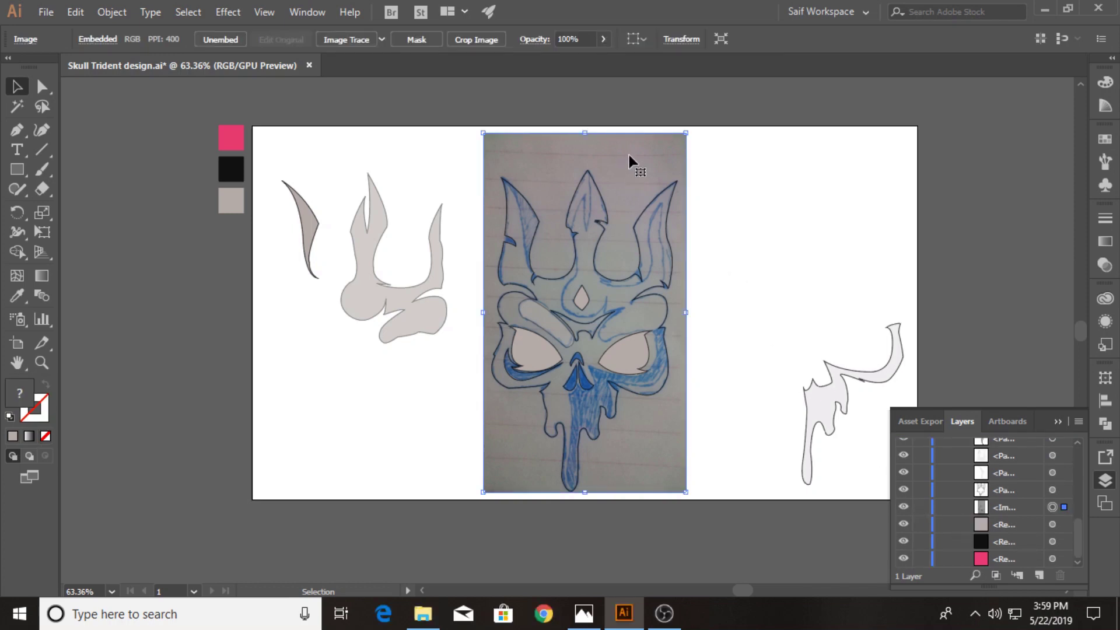
- Delete the sketch photo, then select both eyes, the brow, forehead mark and nose
key(Delete)
click(1056, 424)
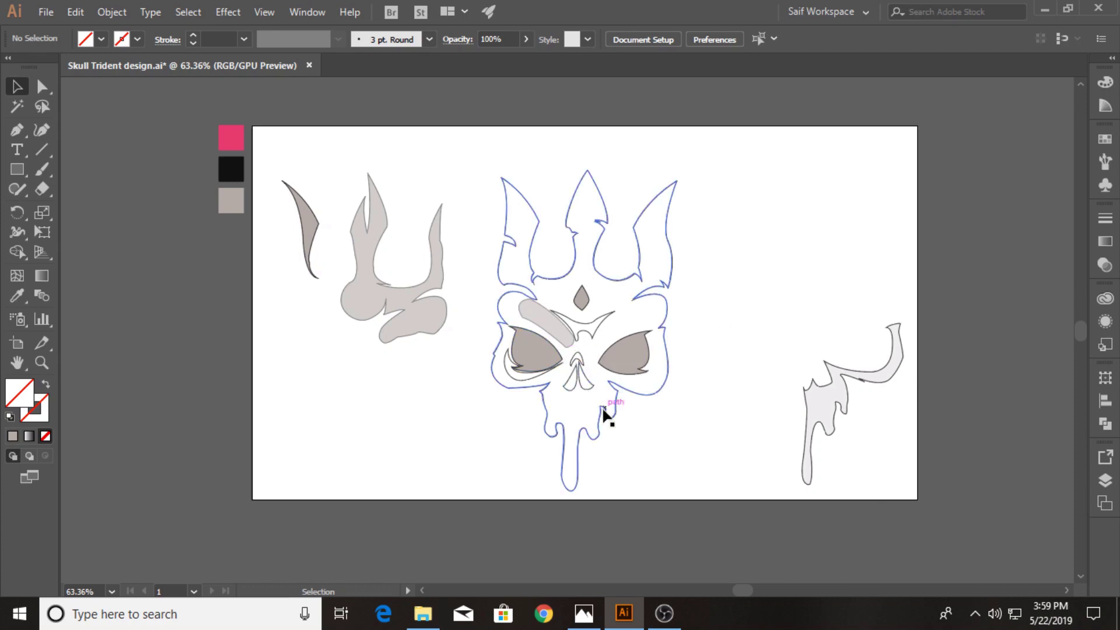
click(624, 369)
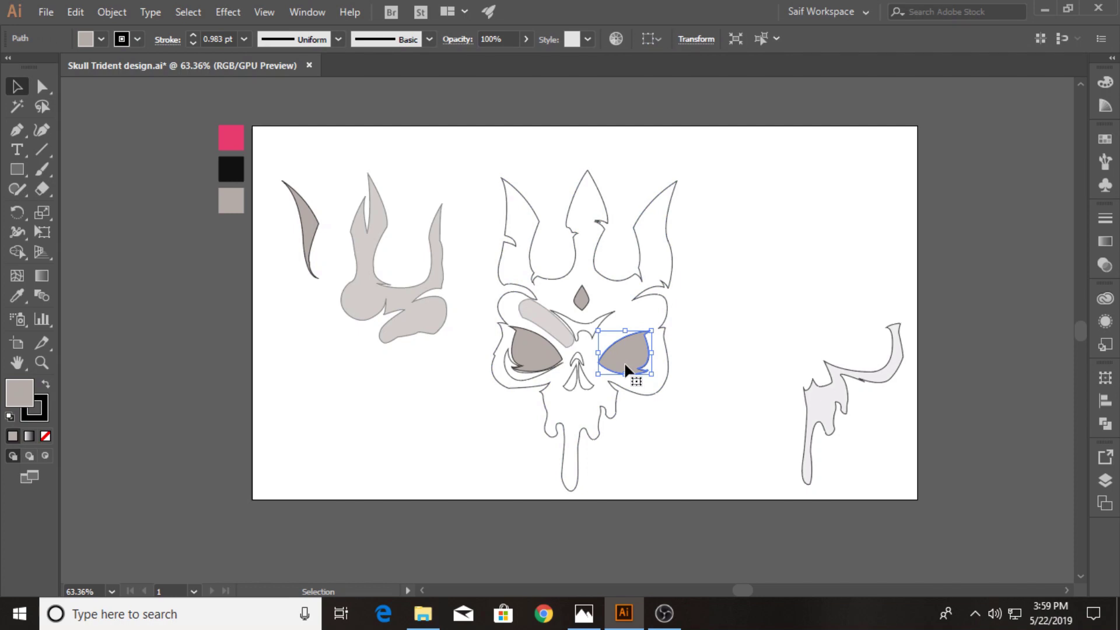
shift+click(528, 349)
shift+click(590, 329)
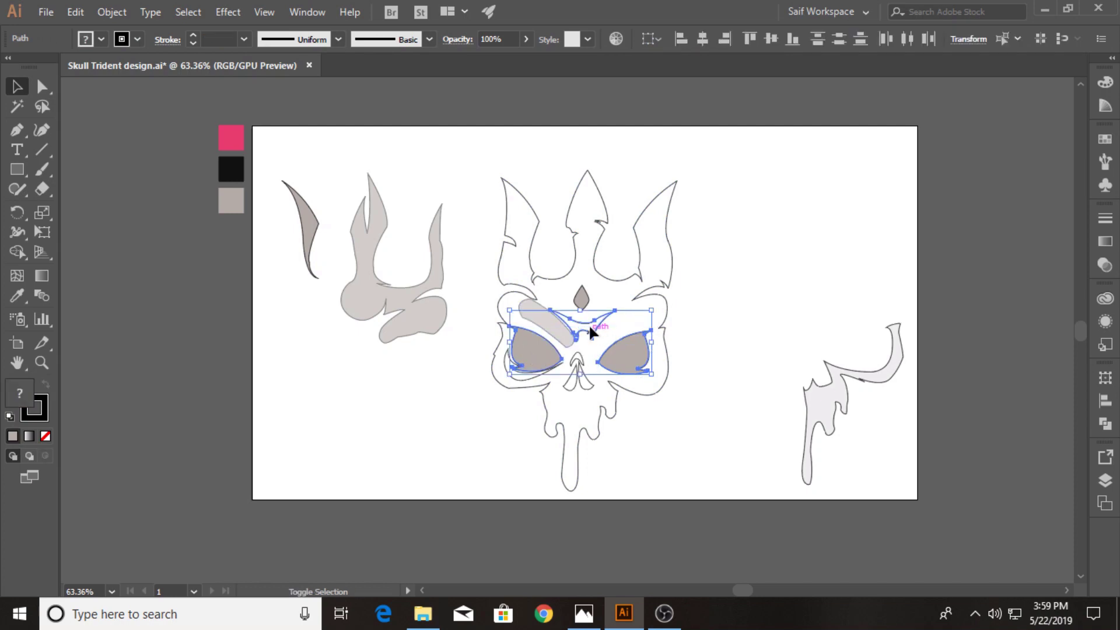
shift+click(582, 299)
shift+click(584, 387)
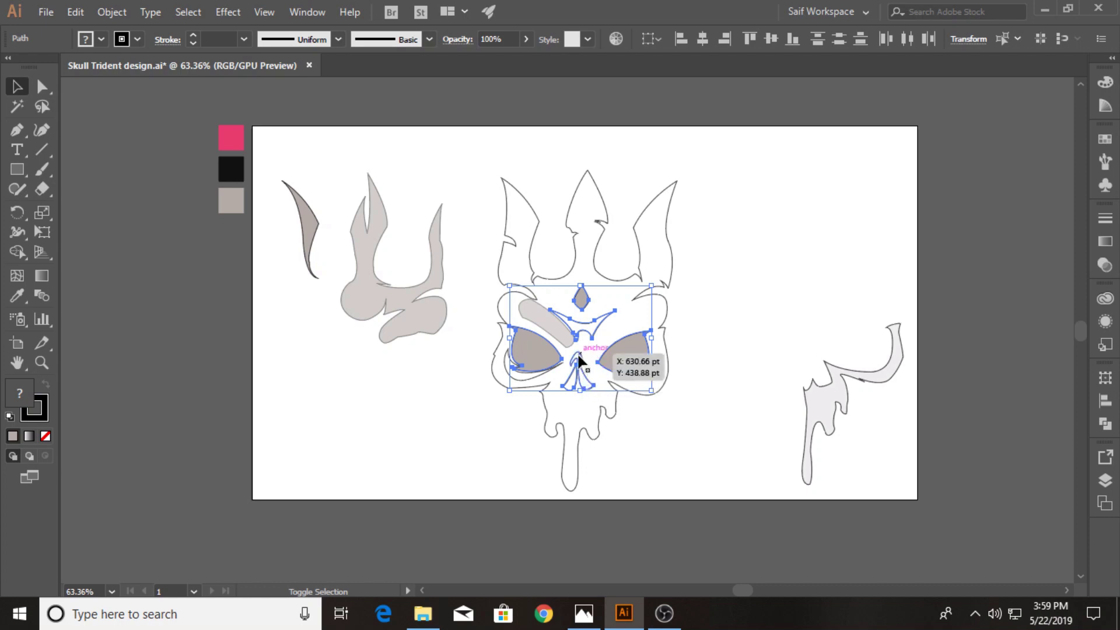
- Fill the eyes, brow, forehead mark and nose with the black swatch colour
key(i)
click(242, 165)
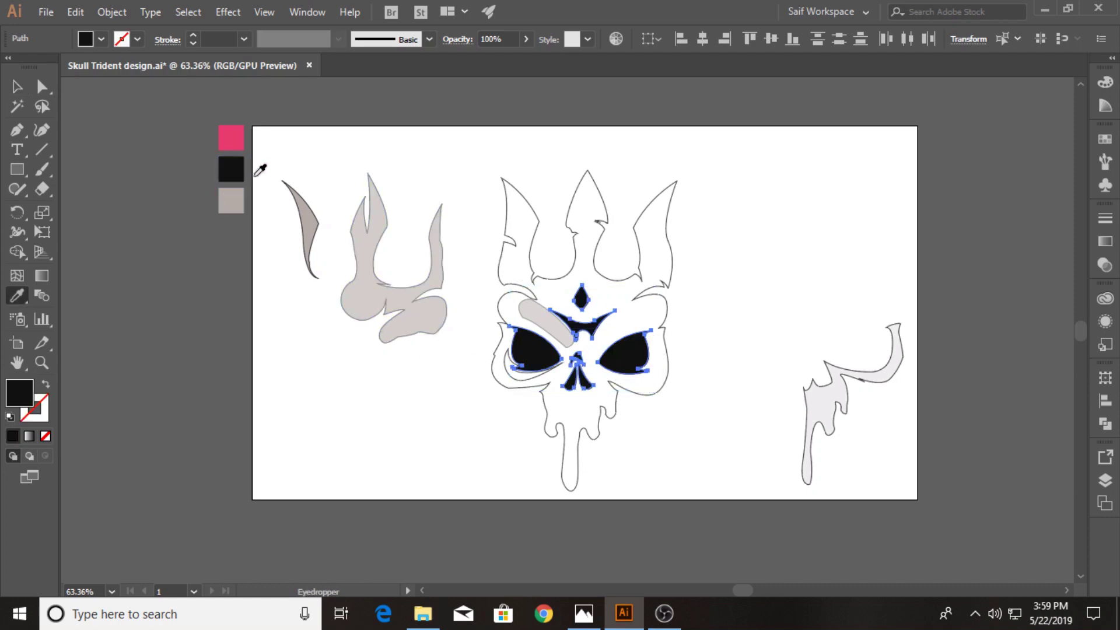
key(v)
click(143, 277)
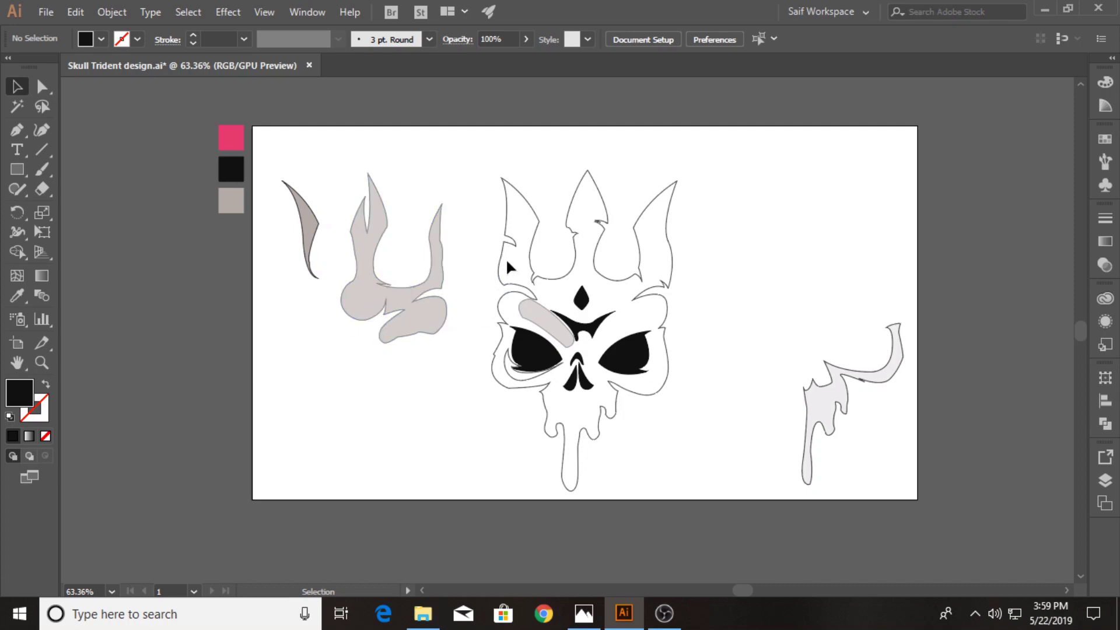
click(508, 263)
- Fill the skull outline with the grey swatch colour
key(i)
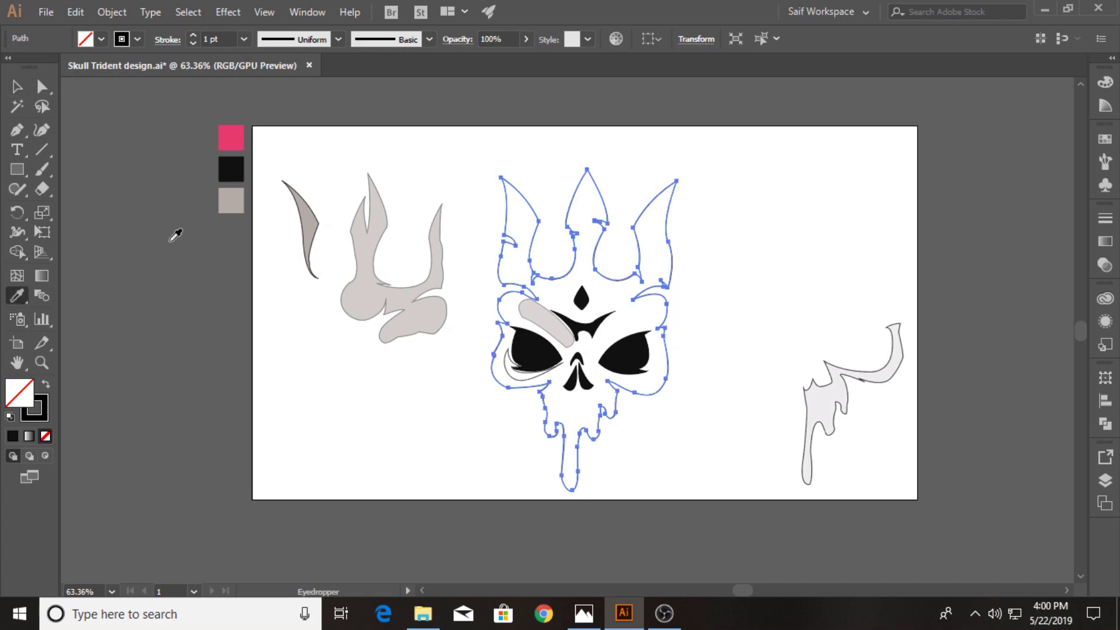
click(231, 198)
key(v)
click(333, 351)
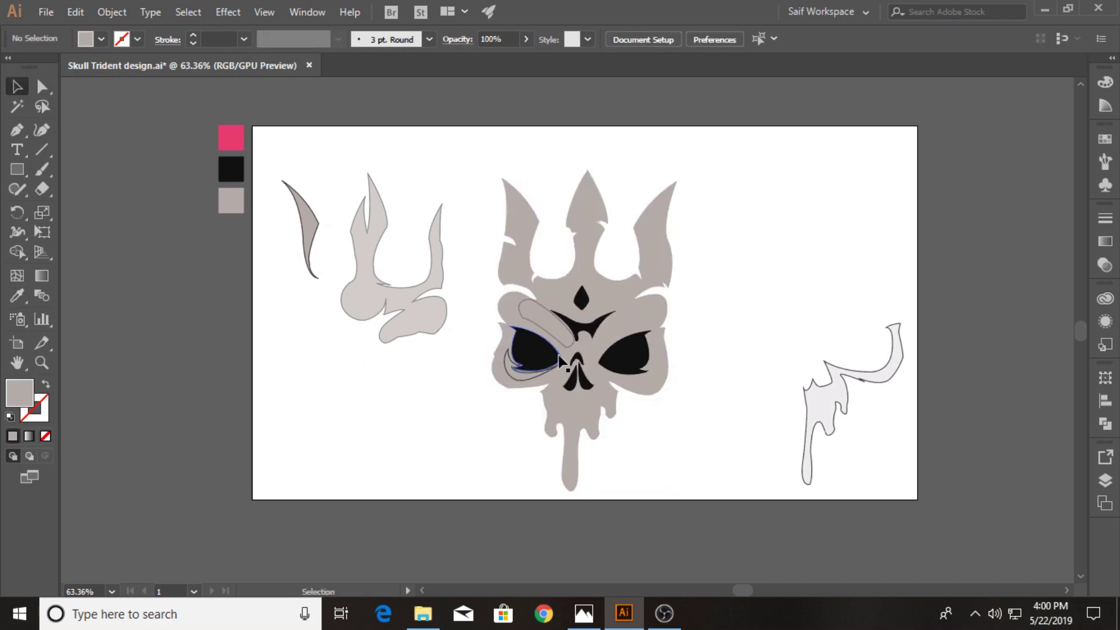
click(558, 357)
- Darken the skull's fill to 918c8b, then further to 726e6e
double_click(20, 391)
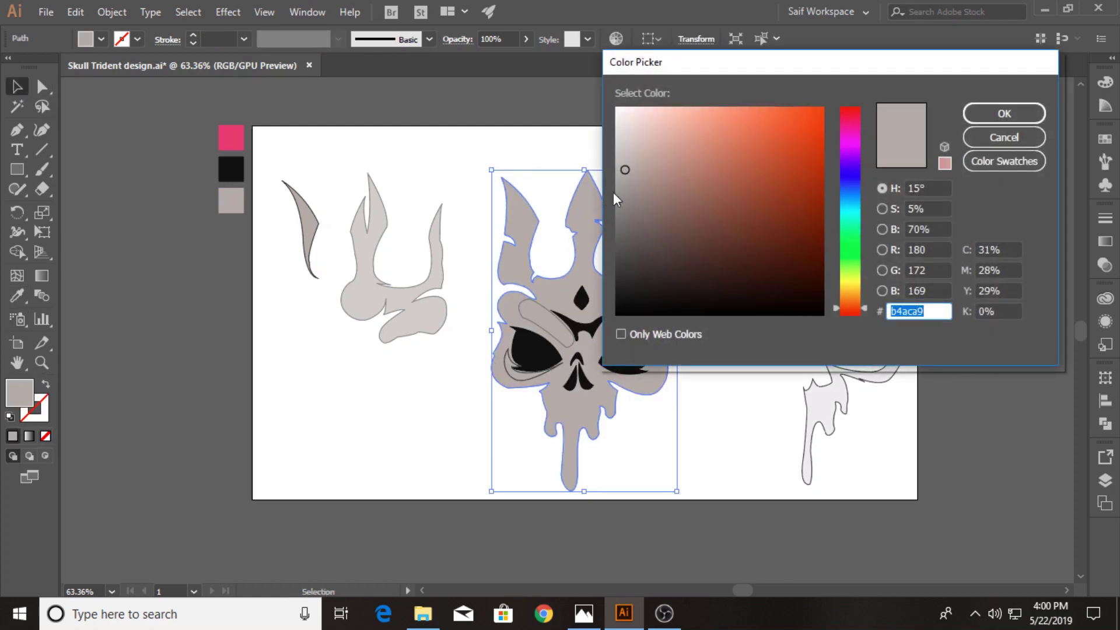
drag(622, 171, 624, 196)
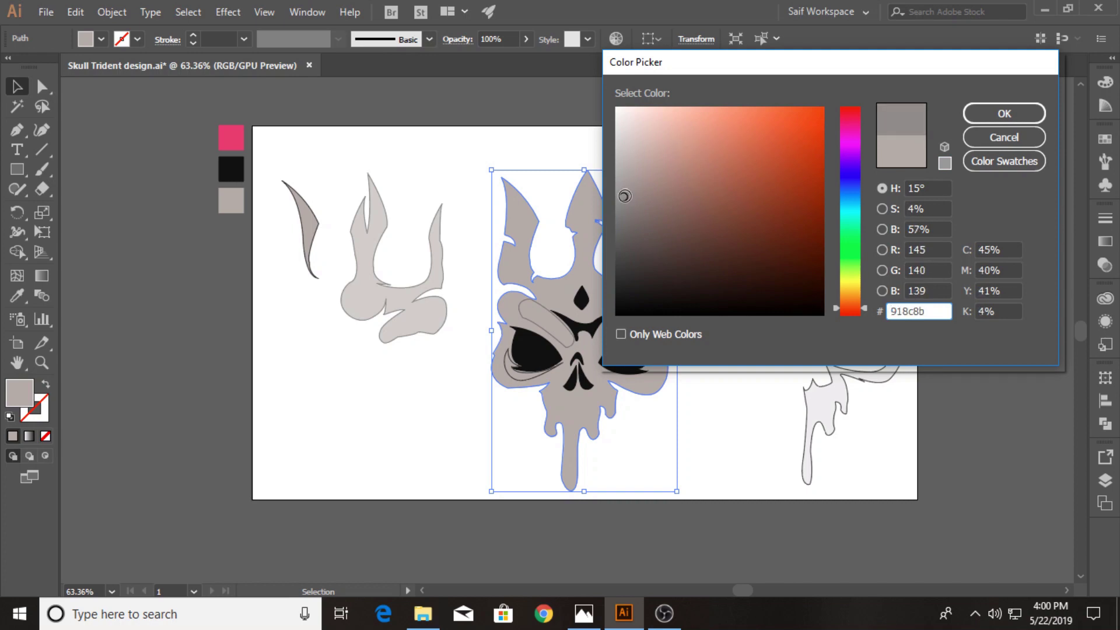
click(1003, 113)
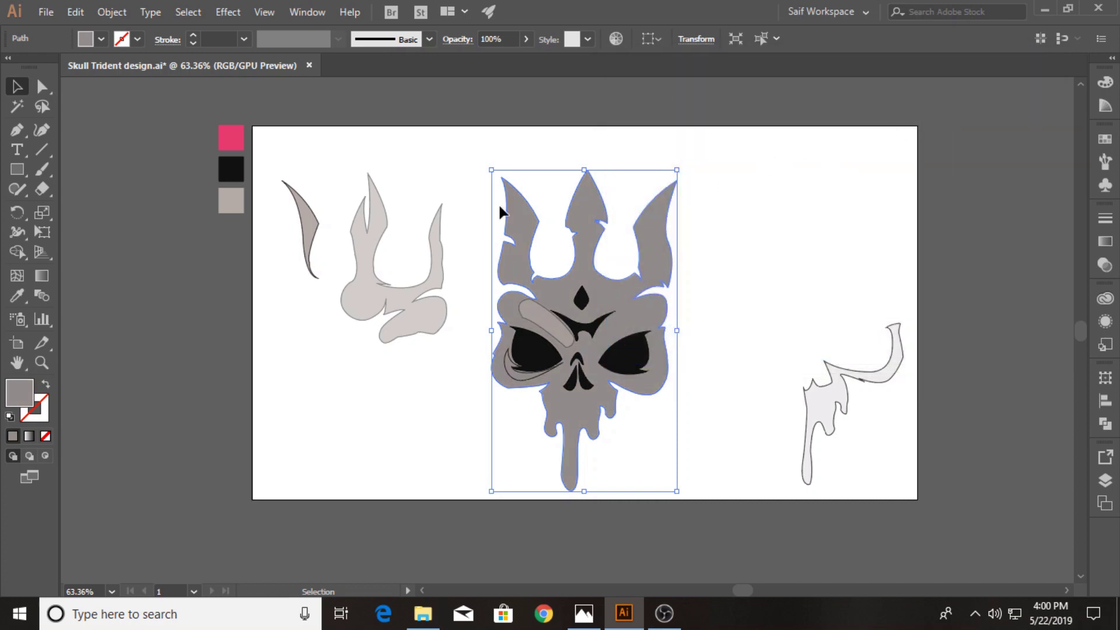
double_click(19, 392)
drag(625, 196, 624, 223)
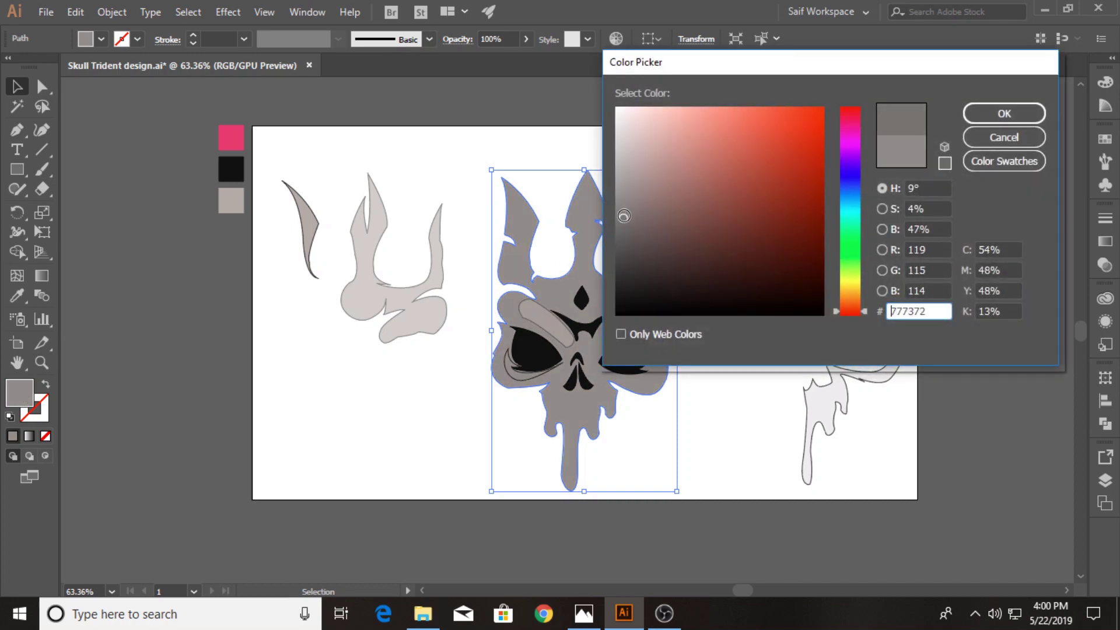
click(1004, 114)
click(746, 260)
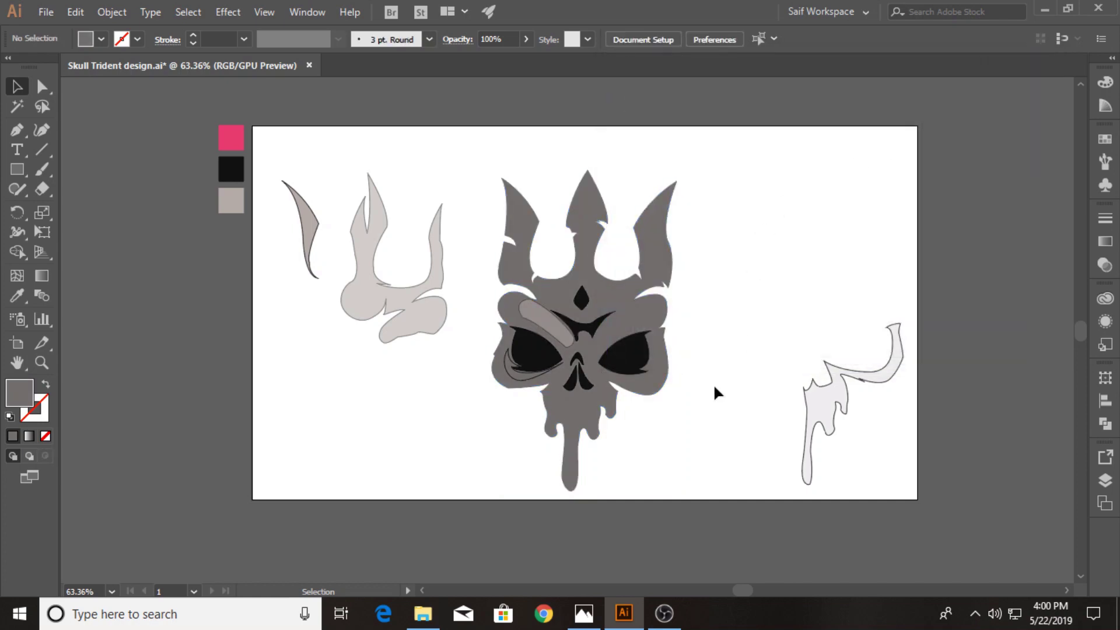
- Give the eyebrow streak and under-eye crescent a white fill with no stroke
click(522, 378)
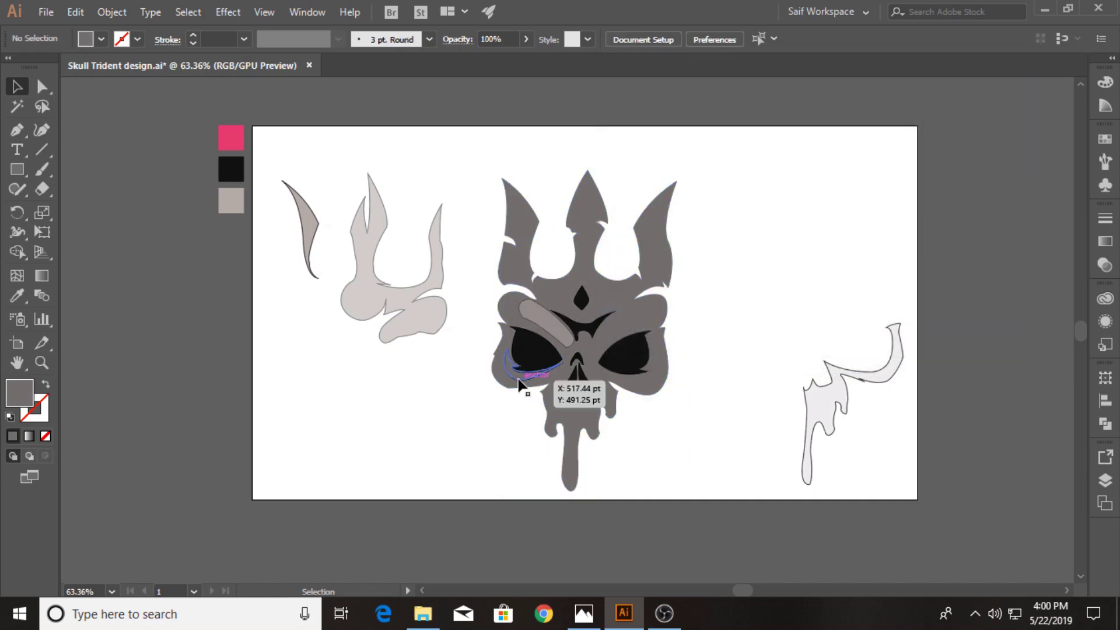
shift+click(546, 321)
click(101, 39)
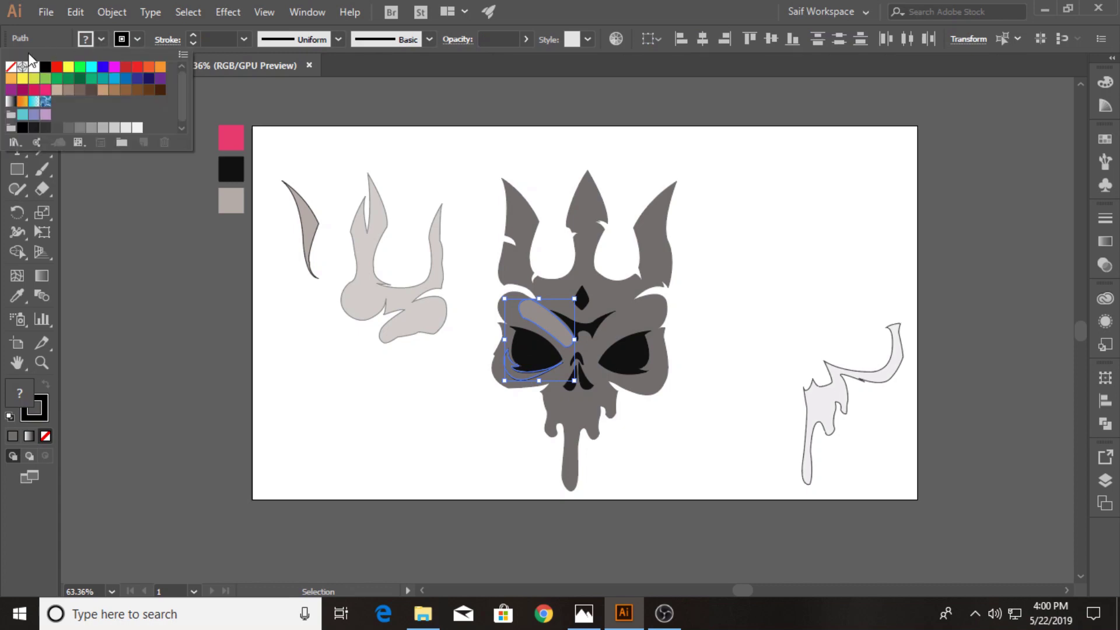
click(34, 67)
click(137, 39)
click(10, 68)
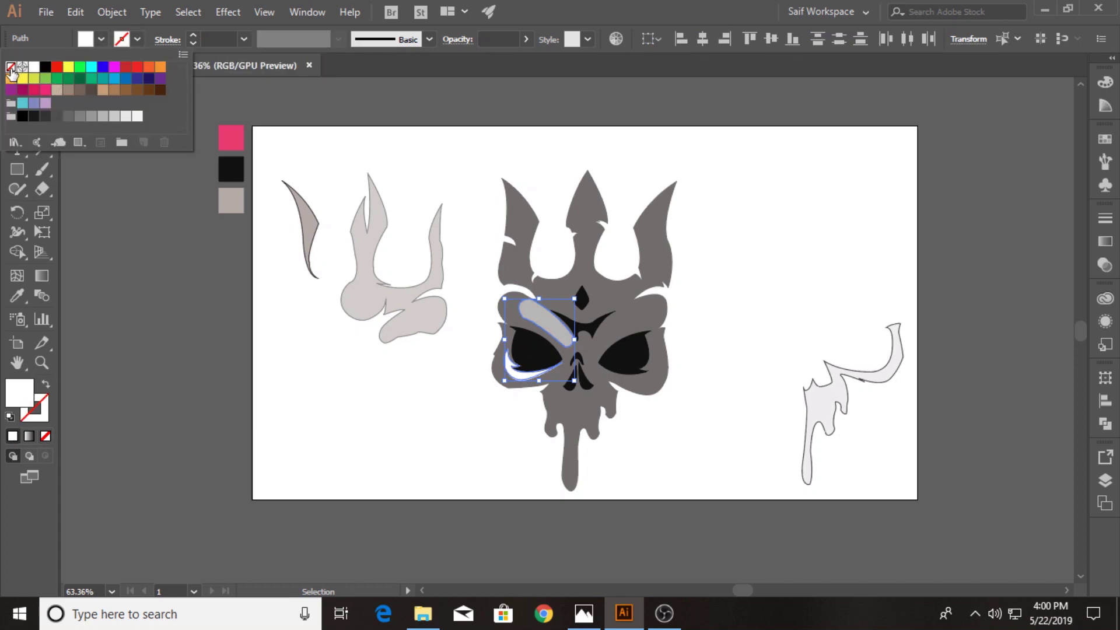
click(742, 259)
click(709, 313)
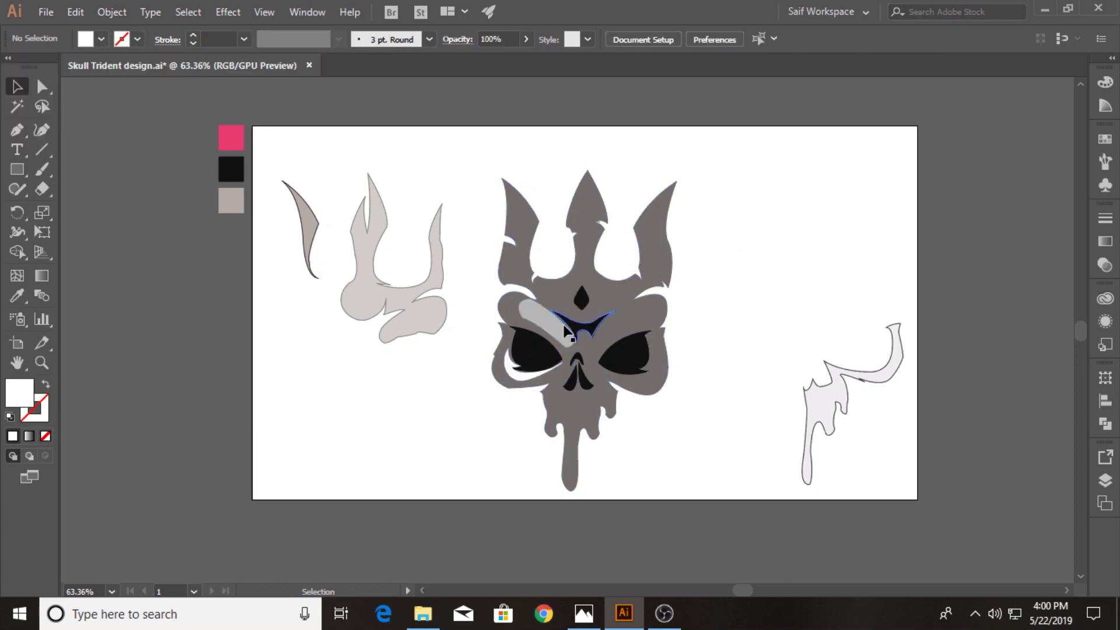
- Set the eyebrow and crescent to 30% opacity, then drag the left trident pieces toward the skull
click(545, 321)
shift+click(513, 371)
click(1104, 263)
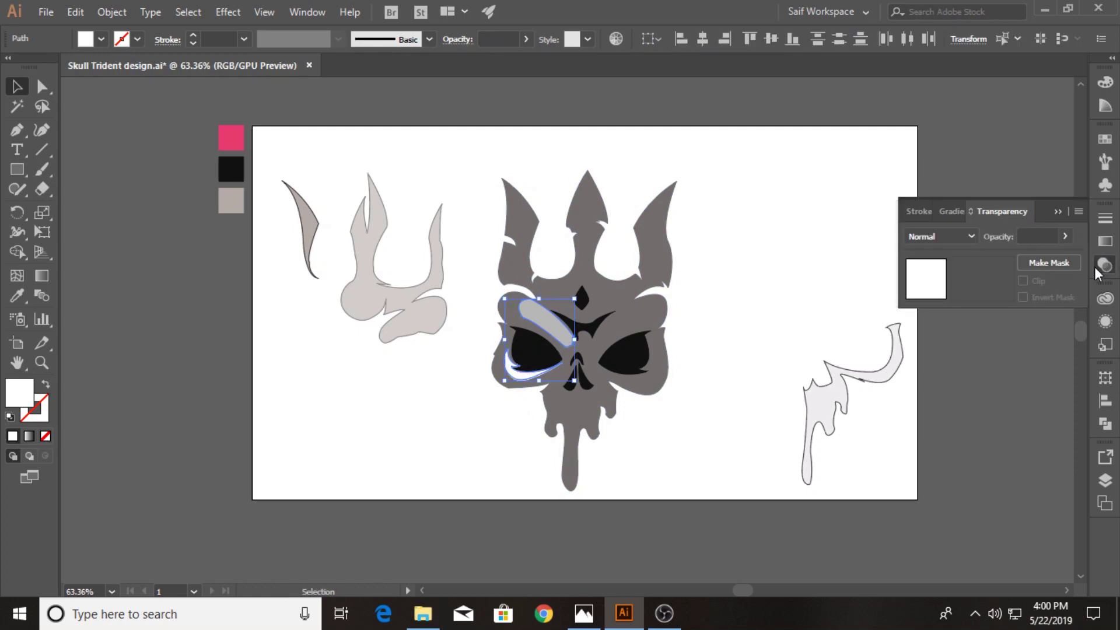
click(1049, 236)
text(30)
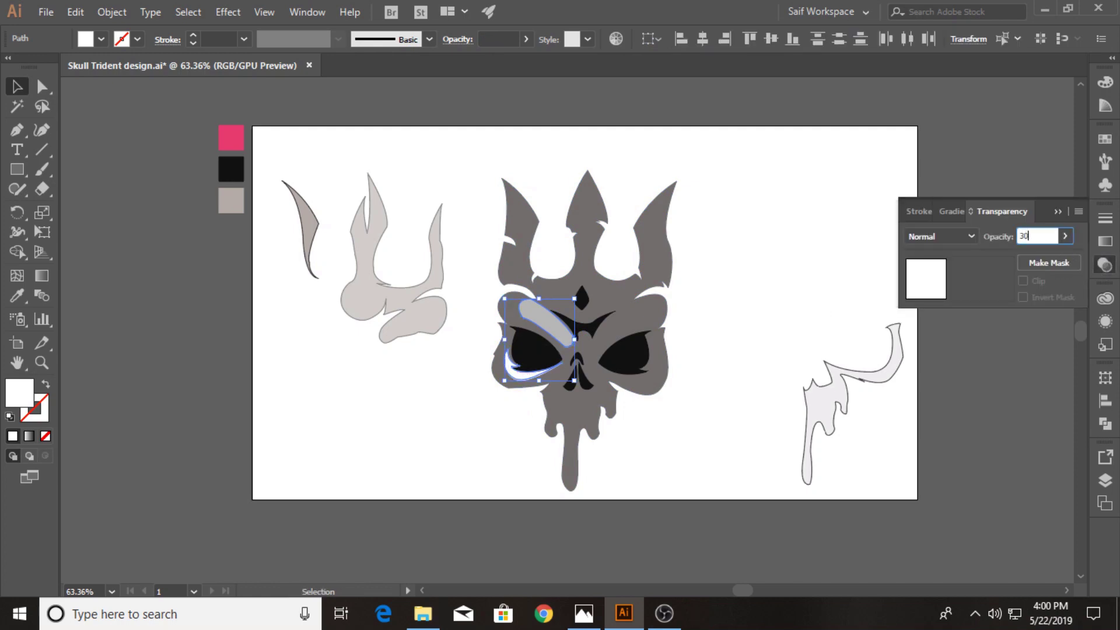
key(Return)
click(403, 206)
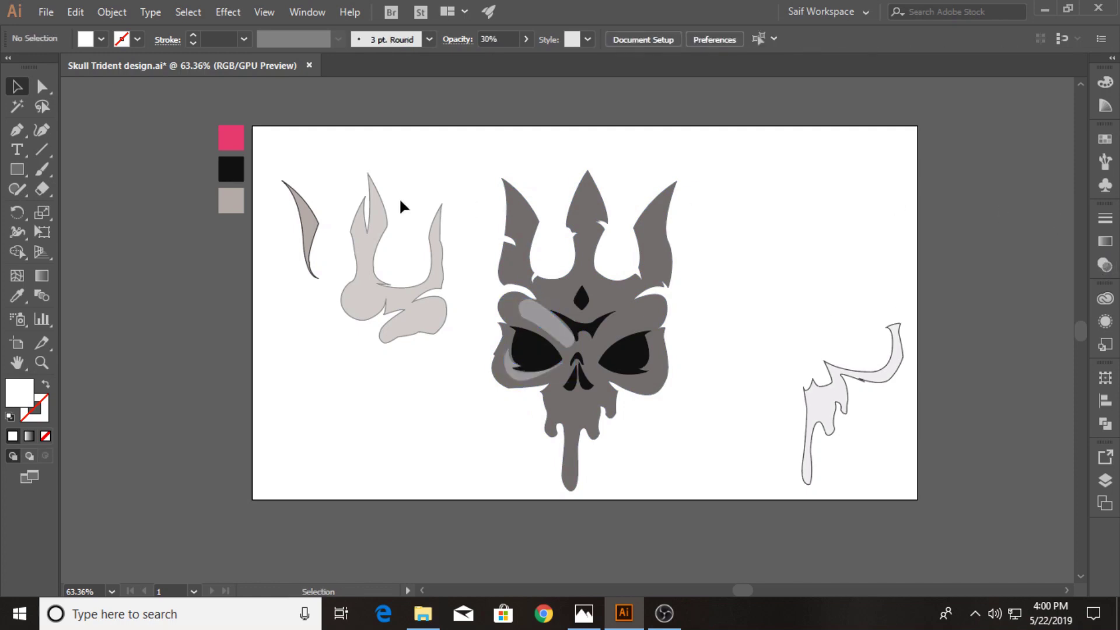
drag(407, 274, 408, 275)
drag(375, 264, 595, 268)
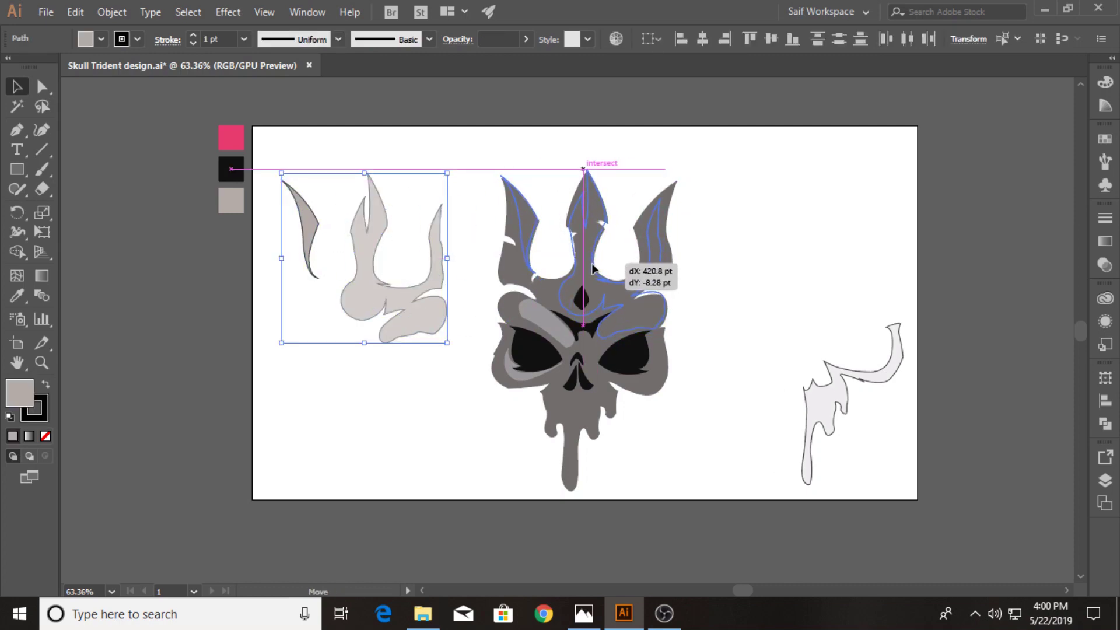
- Position the separate trident pieces over the skull's trident, nudging the middle and right ones up
drag(594, 269, 755, 242)
click(41, 362)
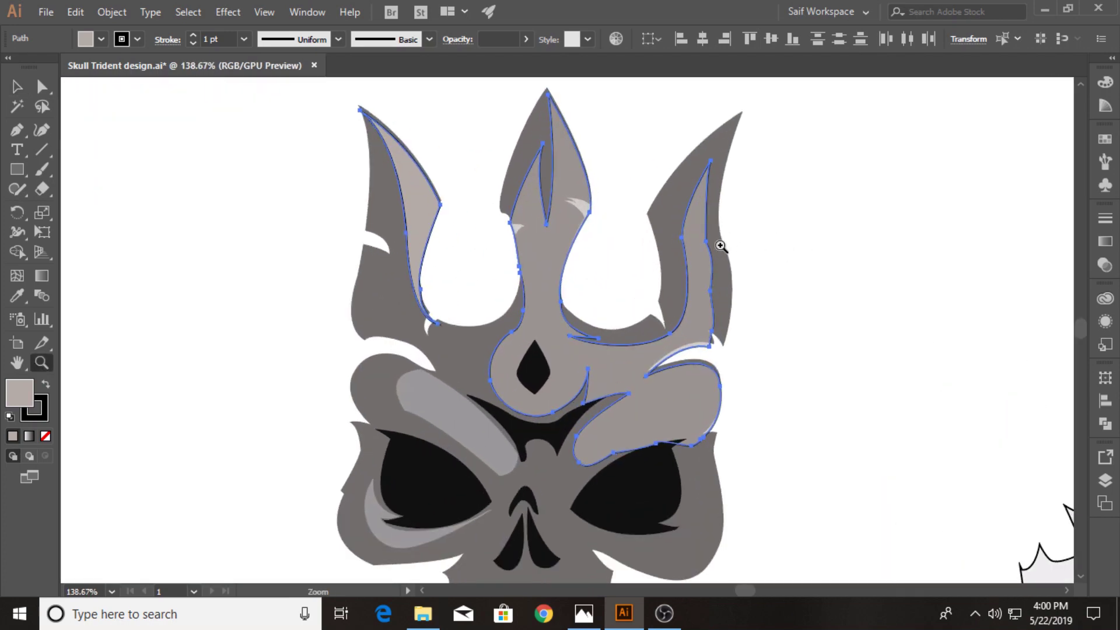
click(17, 87)
drag(544, 236, 544, 231)
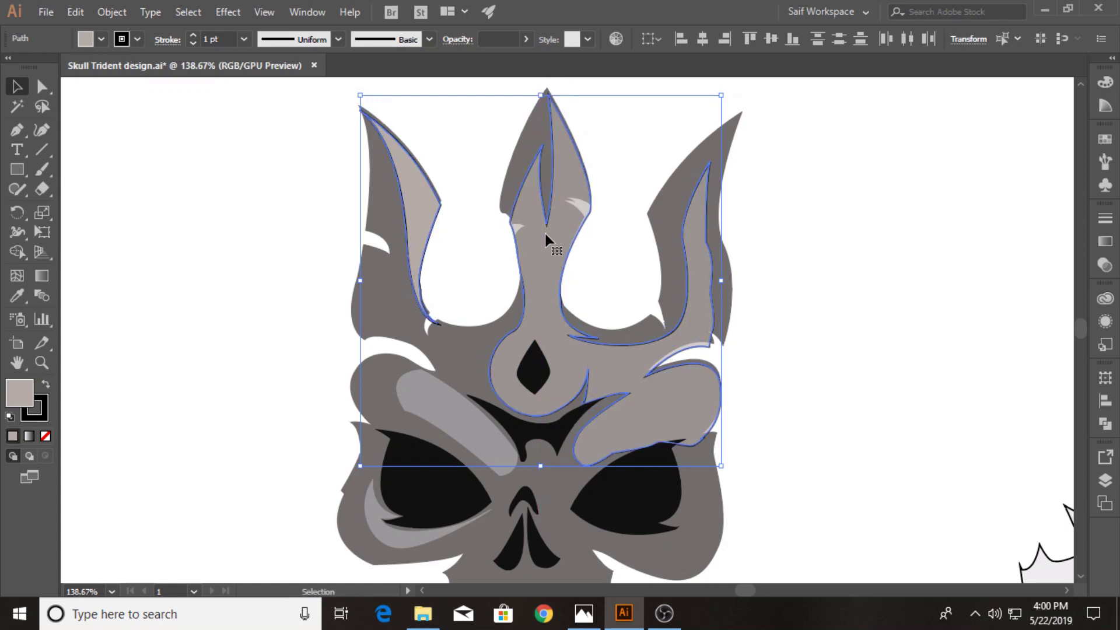
click(764, 271)
drag(550, 253, 551, 247)
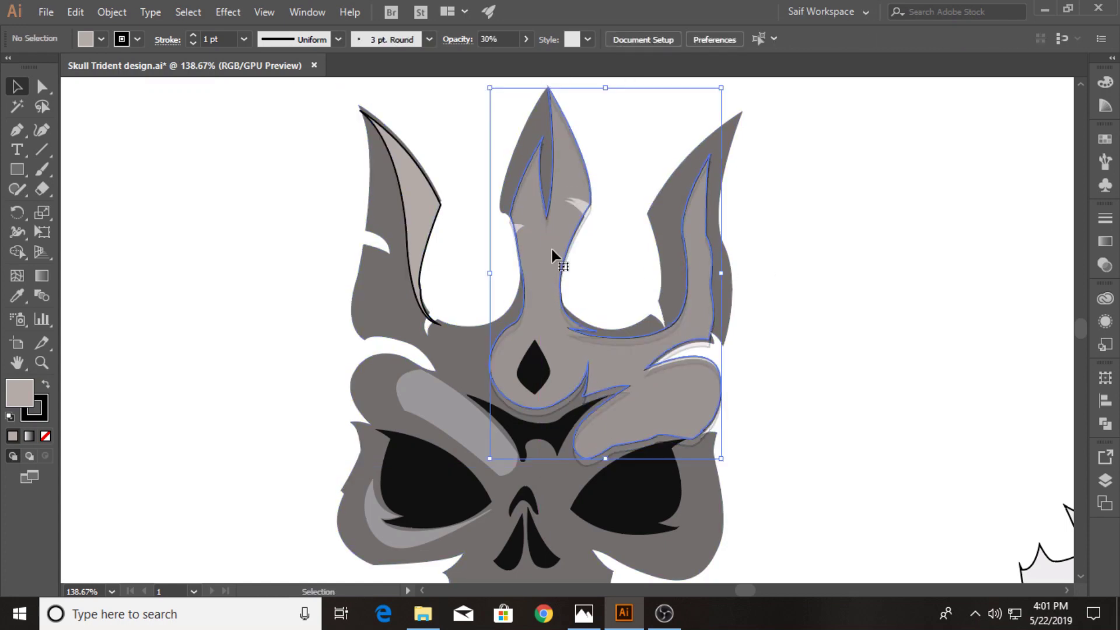
click(808, 298)
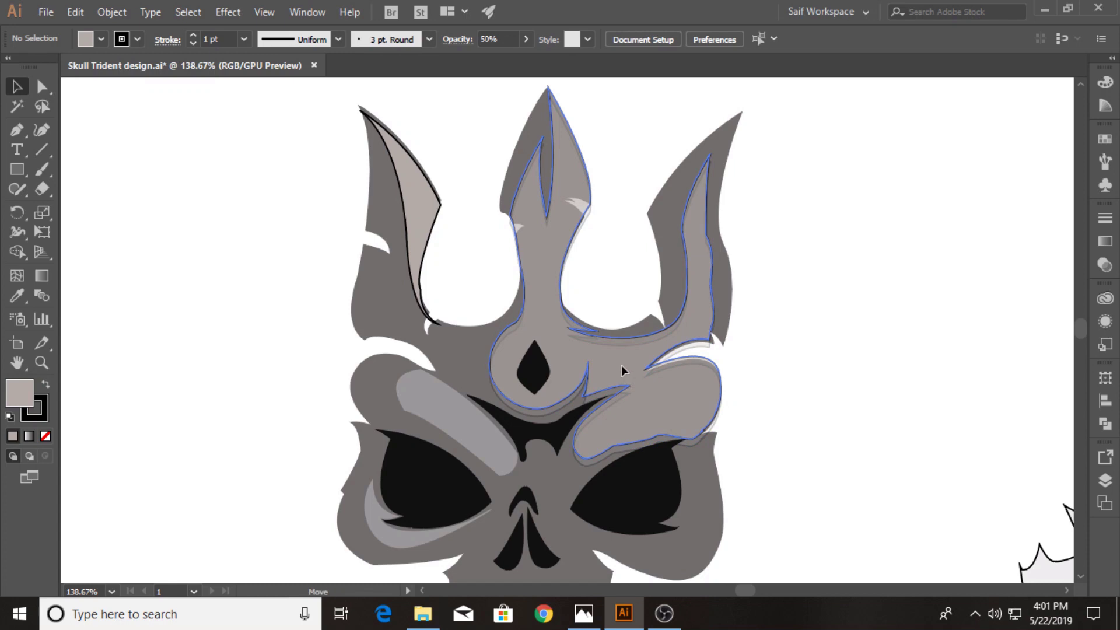
drag(625, 370, 622, 364)
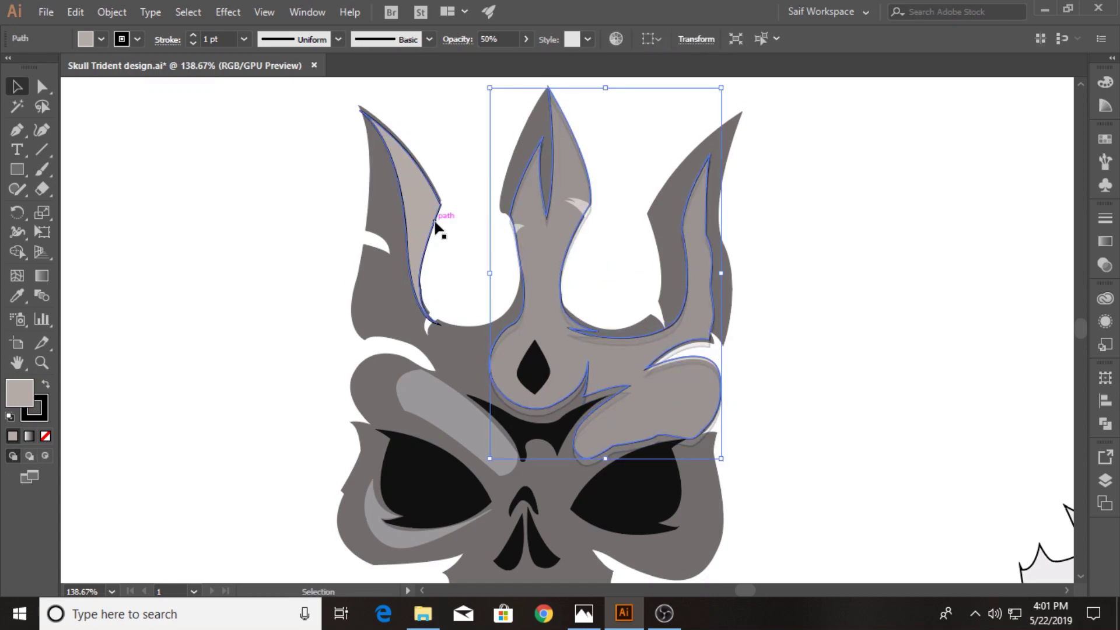
- Give the trident a pale translucent fill sampled from the skull's highlight and grey
key(i)
click(418, 395)
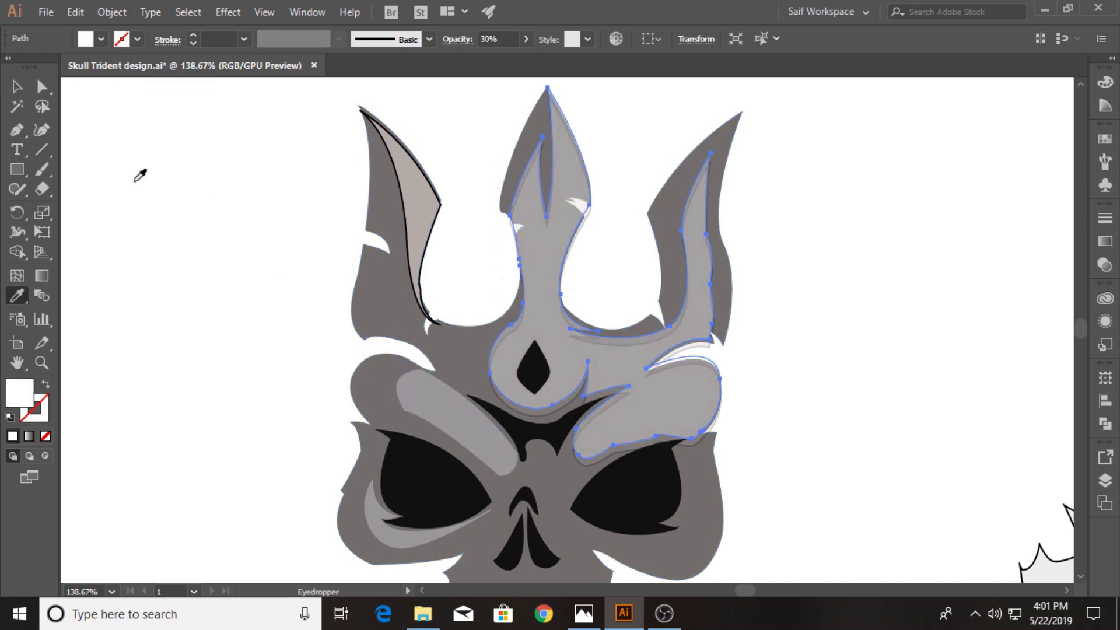
click(17, 86)
click(799, 255)
drag(708, 302, 883, 288)
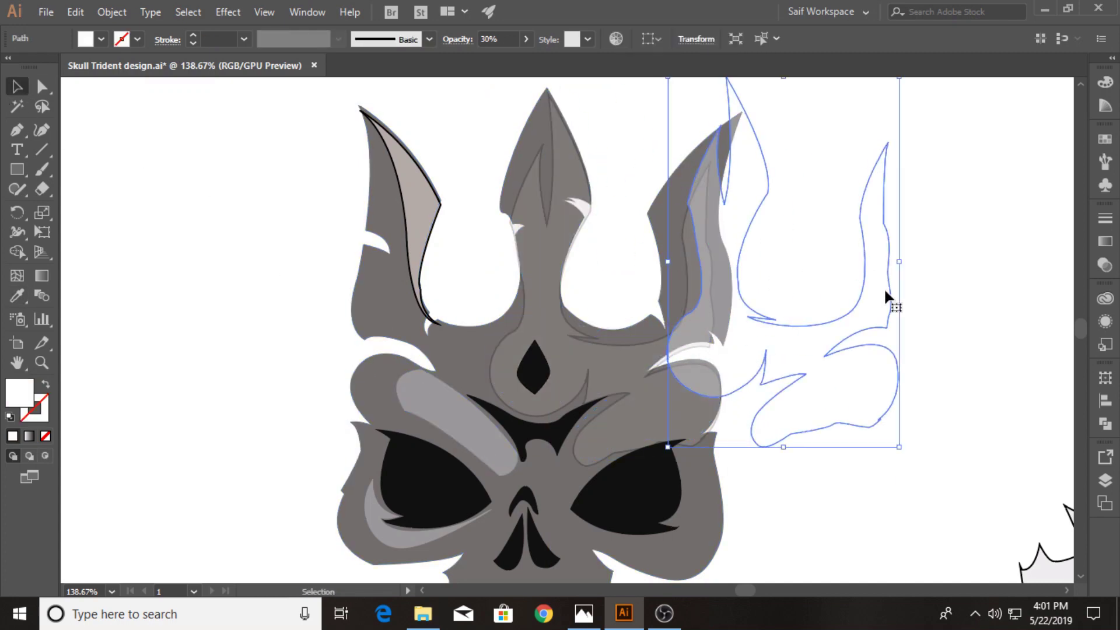
key(ctrl+z)
key(i)
click(559, 309)
key(ctrl+shift+a)
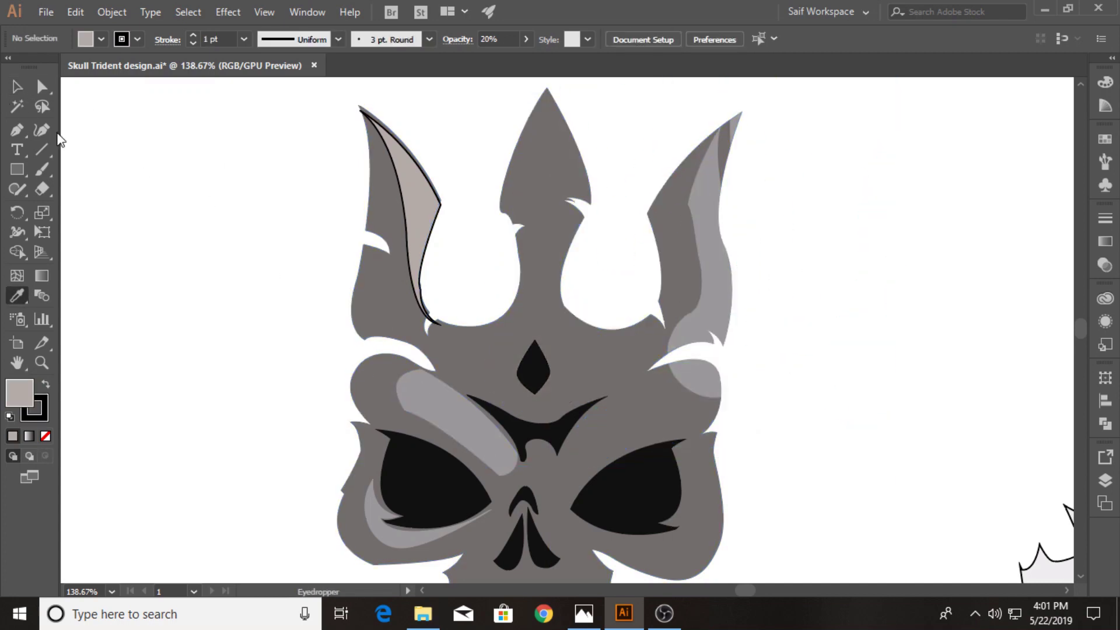
key(v)
- Move the trident outline left and nudge it slightly left and down
drag(668, 309, 530, 315)
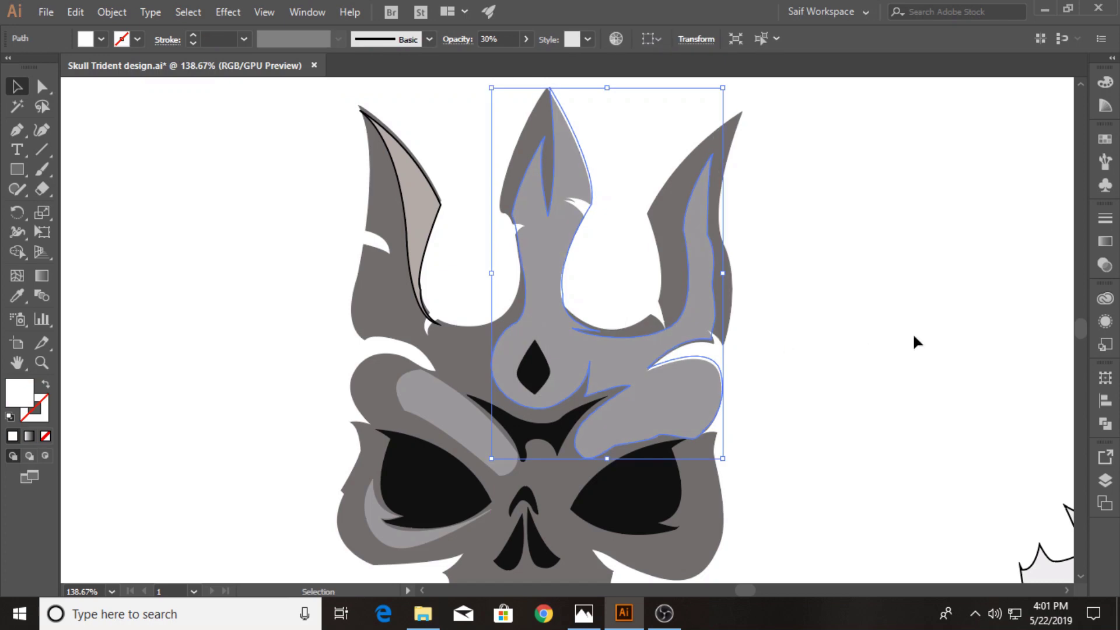
key(Left)
key(Down)
key(Down)
key(Down)
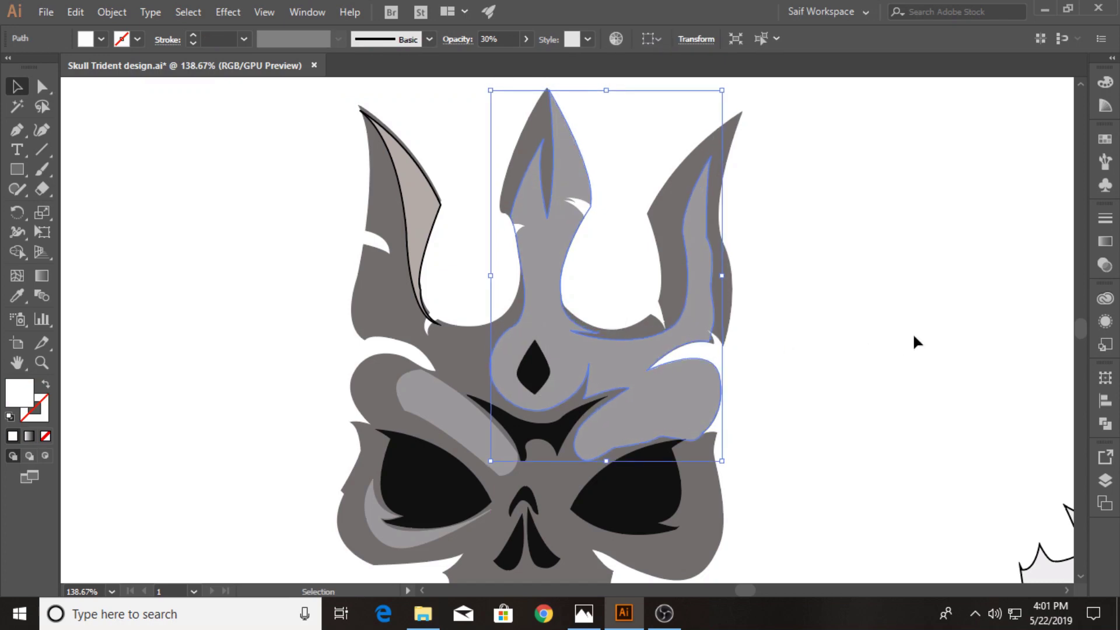
click(913, 342)
- Color the left horn's inner shape light grey and reposition it as a highlight
click(411, 195)
key(i)
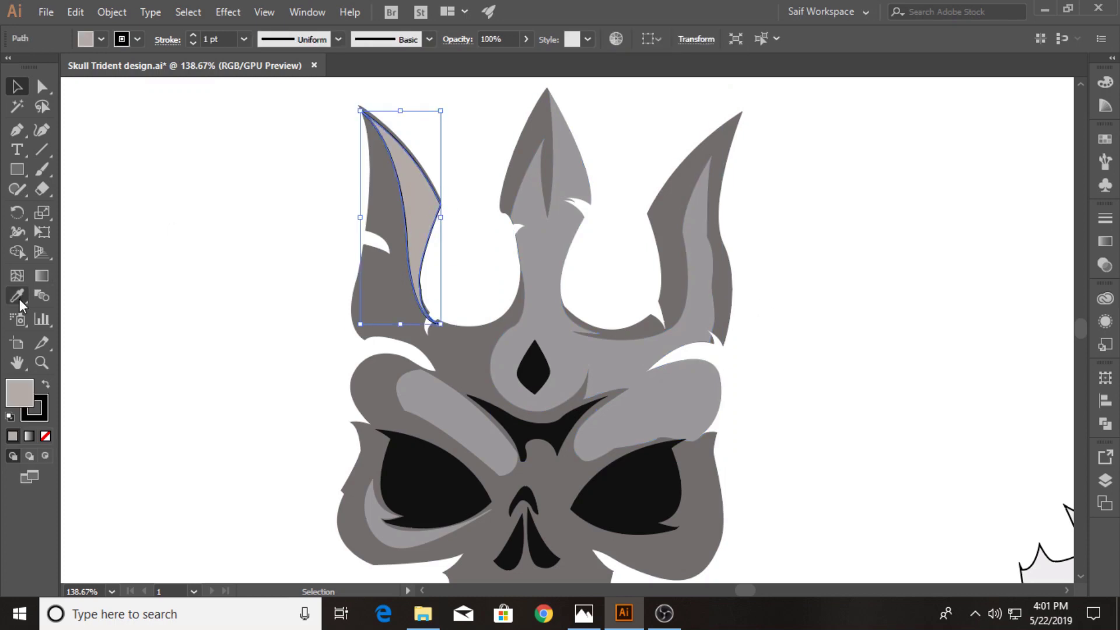
click(540, 227)
click(17, 86)
click(452, 187)
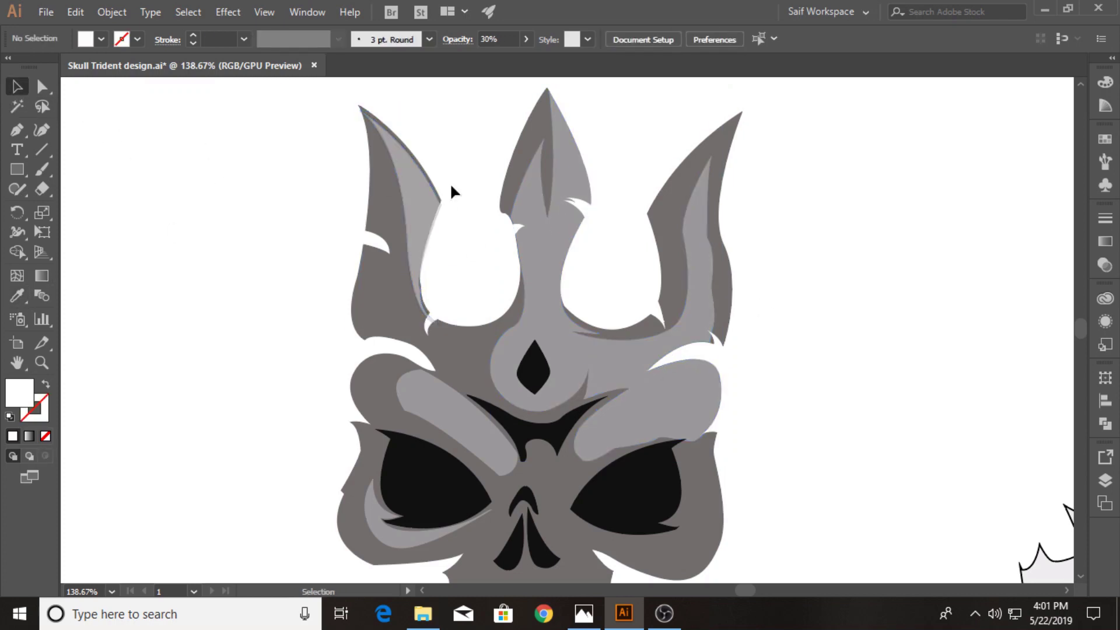
drag(415, 187, 414, 185)
click(460, 162)
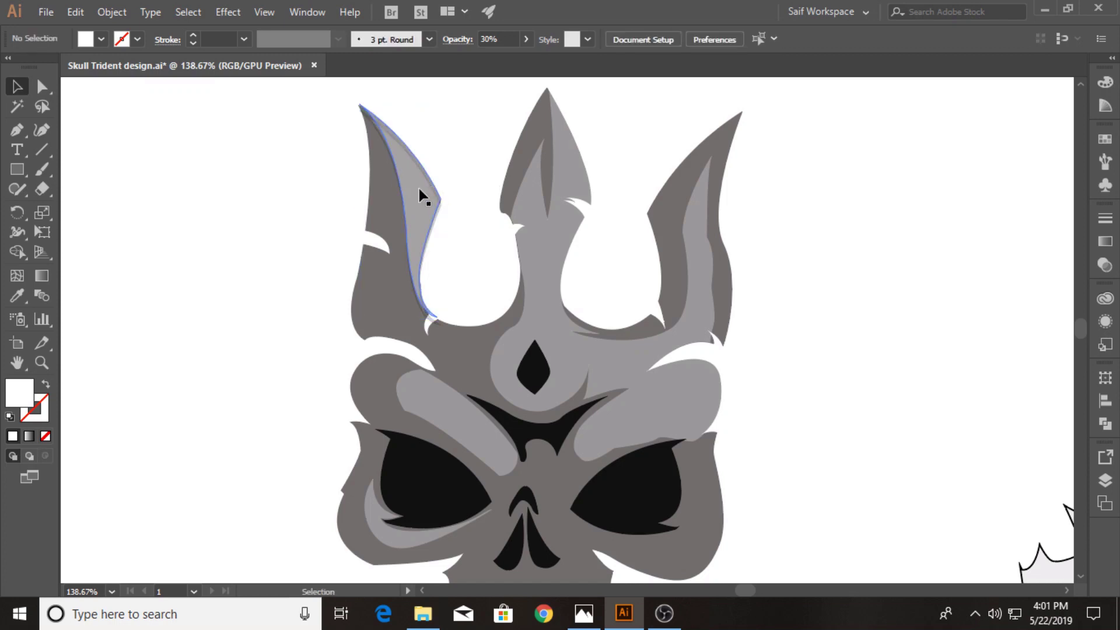
click(418, 186)
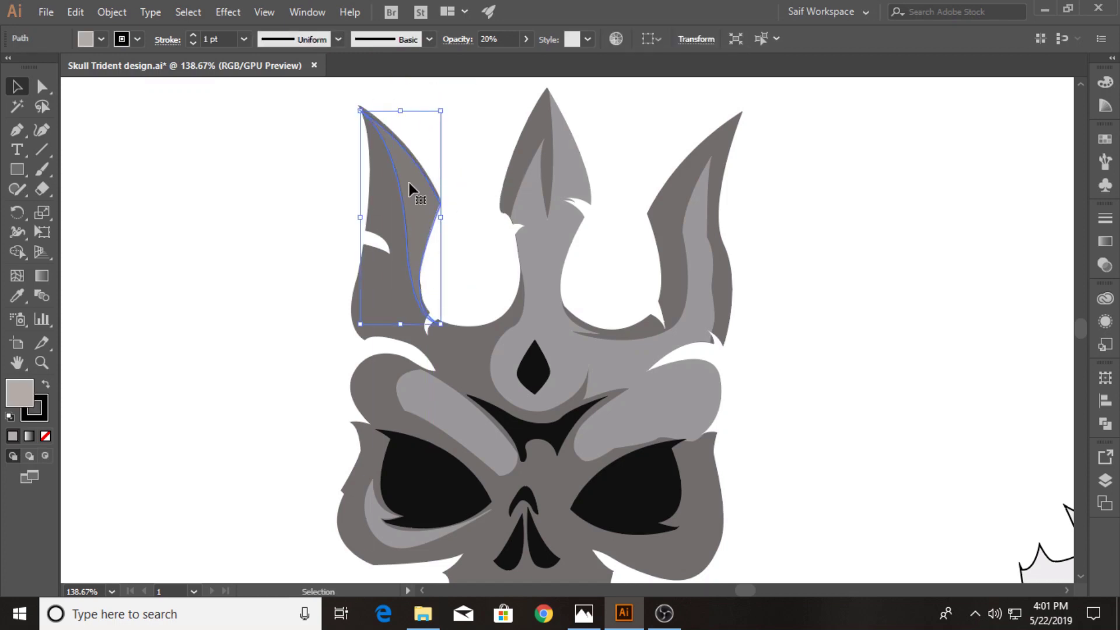
mouse_move(415, 187)
mouse_down()
mouse_move(441, 183)
mouse_move(428, 187)
mouse_up()
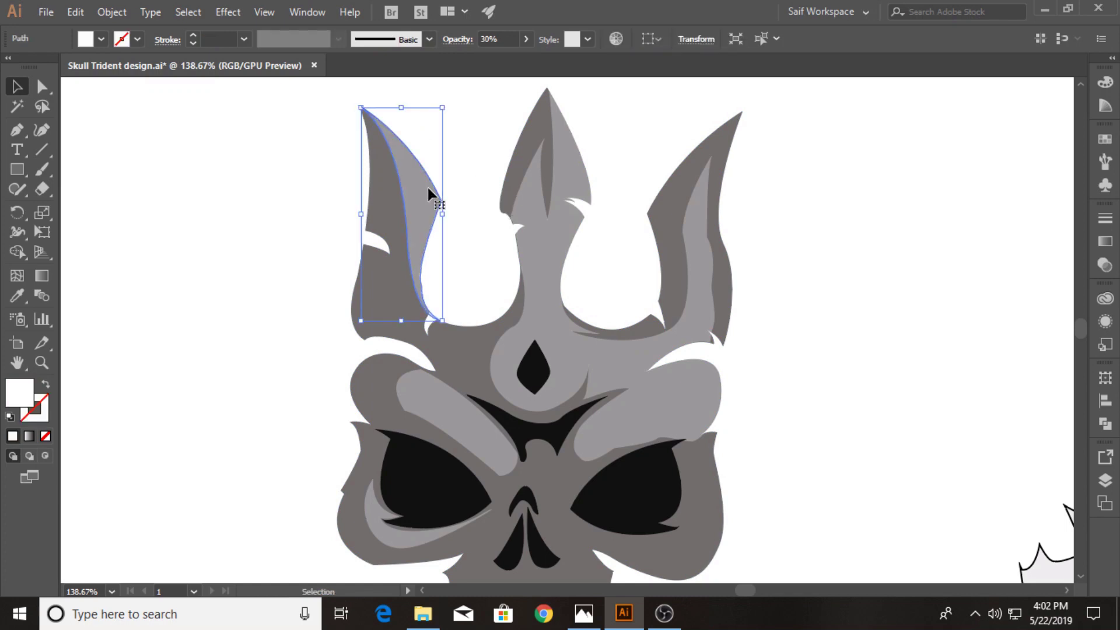
click(470, 162)
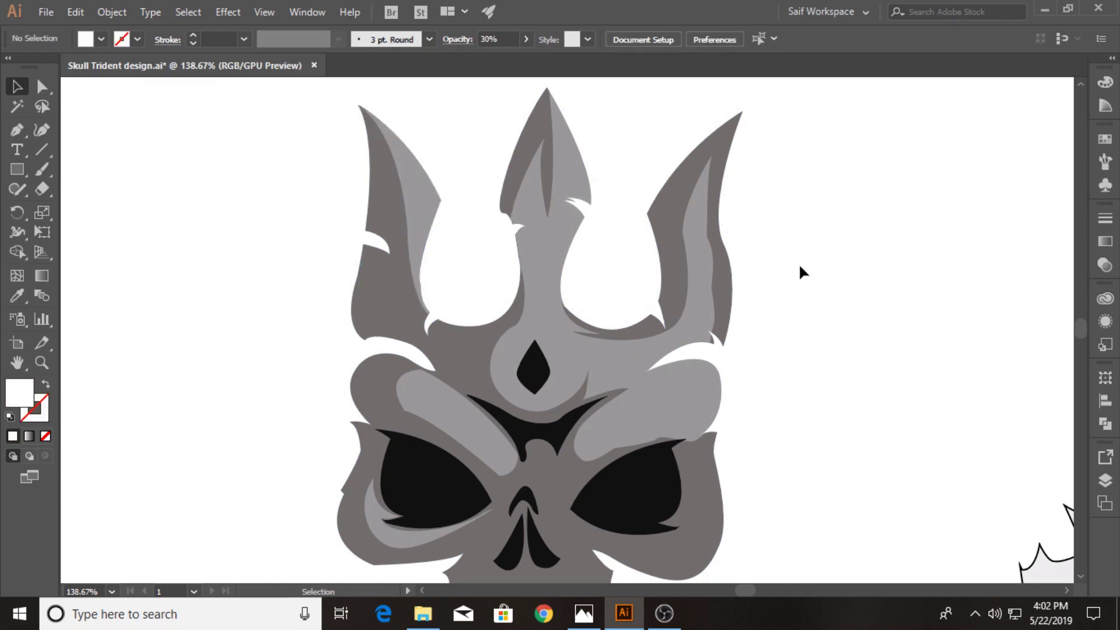
- Place the drip shape over the skull's jaw and give it a pale translucent grey
scroll(800, 269, down, 3)
scroll(797, 263, down, 3)
mouse_move(1030, 402)
mouse_down()
mouse_move(516, 424)
mouse_move(525, 407)
mouse_up()
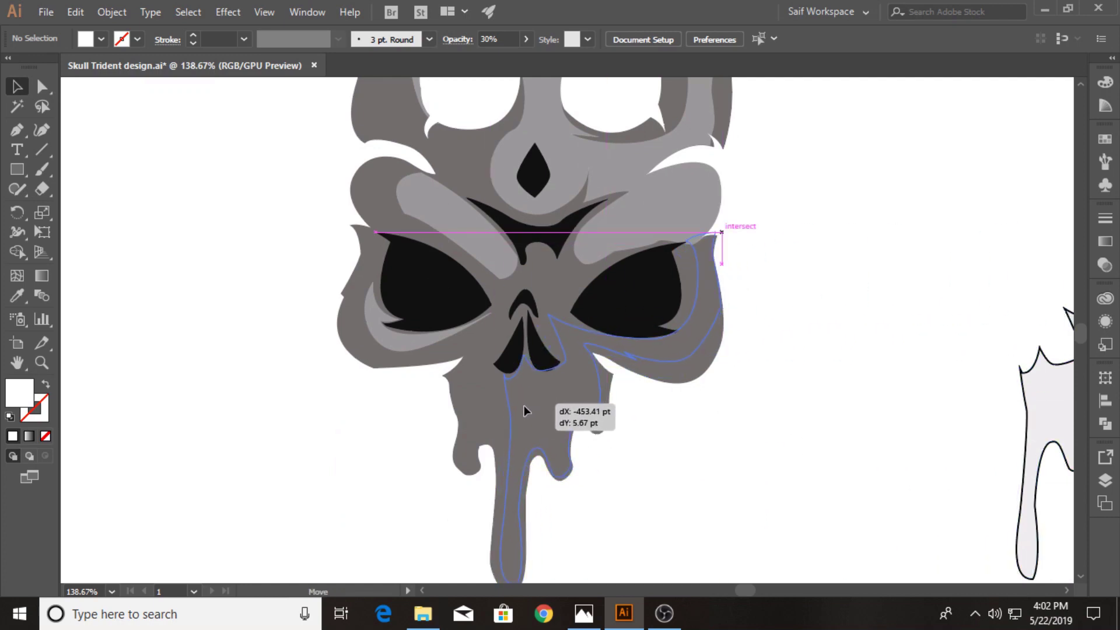
drag(526, 405, 523, 407)
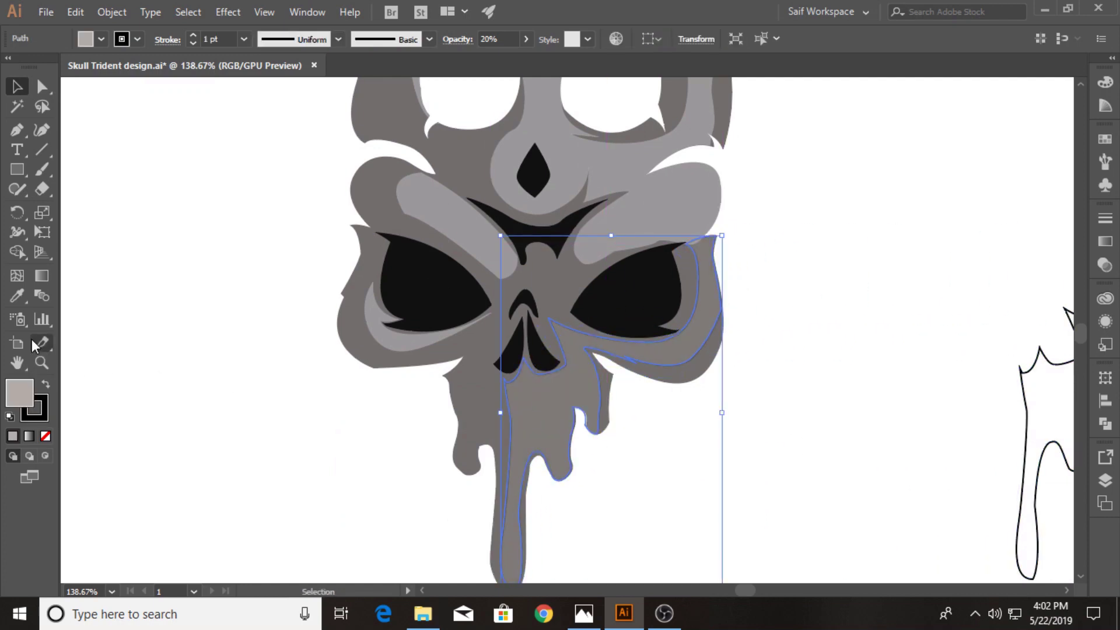
key(i)
click(570, 152)
click(17, 87)
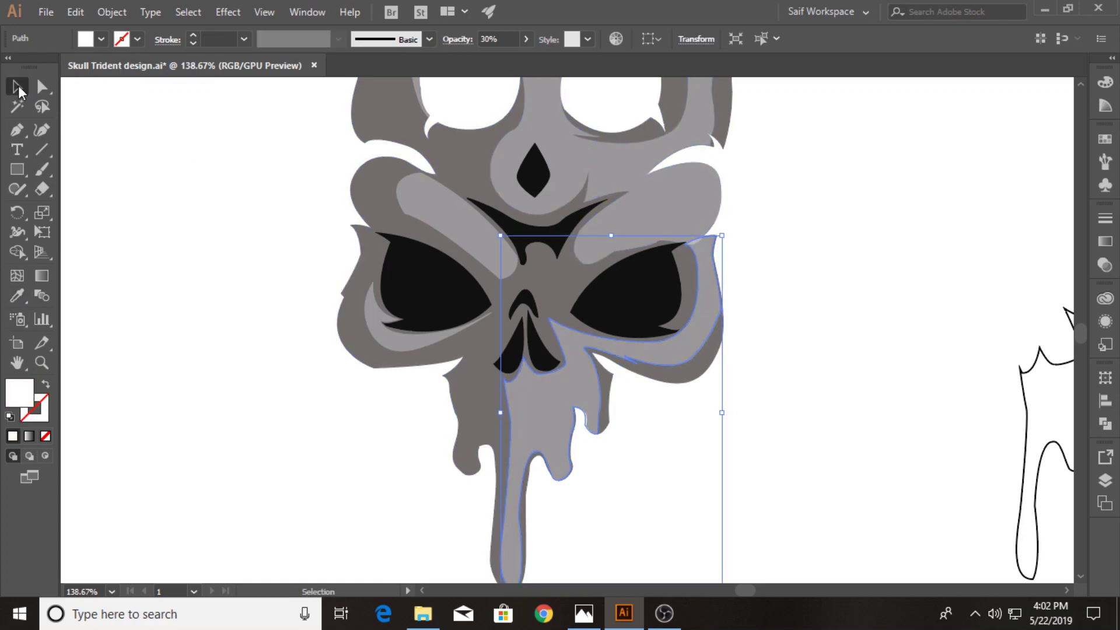
click(789, 337)
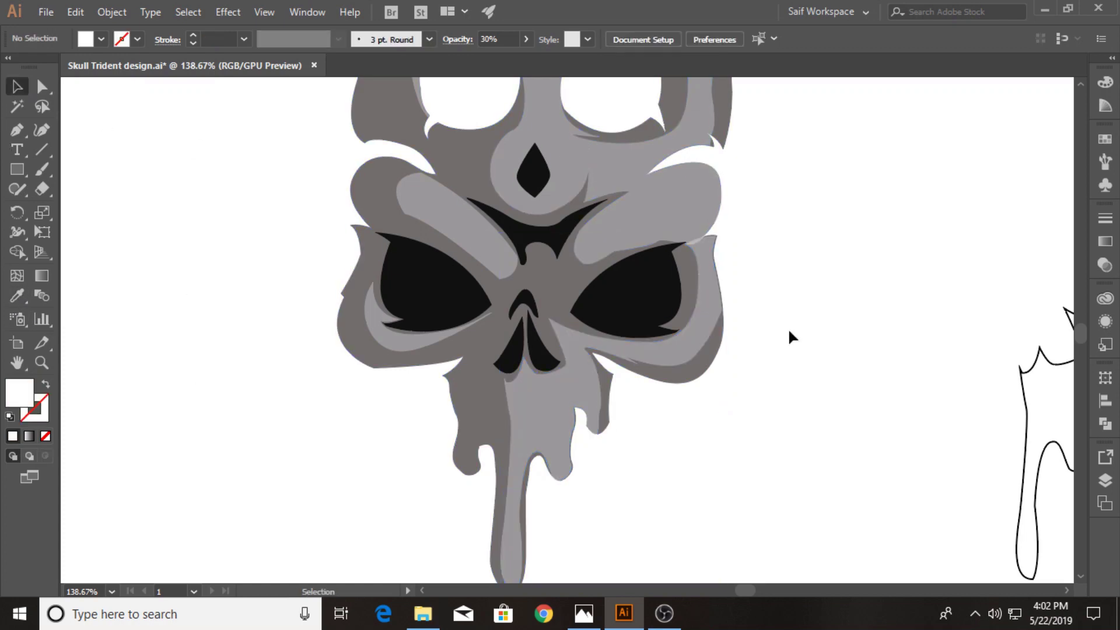
- Delete the leftover black sketch outline, zoom out, and select the whole skull artwork
click(1029, 407)
key(Delete)
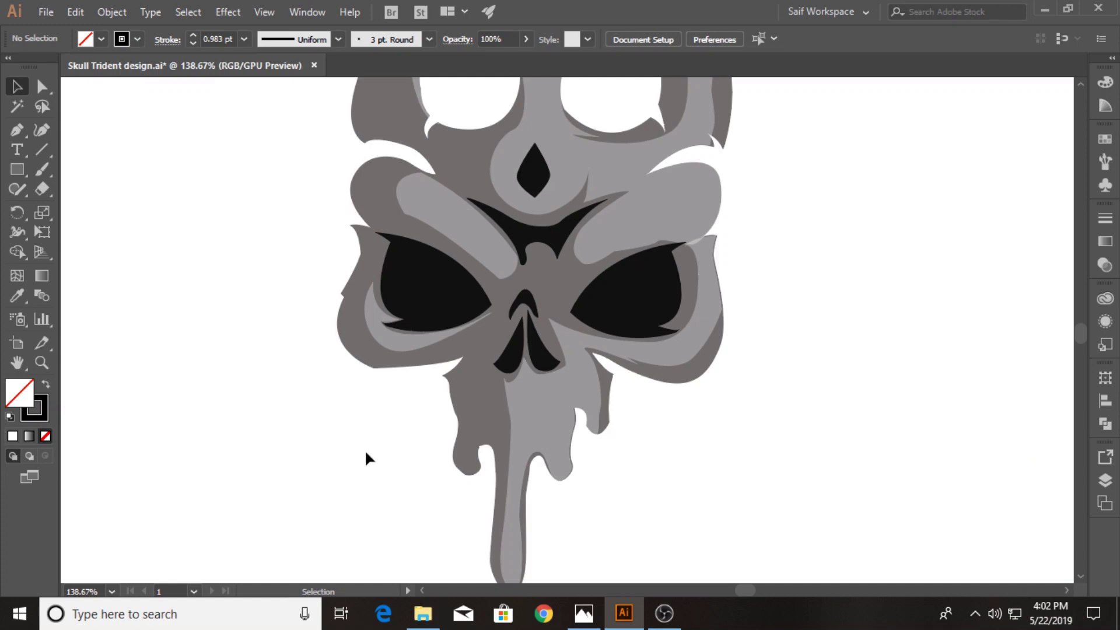
click(42, 363)
drag(569, 325, 471, 338)
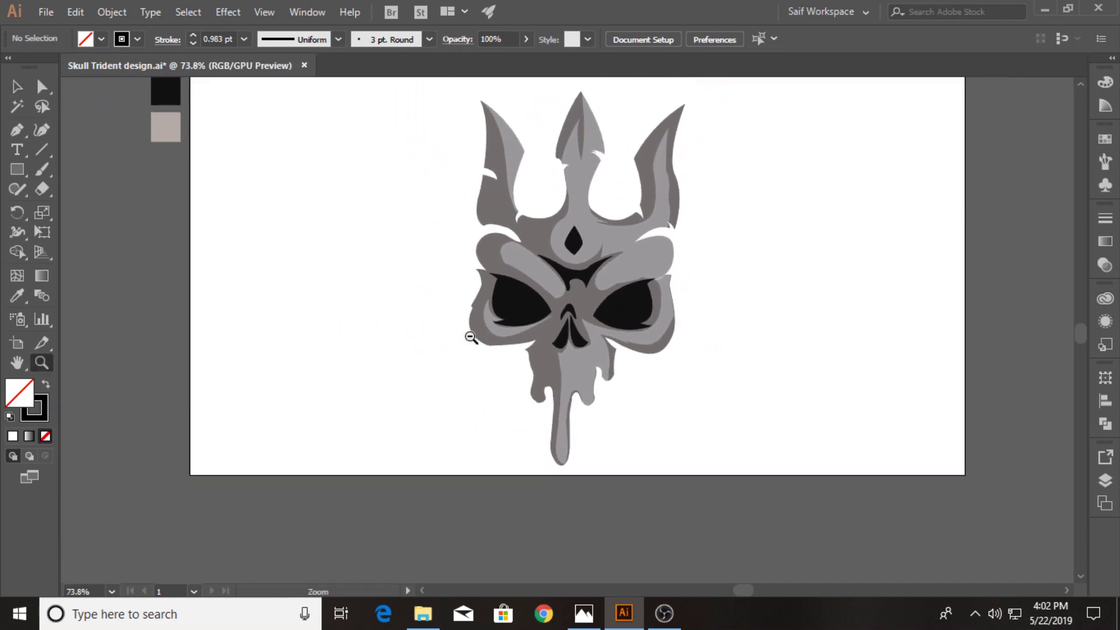
drag(671, 302, 634, 302)
drag(507, 218, 567, 232)
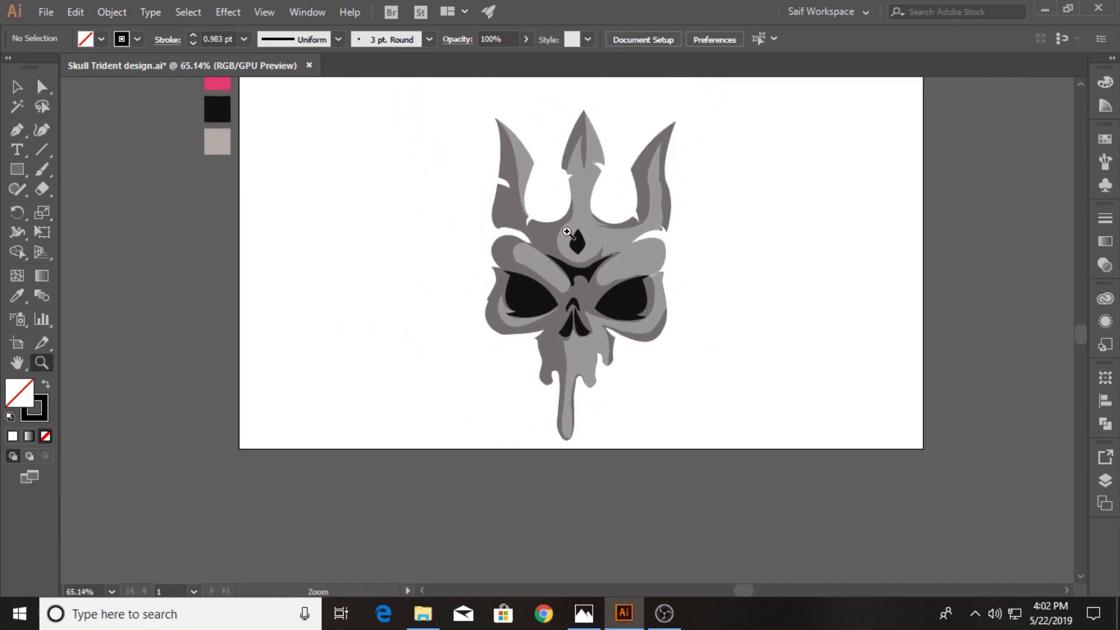
click(18, 87)
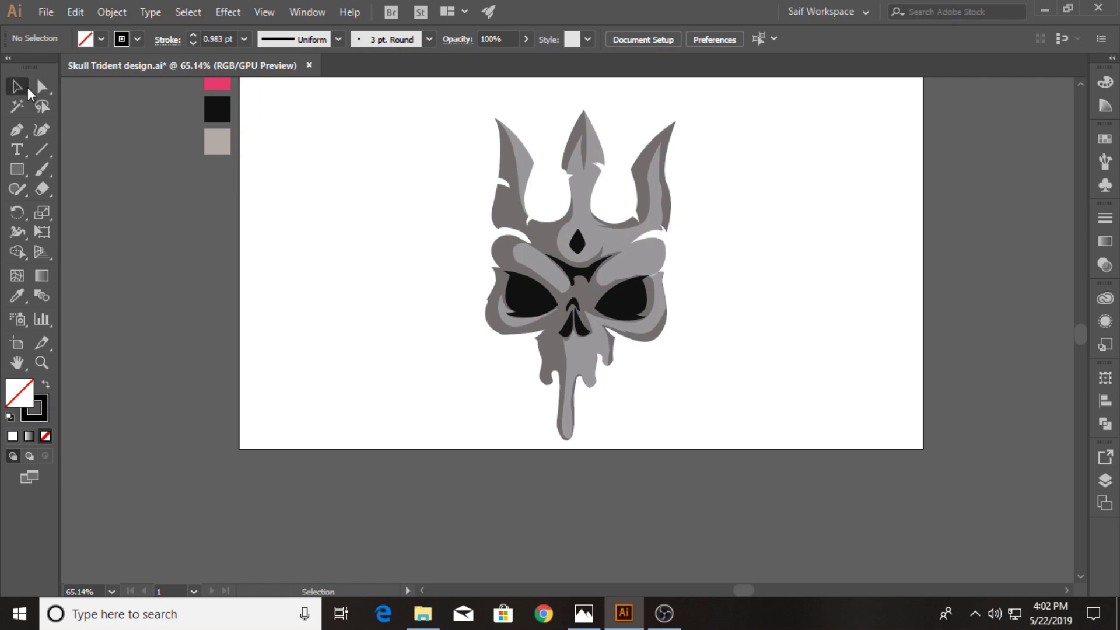
click(513, 231)
scroll(329, 206, up, 1)
- Add a 10 pt offset path around the skull and fill it black
click(112, 12)
mouse_move(173, 364)
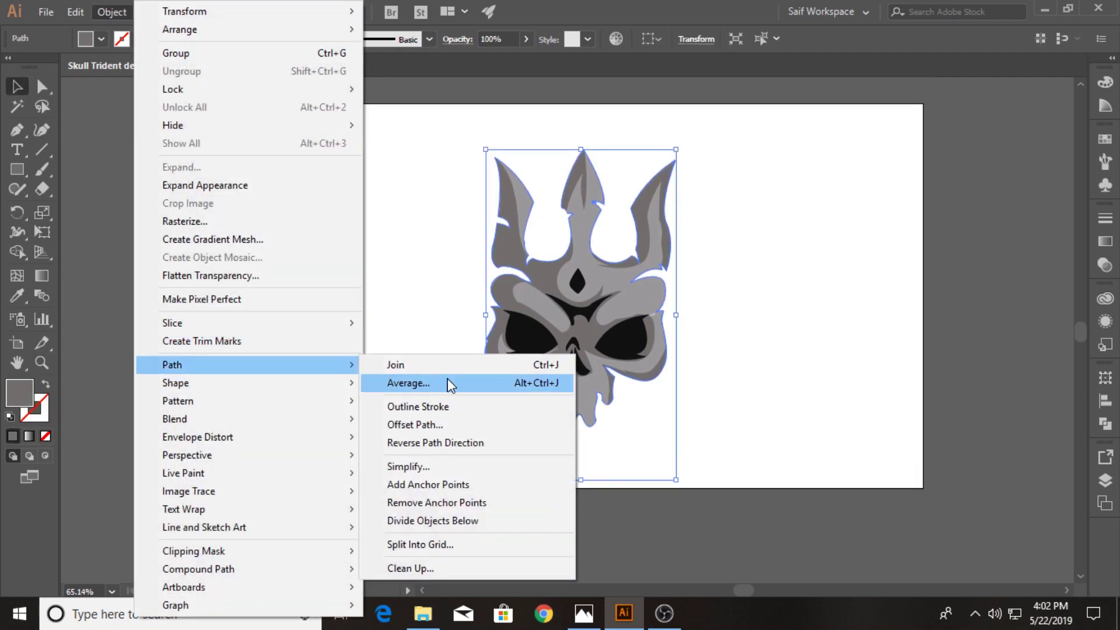
click(446, 421)
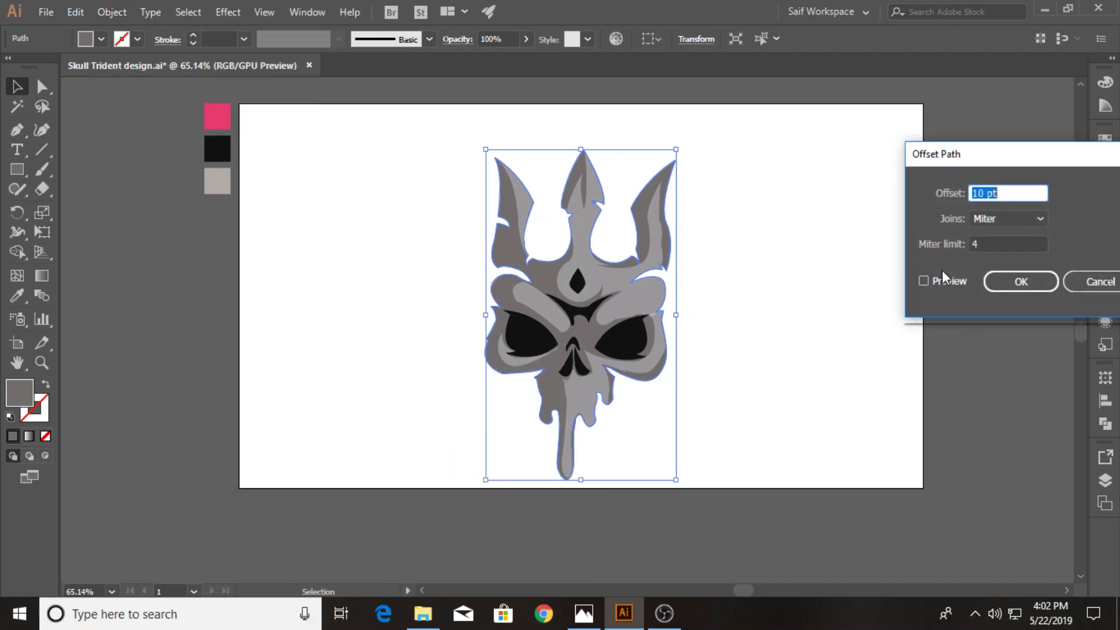
click(923, 280)
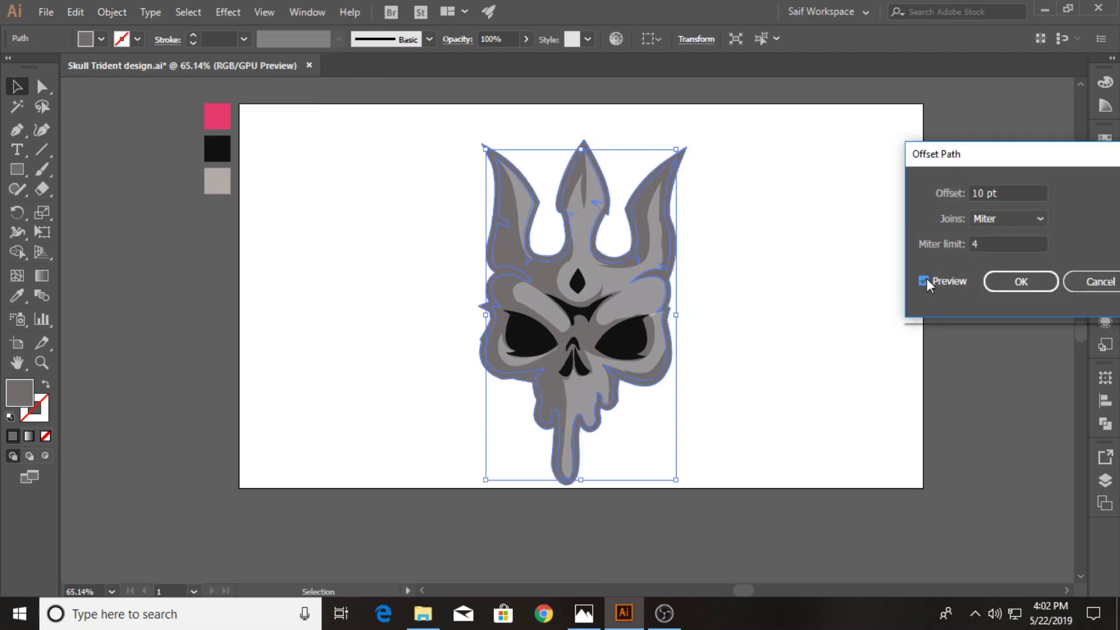
click(1008, 285)
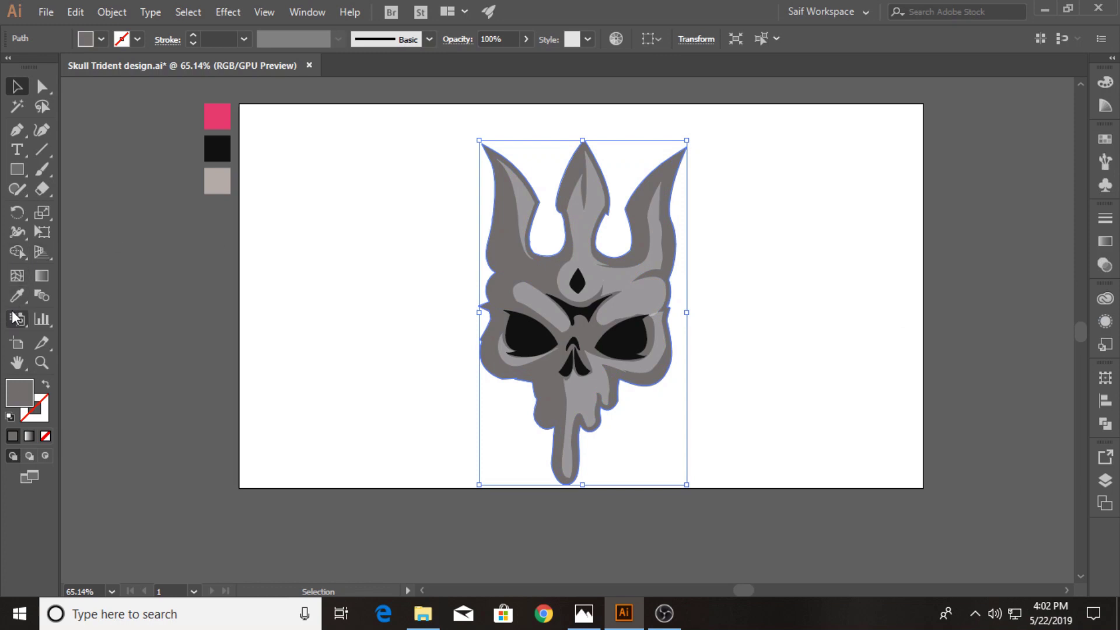
key(i)
click(218, 146)
key(v)
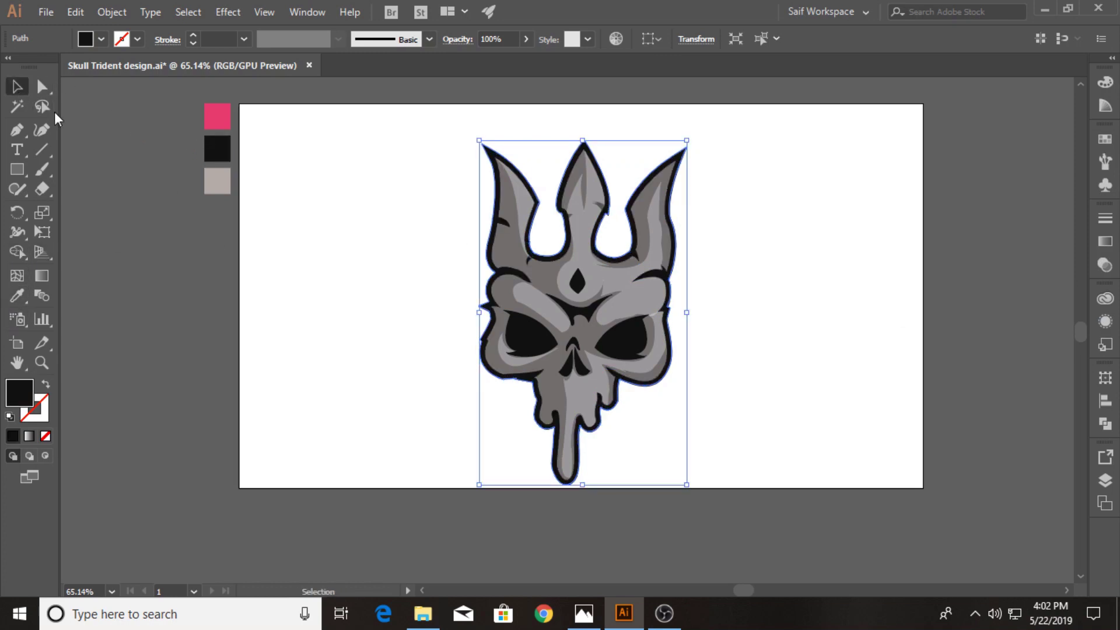
click(366, 293)
click(500, 242)
- Add a second 10 pt offset path outside the black one and fill it pink
click(111, 12)
mouse_move(171, 364)
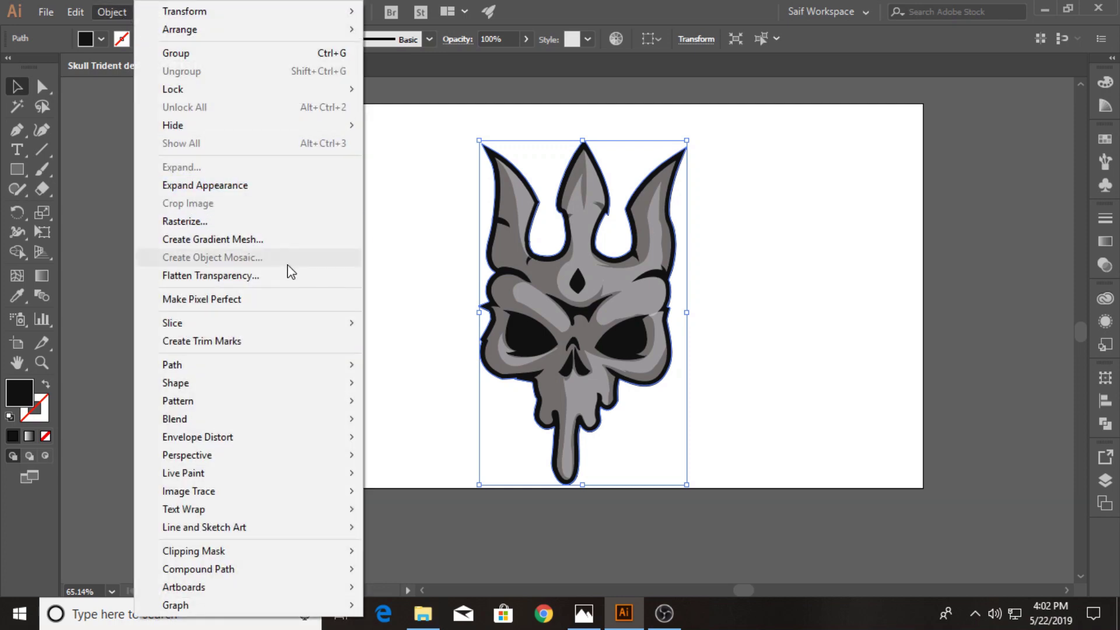
click(453, 425)
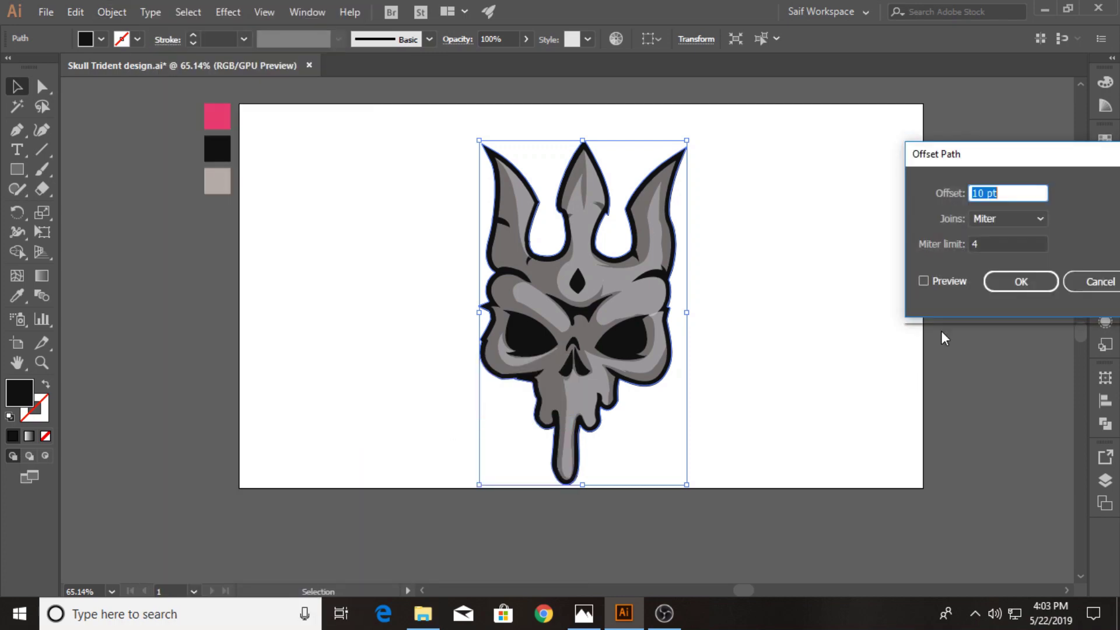
click(1010, 285)
click(17, 299)
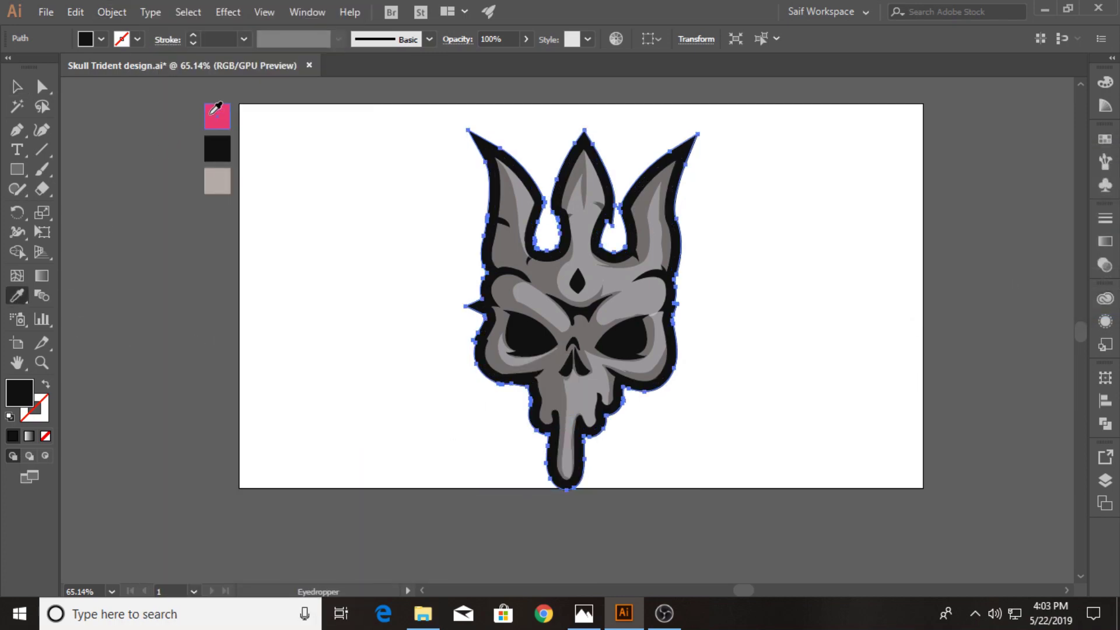
click(211, 113)
click(17, 87)
click(329, 237)
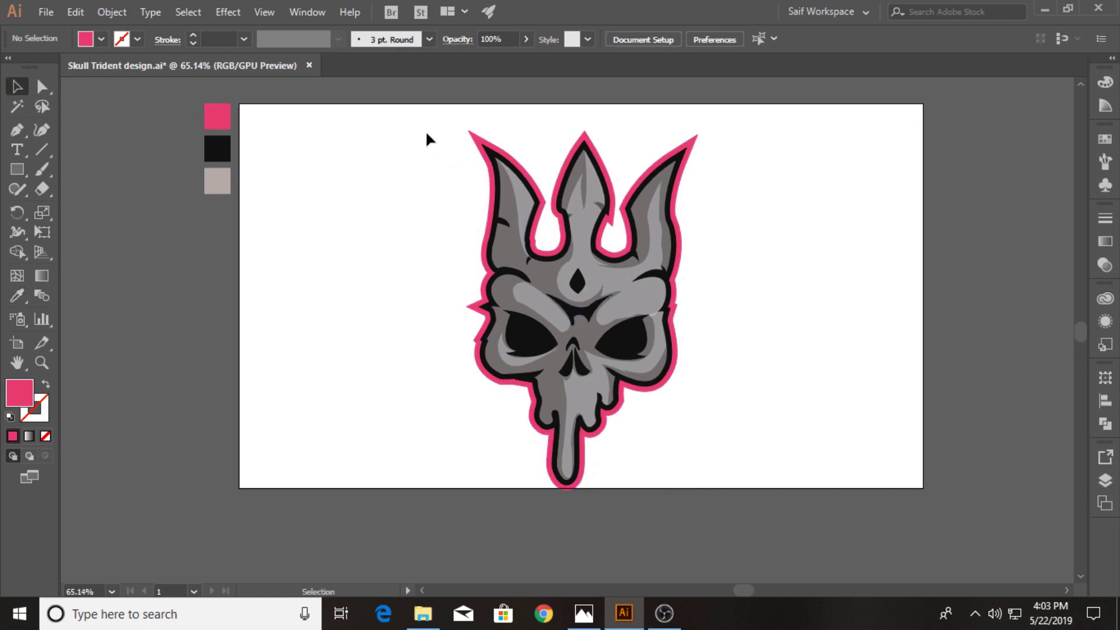
- Scale the whole skull emblem down, move it higher, zoom in and save with Ctrl+S
mouse_move(427, 138)
mouse_down()
mouse_move(703, 469)
mouse_move(665, 437)
mouse_up()
mouse_move(587, 330)
mouse_down()
mouse_move(576, 298)
mouse_move(687, 305)
mouse_move(644, 354)
mouse_up()
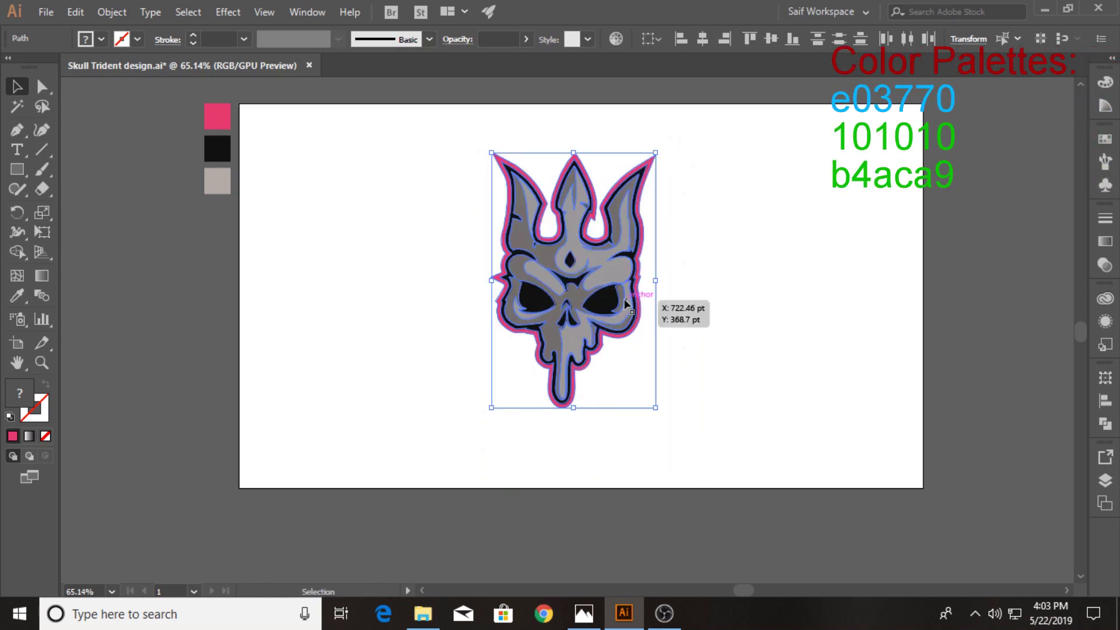
click(686, 303)
click(42, 362)
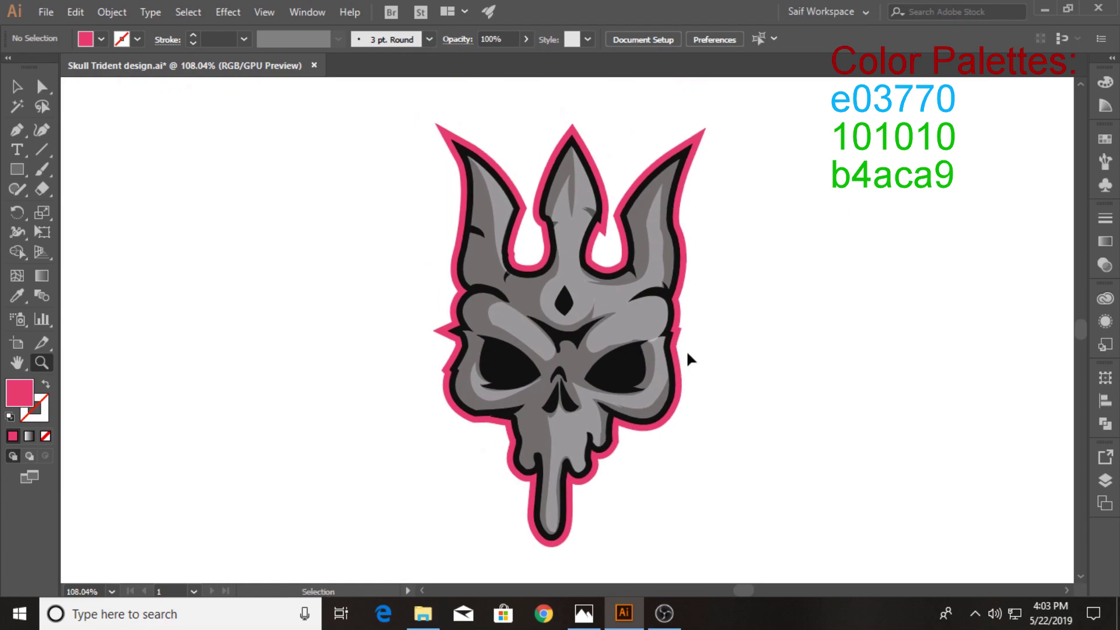
key(ctrl+s)
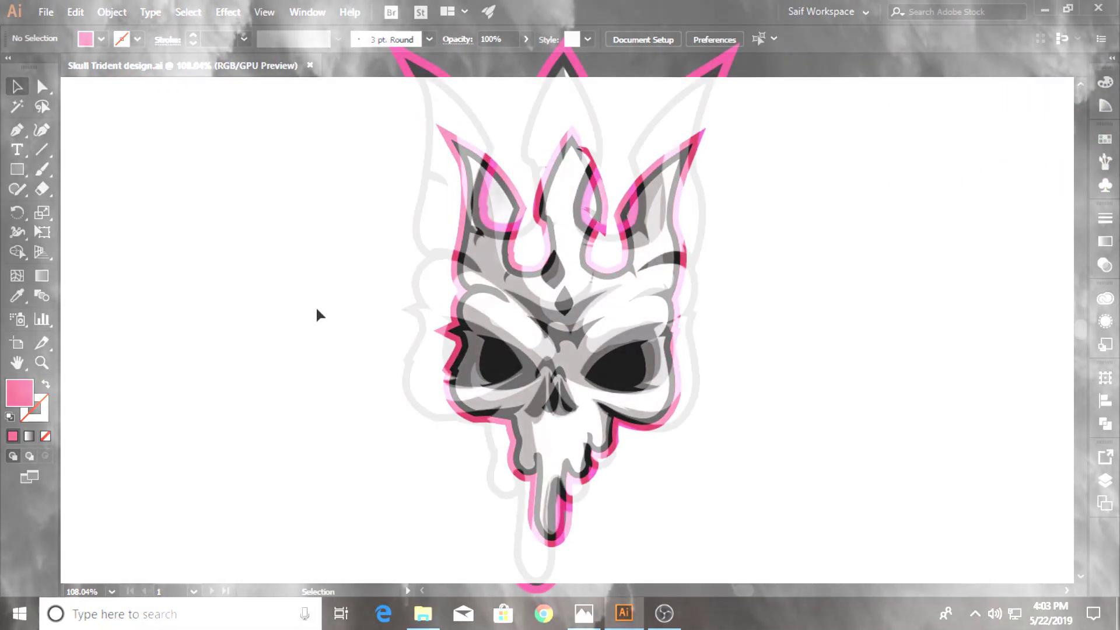